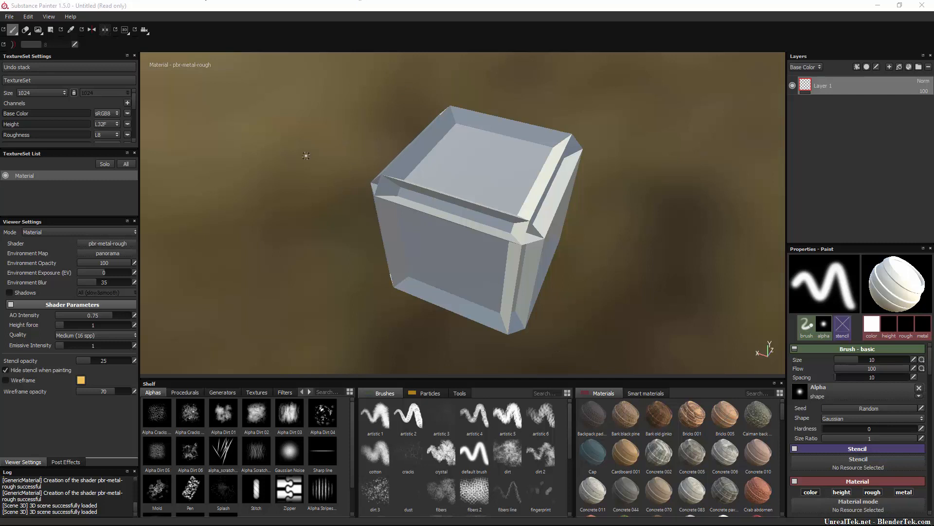
Try to create a new project from rh2_turret.blend in the !CC0 folder, discarding the current project's changes.
click(9, 17)
click(11, 27)
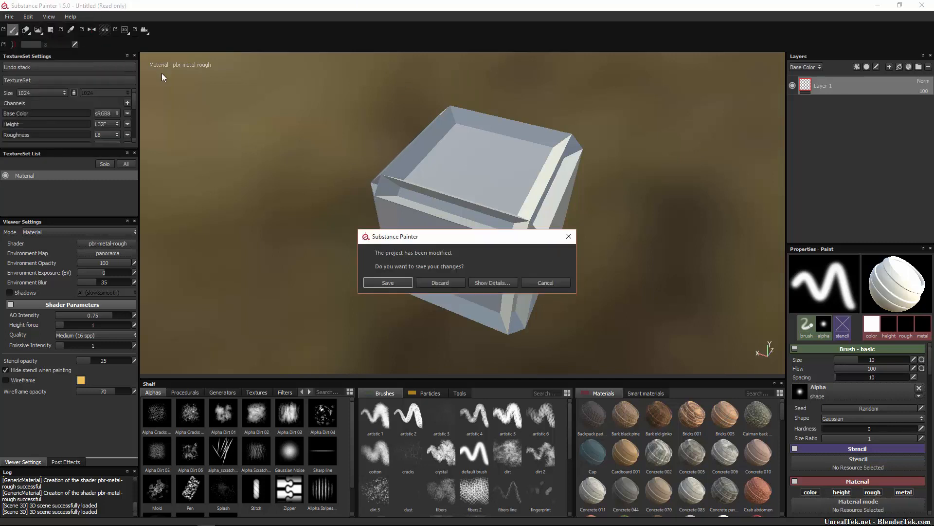
click(444, 282)
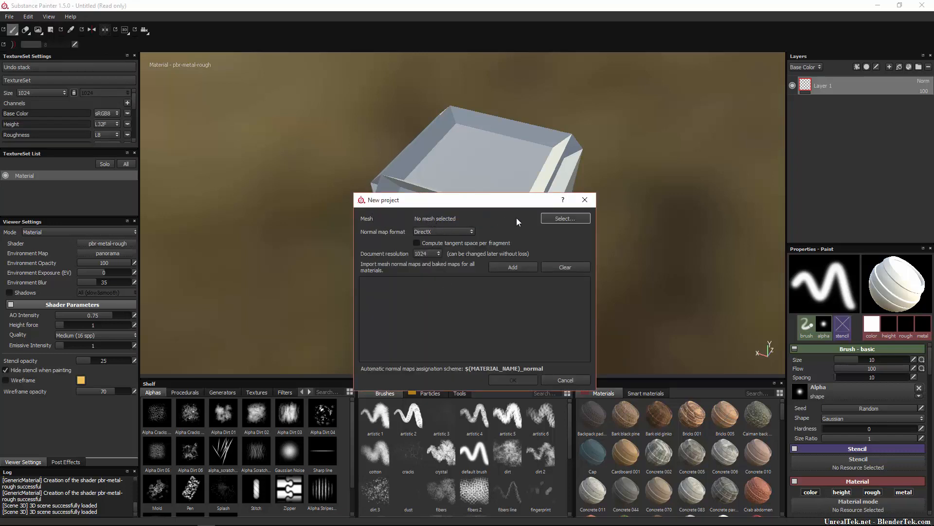
click(562, 219)
click(755, 439)
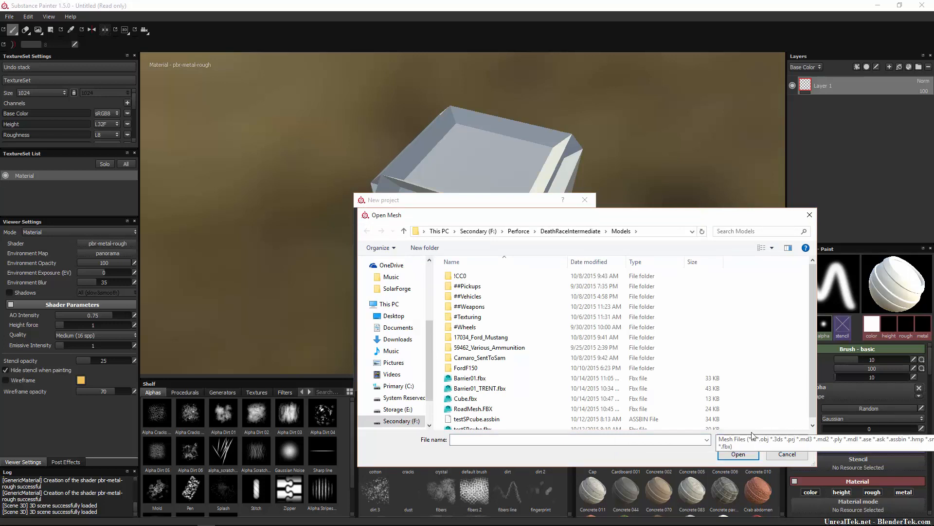
click(756, 440)
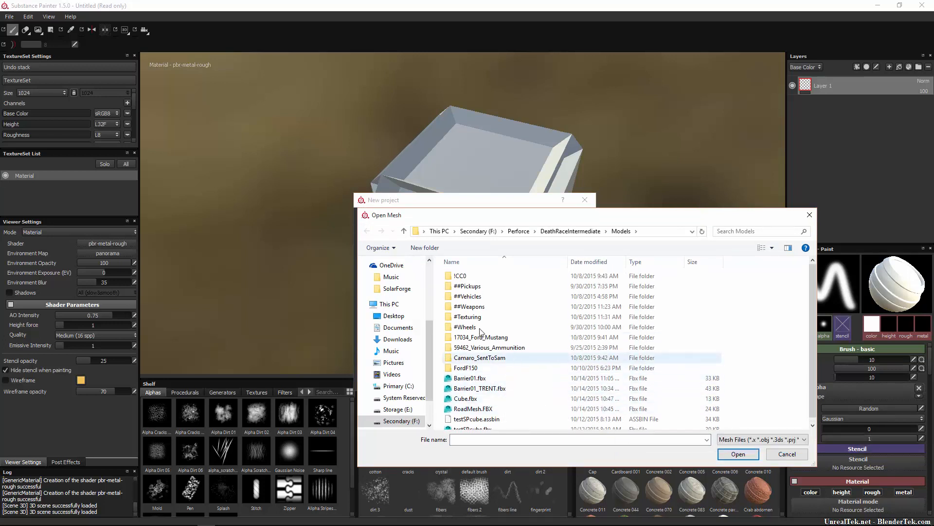
double_click(468, 276)
click(479, 287)
double_click(480, 287)
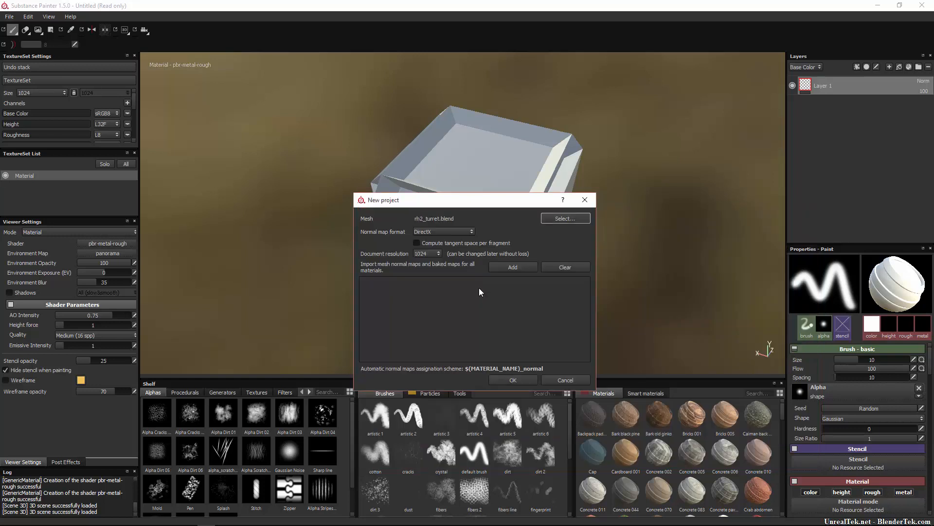
click(518, 379)
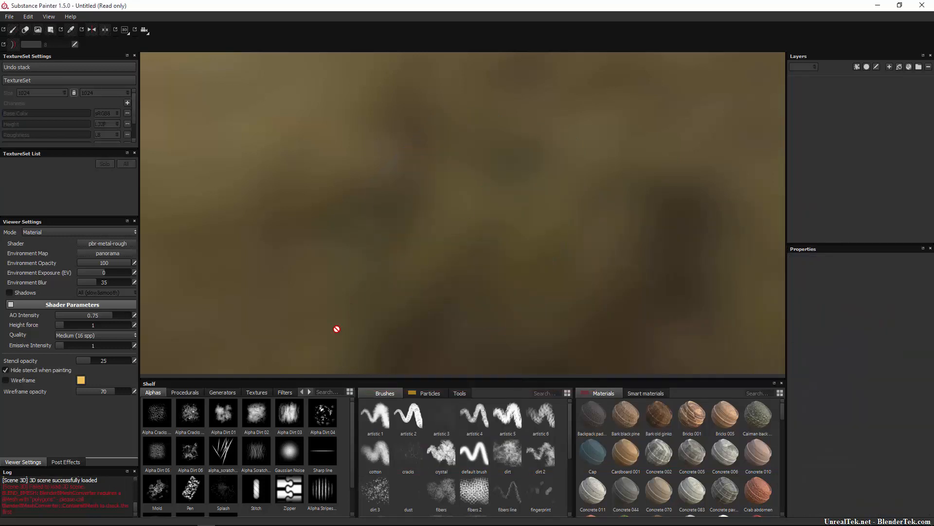
Create a new project from testSPcube.fbx in the Models folder, discarding the open project's changes.
click(7, 17)
click(42, 27)
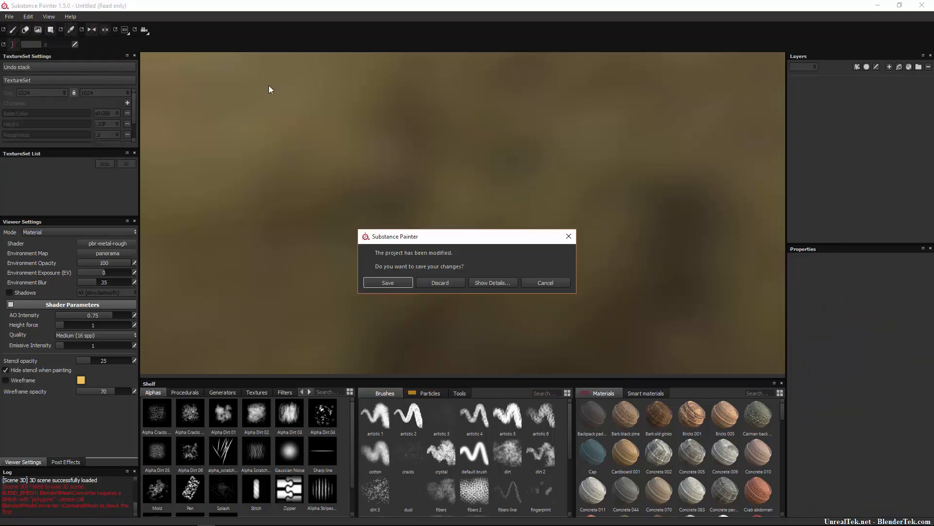
click(457, 280)
click(565, 218)
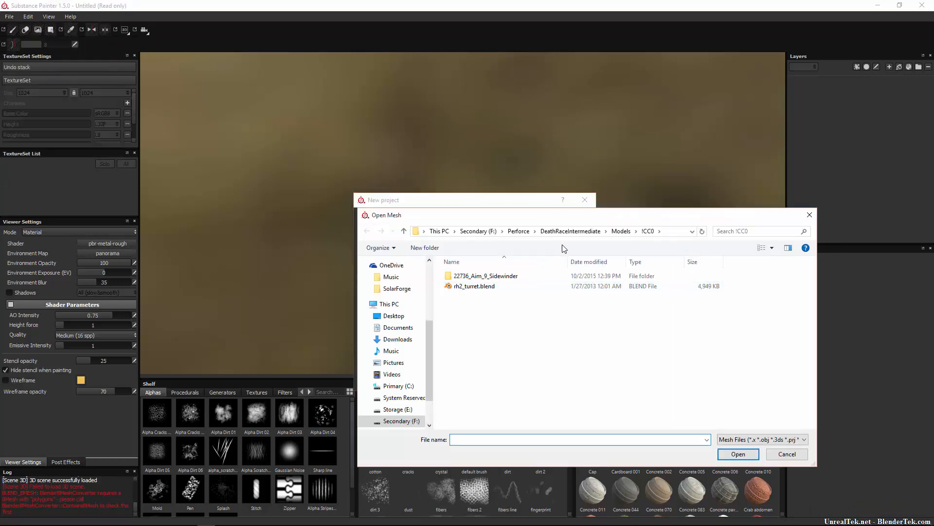
click(543, 367)
key(BackSpace)
scroll(544, 367, down, 2)
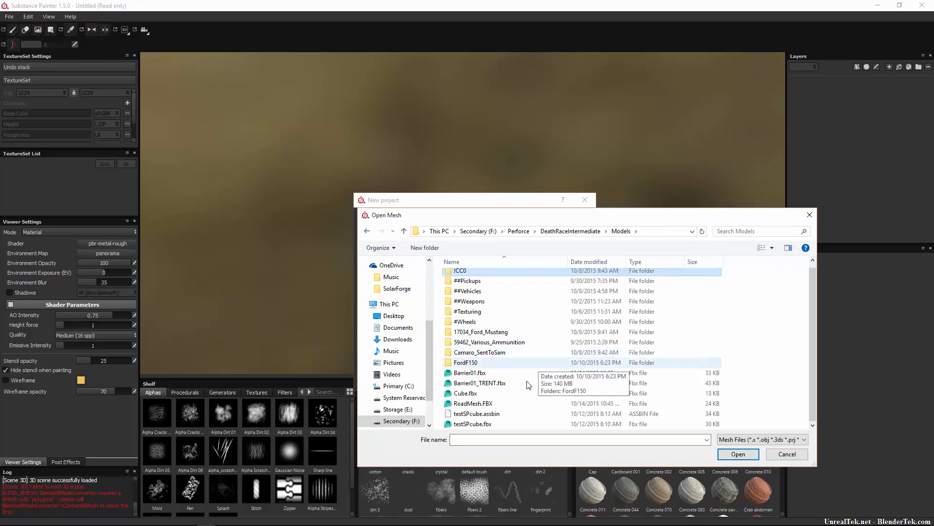
double_click(504, 423)
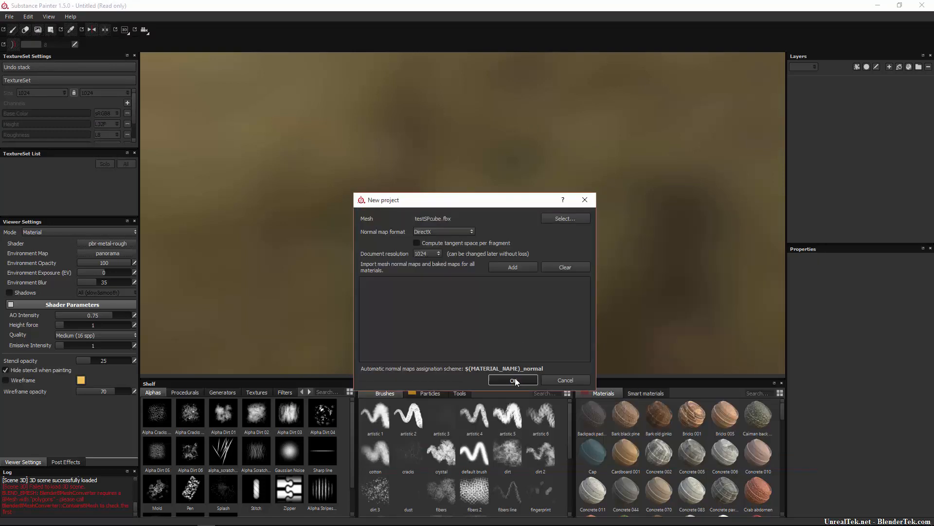
click(515, 378)
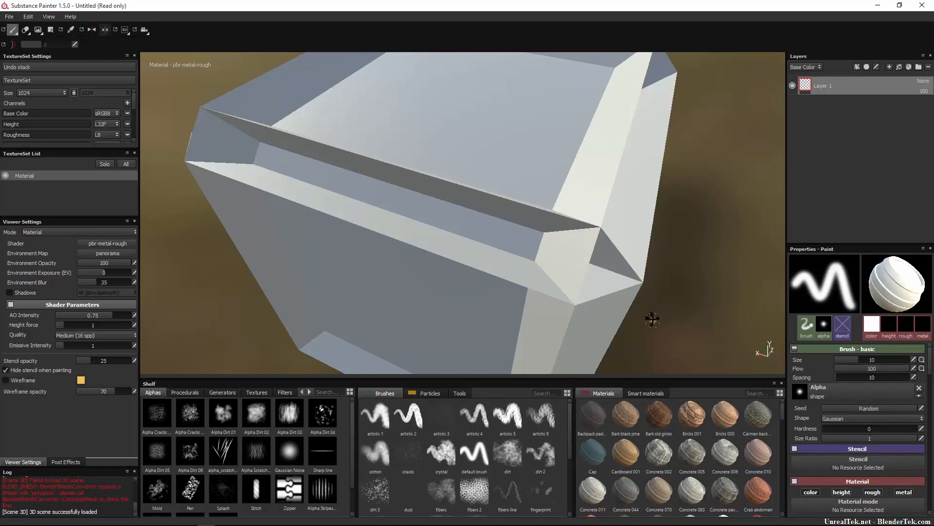
Paint two test strokes across the cube and undo both of them.
alt+drag(650, 319, 538, 284)
scroll(537, 289, down, 5)
alt+drag(402, 152, 778, 194)
alt+middle_drag(497, 110, 611, 180)
scroll(497, 225, up, 5)
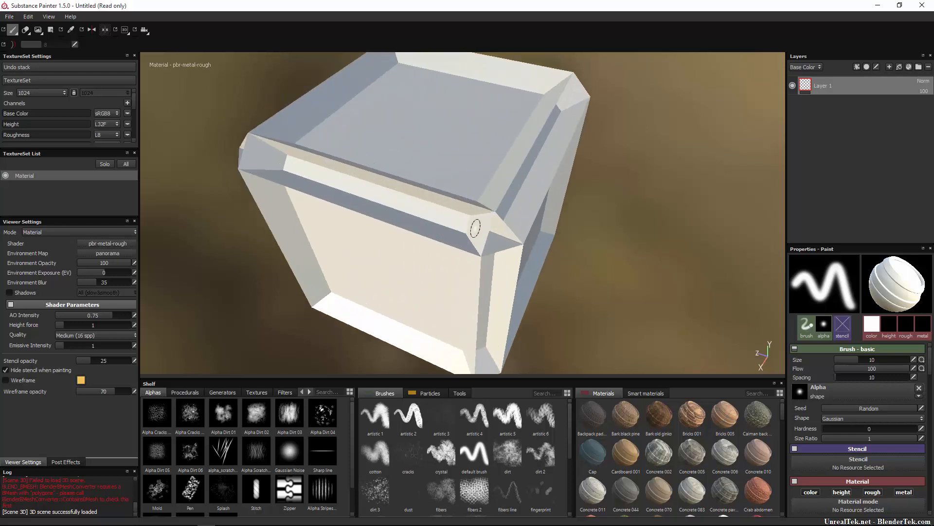
drag(379, 141, 449, 88)
mouse_move(365, 169)
mouse_down()
mouse_move(486, 364)
mouse_move(605, 272)
mouse_up()
key(ctrl+z)
key(ctrl+z)
scroll(568, 275, down, 5)
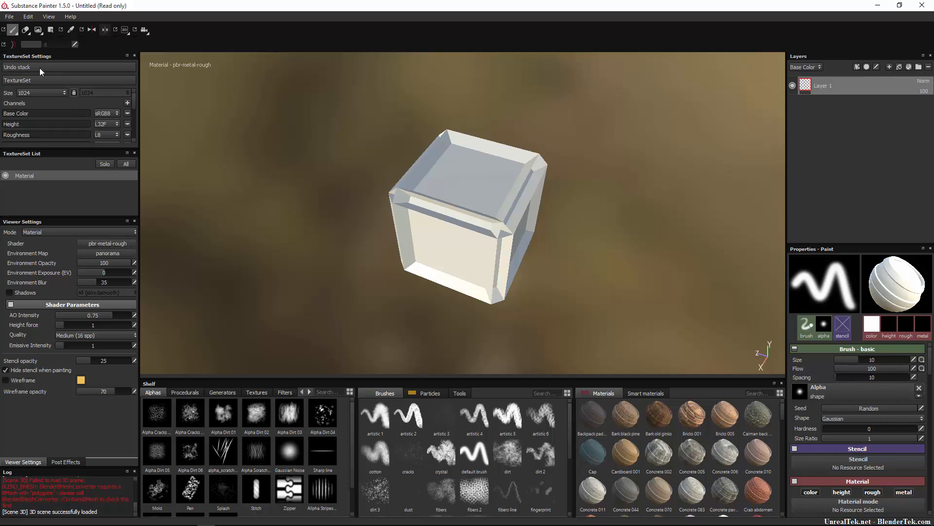
Examine the texture set's available channels, size options and additional map slots, keeping the size at 1024.
click(127, 103)
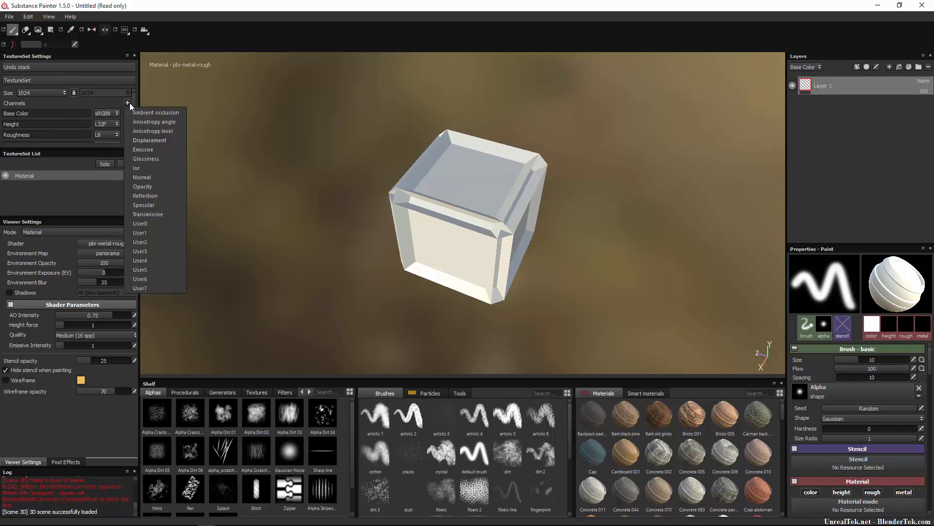
click(121, 100)
click(30, 95)
click(33, 101)
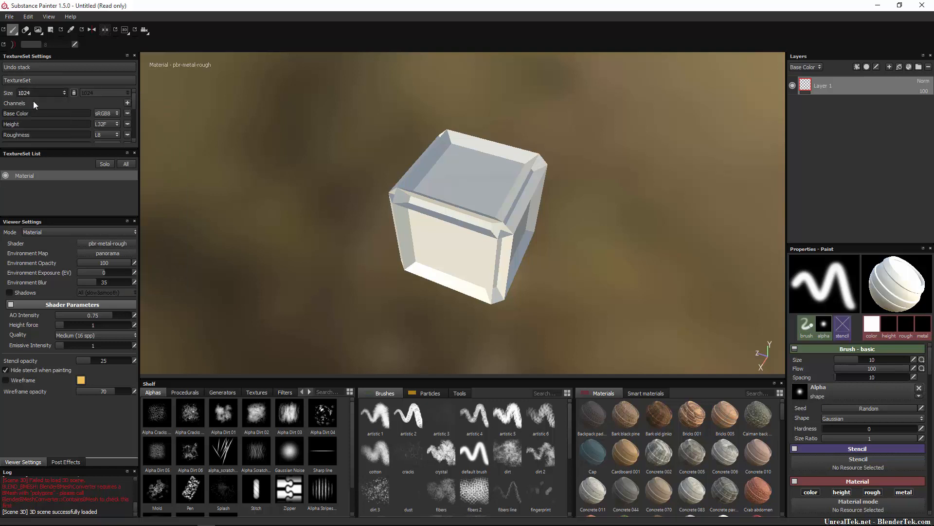
click(33, 94)
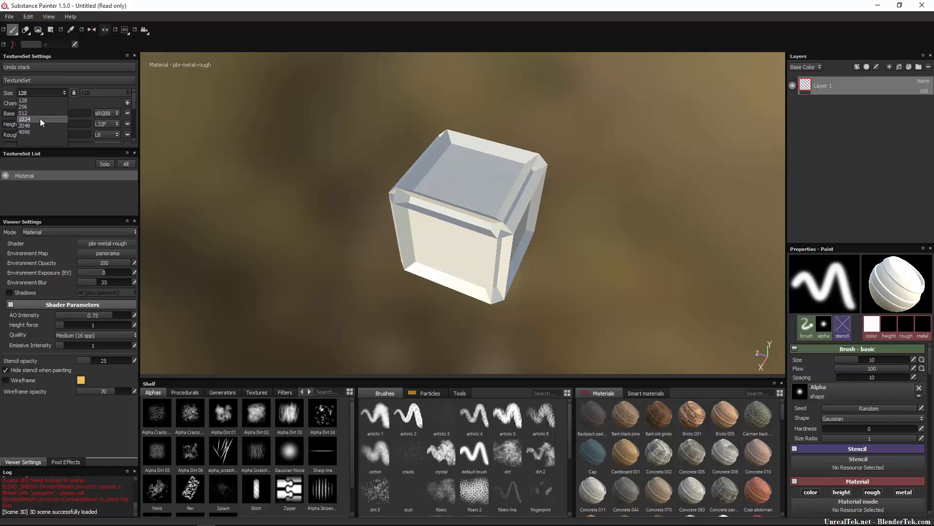
scroll(41, 122, down, 5)
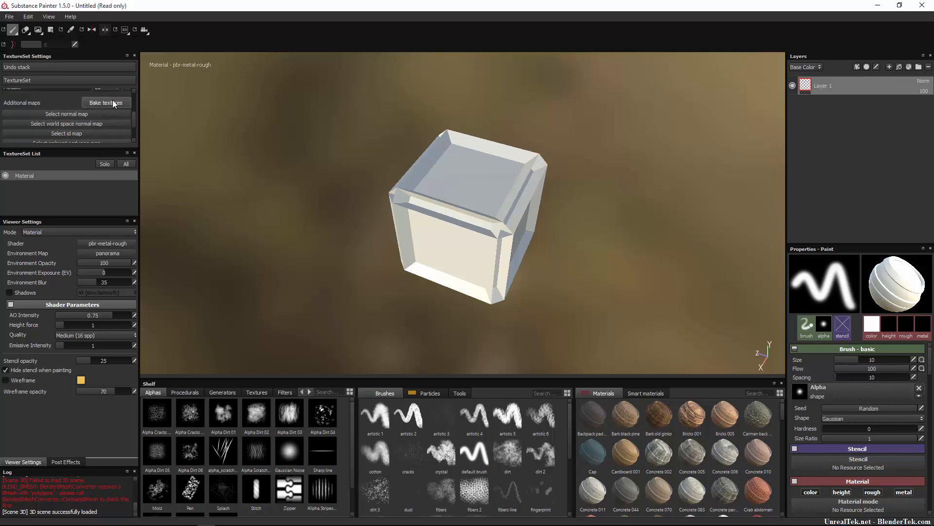
scroll(64, 130, up, 5)
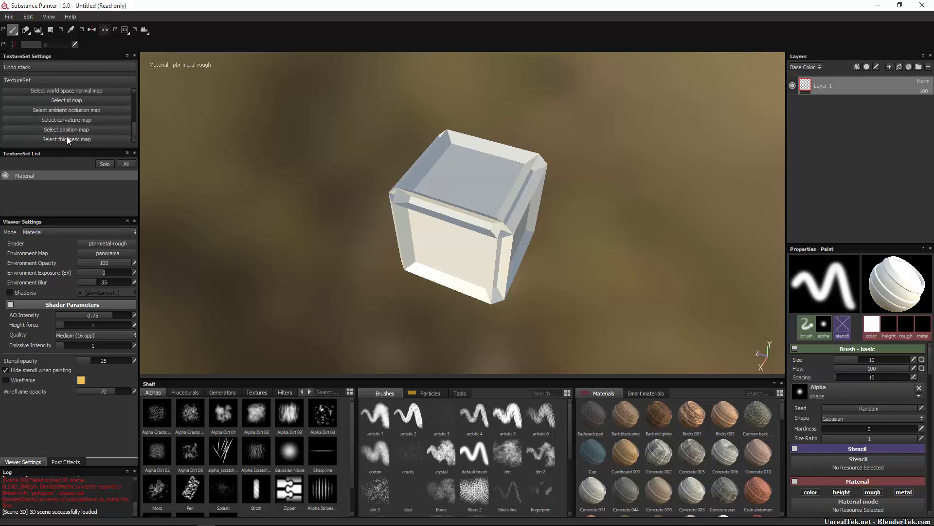
scroll(63, 130, down, 3)
scroll(57, 118, up, 3)
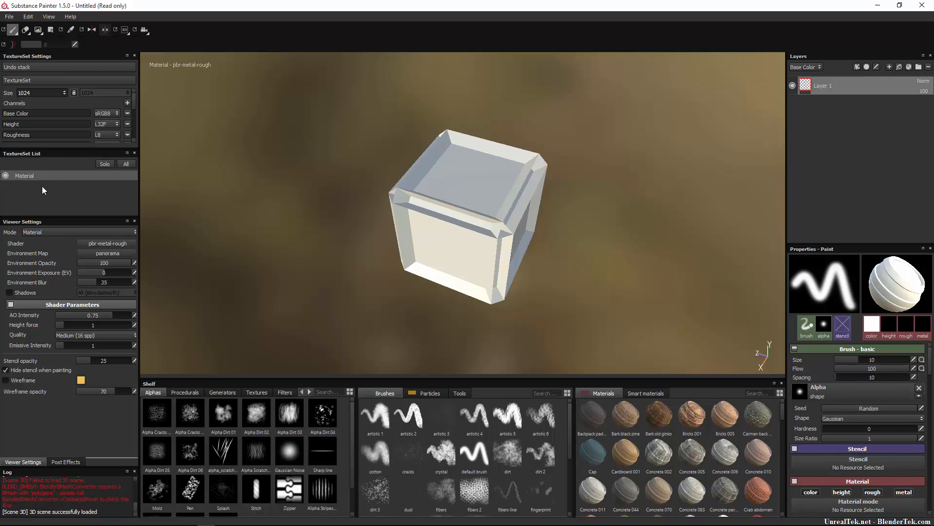
Toggle the Material texture set's visibility off and on, and undo a test stroke painted on the cube.
click(6, 177)
click(6, 177)
mouse_move(506, 183)
mouse_down()
mouse_move(448, 227)
mouse_move(524, 242)
mouse_move(428, 229)
mouse_move(431, 258)
mouse_move(452, 215)
mouse_move(389, 244)
mouse_up()
key(ctrl+z)
Try the toon and pbr-metal-rough-with-alpha-blending shaders on the cube and return to pbr-metal-rough.
click(109, 243)
click(149, 280)
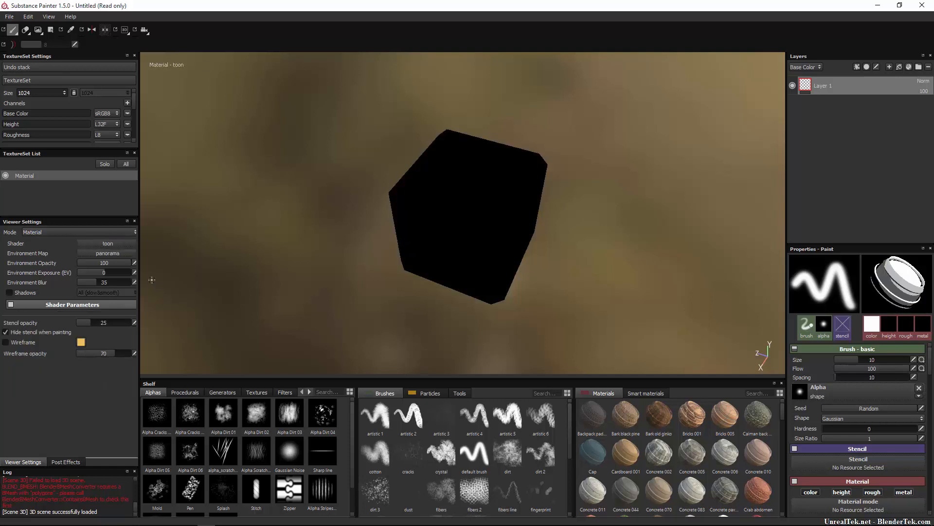
click(102, 244)
click(121, 243)
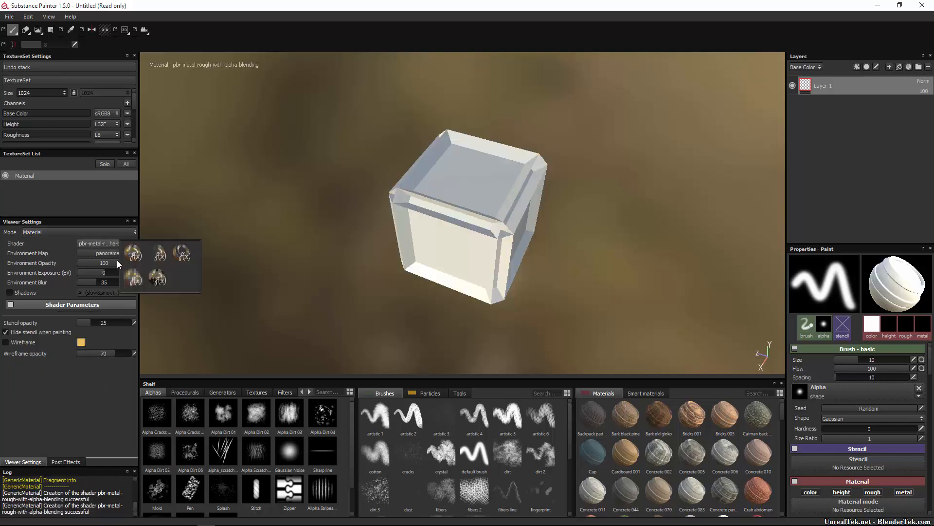
click(124, 253)
Keep the panorama environment map at 100 opacity, and set environment exposure to 0.64 and environment blur to 31.19.
click(101, 253)
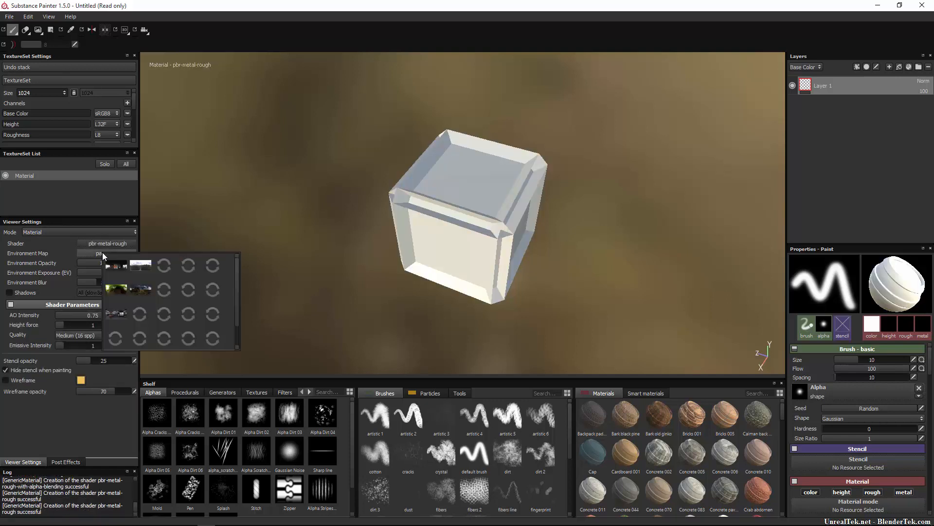
click(107, 206)
drag(113, 263, 307, 284)
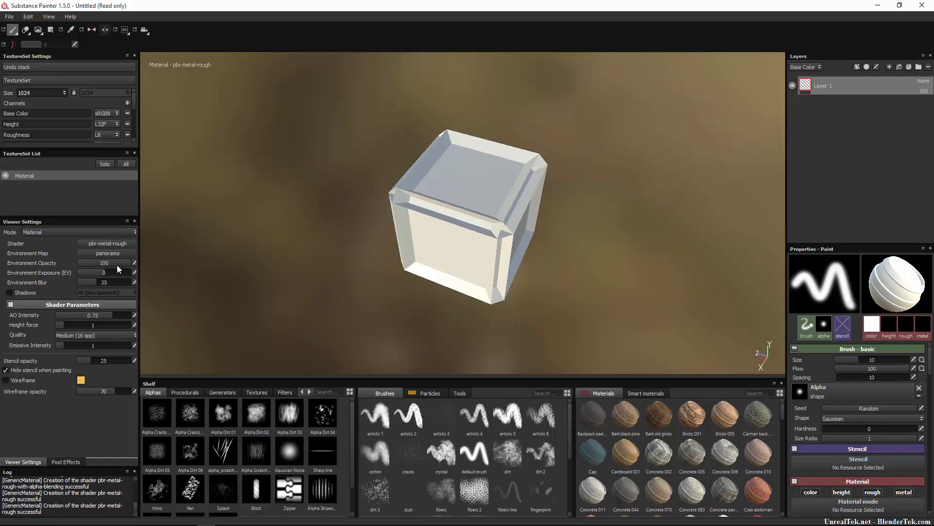
drag(117, 267, 183, 274)
drag(92, 273, 94, 293)
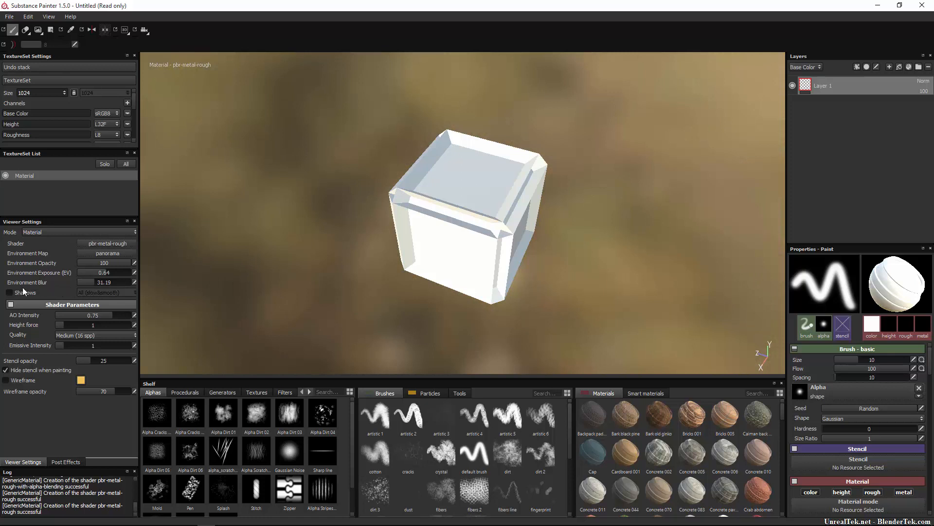
Preview the cube's shadows in the Main (fast&contrasted) and All (slow&smooth) modes, and switch shadows off again.
click(23, 292)
click(98, 293)
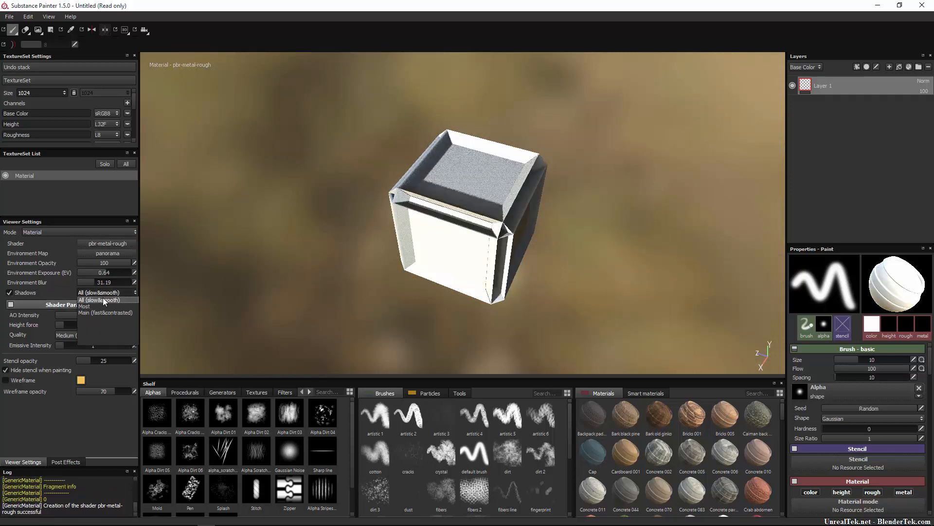
click(97, 312)
click(98, 293)
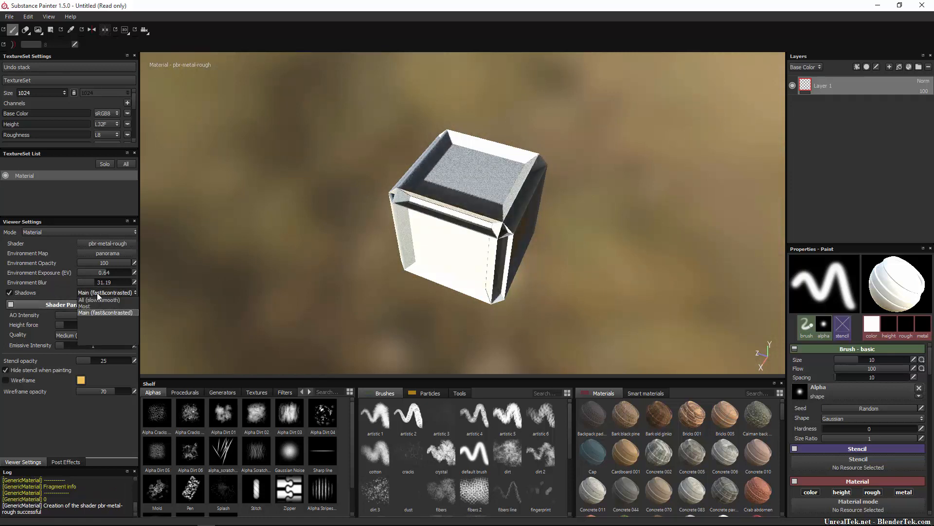
click(98, 293)
alt+drag(566, 237, 478, 199)
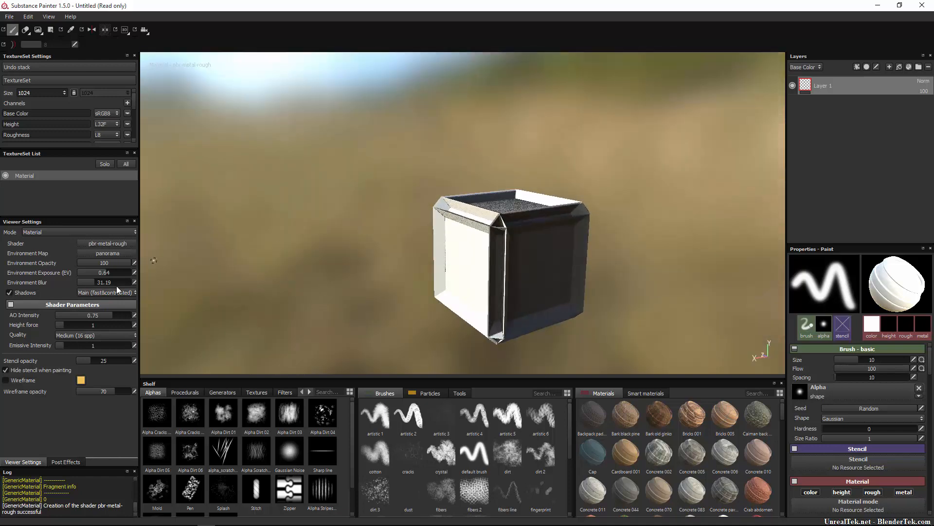
click(107, 294)
click(112, 302)
alt+drag(390, 244, 455, 269)
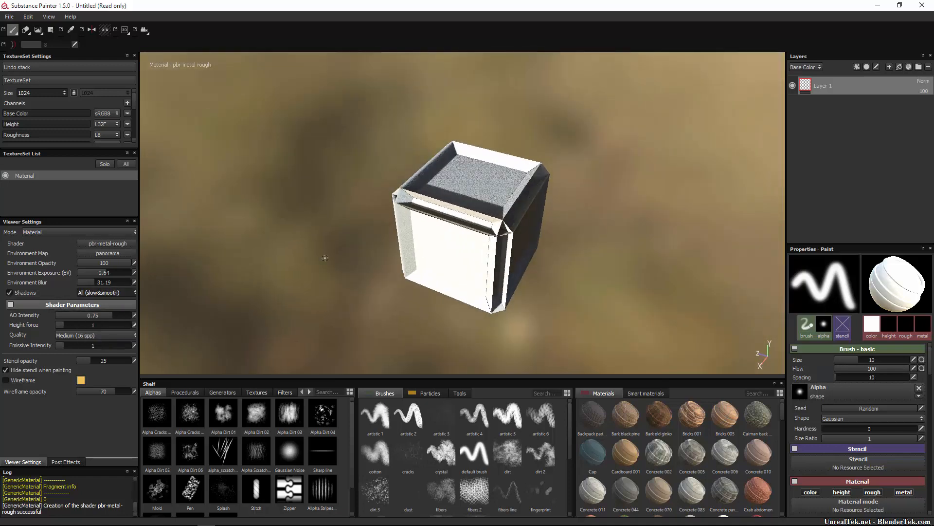
click(8, 293)
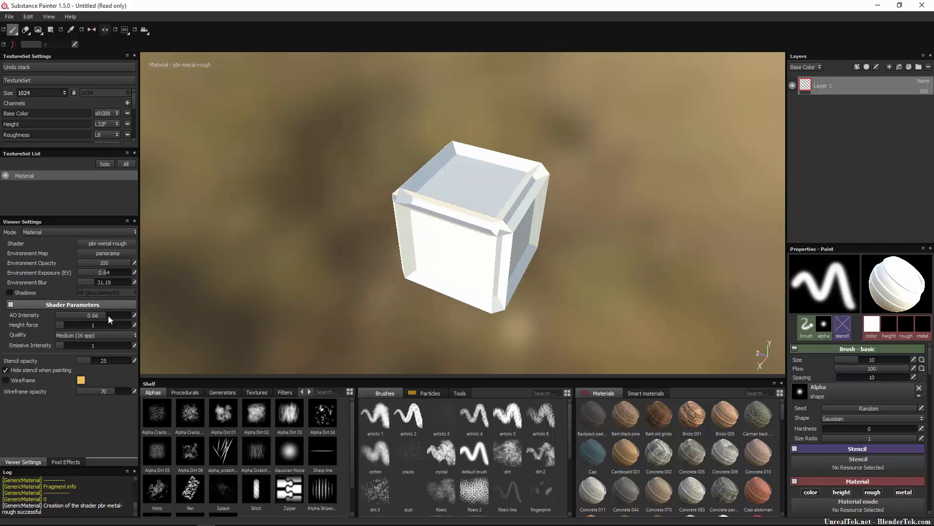
Set AO intensity to 0.68 and height force to 10, and paint a raised height stroke across the cube's upper front edge.
mouse_move(126, 316)
mouse_down()
mouse_move(38, 314)
mouse_move(144, 317)
mouse_move(107, 316)
mouse_move(108, 331)
mouse_move(60, 330)
mouse_move(182, 329)
mouse_move(31, 333)
mouse_move(60, 320)
mouse_move(109, 353)
mouse_move(121, 315)
mouse_up()
click(895, 325)
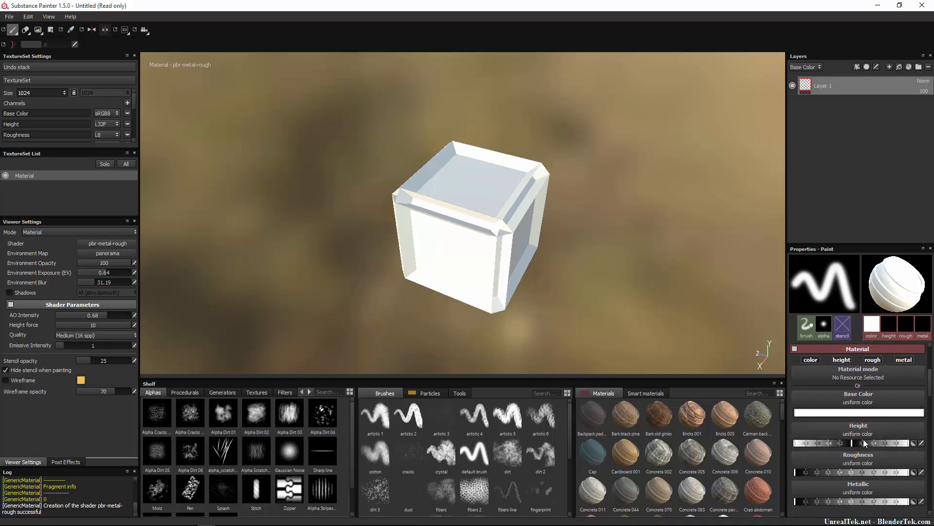
drag(880, 443, 890, 442)
drag(452, 257, 478, 205)
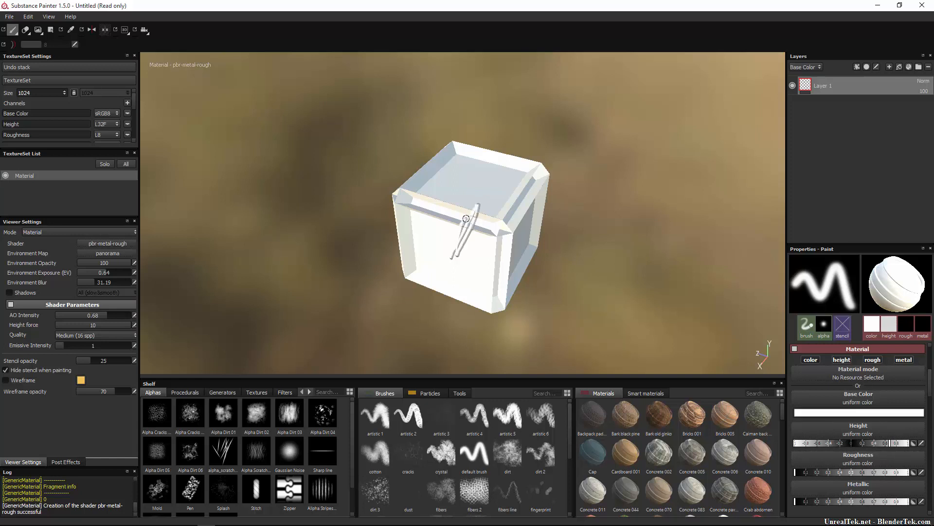
Set AO intensity to 0.62 and height force to 4.36 in the shader parameters.
scroll(466, 219, up, 6)
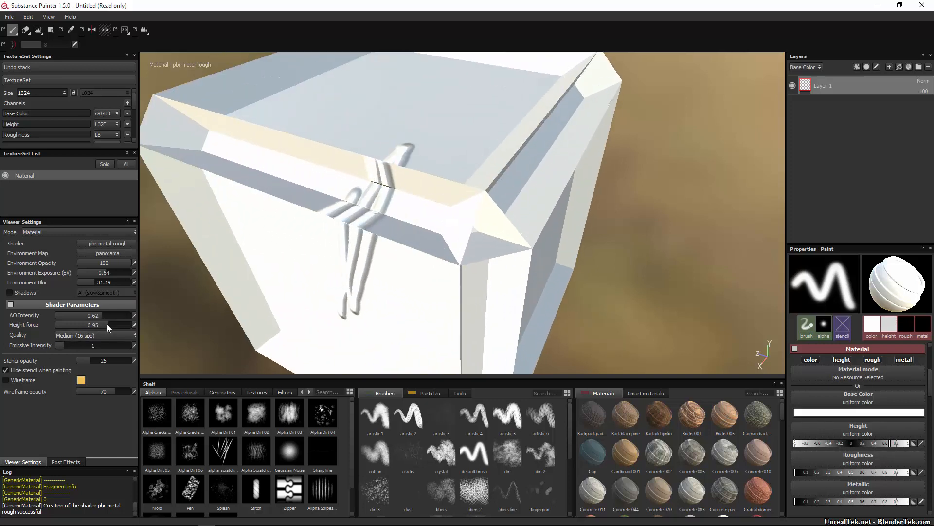
mouse_move(106, 324)
mouse_down()
mouse_move(34, 324)
mouse_move(177, 322)
mouse_move(62, 323)
mouse_up()
mouse_move(109, 325)
mouse_down()
mouse_move(150, 316)
mouse_move(89, 322)
mouse_up()
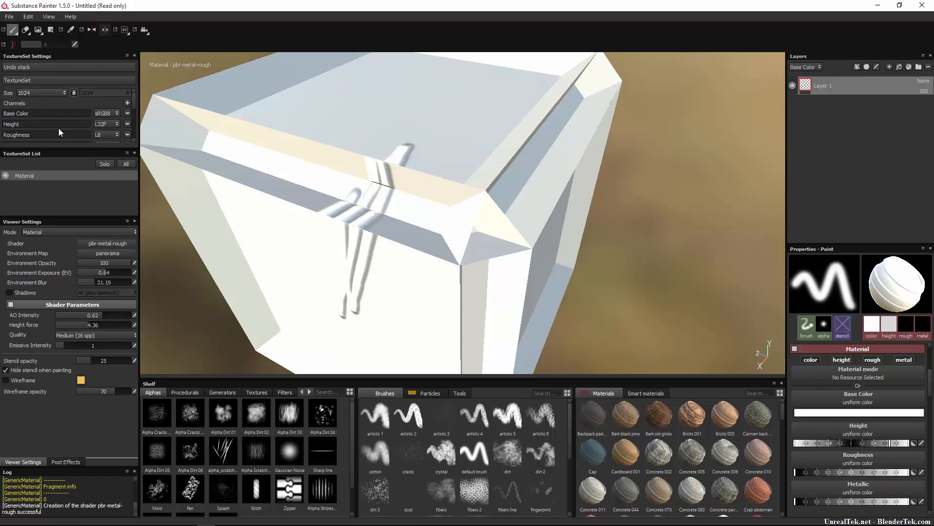
Preview the High (64 spp) and Low (4 spp) shader qualities, and set the quality back to Medium (16 spp).
click(98, 335)
click(78, 356)
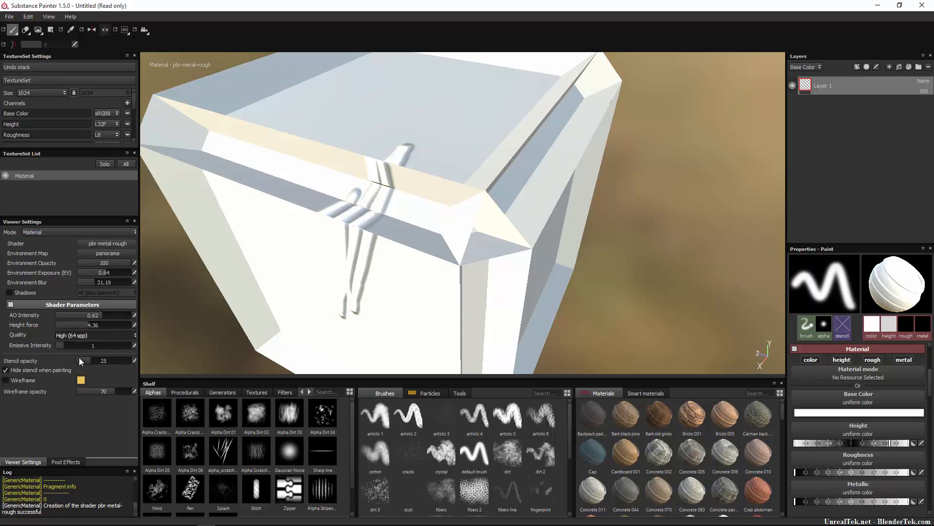
click(86, 335)
click(80, 340)
click(98, 335)
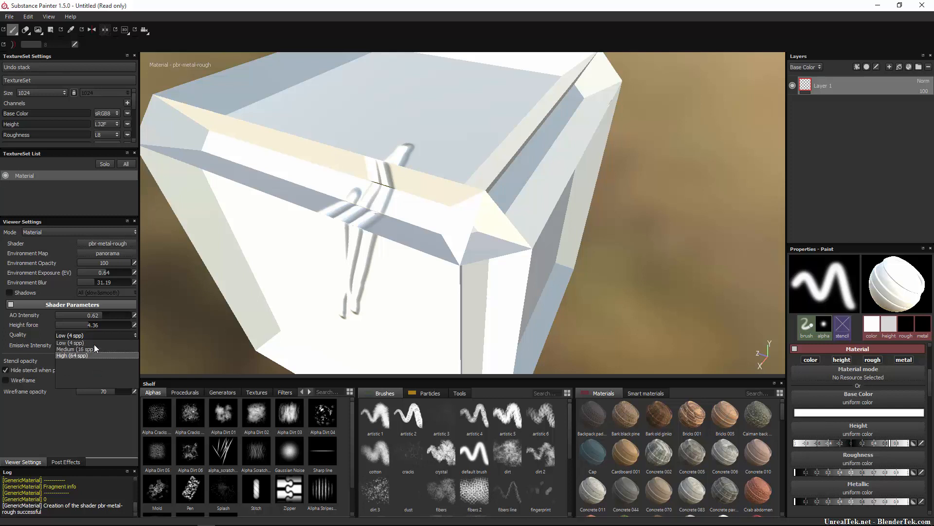
click(97, 348)
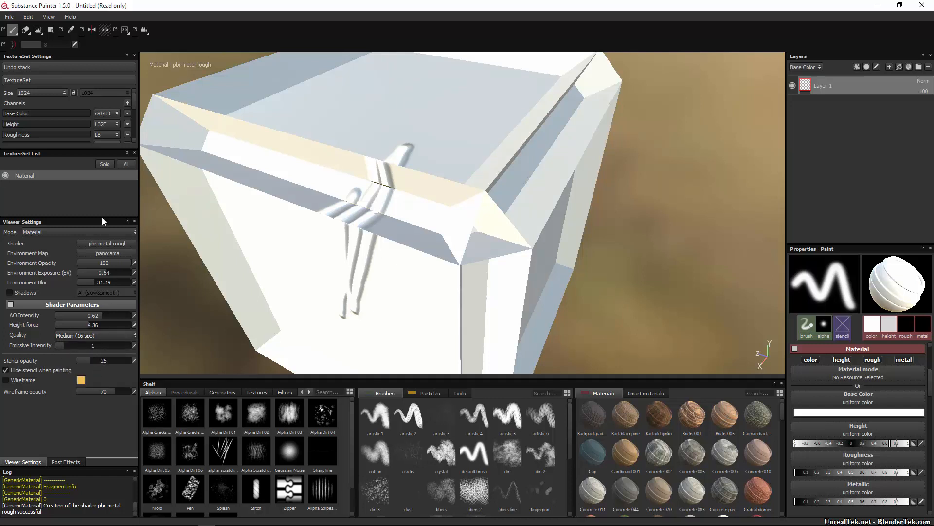
Add an Emissive channel to the texture set.
click(128, 103)
click(145, 150)
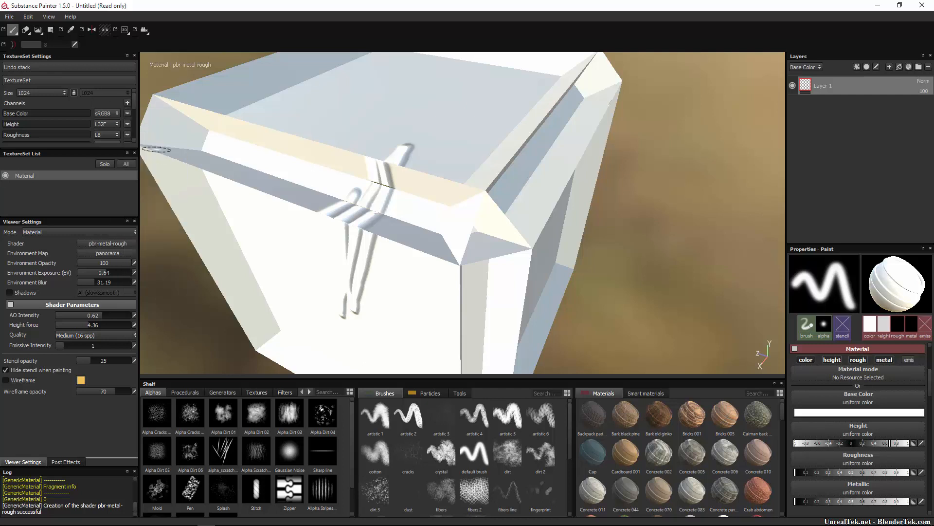
scroll(110, 128, down, 5)
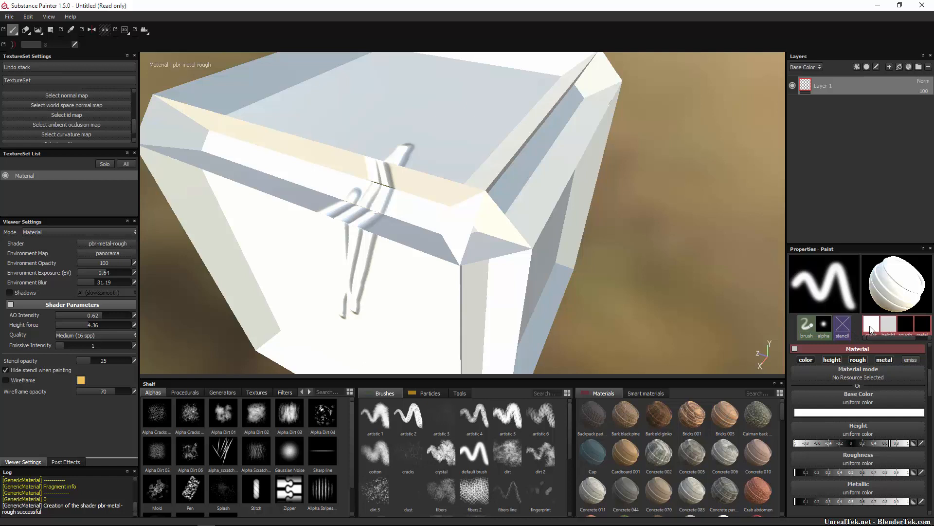
Set the brush's base color to pure red (RGB 1, 0, 0) and scribble strokes over the cube's front corner.
click(859, 413)
drag(808, 378, 839, 376)
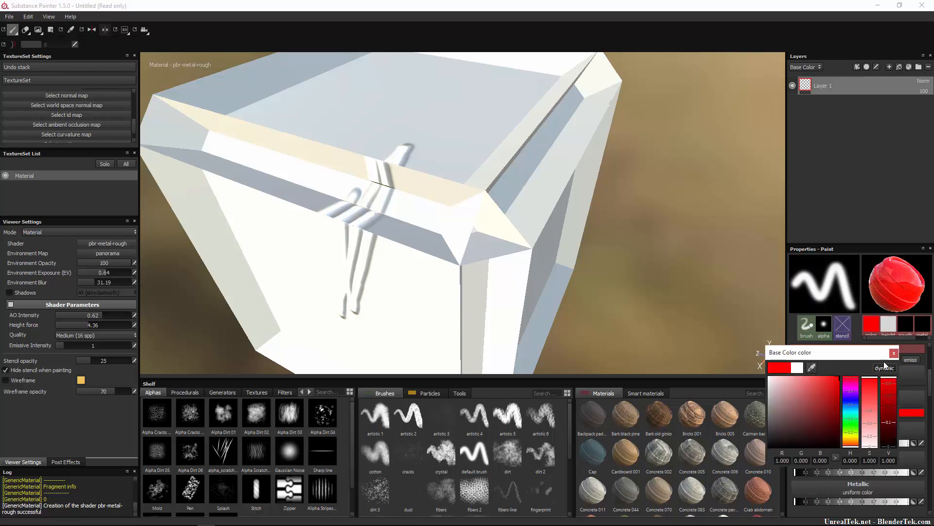
click(894, 354)
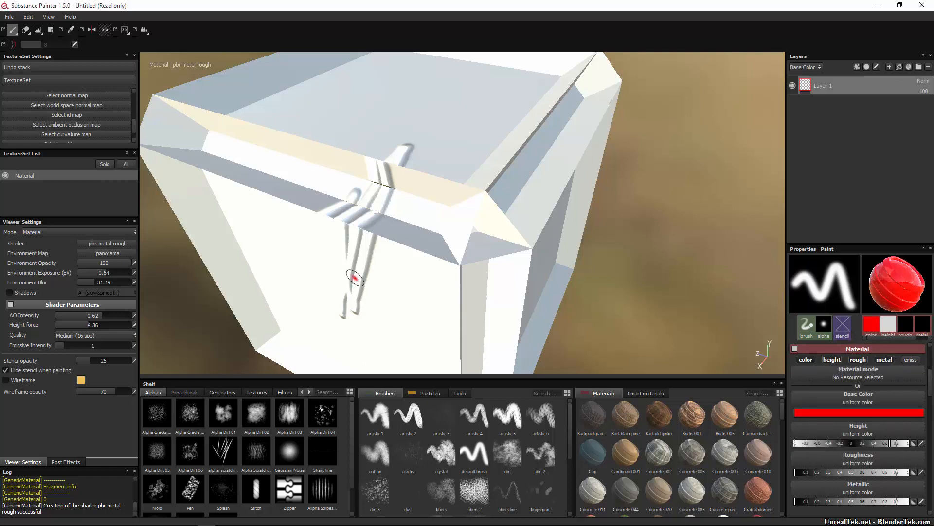
mouse_move(387, 250)
mouse_down()
mouse_move(431, 254)
mouse_move(418, 273)
mouse_move(438, 229)
mouse_move(348, 347)
mouse_up()
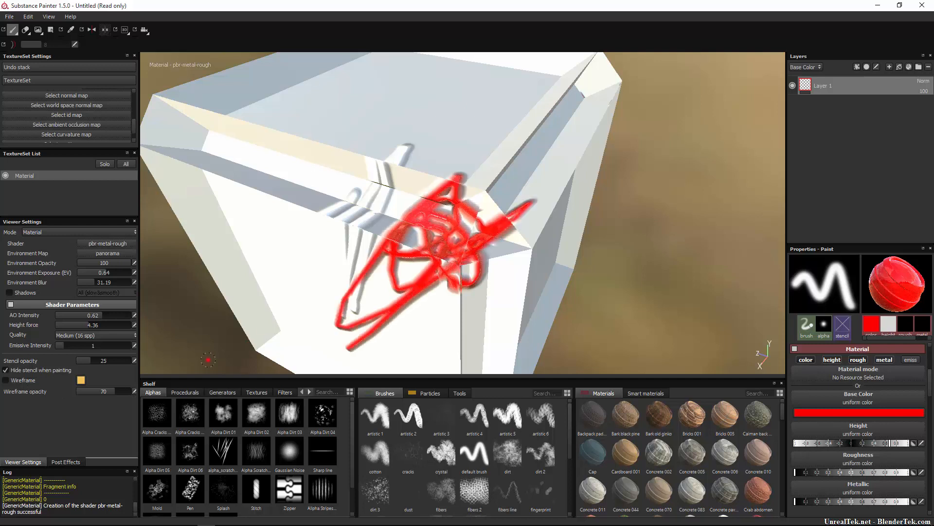
Set the emissive intensity to 10 and enable the emissive channel in the brush material.
drag(60, 344, 110, 344)
drag(201, 351, 210, 351)
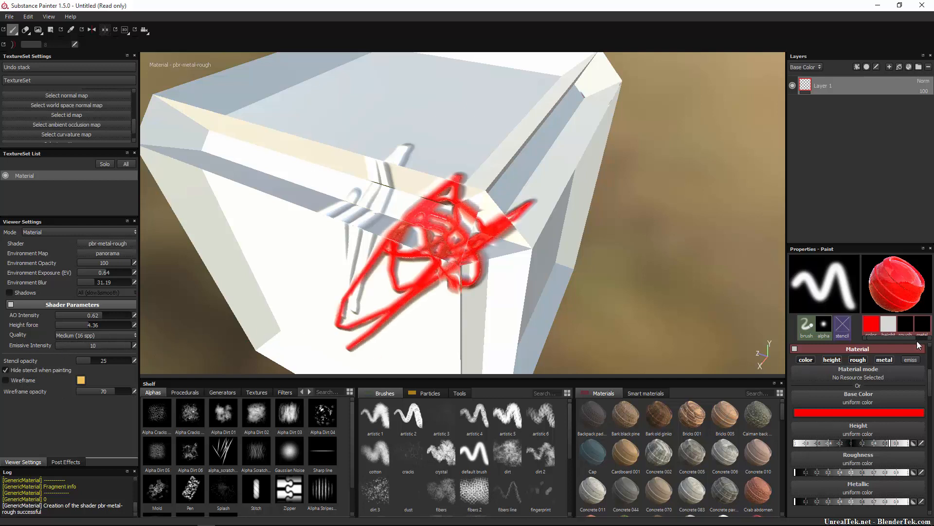
drag(908, 338, 924, 341)
scroll(874, 434, down, 5)
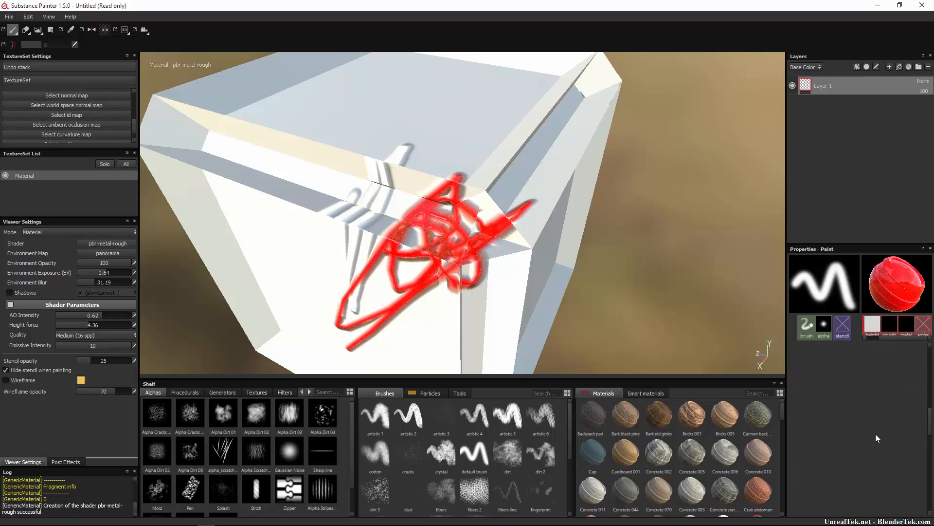
scroll(905, 355, up, 5)
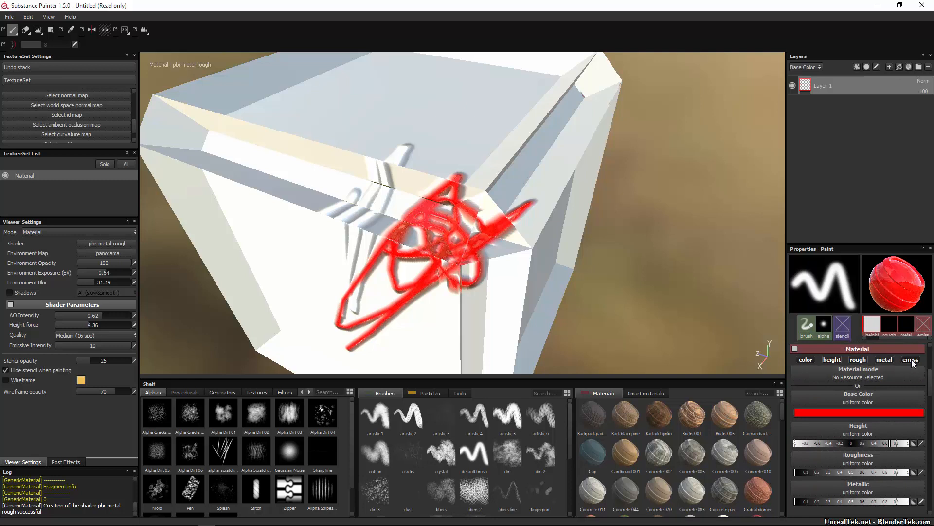
scroll(887, 438, down, 5)
scroll(885, 425, up, 1)
Set the brush's emissive color to red and paint more strokes over the cube's front corner and edge.
click(882, 414)
drag(822, 399, 842, 374)
click(895, 353)
mouse_move(438, 248)
mouse_down()
mouse_move(375, 277)
mouse_move(452, 195)
mouse_move(385, 204)
mouse_move(389, 180)
mouse_move(418, 188)
mouse_up()
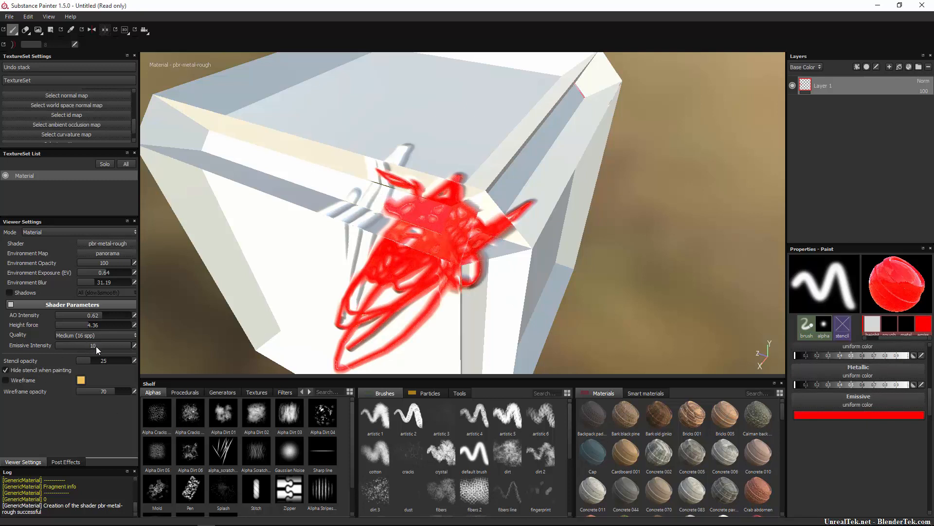
Set emissive intensity and wireframe opacity to 0, keeping stencil hiding on and the wireframe display off.
drag(96, 346, 43, 351)
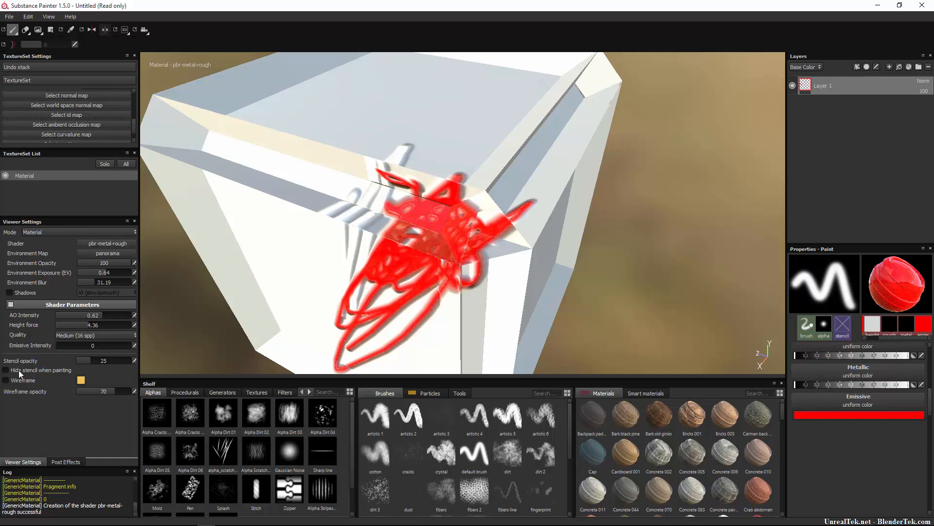
click(20, 372)
click(20, 382)
drag(98, 392, 66, 390)
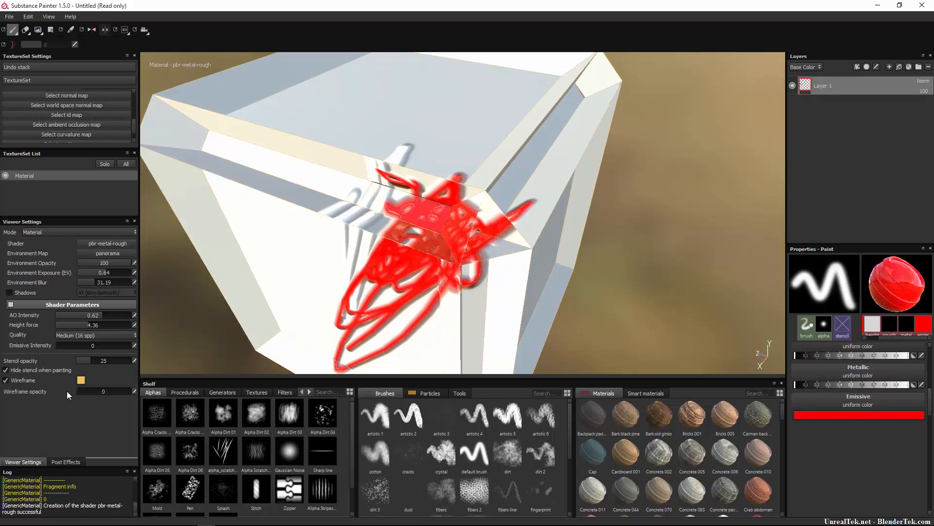
click(19, 381)
Examine the post effects settings and the shelf's procedurals, generators, alphas, particles, tools, brushes and materials.
click(65, 461)
click(28, 461)
click(185, 392)
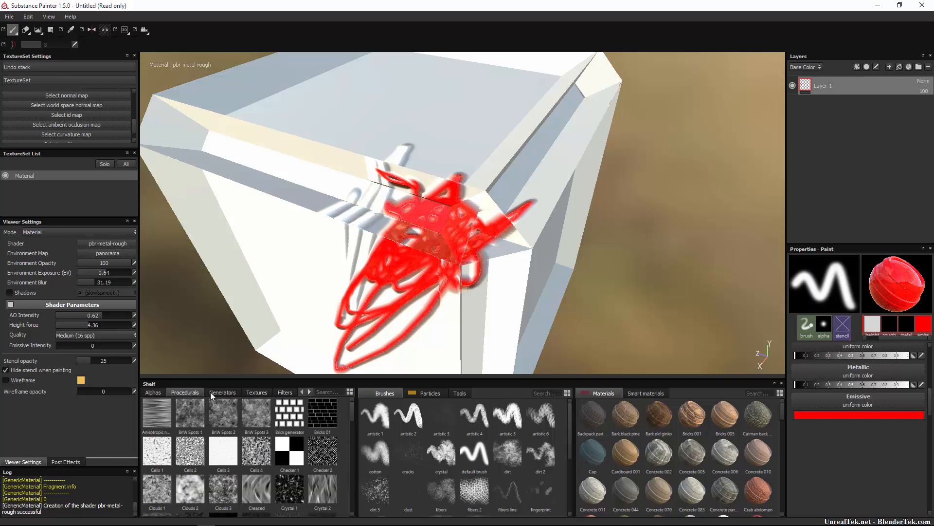
click(222, 392)
click(155, 392)
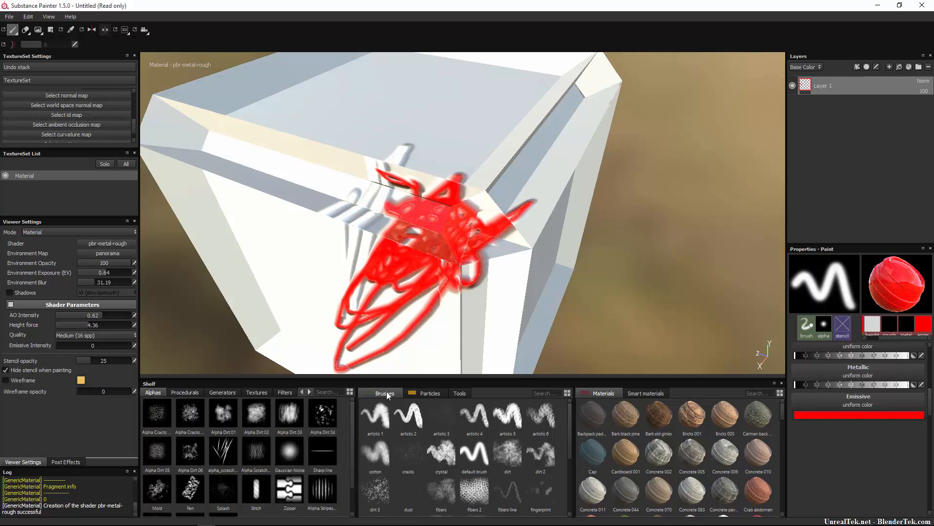
click(429, 393)
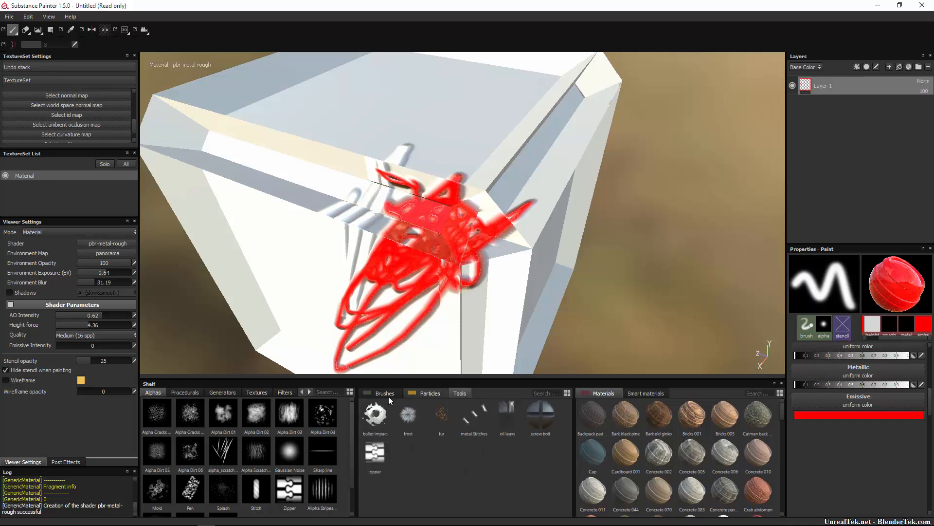
click(375, 393)
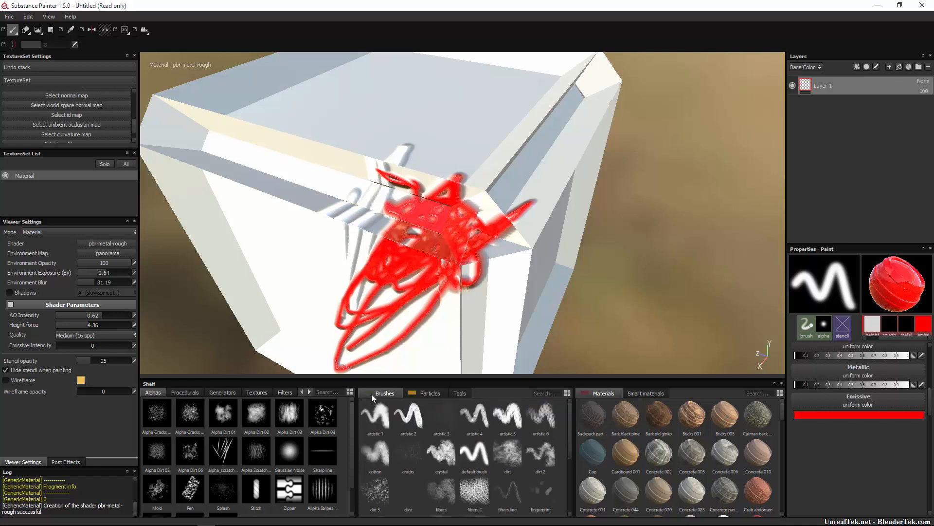
click(603, 393)
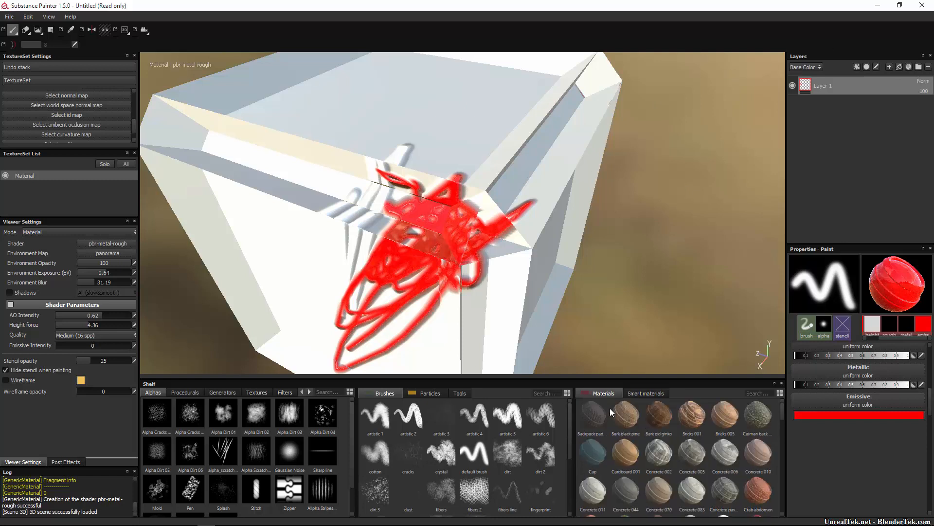
View the layer stack's Height, Emissive, Roughness and Metallic channels in turn.
click(810, 69)
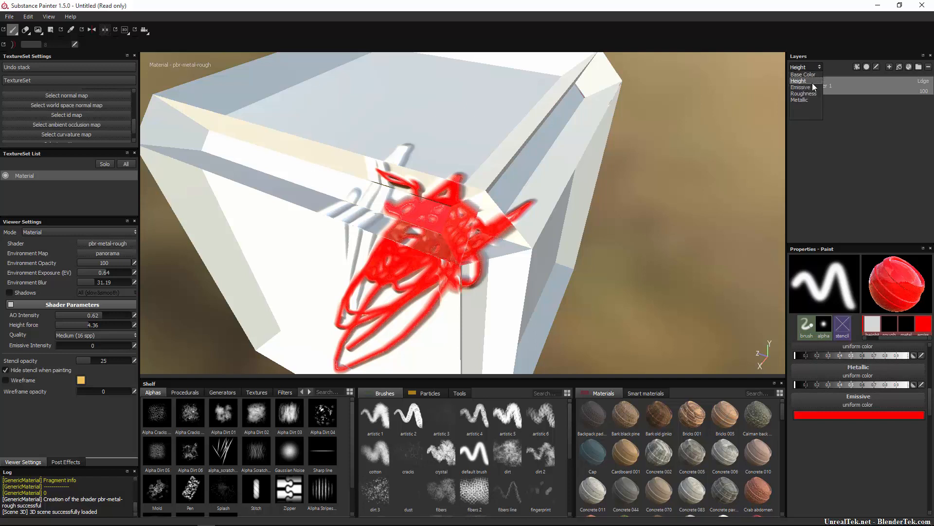
click(810, 87)
click(810, 69)
click(816, 68)
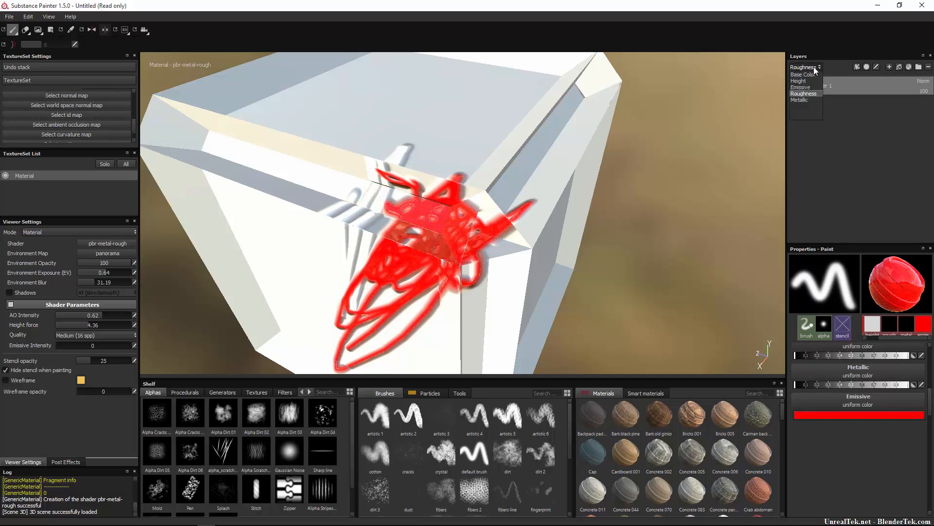
click(807, 98)
Remove the Emissive channel from the texture set.
scroll(82, 113, up, 5)
scroll(94, 120, down, 3)
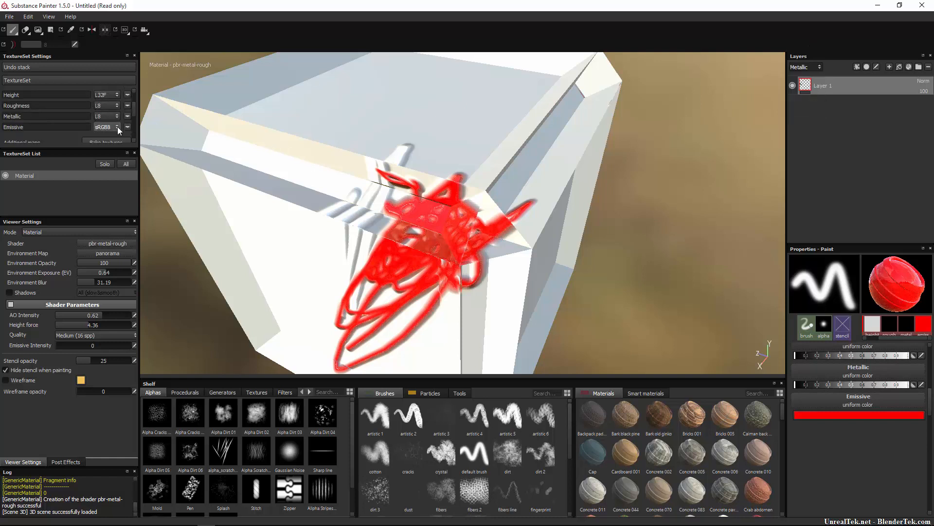
click(127, 127)
scroll(106, 121, up, 3)
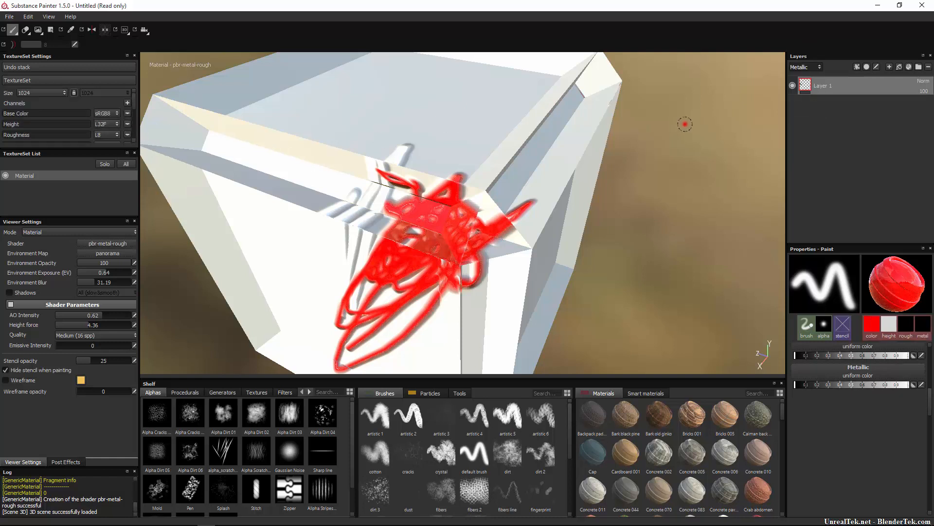
Check the channels available in the layer stack and switch it to Base Color.
click(806, 68)
click(805, 77)
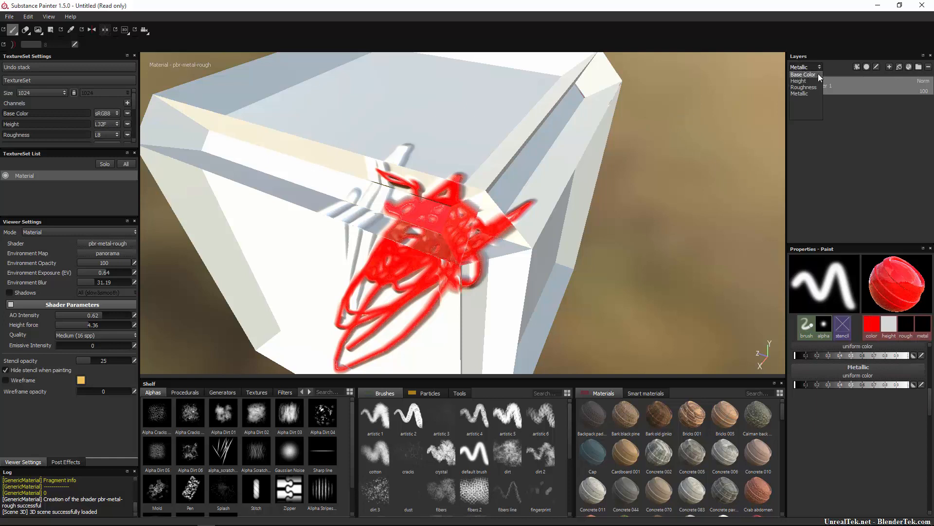
click(806, 67)
click(803, 76)
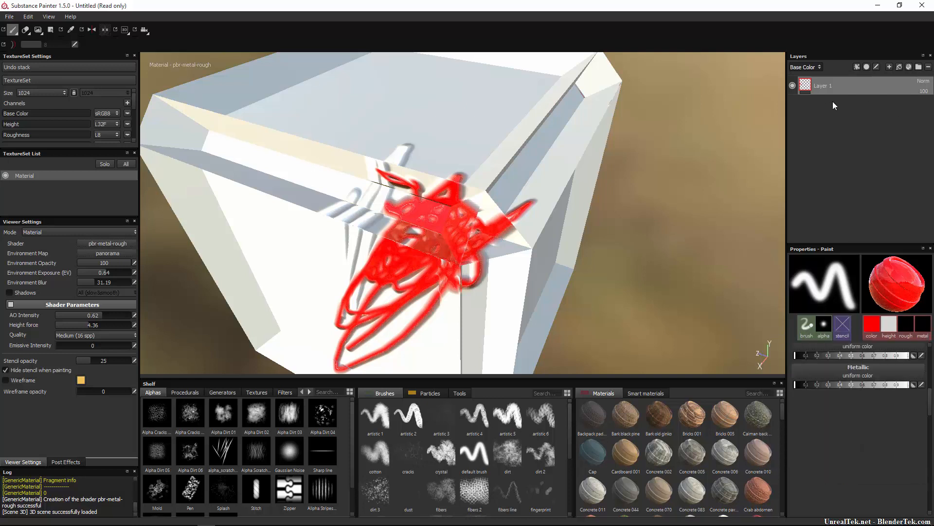
Add the Bronze armor smart material beneath Layer 1, keeping the layer stack on the Base Color channel.
click(639, 393)
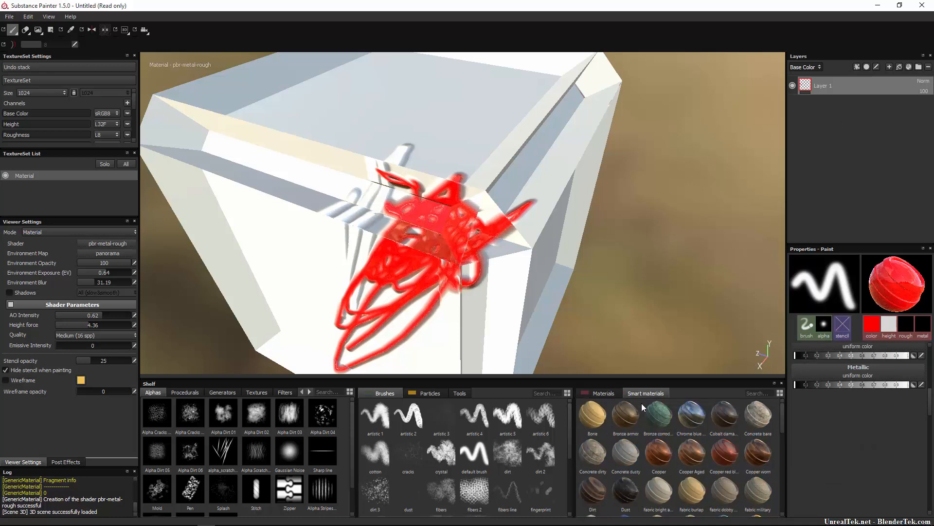
drag(625, 414, 852, 100)
click(819, 68)
click(809, 77)
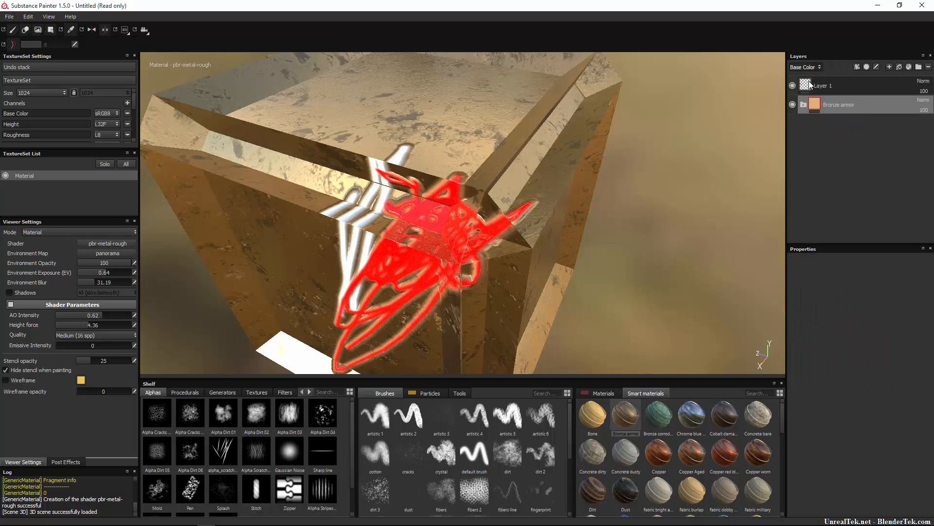
View the layers' Roughness channel, return to Base Color, and delete the Bronze armor layer.
drag(810, 58, 814, 67)
click(812, 87)
click(803, 68)
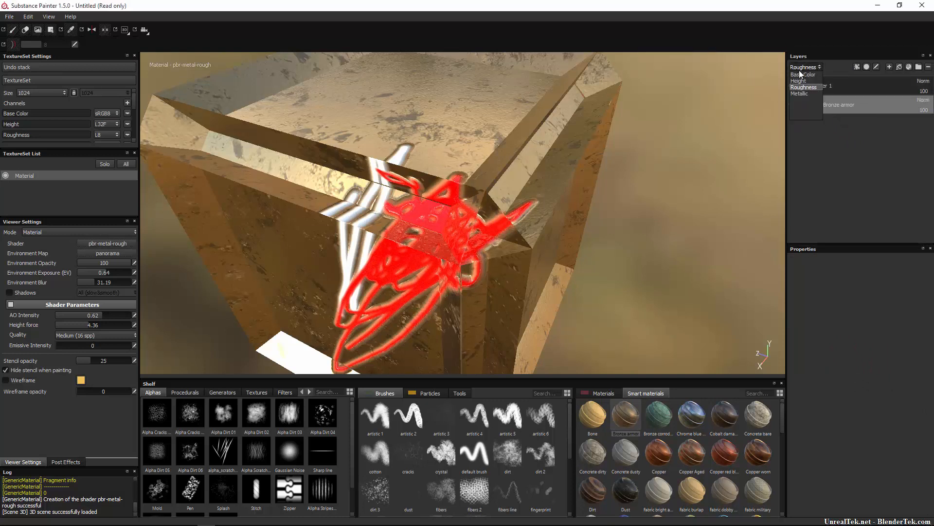
click(804, 75)
key(Delete)
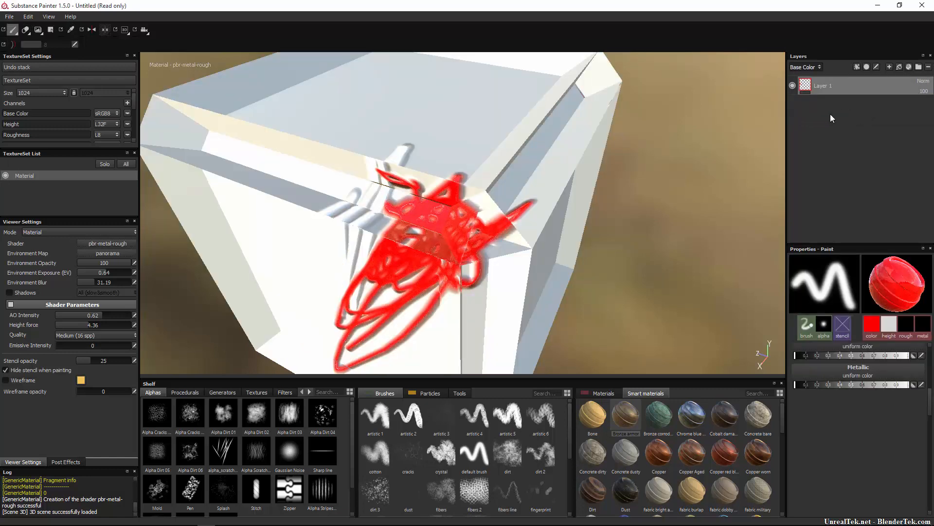
Add a second paint layer above Layer 1, and view the stack's Height and Metallic channels.
click(889, 67)
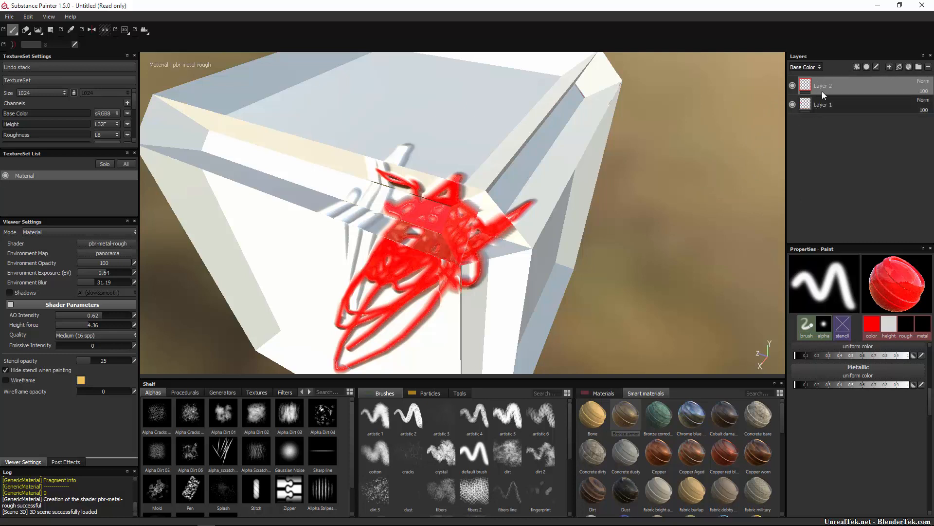
click(811, 68)
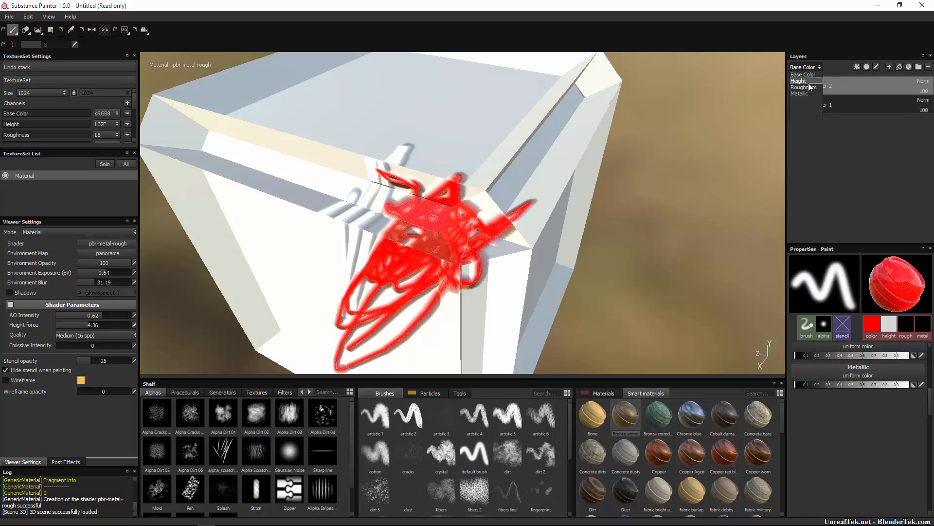
click(809, 82)
click(805, 67)
click(807, 93)
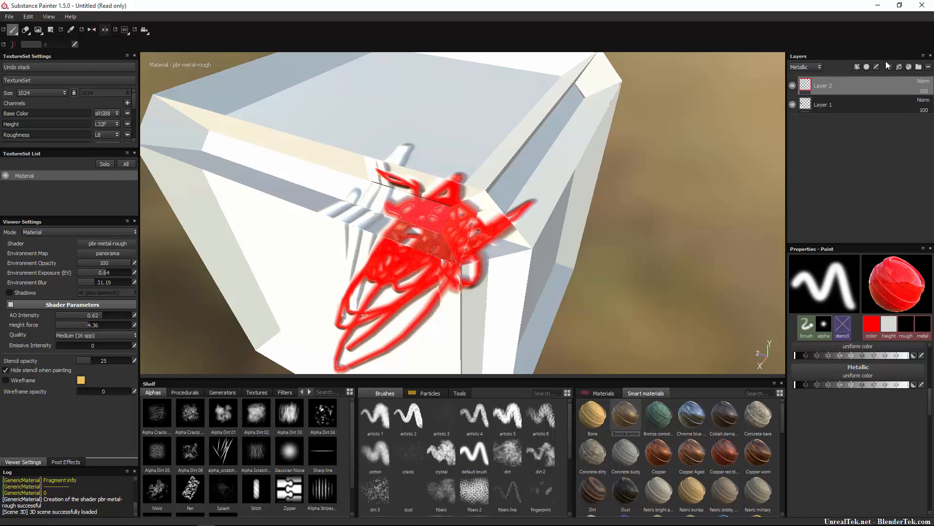
Add a third paint layer on top and set the layer stack to the Base Color channel.
click(888, 66)
click(808, 69)
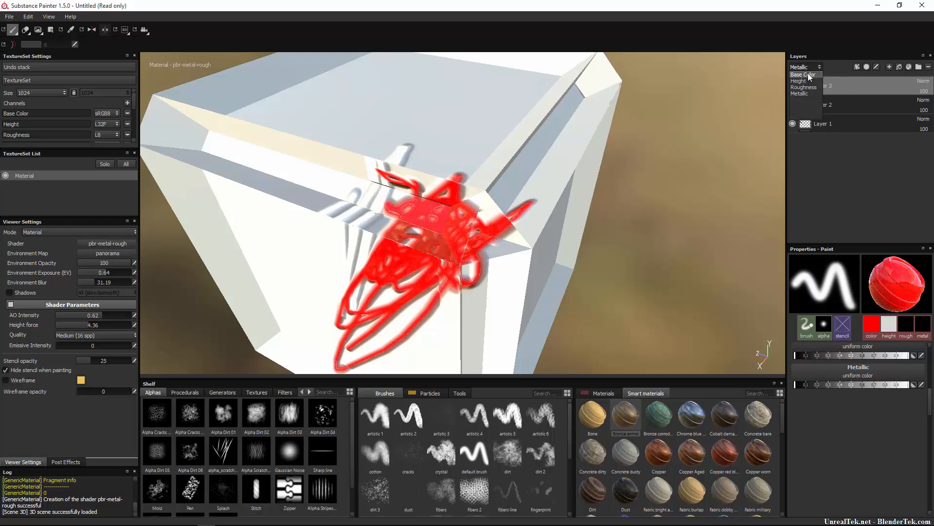
click(808, 73)
Disable the metal, rough and height channels in the brush material so that it paints color only.
click(928, 324)
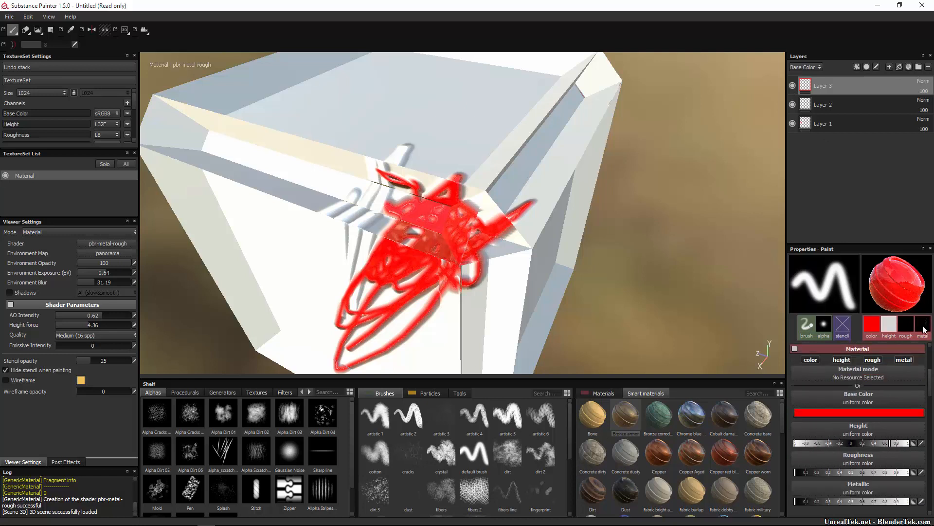
click(898, 361)
click(872, 360)
click(843, 361)
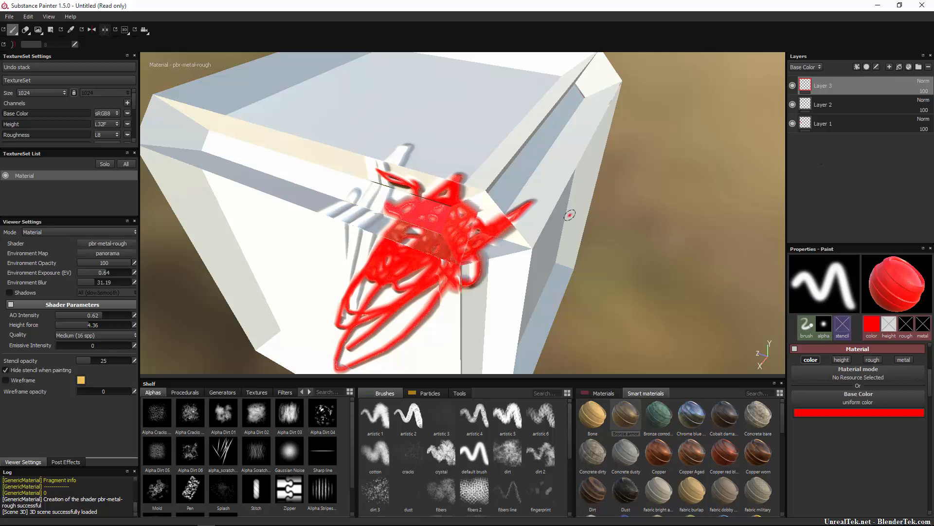
Paint freehand red color-only strokes around the cube's corner on Layers 3 and 2, switching the layer stack to the Roughness channel.
mouse_move(535, 132)
mouse_down()
mouse_move(538, 175)
mouse_move(526, 146)
mouse_move(576, 185)
mouse_up()
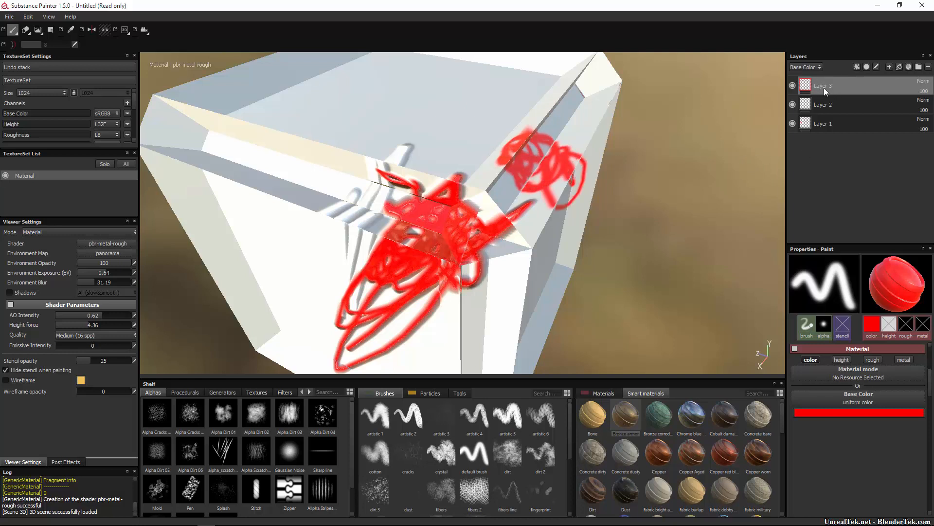
click(813, 67)
click(806, 91)
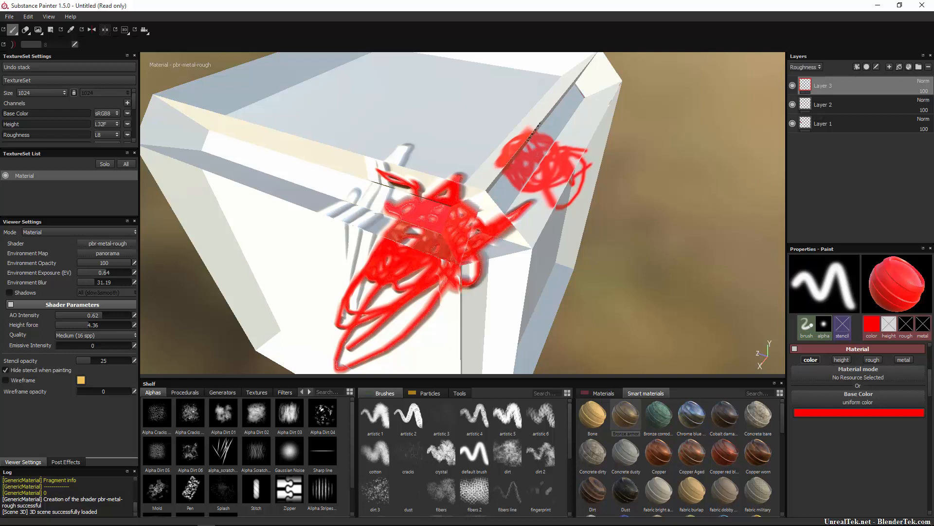
mouse_move(558, 181)
mouse_down()
mouse_move(484, 140)
mouse_move(559, 209)
mouse_move(584, 195)
mouse_move(536, 234)
mouse_move(467, 146)
mouse_move(442, 168)
mouse_up()
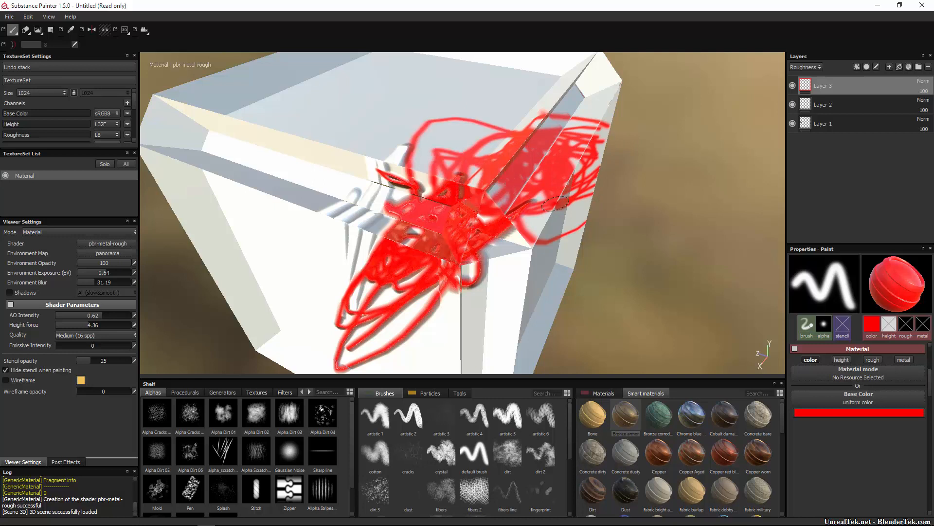
click(874, 103)
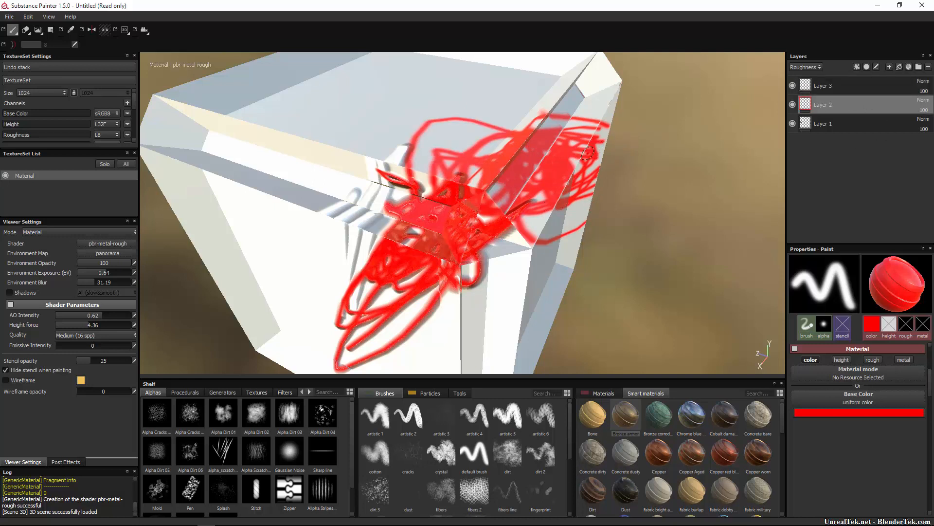
mouse_move(428, 192)
mouse_down()
mouse_move(450, 134)
mouse_move(498, 112)
mouse_up()
Cycle the viewport display through the Base Color, Height and Roughness channels.
right_click(326, 189)
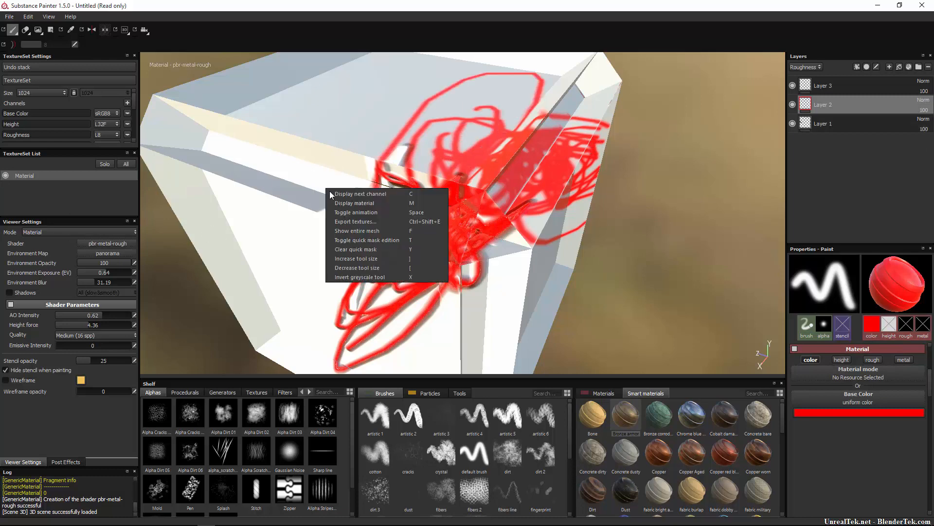
click(345, 197)
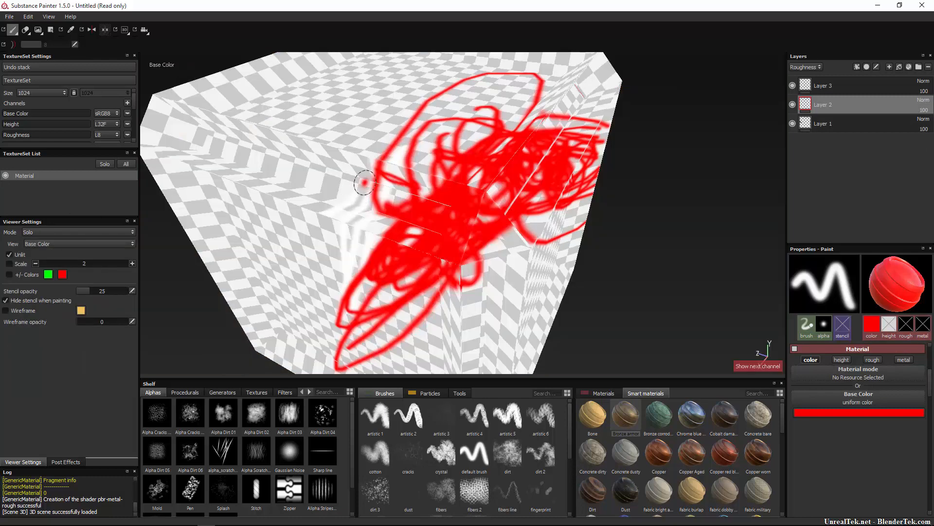
right_click(373, 189)
click(374, 189)
right_click(373, 188)
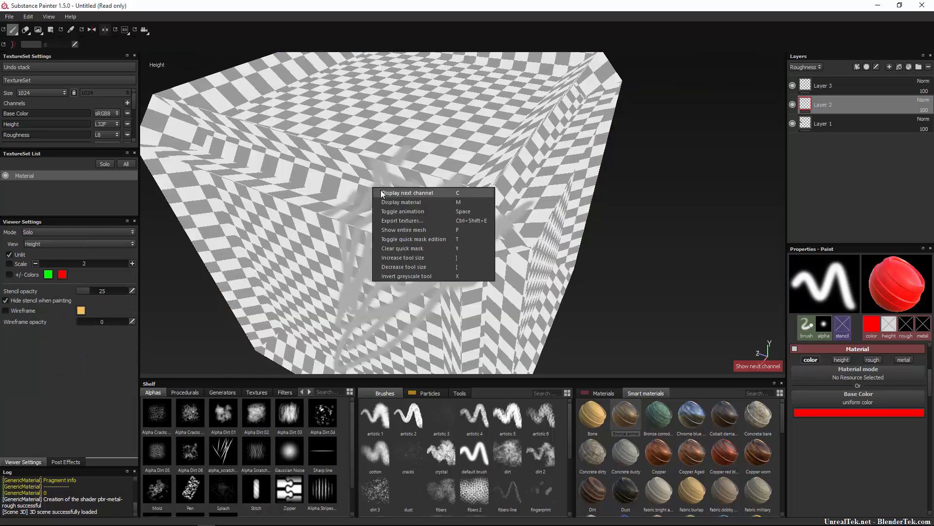
click(377, 189)
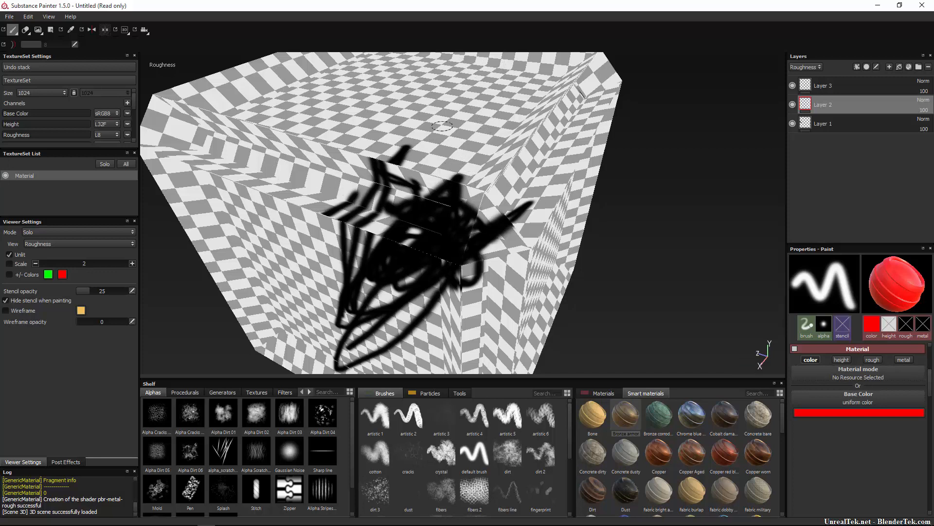
Set the layer stack to Base Color and paint strokes on Layer 2 with the height, rough and metal channels enabled.
click(809, 75)
click(847, 368)
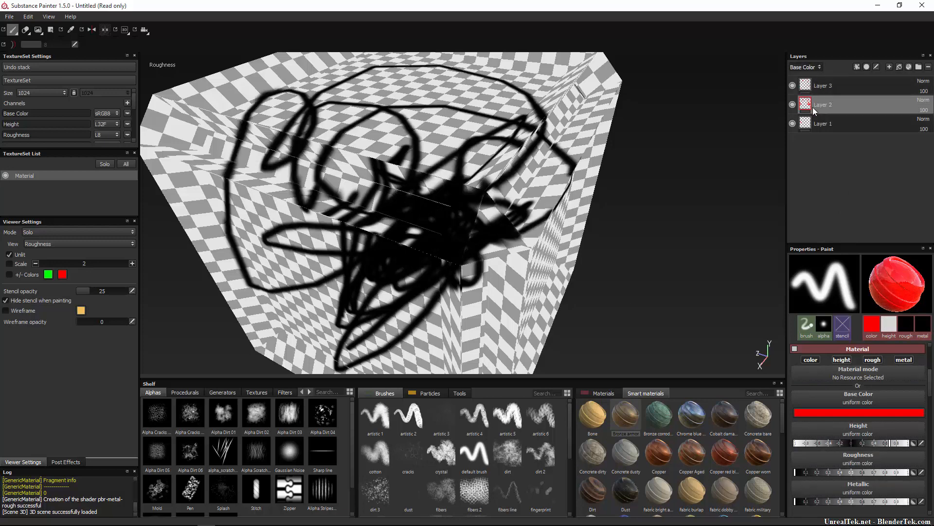
Add a generator effect to Layer 3 and assign the MG Dirt generator to it.
click(837, 87)
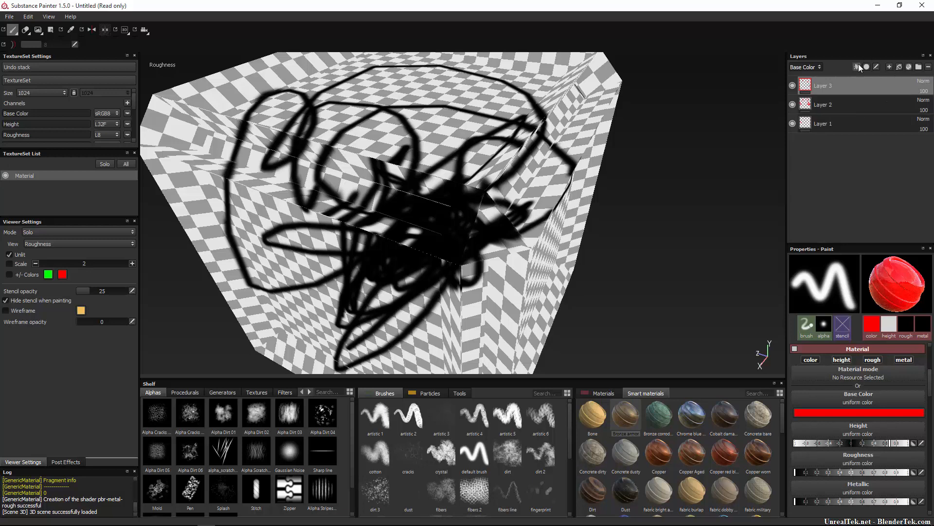
click(858, 66)
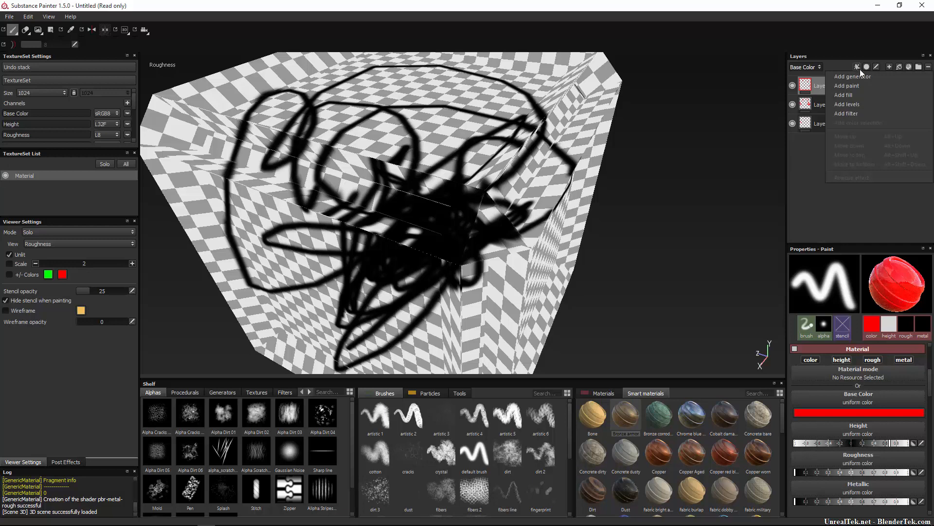
click(861, 76)
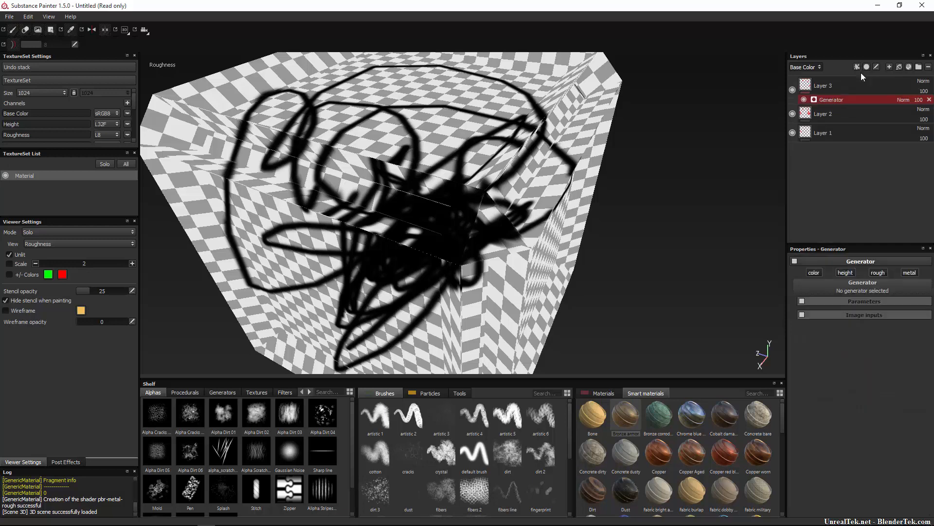
click(865, 290)
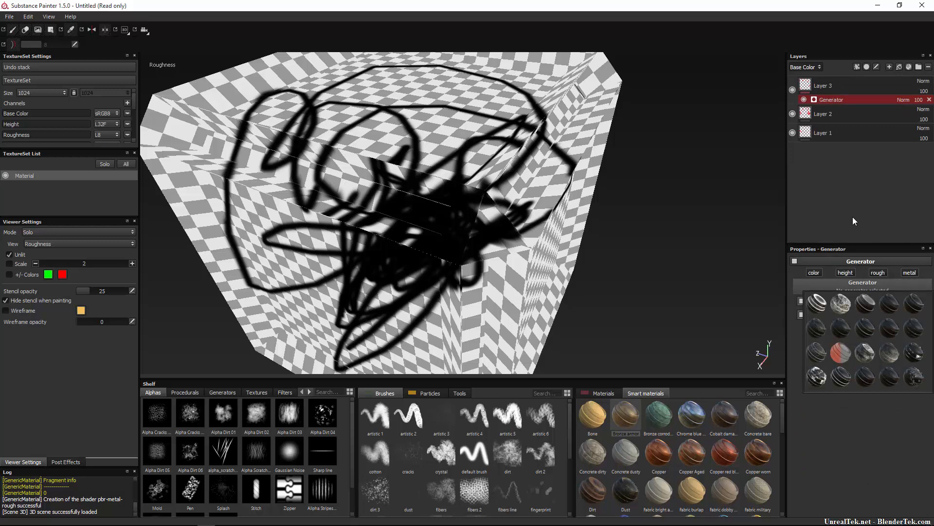
click(223, 393)
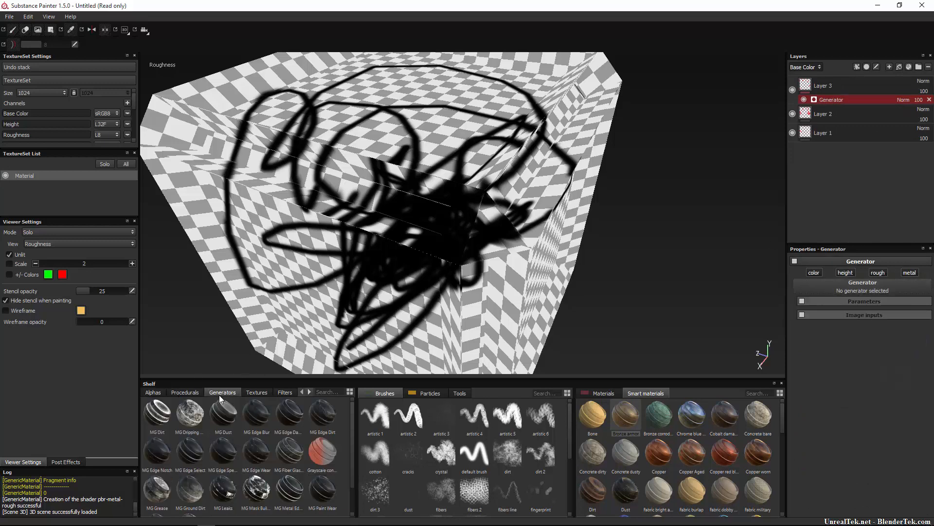
mouse_move(158, 419)
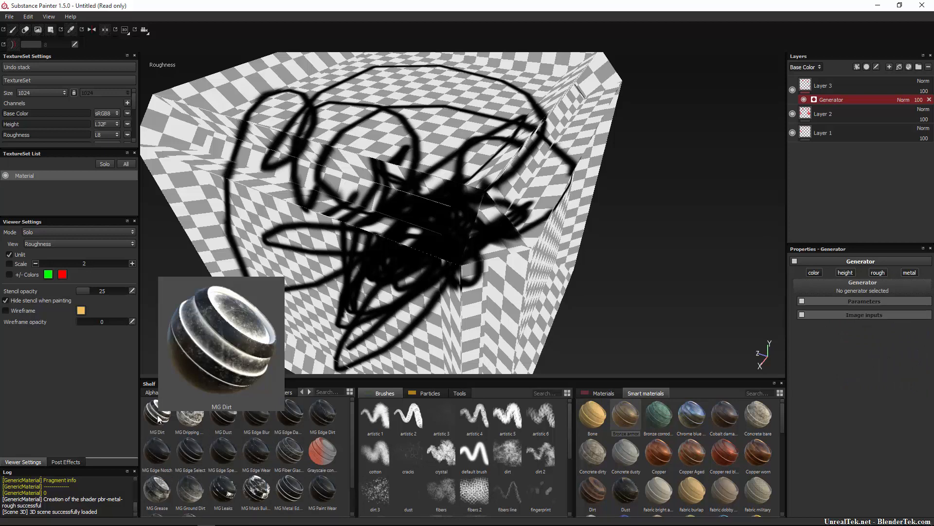
drag(158, 419, 883, 291)
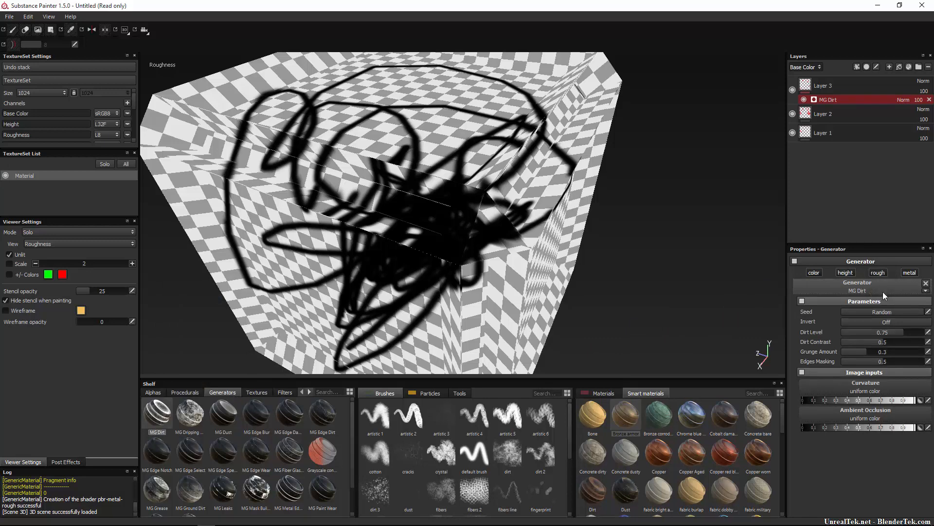
Set the viewer mode to Material.
click(54, 232)
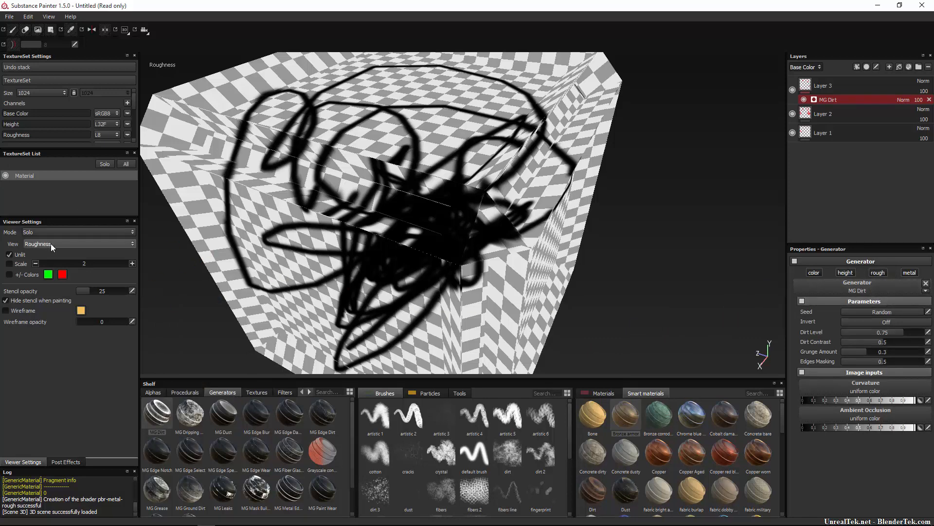
click(55, 249)
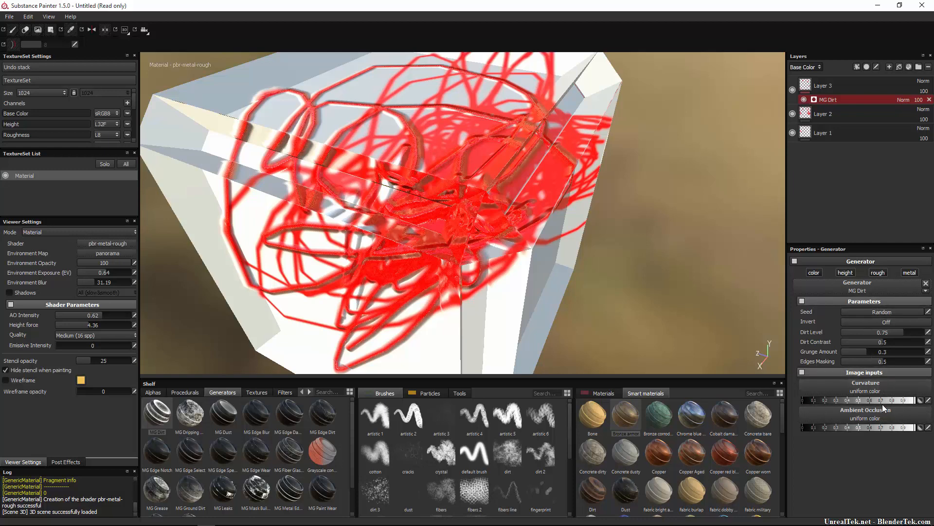
Toggle the visibility of the MG Dirt effect and remove it from Layer 3.
click(826, 90)
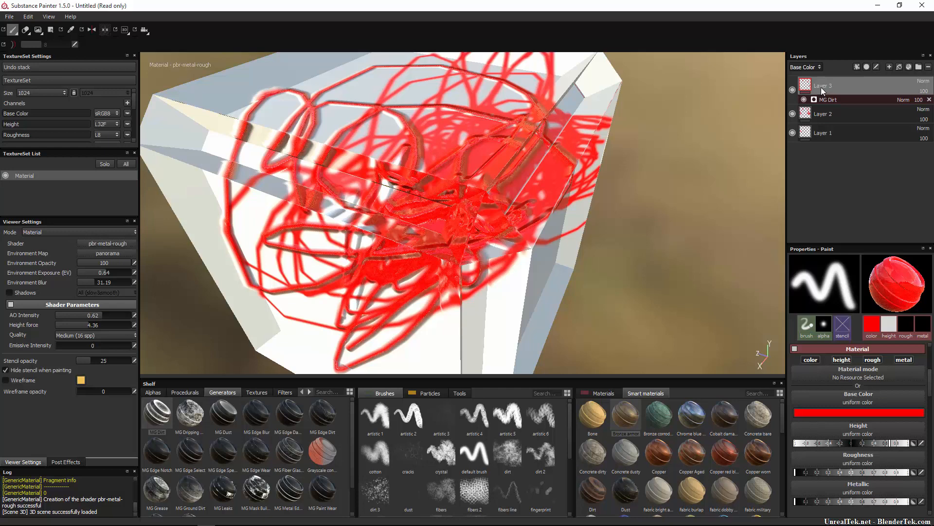
right_click(821, 88)
click(802, 101)
right_click(830, 100)
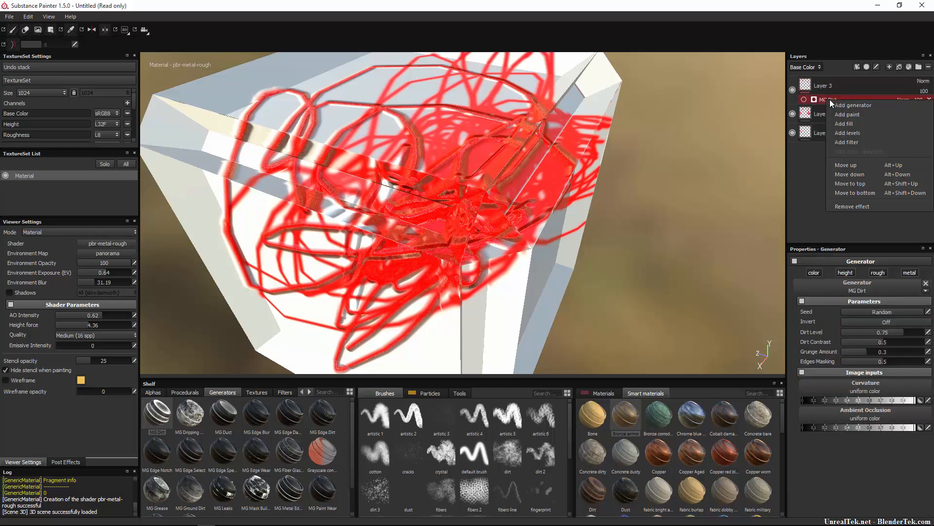
click(814, 150)
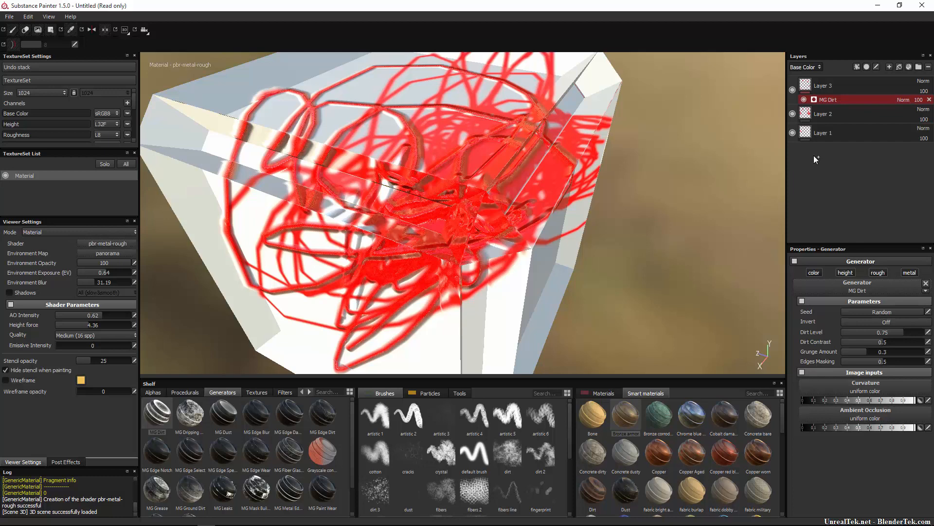
click(842, 142)
Add a paint effect to Layer 3 and paint freehand strokes across the cube with it.
right_click(827, 74)
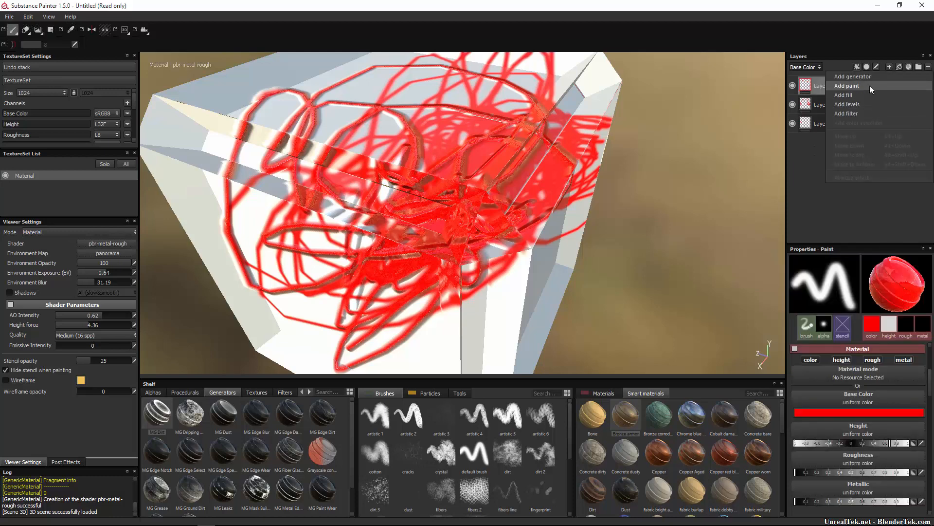
click(869, 86)
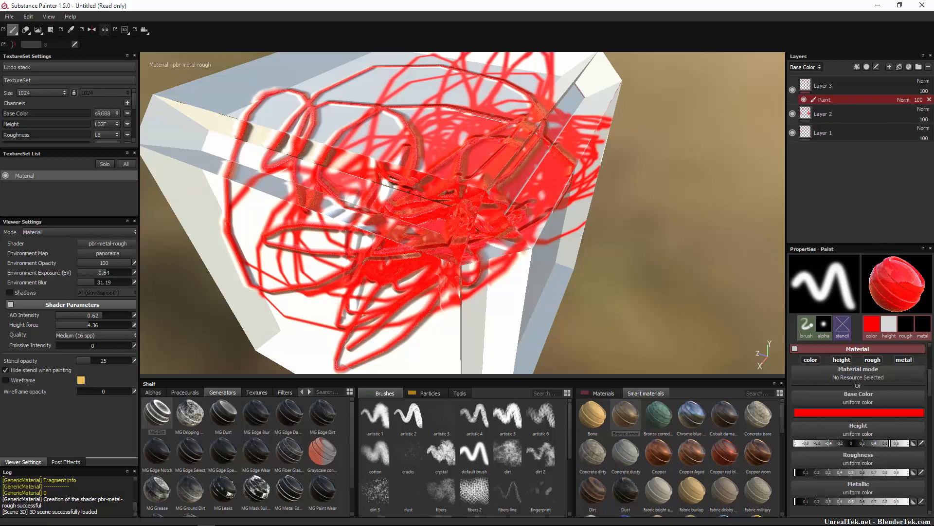
scroll(883, 395, up, 3)
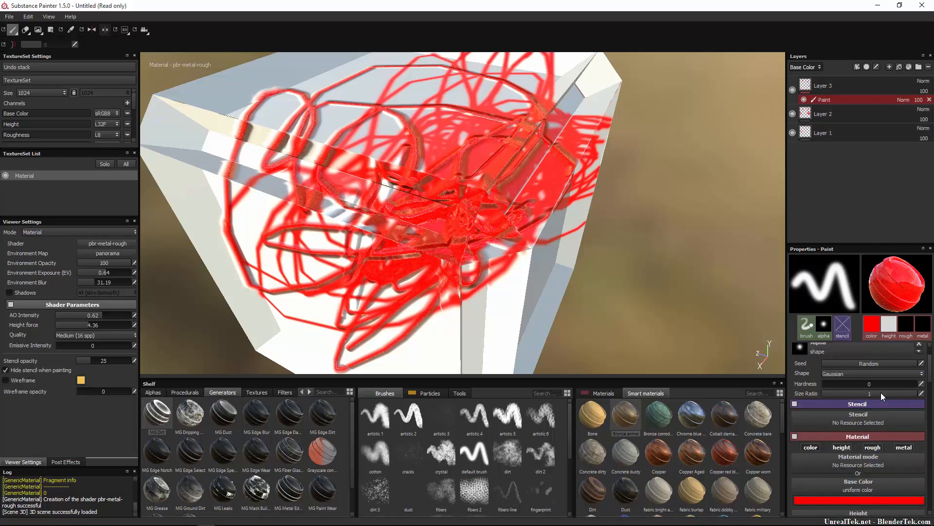
scroll(881, 392, up, 2)
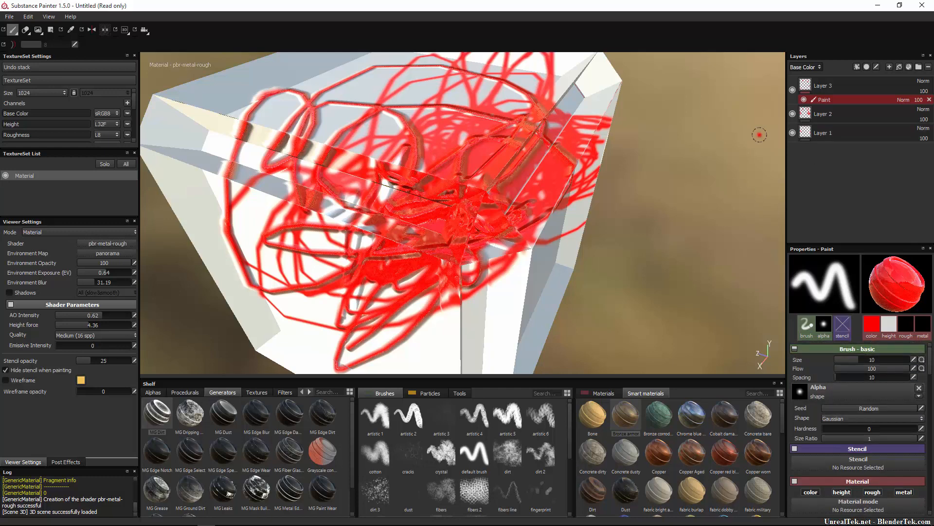
mouse_move(556, 91)
mouse_down()
mouse_move(334, 135)
mouse_move(554, 145)
mouse_move(432, 140)
mouse_up()
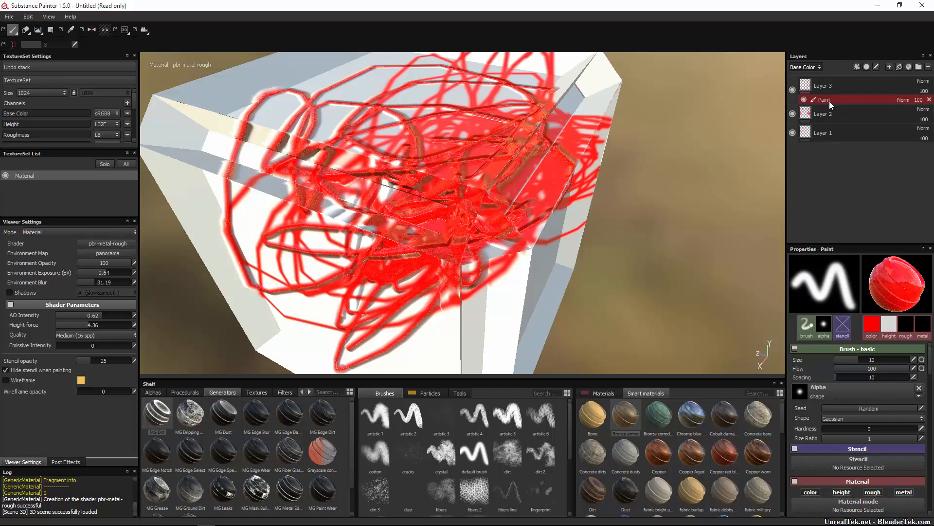
Undo the paint effect on Layer 3 and the strokes made with it.
key(ctrl+z)
key(ctrl+z)
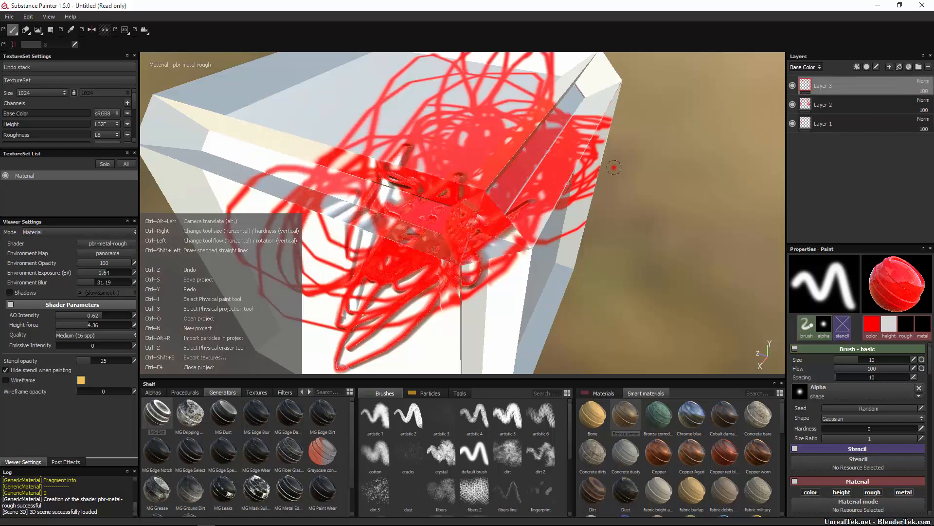
Add a fill effect to Layer 3 and set its base color to a muted red with RGB 0.500, 0.096, 0.096.
click(857, 67)
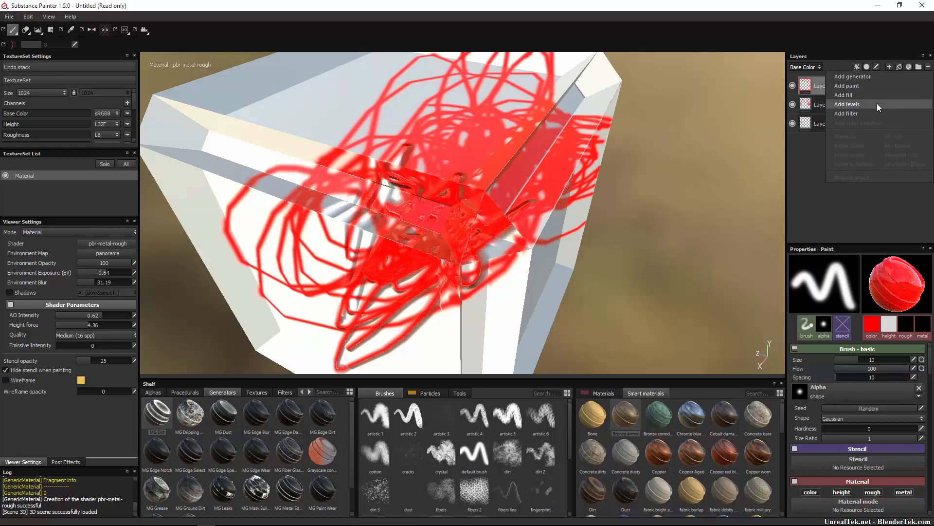
click(875, 83)
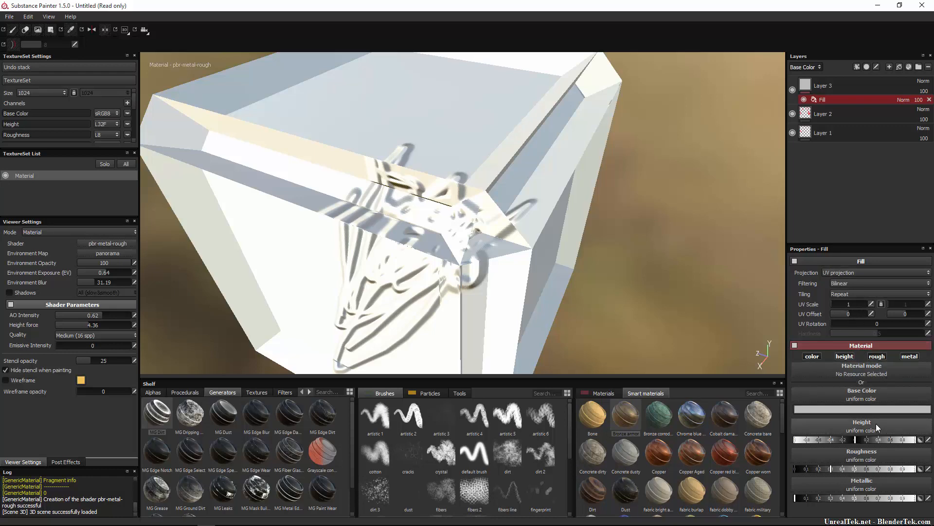
click(866, 409)
drag(866, 384, 870, 389)
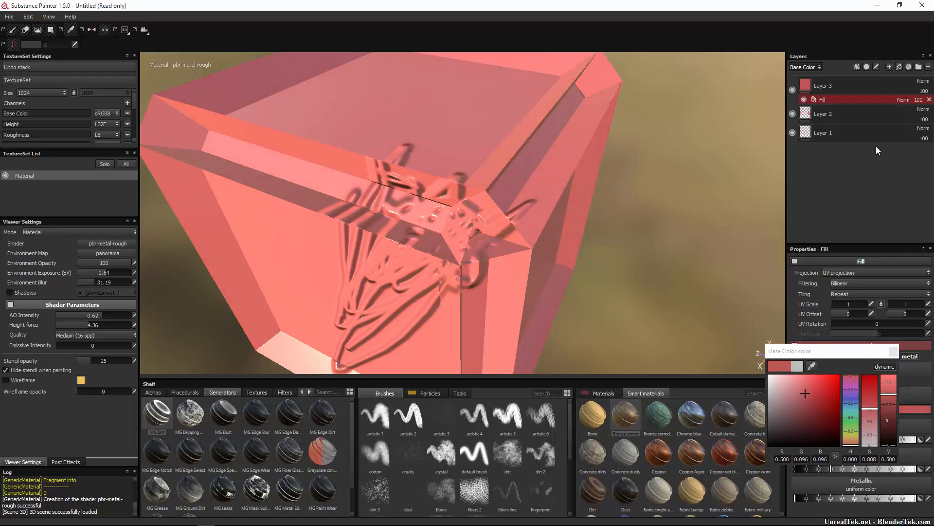
click(893, 351)
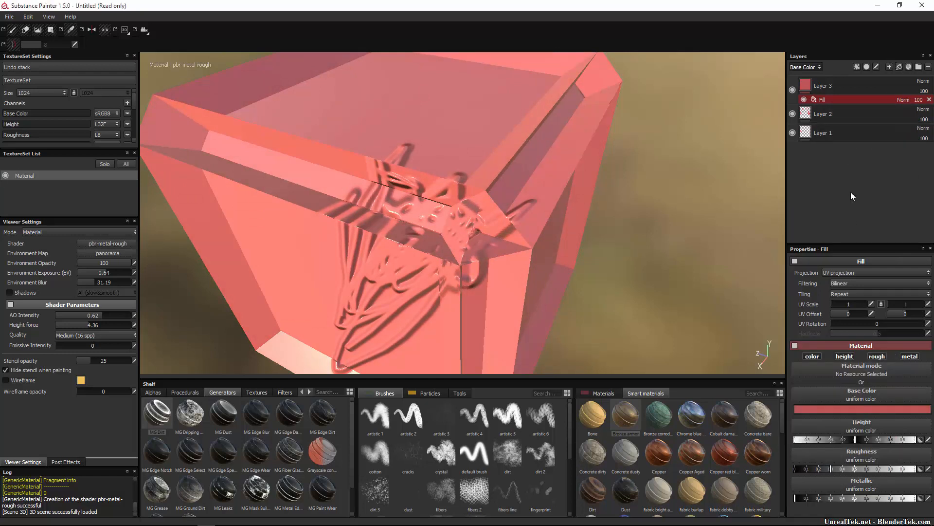
Compare the properties of Layer 3 and its fill effect, and undo the fill's color change and the effect itself.
click(836, 86)
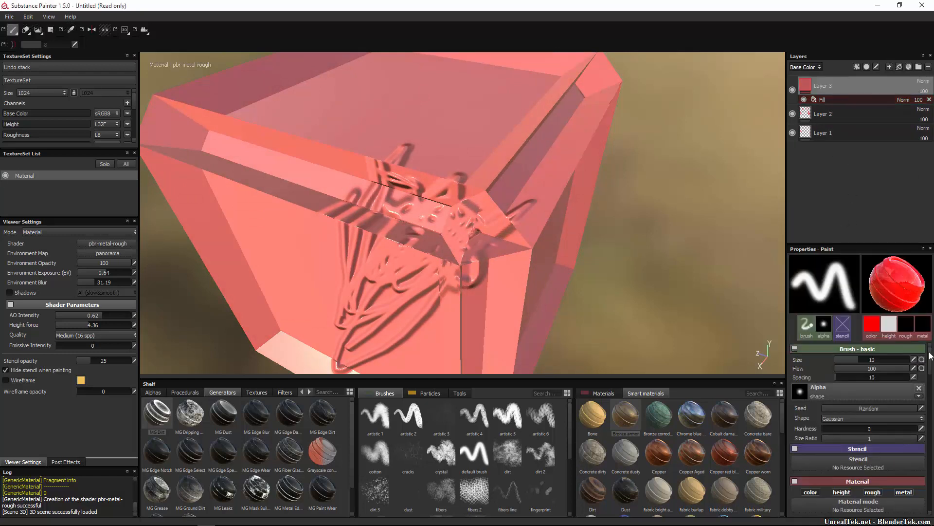
click(819, 100)
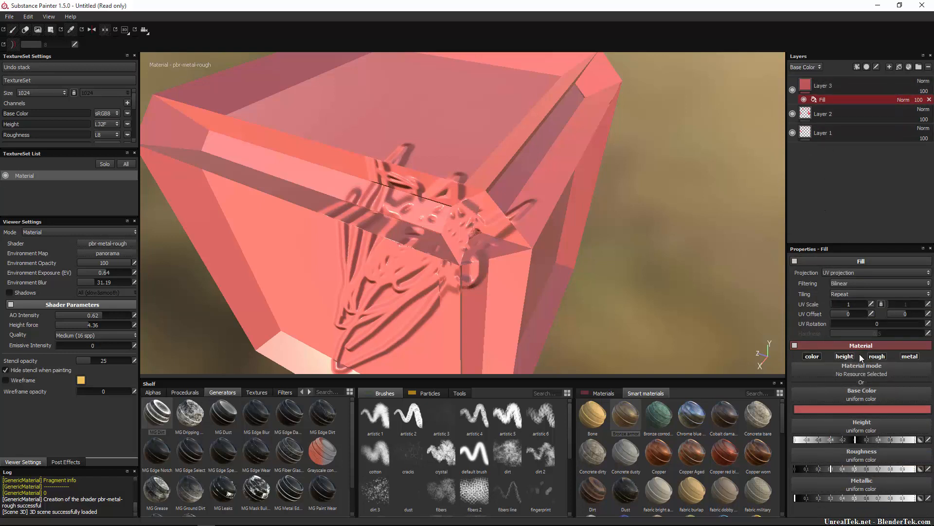
key(ctrl+z)
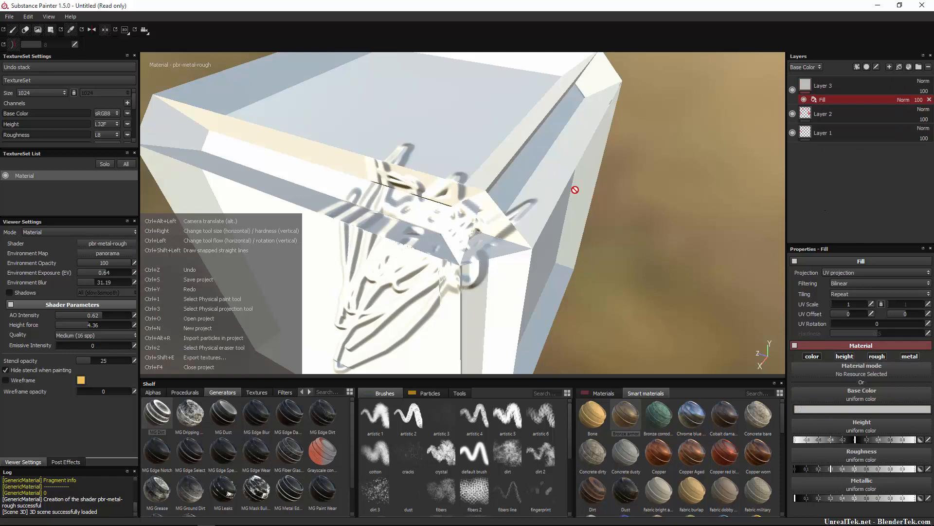
key(ctrl+z)
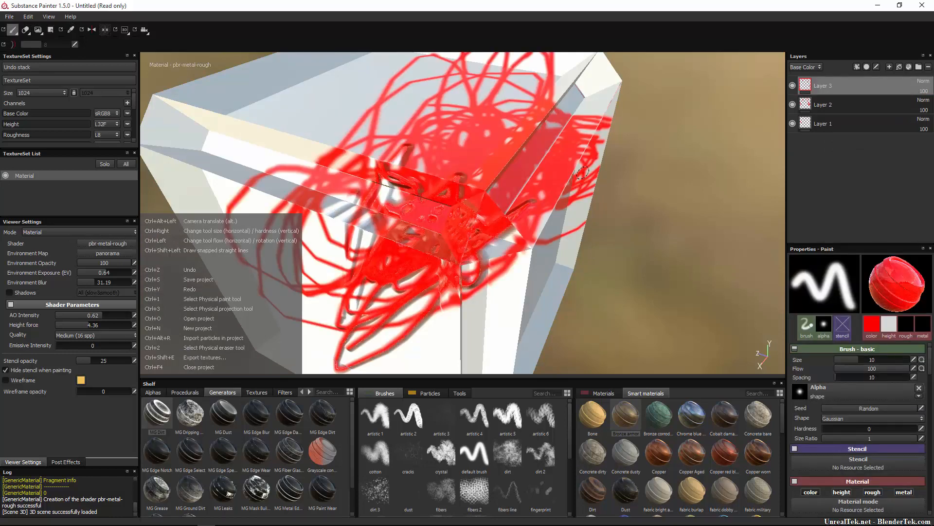
Undo the earlier paint strokes and added layers until only Layer 1 remains in the stack.
key(ctrl+z)
key(ctrl+z)
key(ctrl+z)
key(ctrl+z)
key(ctrl+z)
key(ctrl+z)
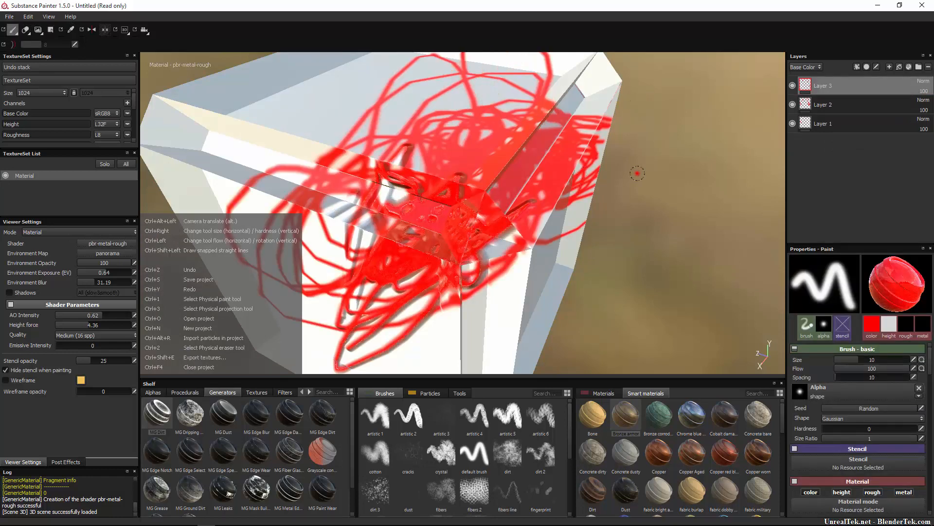
key(ctrl+z)
key(ctrl+z)
key(ctrl+z)
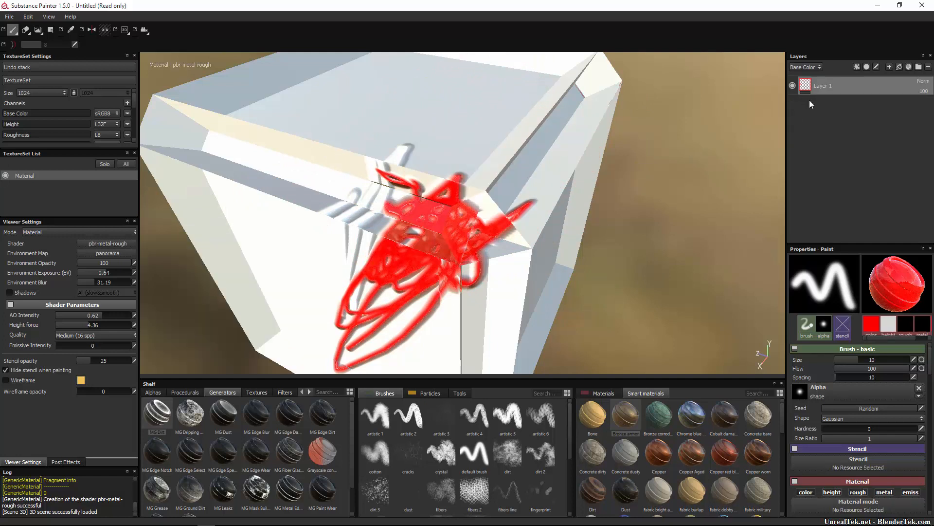
Add a Base Color levels effect to Layer 1, try its output level, and remove the effect.
click(860, 67)
click(863, 105)
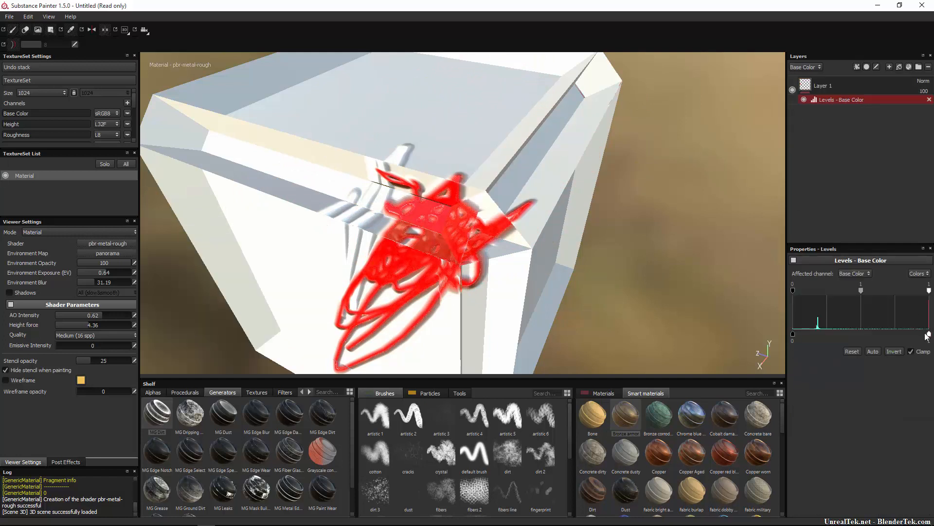
mouse_move(929, 335)
mouse_down()
mouse_move(797, 335)
mouse_move(933, 336)
mouse_up()
key(Delete)
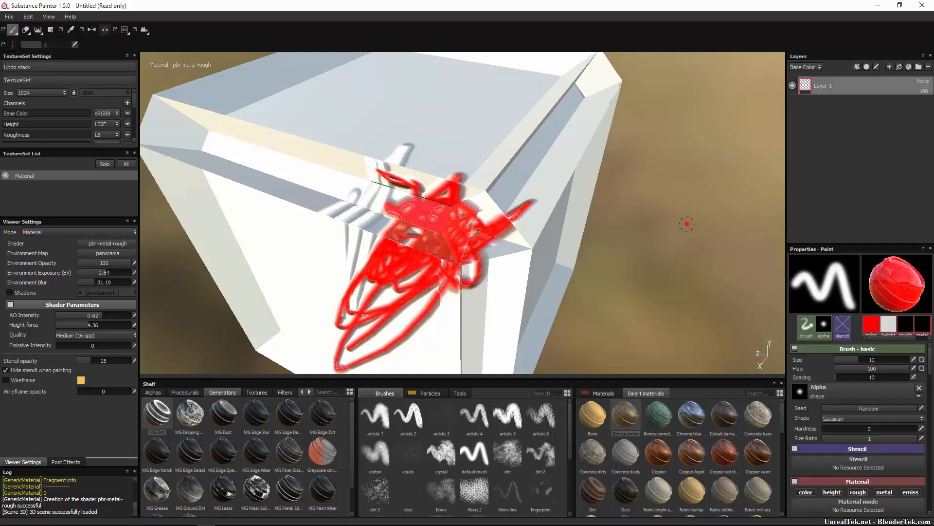
key(ctrl+z)
Add a filter effect to Layer 1, load the MatFx Rust Weathering filter and review its parameters.
click(860, 66)
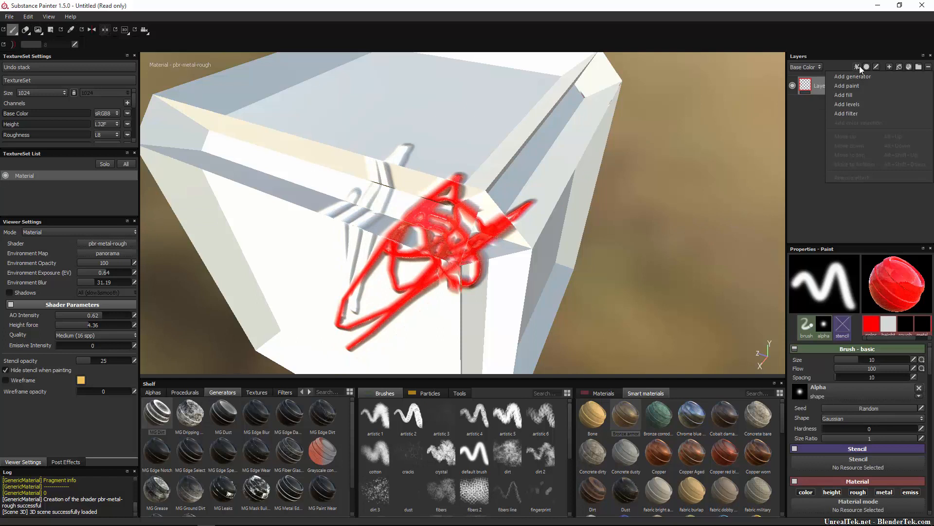
click(863, 113)
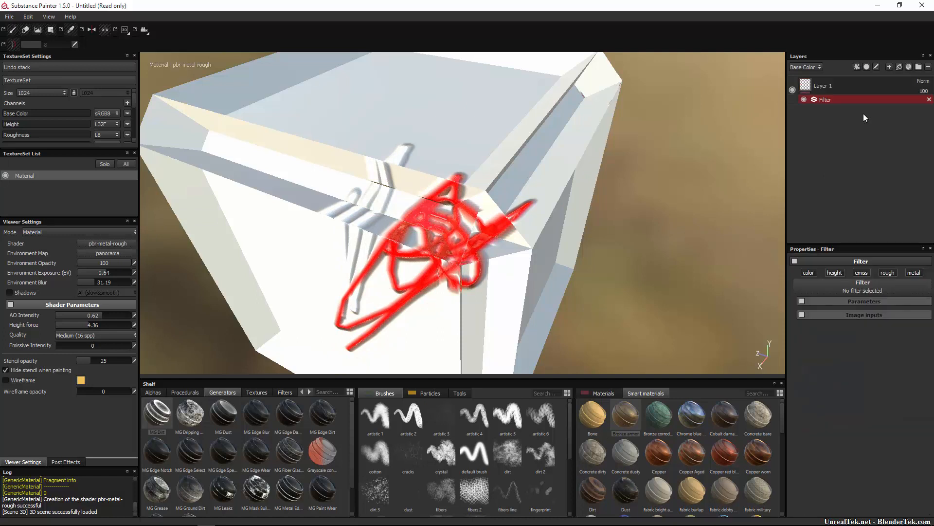
click(851, 289)
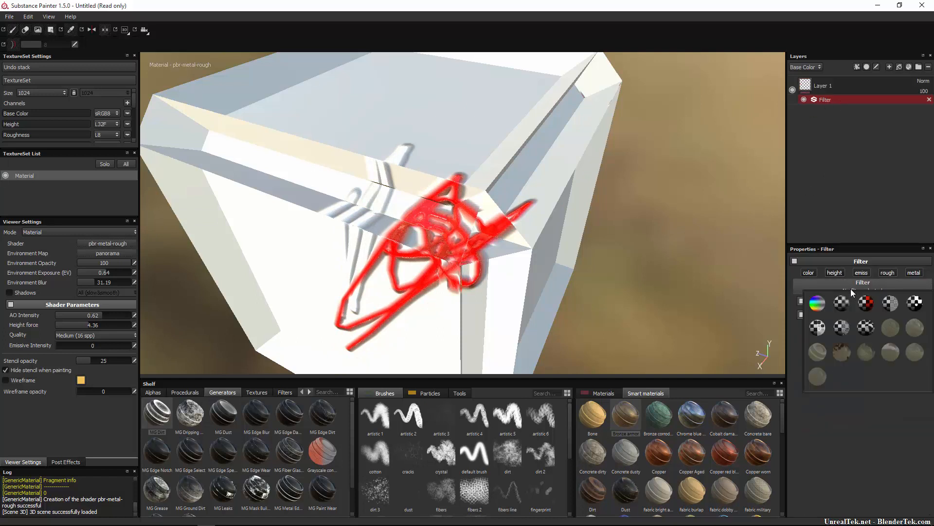
click(816, 357)
scroll(880, 452, down, 1)
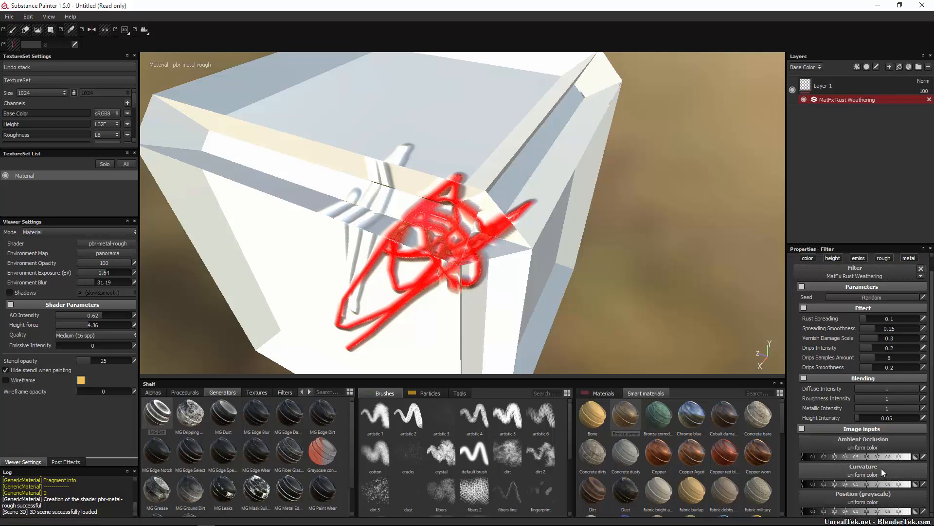
scroll(505, 227, down, 1)
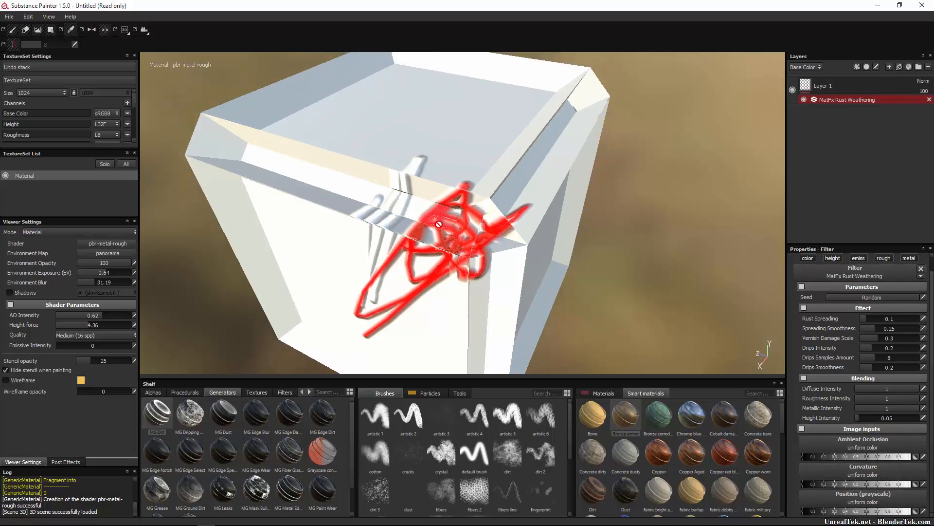
Undo the Rust Weathering filter choice and the filter effect on Layer 1.
key(ctrl+z)
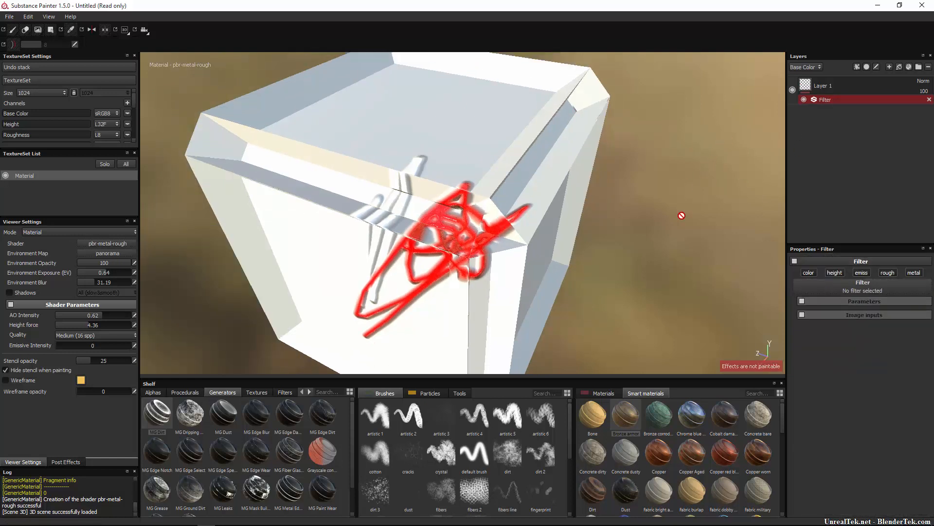
key(ctrl+z)
click(858, 68)
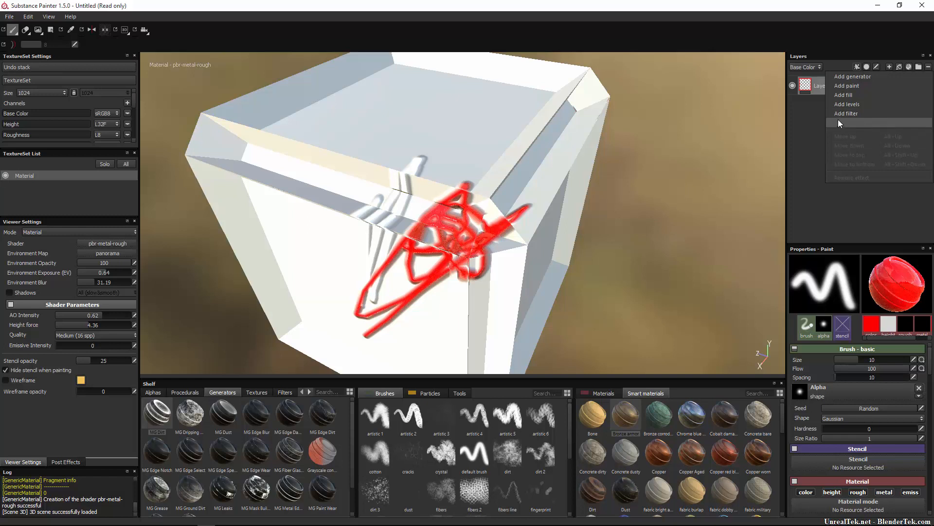
click(811, 110)
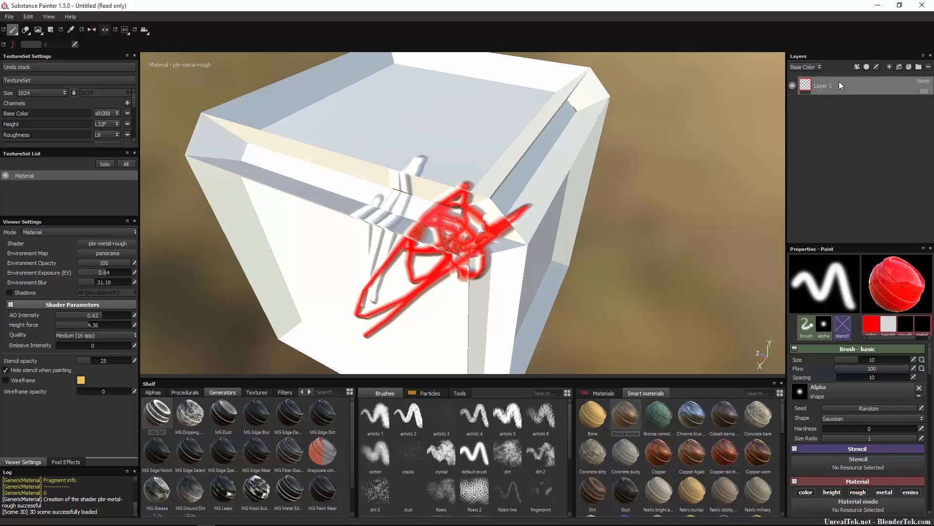
Add a black mask to Layer 1 and load the Backpack padding material for painting the layer's content.
click(867, 67)
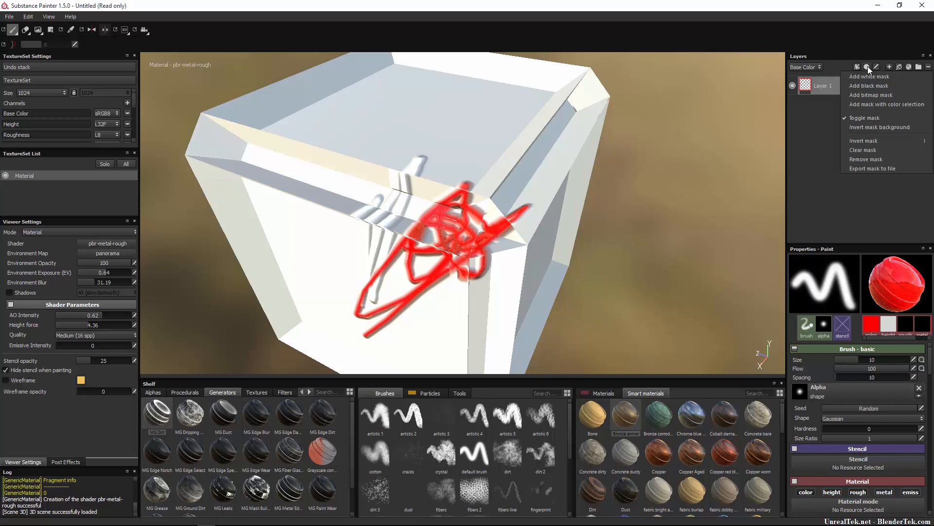
click(891, 88)
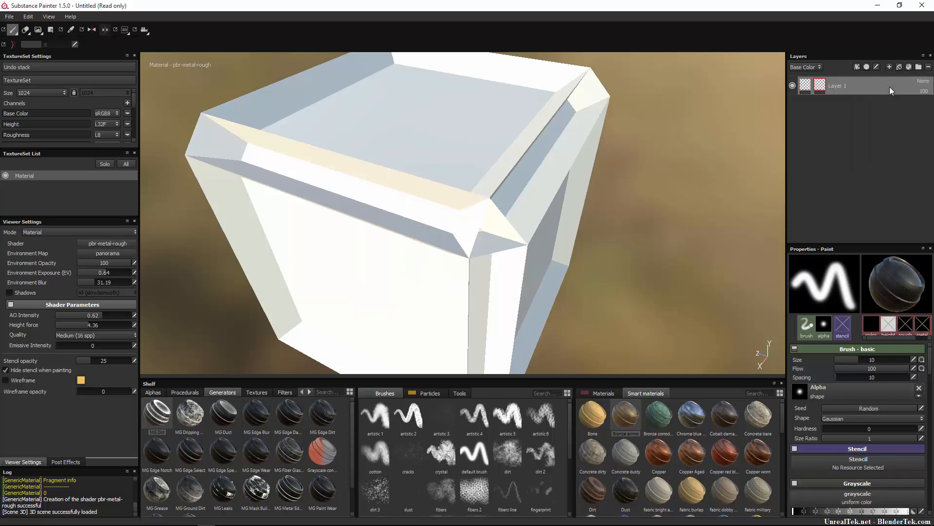
click(807, 85)
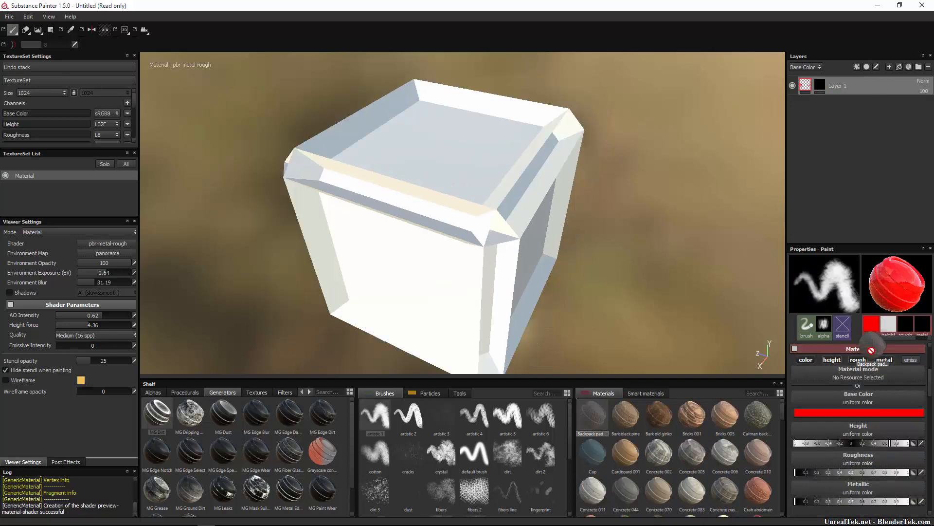
drag(592, 414, 851, 369)
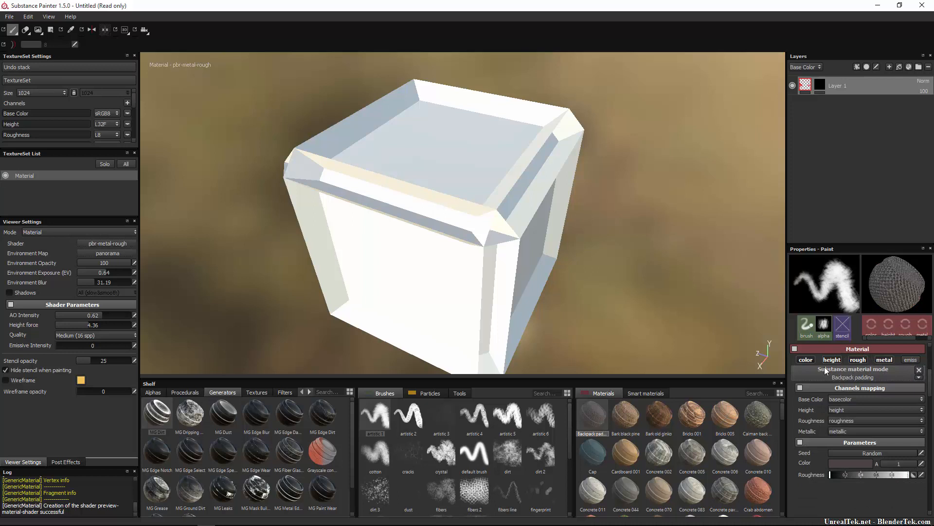
Switch between Layer 1's content and mask, replacing the mask with a white one and back with a black one.
click(822, 85)
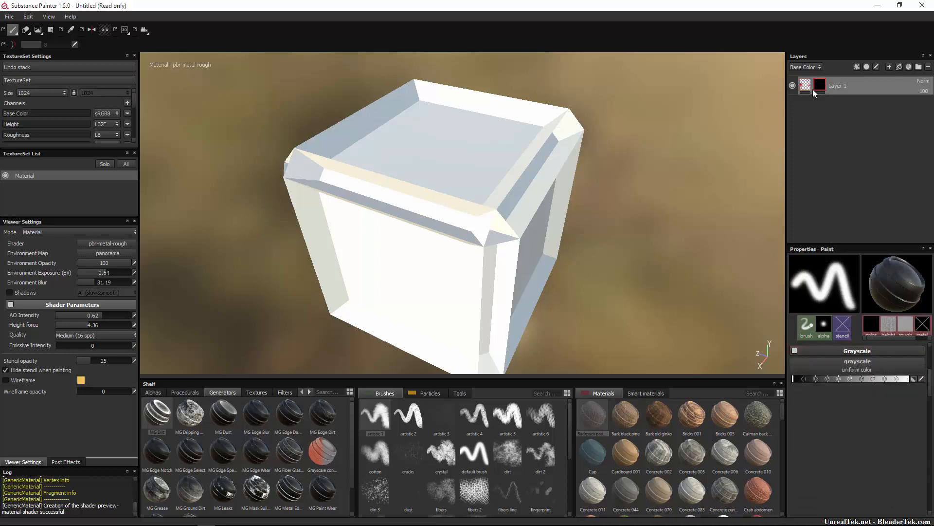
click(805, 87)
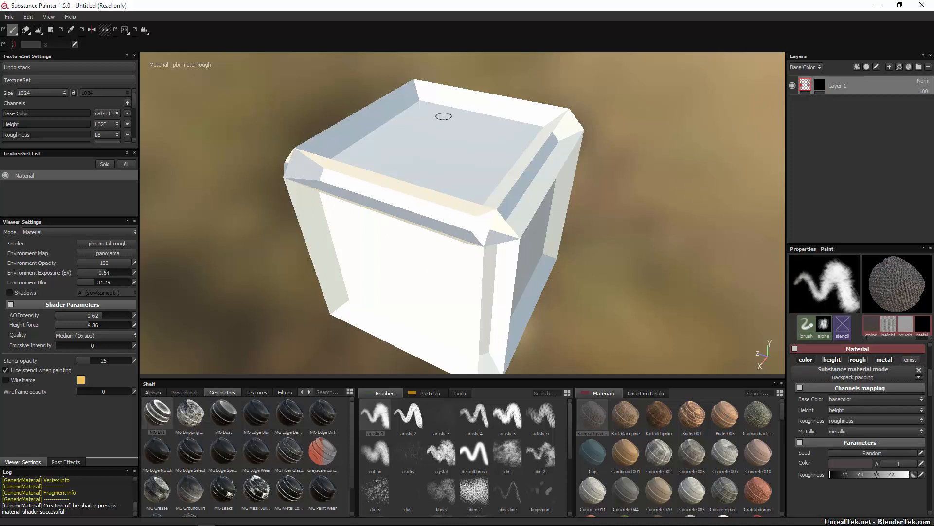
click(821, 85)
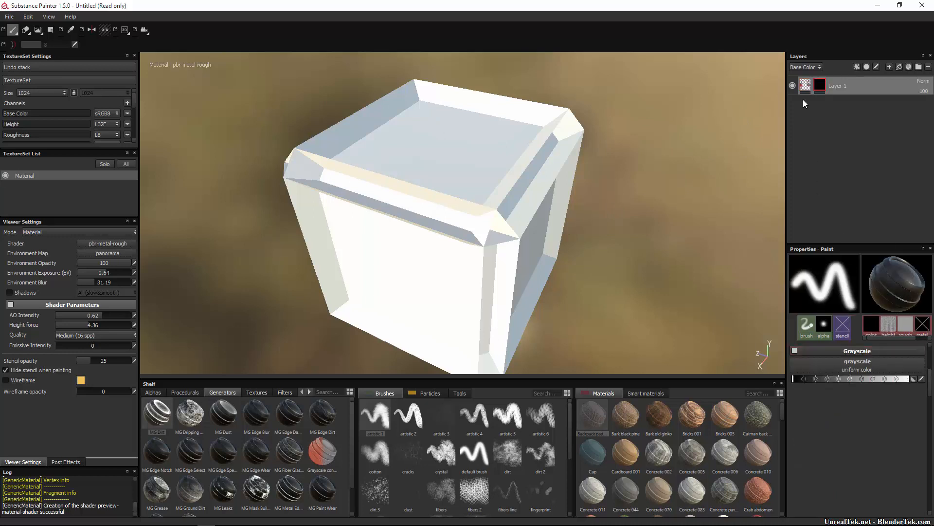
right_click(821, 91)
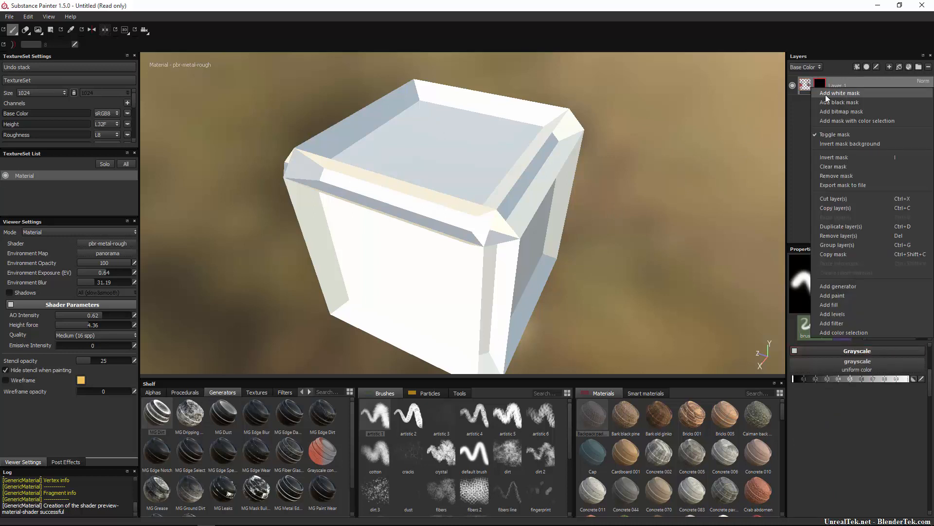
click(824, 94)
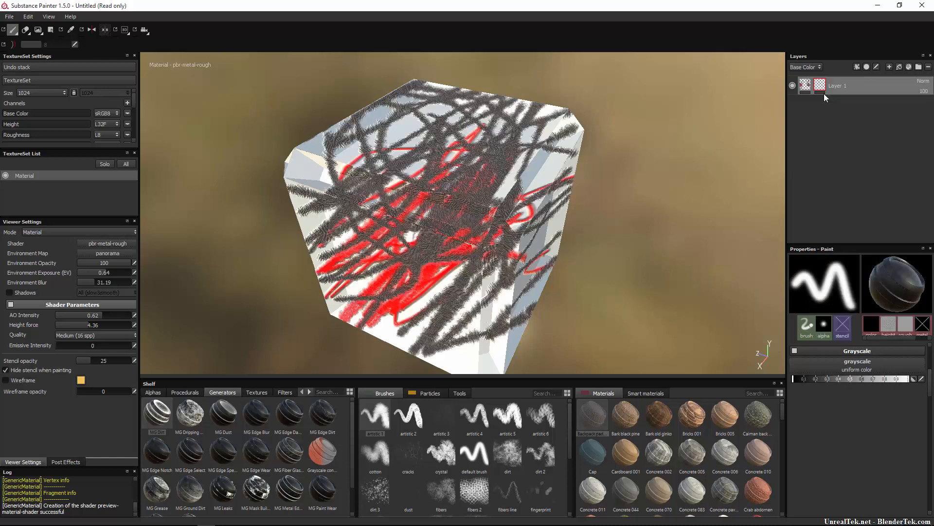
right_click(823, 90)
click(828, 95)
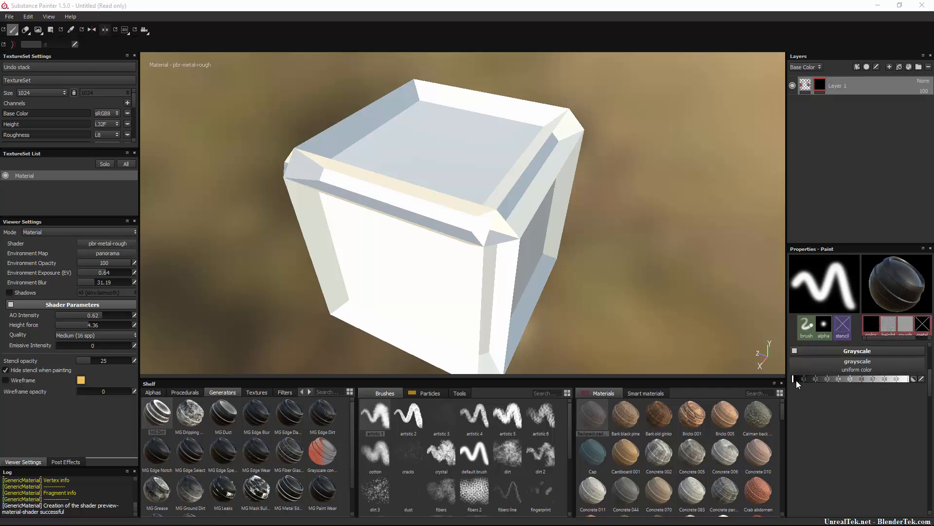
Set the mask paint's grayscale to white, enlarge the brush and paint Layer 1's mask over the cube's near corner.
mouse_move(796, 380)
mouse_down()
mouse_move(822, 380)
mouse_move(793, 380)
mouse_up()
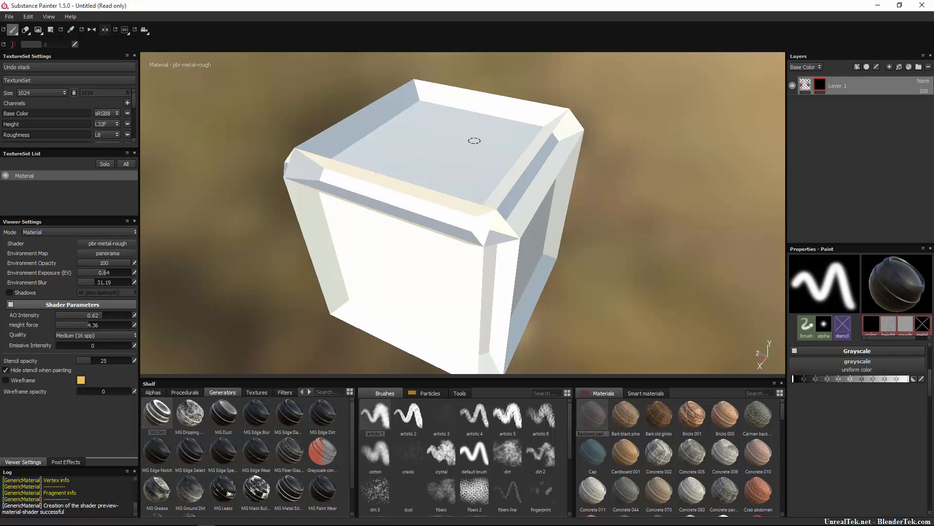
drag(811, 380, 908, 379)
mouse_move(418, 169)
mouse_down()
mouse_move(442, 235)
mouse_move(464, 194)
mouse_move(457, 190)
mouse_move(458, 202)
mouse_up()
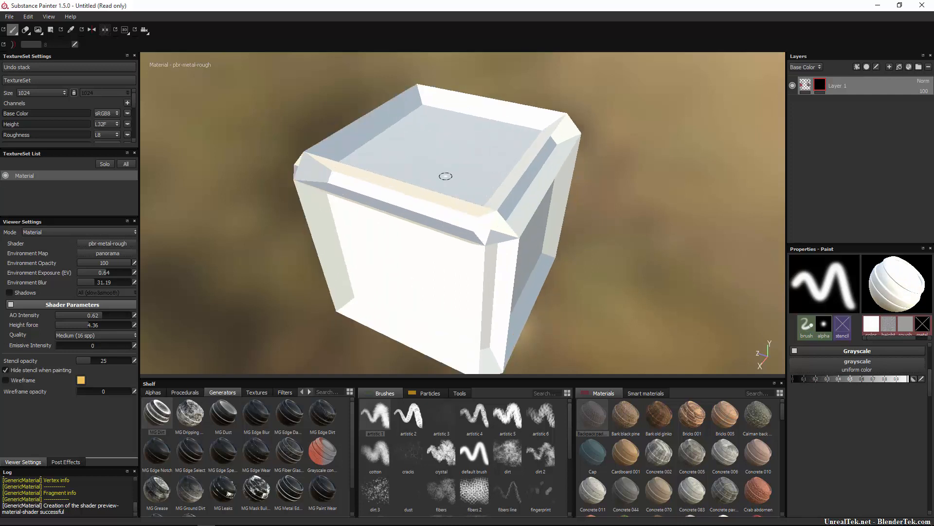
scroll(439, 177, up, 5)
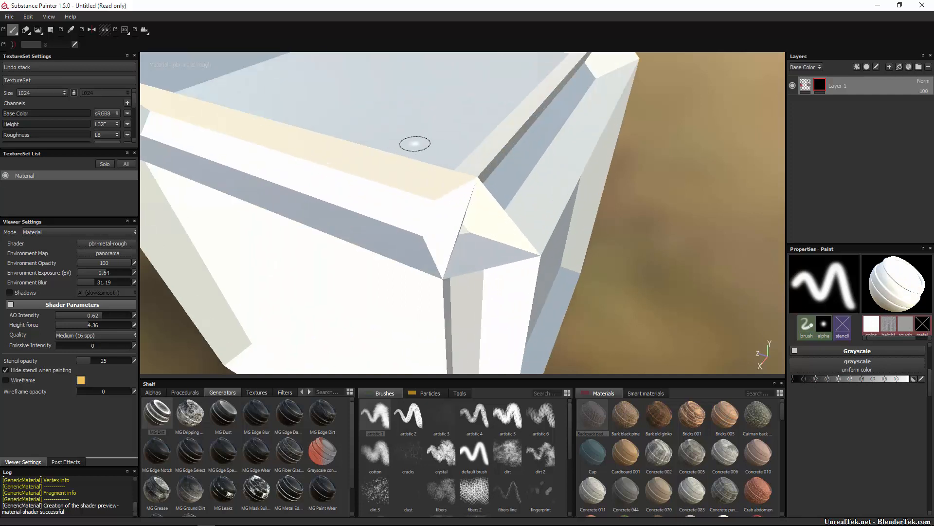
key(bracketright)
key(bracketright)
key(bracketright)
key(bracketright)
key(bracketright)
key(bracketright)
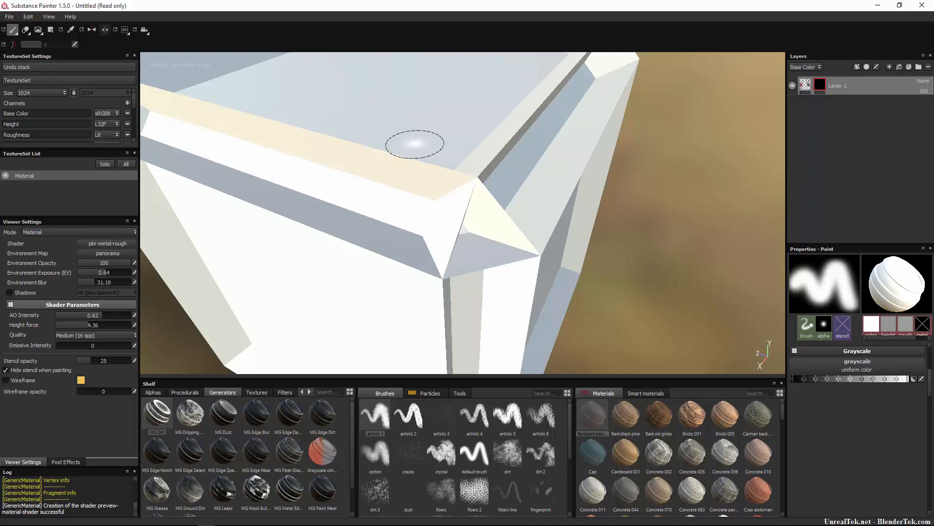
mouse_move(415, 144)
mouse_down()
mouse_move(454, 148)
mouse_move(409, 156)
mouse_move(466, 205)
mouse_move(380, 179)
mouse_move(462, 195)
mouse_move(350, 170)
mouse_move(413, 183)
mouse_move(292, 199)
mouse_up()
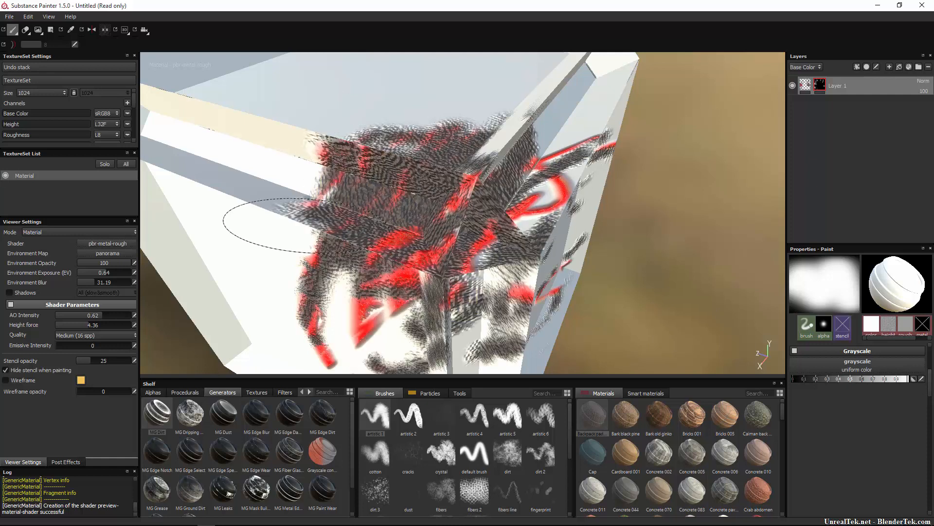
Paint more of Layer 1's mask above the corner with a mid-gray and a dark gray grayscale value.
click(844, 379)
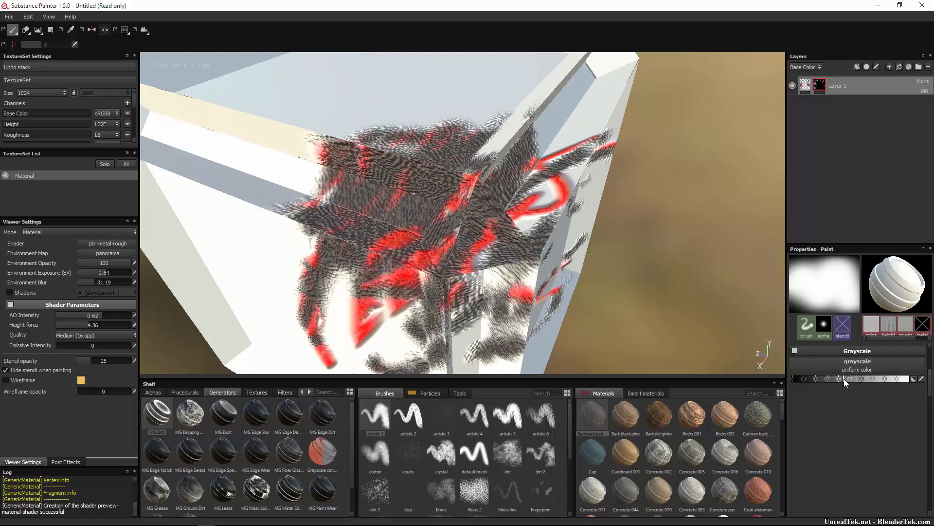
mouse_move(389, 129)
mouse_down()
mouse_move(358, 97)
mouse_move(417, 99)
mouse_up()
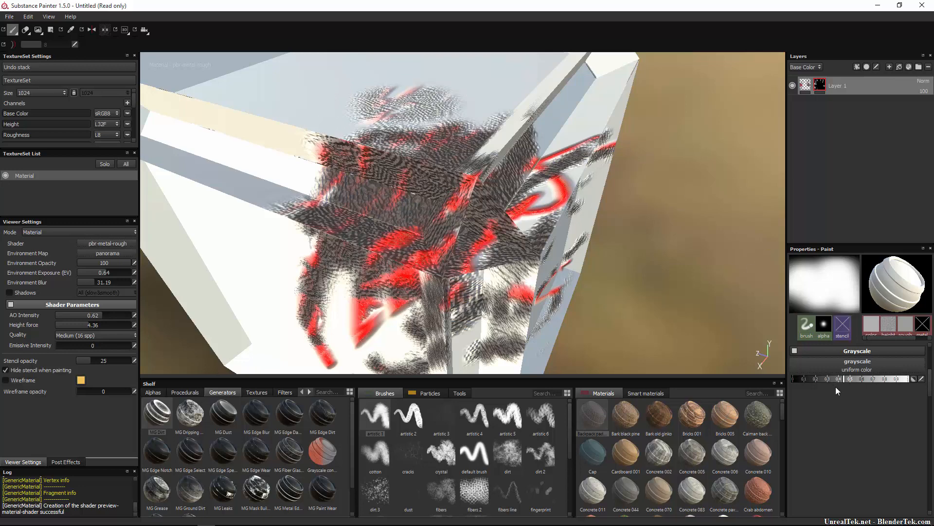
drag(812, 380, 801, 379)
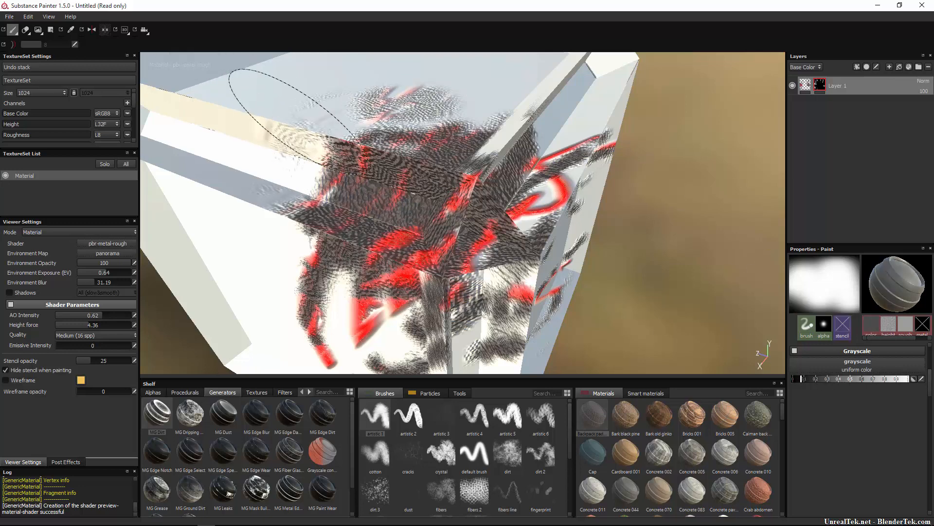
Undo the mask painting, the mask itself and the colored strokes on Layer 1.
key(ctrl+z)
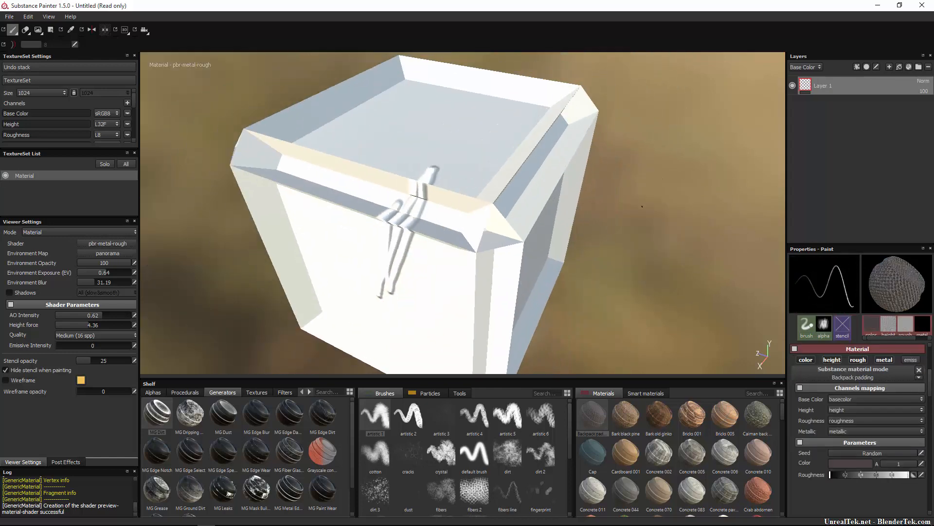
alt+drag(642, 206, 655, 166)
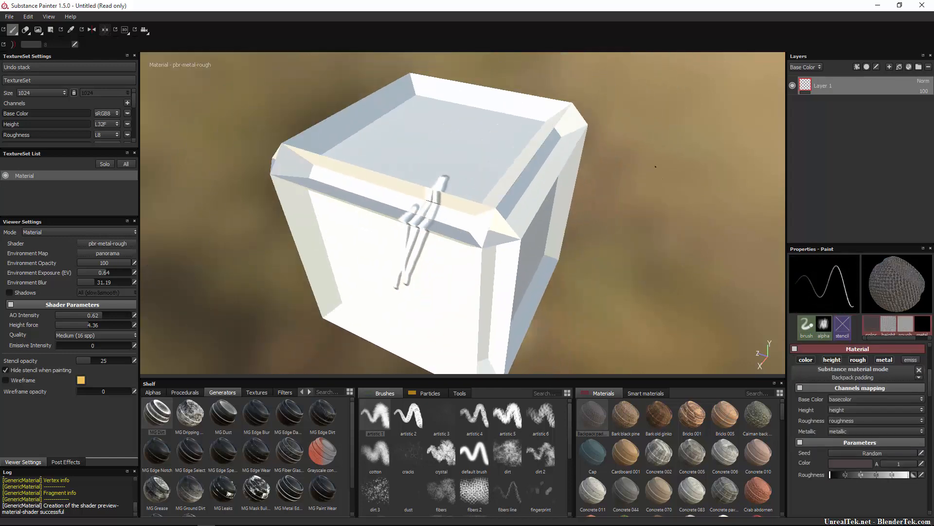
Try to add a bitmap mask to Layer 1.
right_click(802, 83)
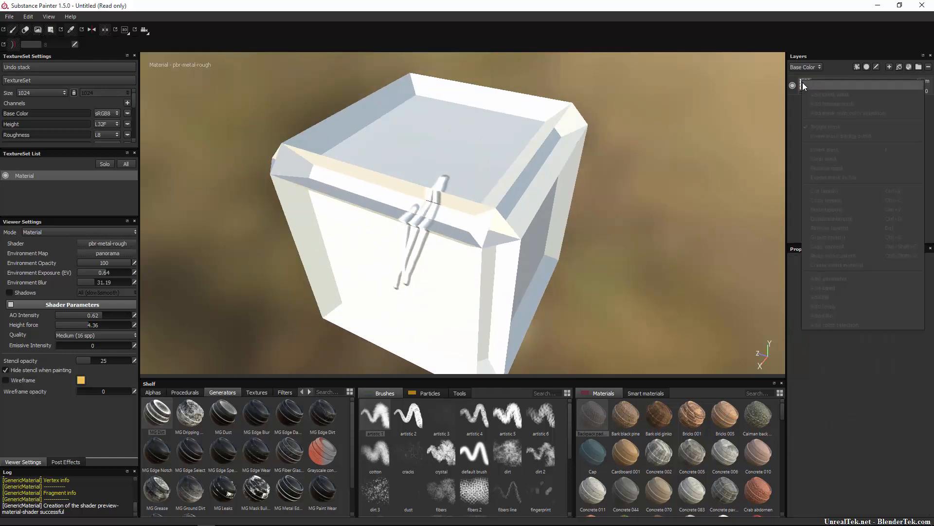
right_click(589, 203)
click(799, 86)
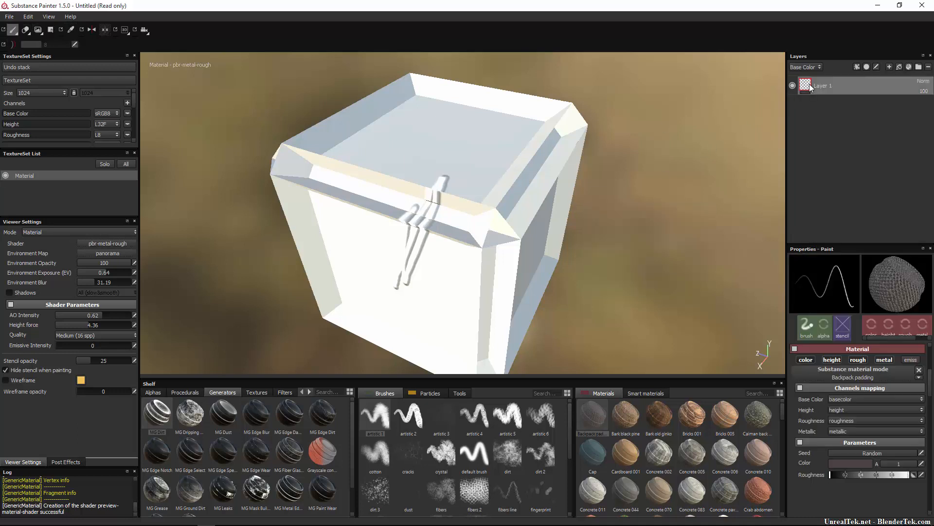
right_click(798, 87)
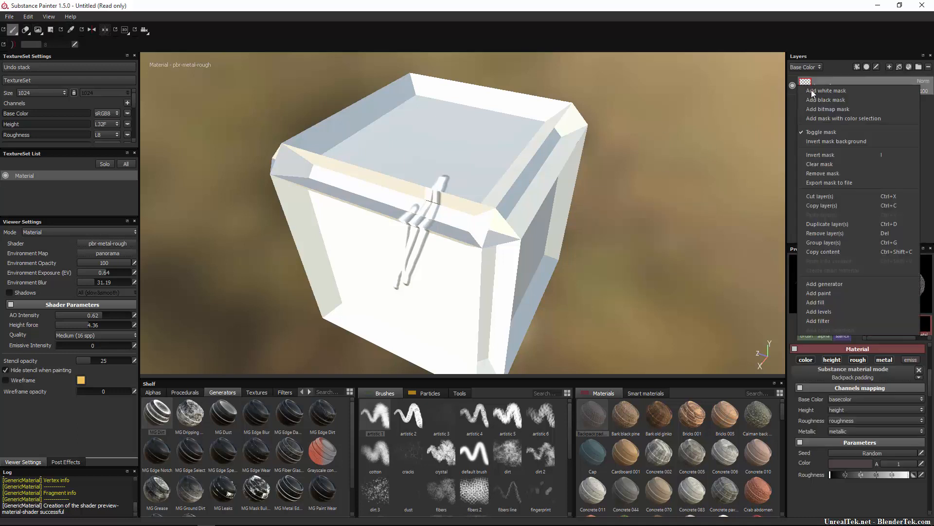
click(857, 110)
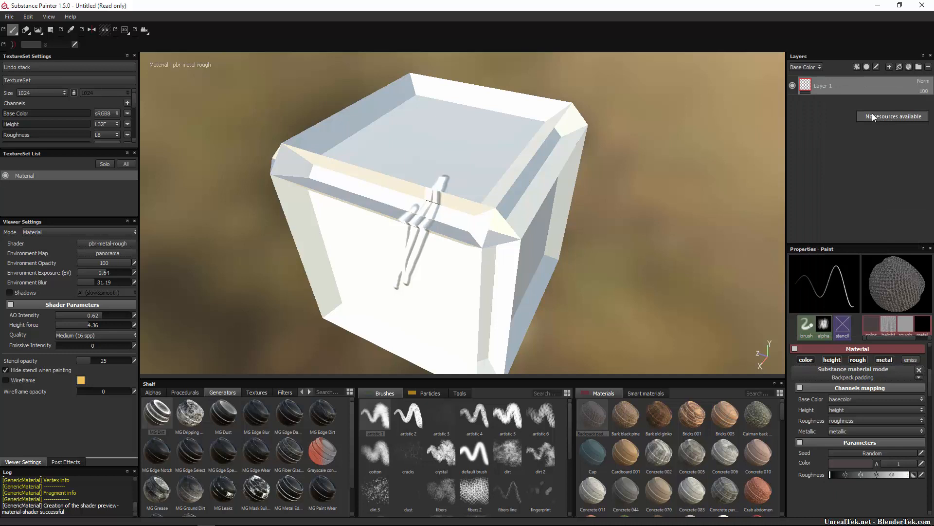
Add a black mask to Layer 1 and invert the mask.
right_click(811, 88)
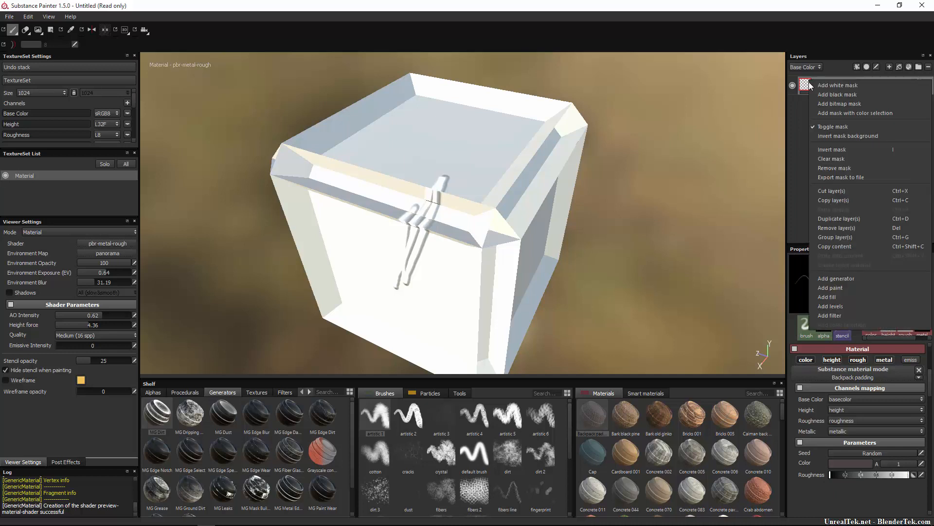
click(852, 94)
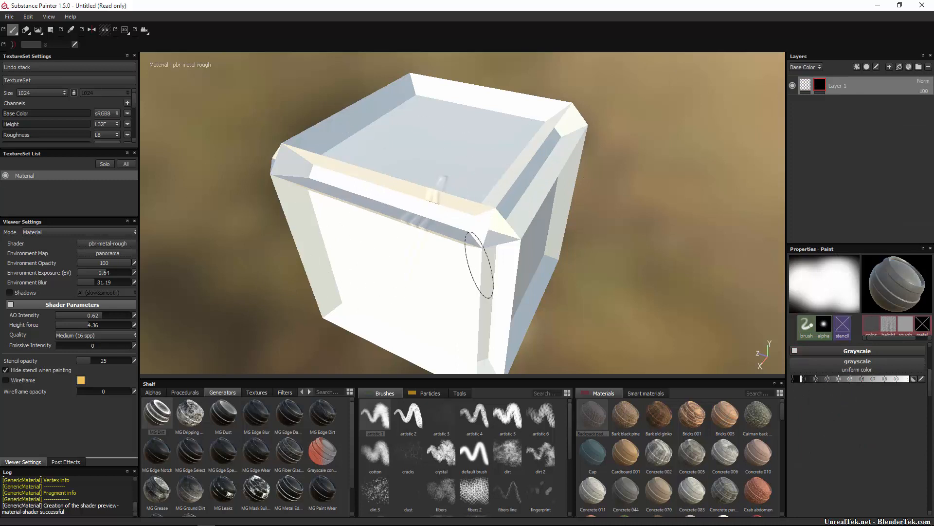
right_click(828, 80)
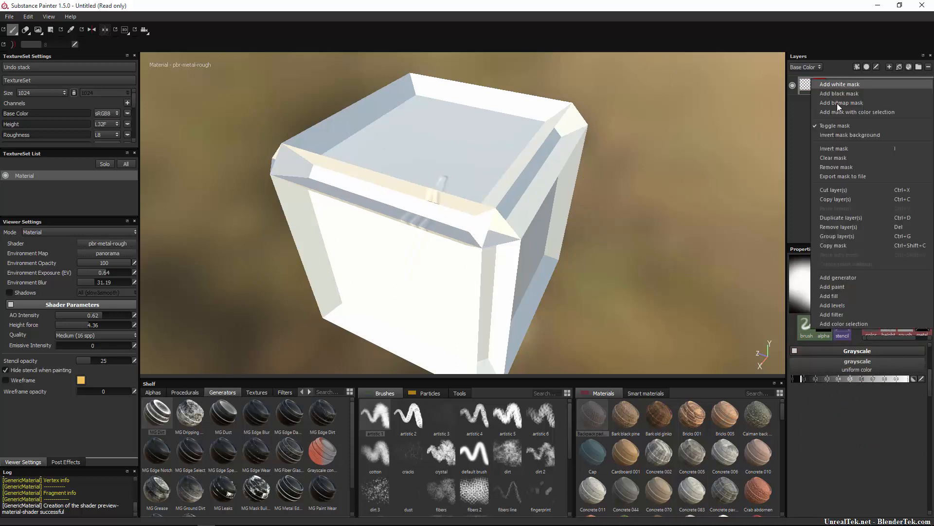
click(857, 151)
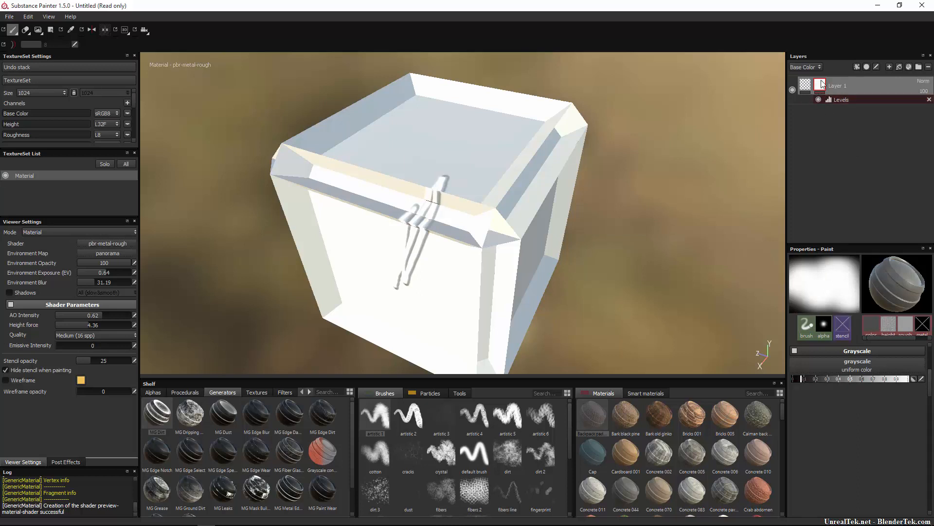
Set the mask paint's grayscale to white and paint Layer 1's inverted mask over the raised strokes on the cube.
scroll(880, 348, up, 2)
click(851, 437)
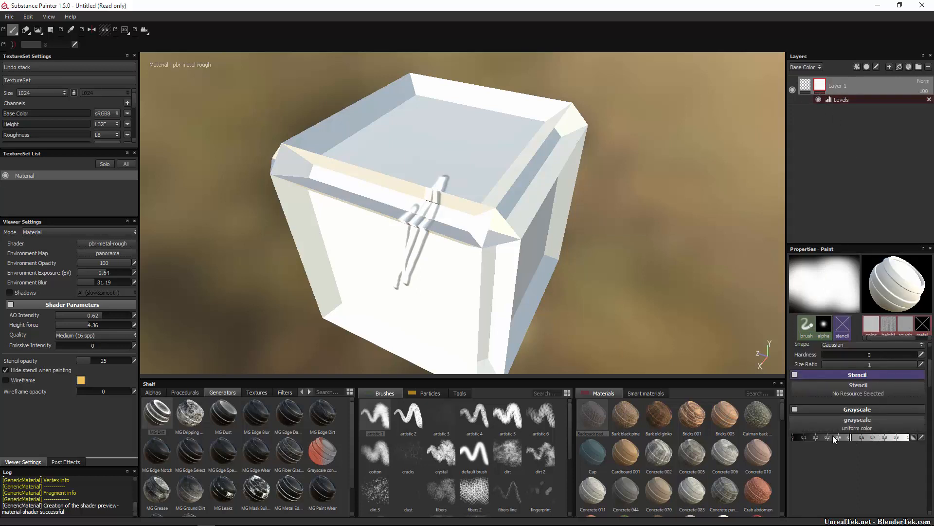
drag(833, 437, 574, 455)
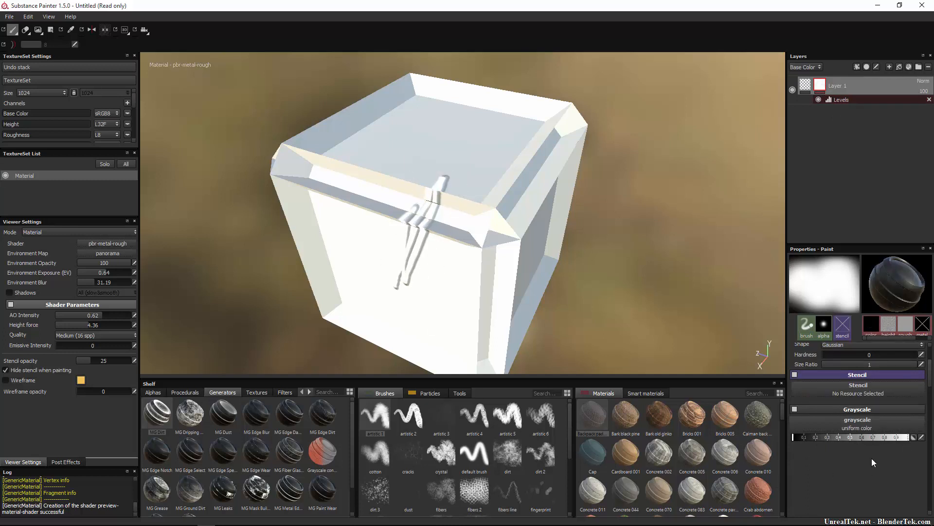
drag(869, 437, 914, 437)
mouse_move(411, 234)
mouse_down()
mouse_move(369, 227)
mouse_move(361, 302)
mouse_move(390, 265)
mouse_up()
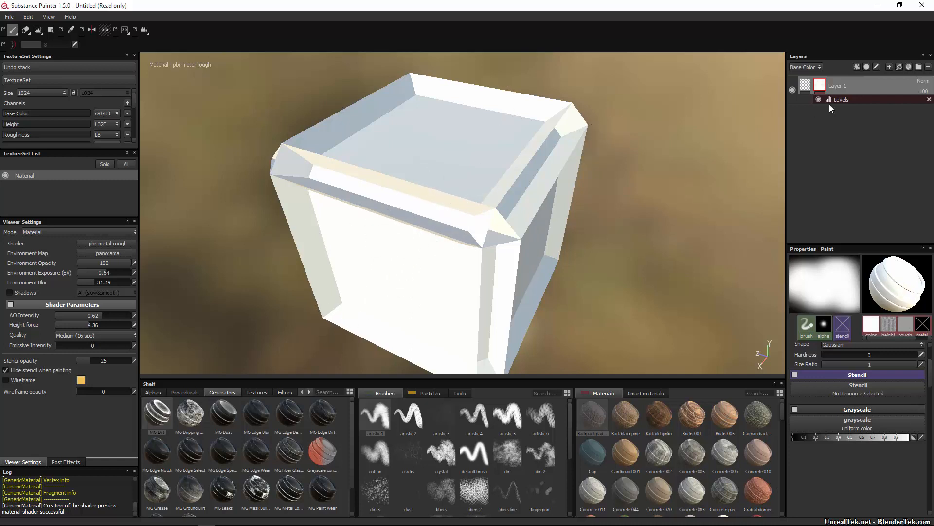
Invert Layer 1's mask again and clear it.
right_click(820, 85)
click(857, 157)
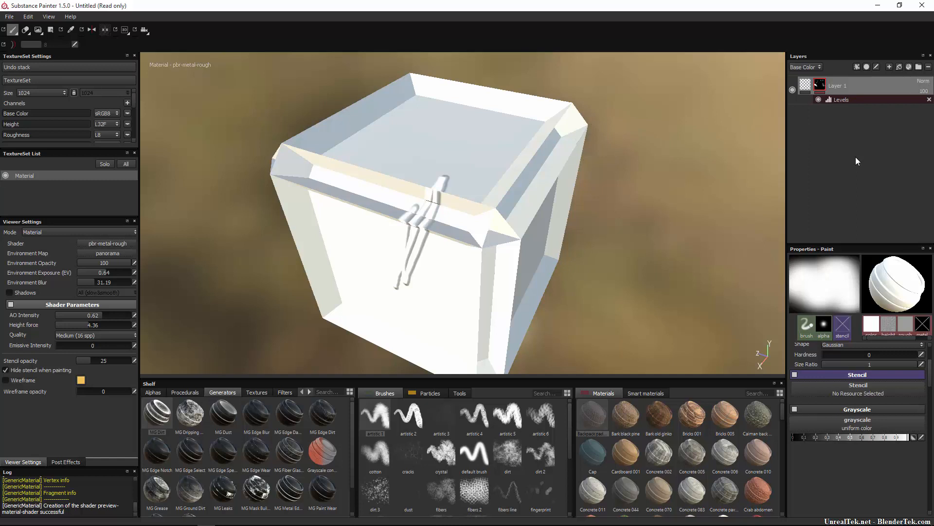
right_click(820, 87)
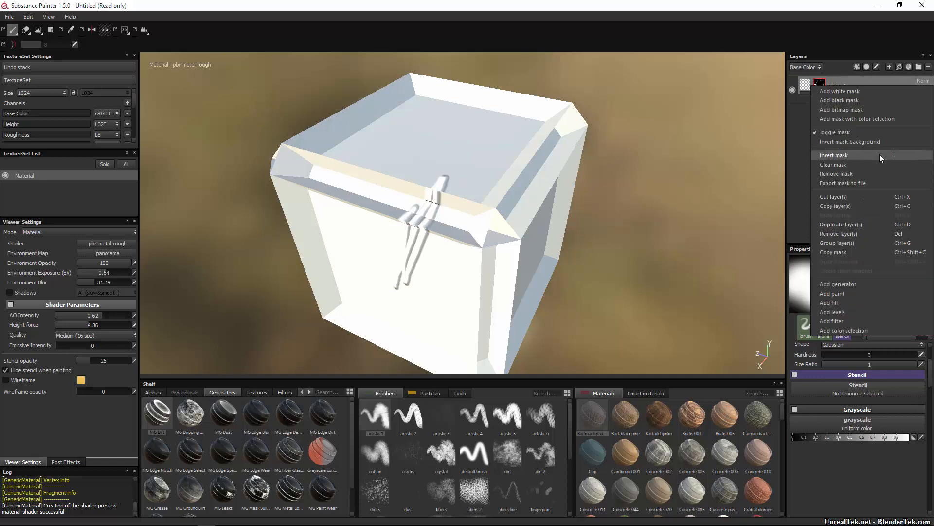
click(874, 165)
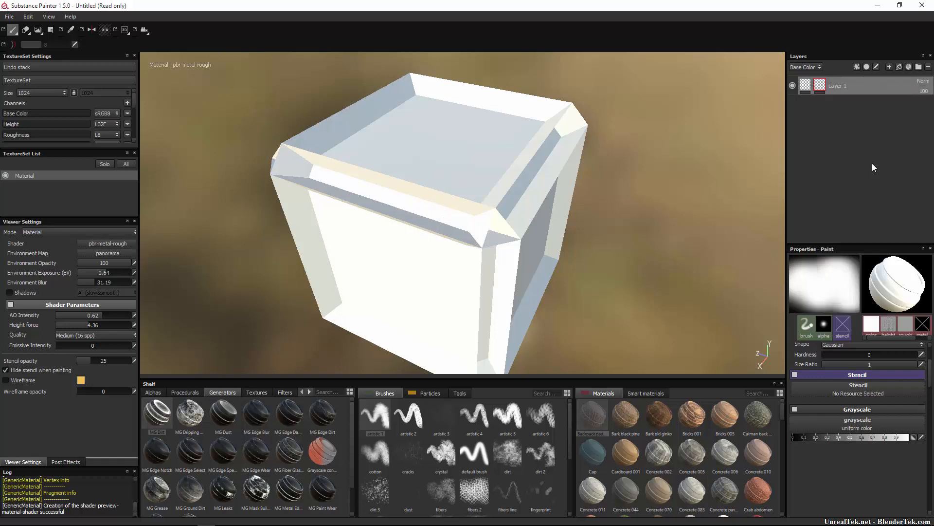
Add a new paint layer above Layer 1 and give it a black mask.
right_click(823, 84)
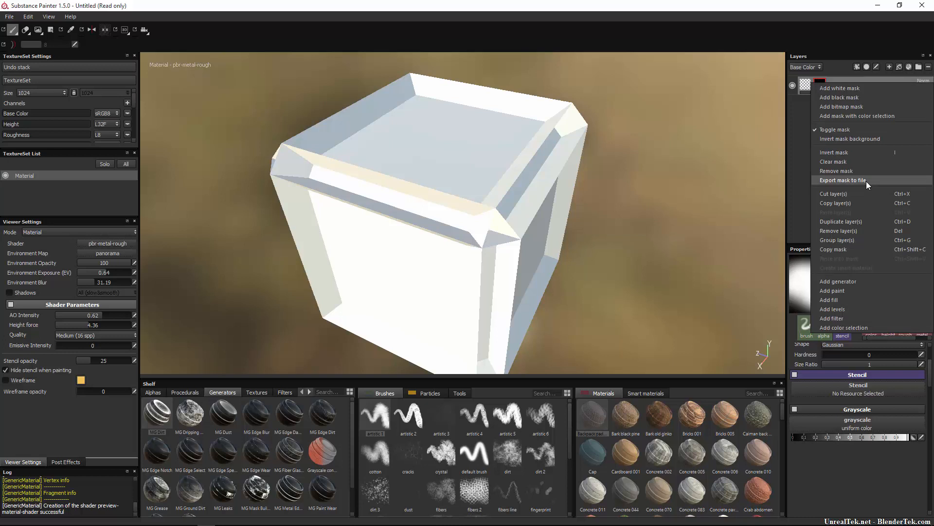
click(889, 68)
right_click(801, 86)
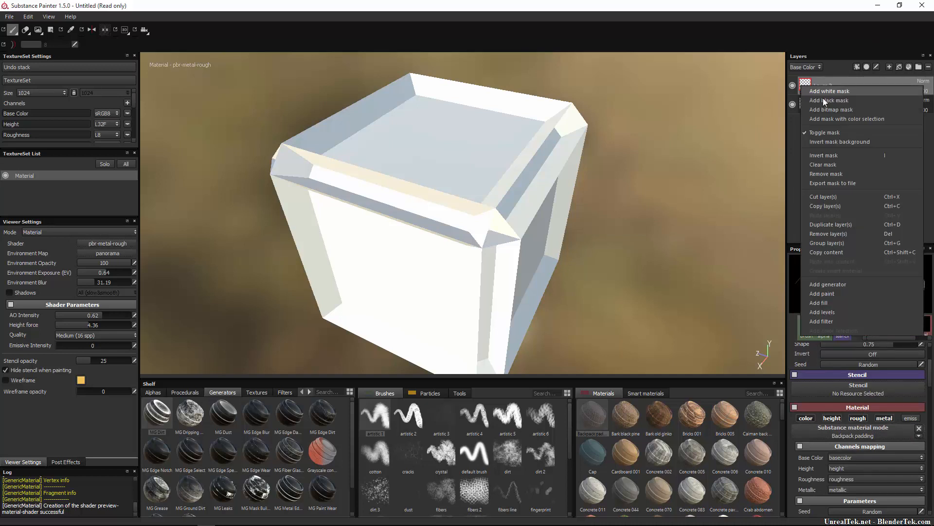
click(831, 98)
Paint Layer 1's mask in white over the raised strokes across the cube's front and top edge.
click(822, 105)
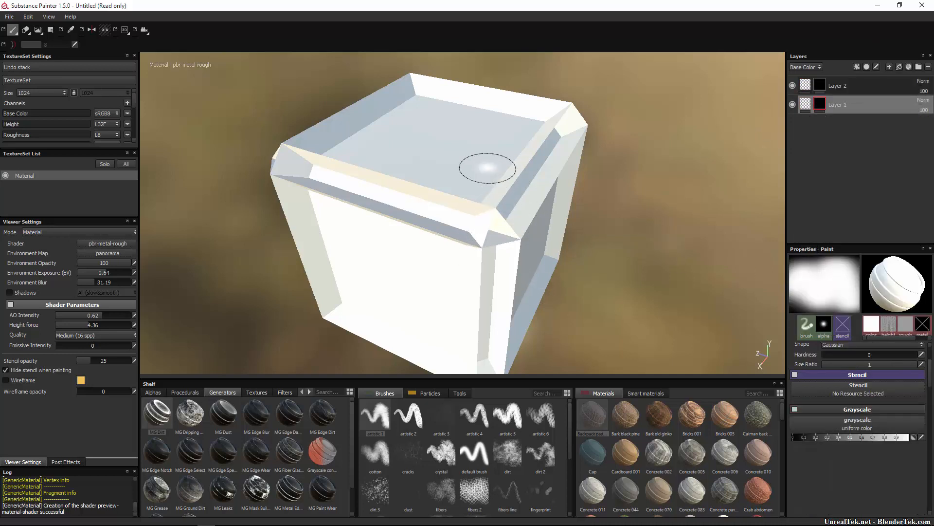
mouse_move(334, 294)
mouse_down()
mouse_move(367, 183)
mouse_move(308, 218)
mouse_move(664, 222)
mouse_up()
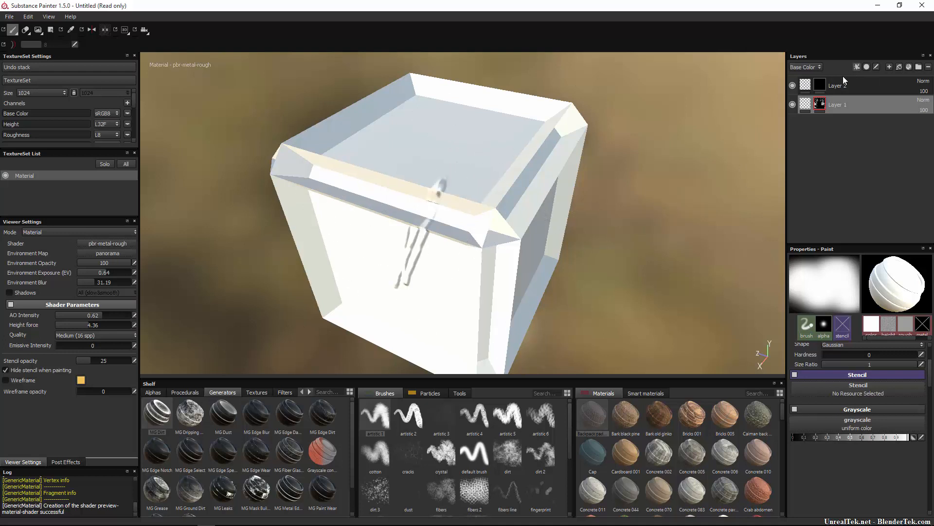
Copy Layer 1's mask and try to paste it into Layer 2's mask.
right_click(821, 105)
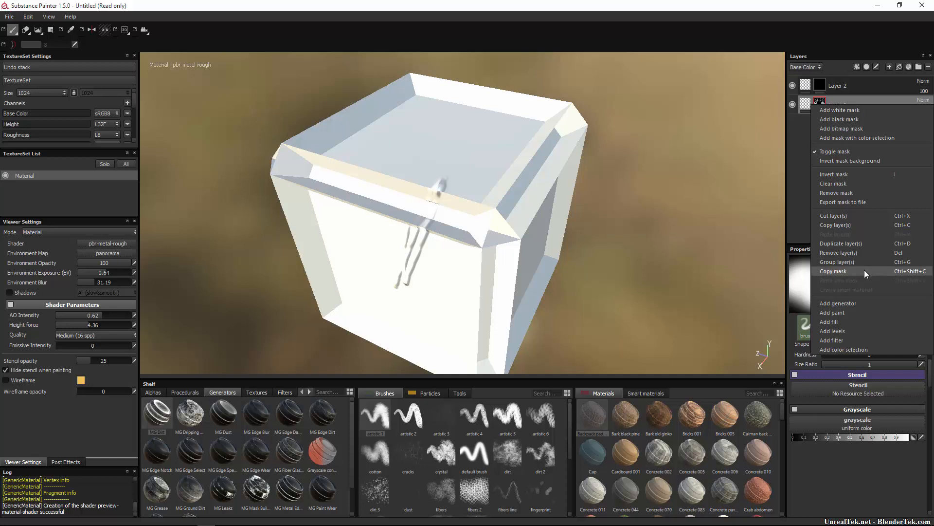
click(865, 271)
click(820, 86)
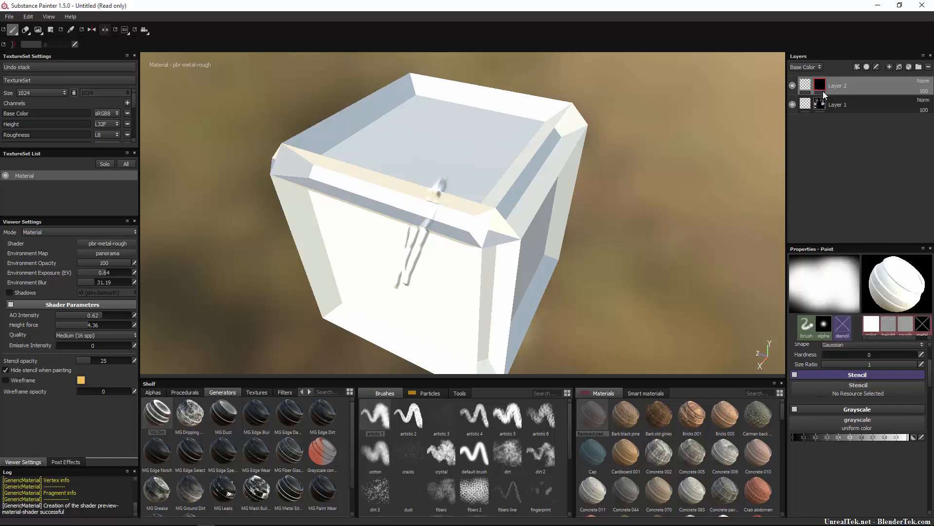
right_click(821, 86)
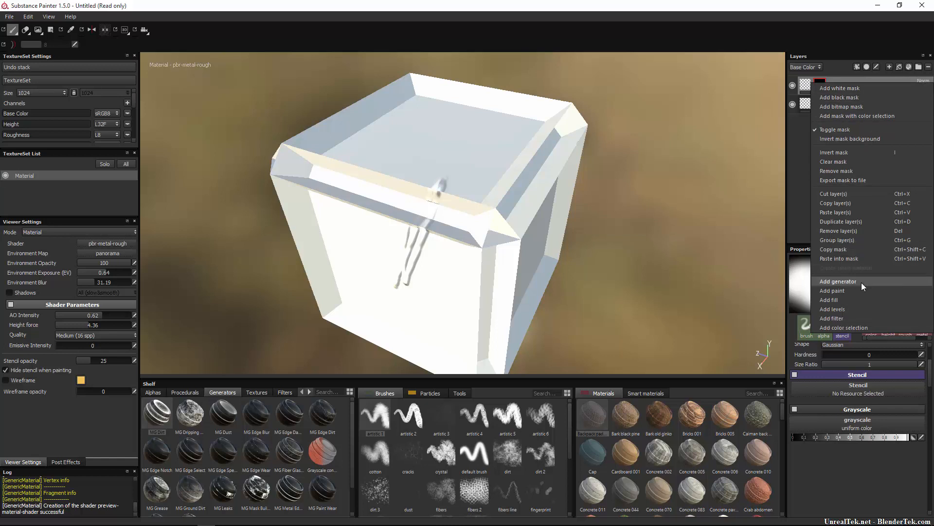
click(857, 258)
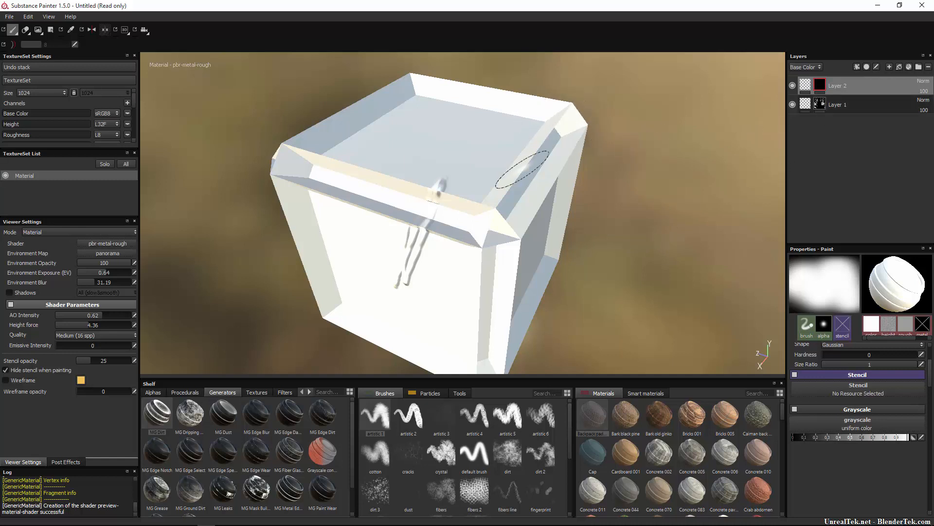
Replace Layer 1's painted mask with a new black mask.
click(822, 106)
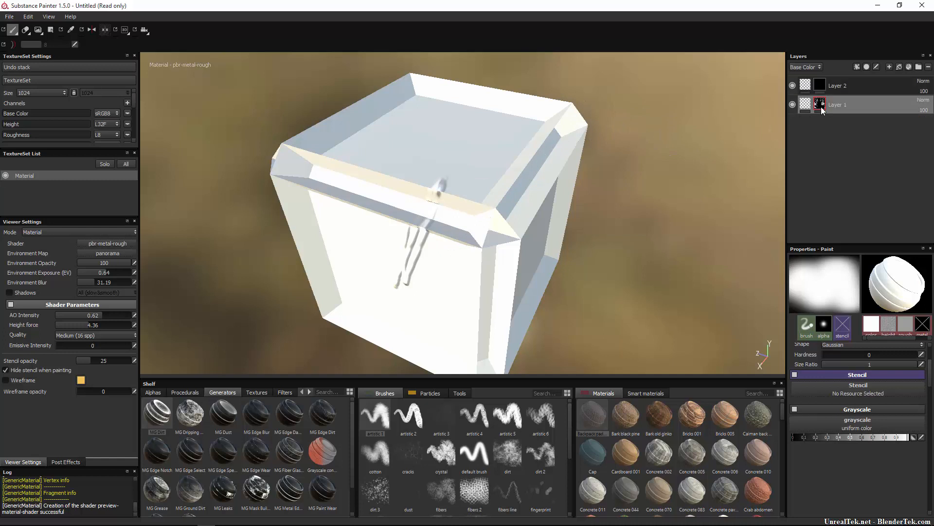
mouse_move(821, 108)
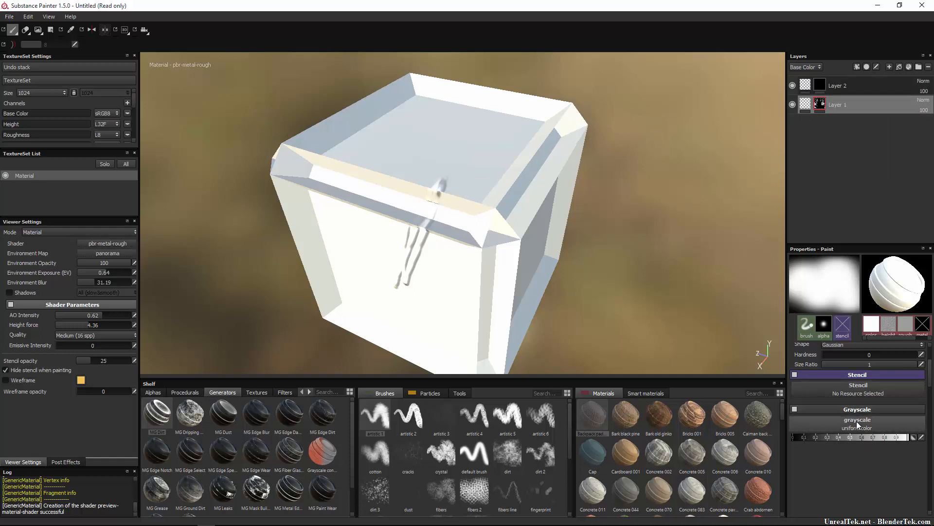
right_click(821, 103)
click(833, 115)
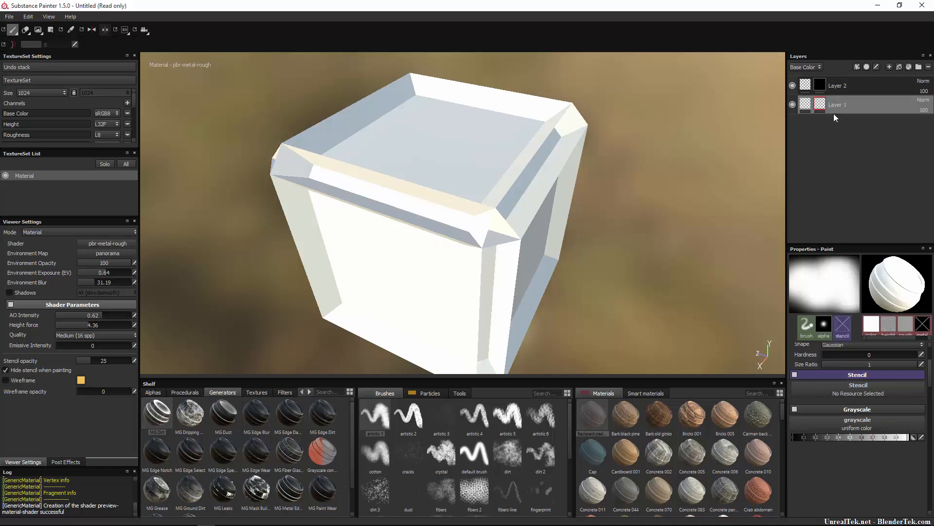
Add a generator to Layer 1's mask and assign MG Mask Builder to it.
right_click(821, 100)
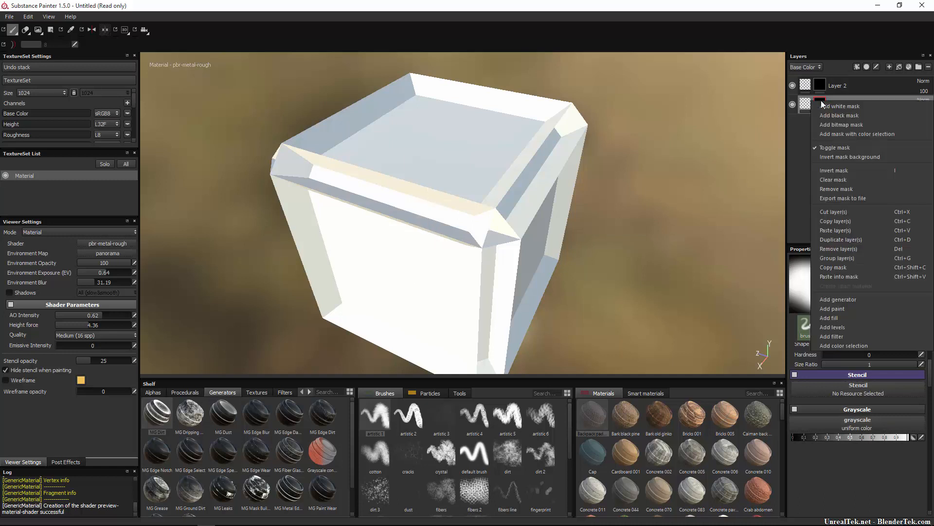
click(851, 302)
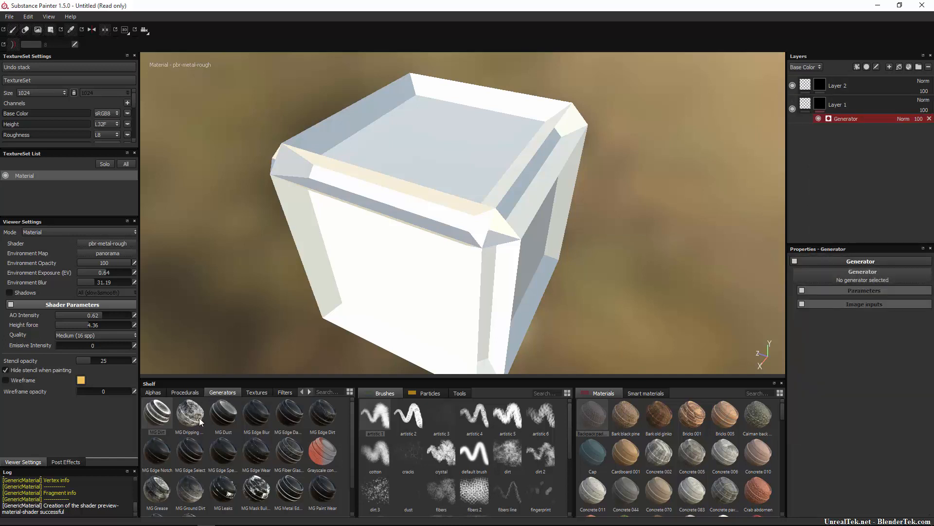
scroll(303, 442, down, 2)
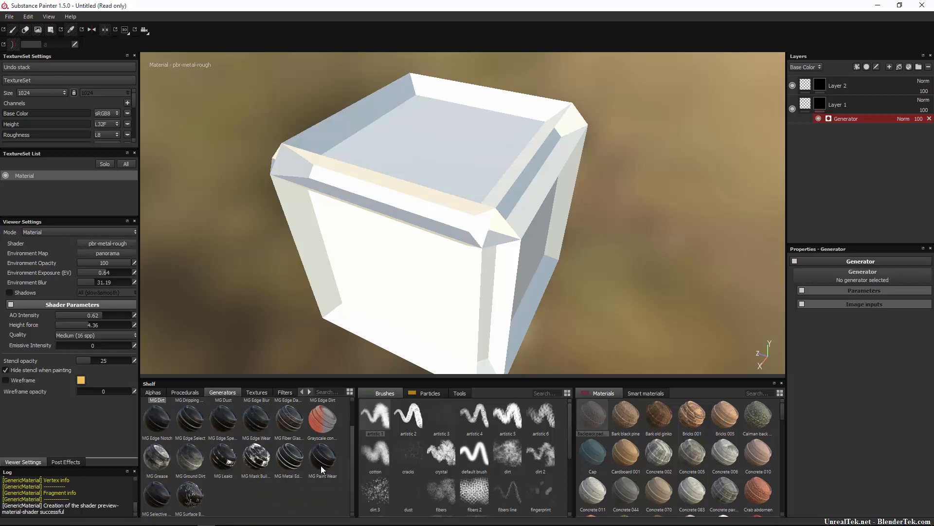
drag(258, 463, 880, 273)
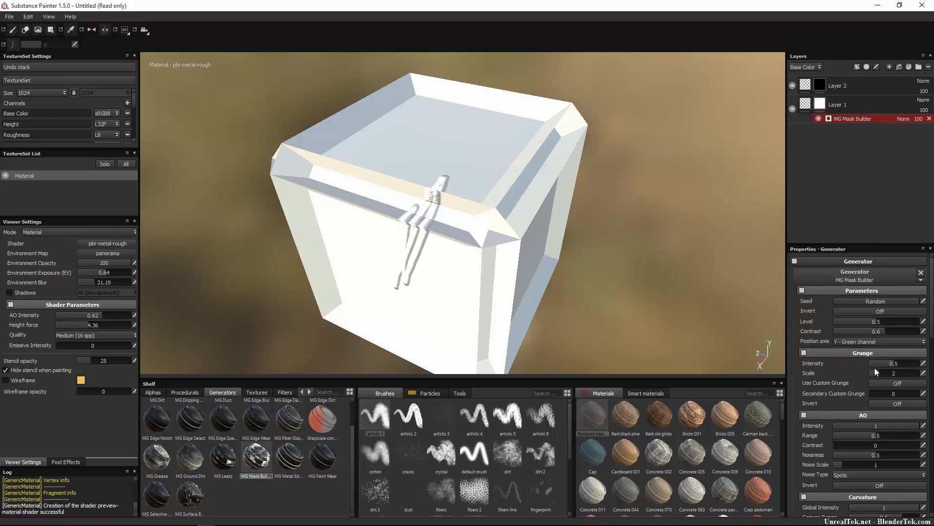
Set the MG Mask Builder's level to 0.35 and its grunge intensity, AO range, AO contrast and convex range to 1.
mouse_move(892, 366)
mouse_down()
mouse_move(865, 363)
mouse_move(925, 365)
mouse_up()
mouse_move(871, 323)
mouse_down()
mouse_move(829, 335)
mouse_move(871, 334)
mouse_move(862, 337)
mouse_up()
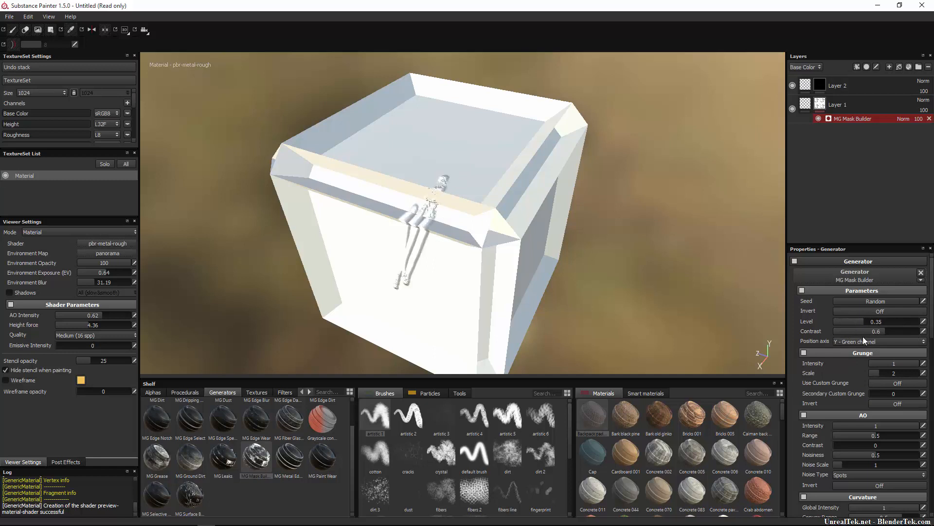
scroll(874, 352, down, 2)
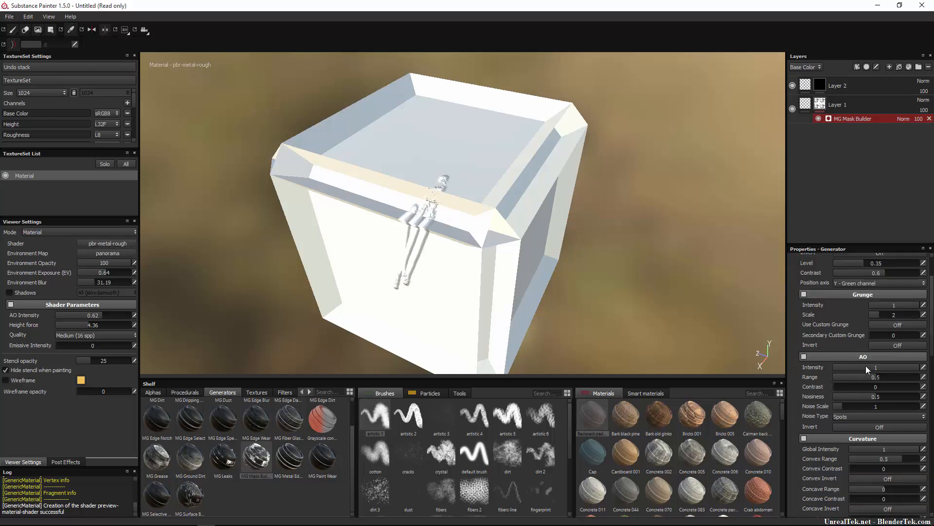
scroll(882, 402, down, 6)
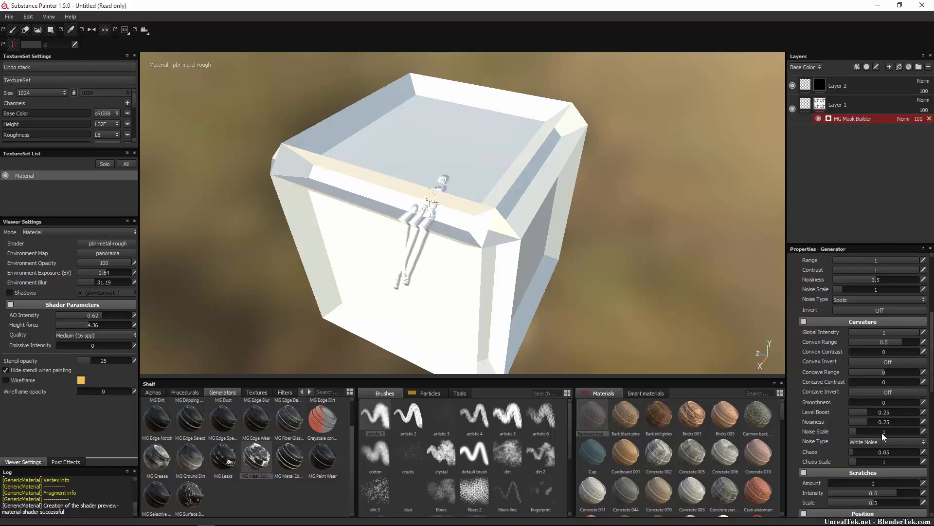
drag(885, 283, 917, 284)
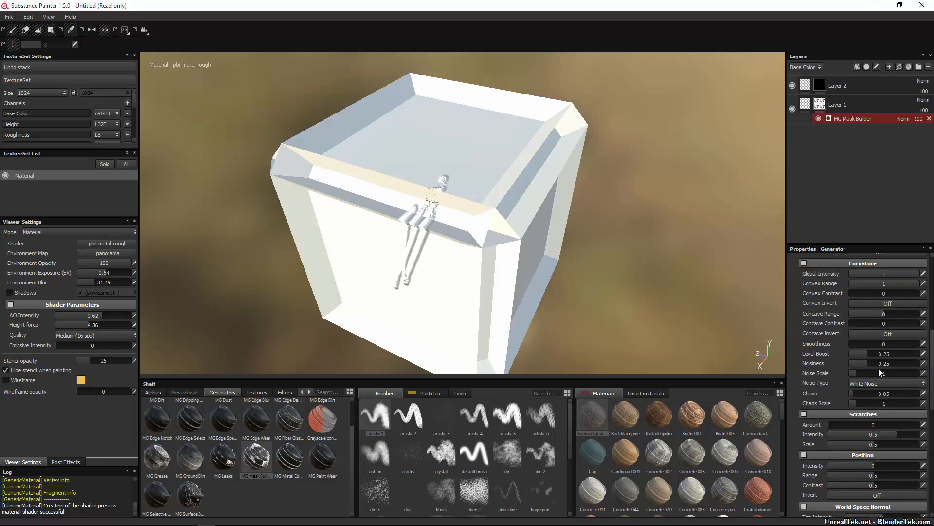
scroll(878, 368, down, 10)
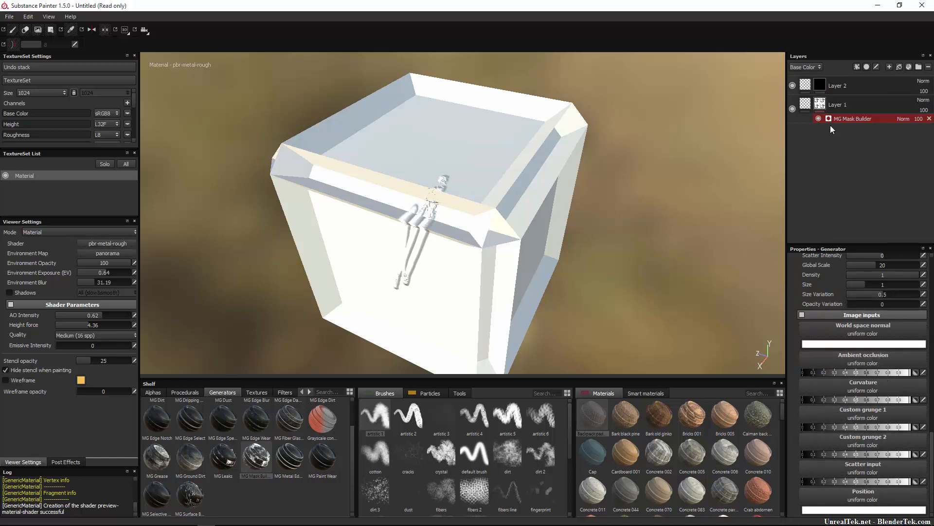
Add a paint effect and a fill effect above the MG Mask Builder generator on Layer 1's mask.
right_click(824, 104)
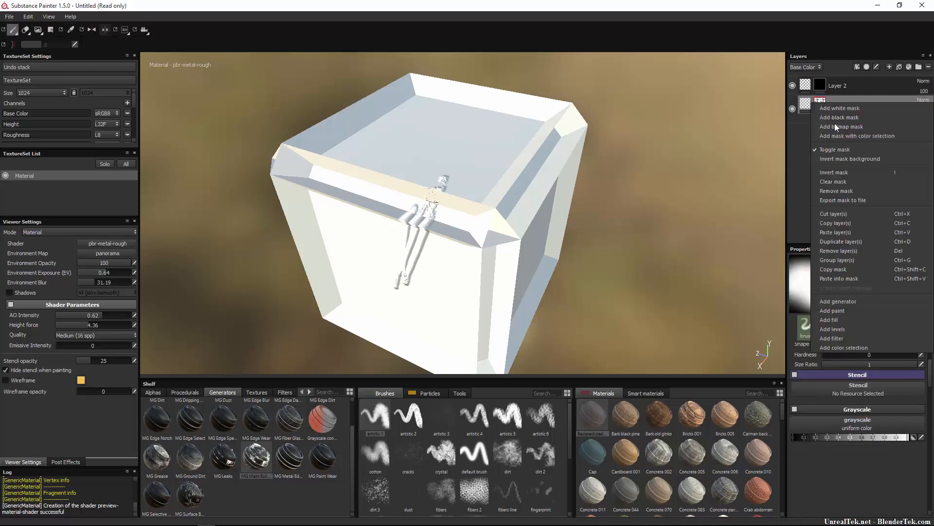
click(851, 309)
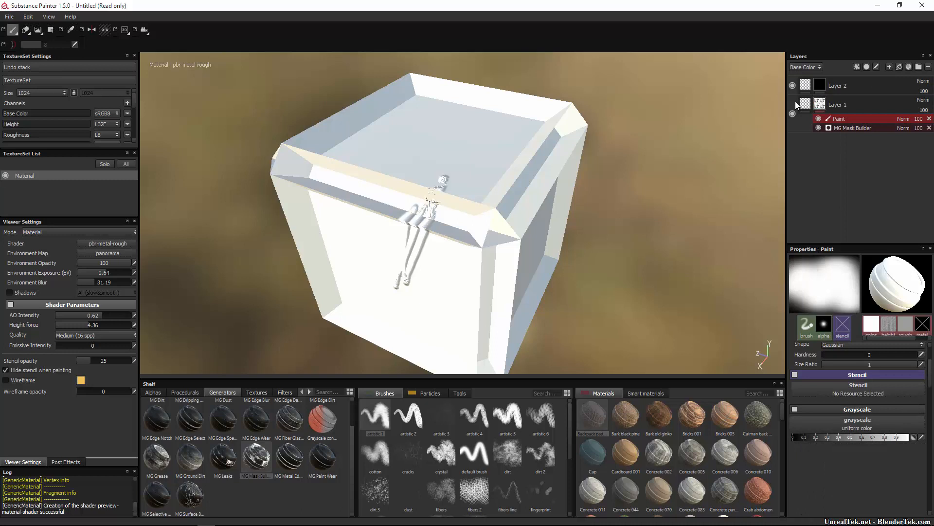
right_click(821, 104)
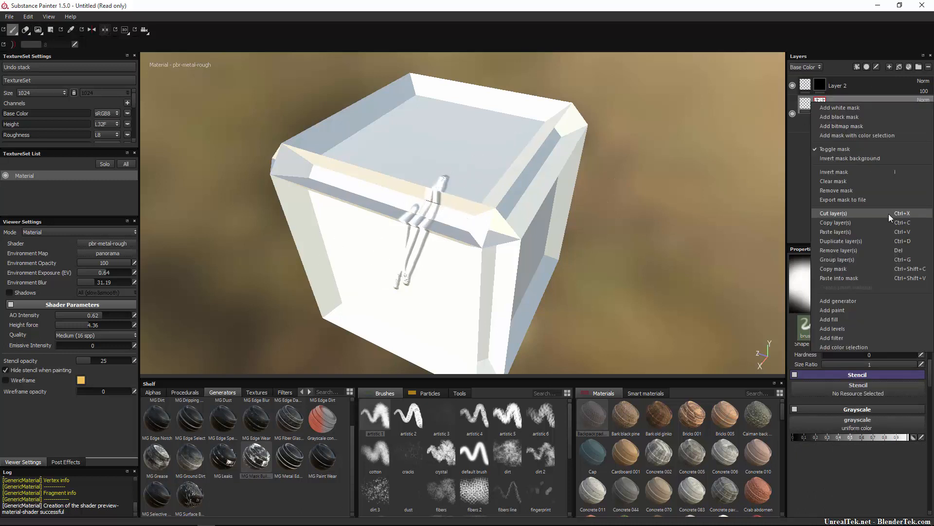
click(862, 319)
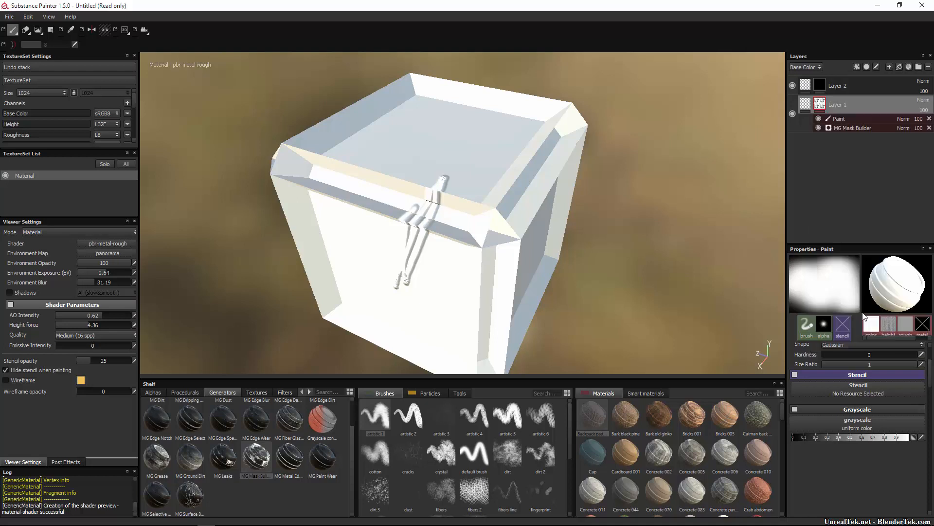
Undo the recent mask, generator and layer edits back to a single unmasked Layer 1 with its painted strokes.
key(ctrl+z)
key(ctrl+z)
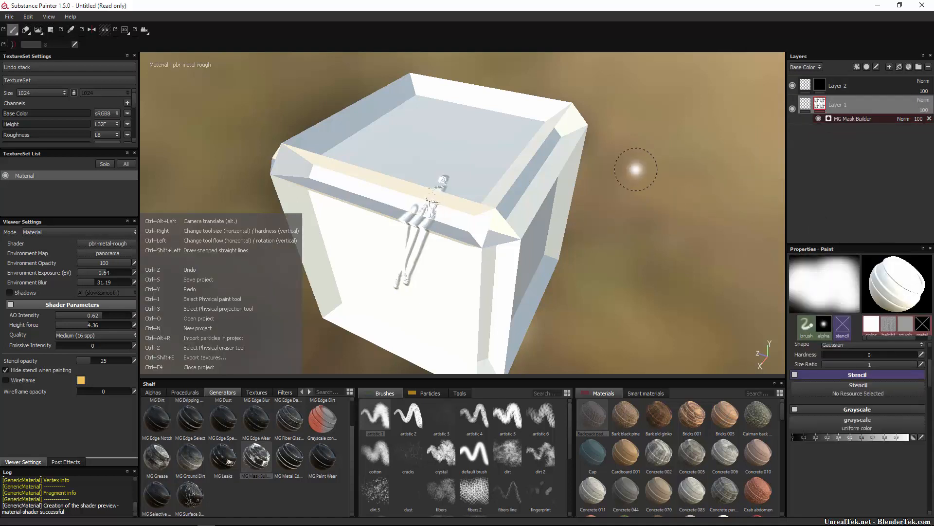
key(ctrl+z)
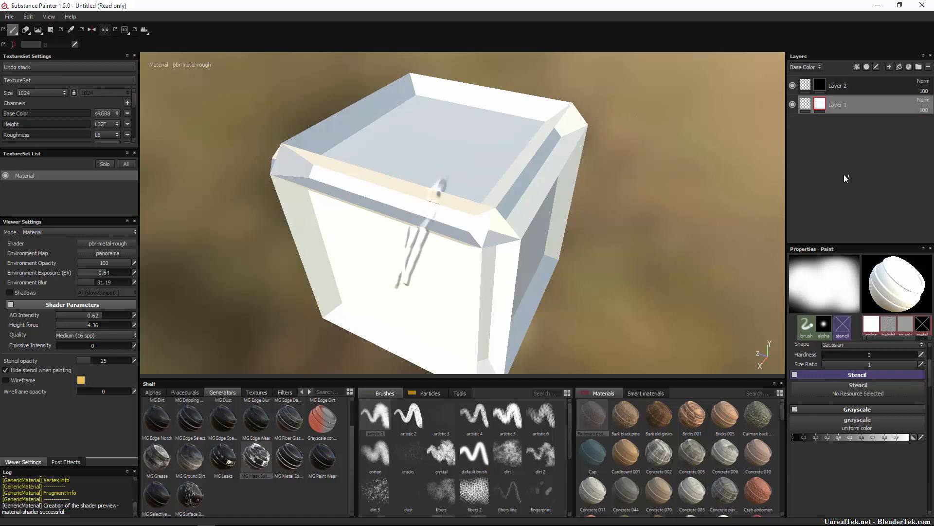
key(ctrl+z)
key(ctrl+z)
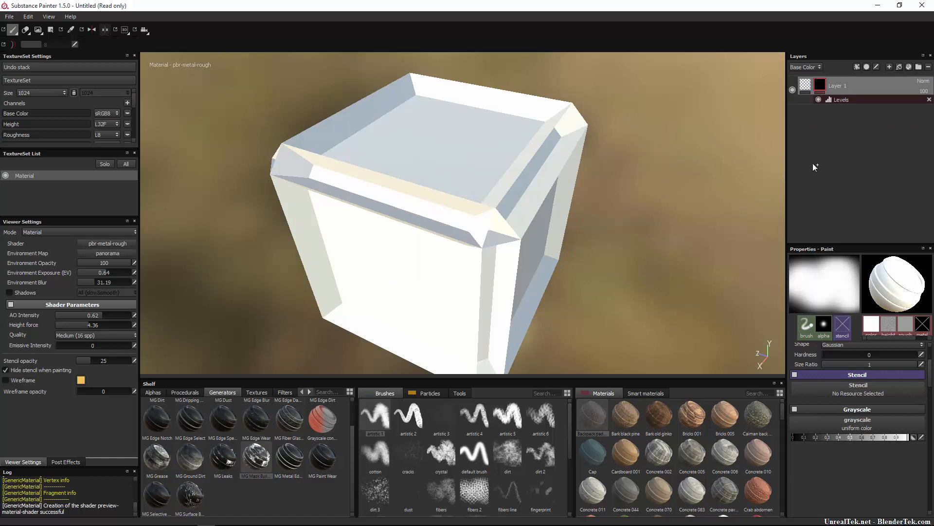
key(ctrl+z)
key(ctrl+z)
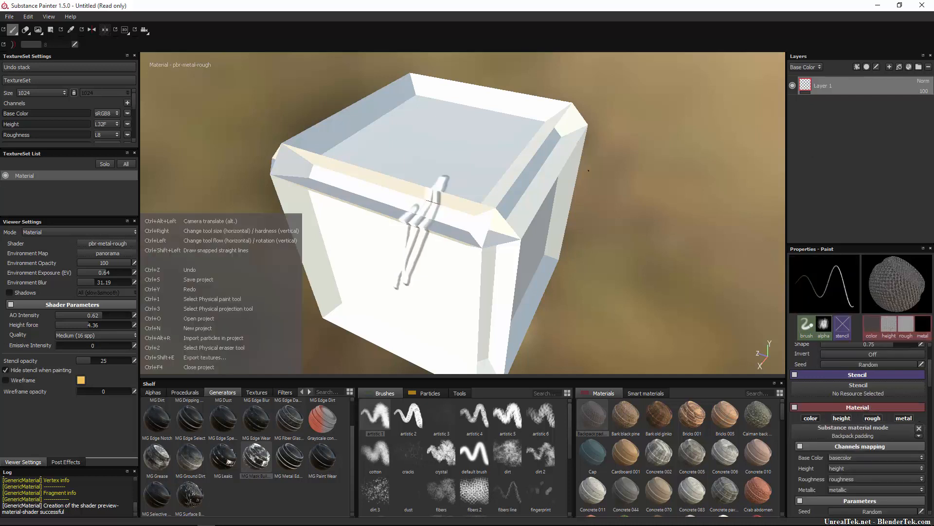
Paint a thin stroke across the cube's front upper edge and review the available mask and layer operations.
drag(428, 178, 390, 263)
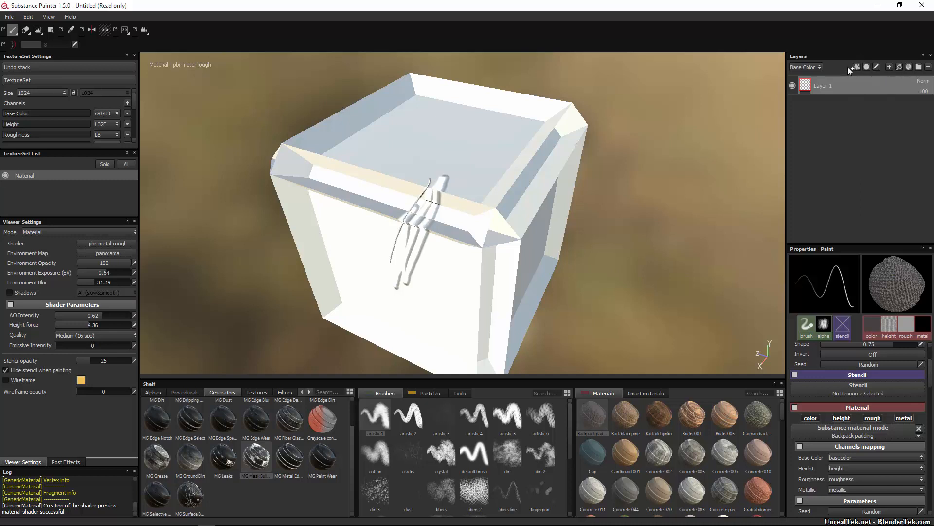
click(869, 68)
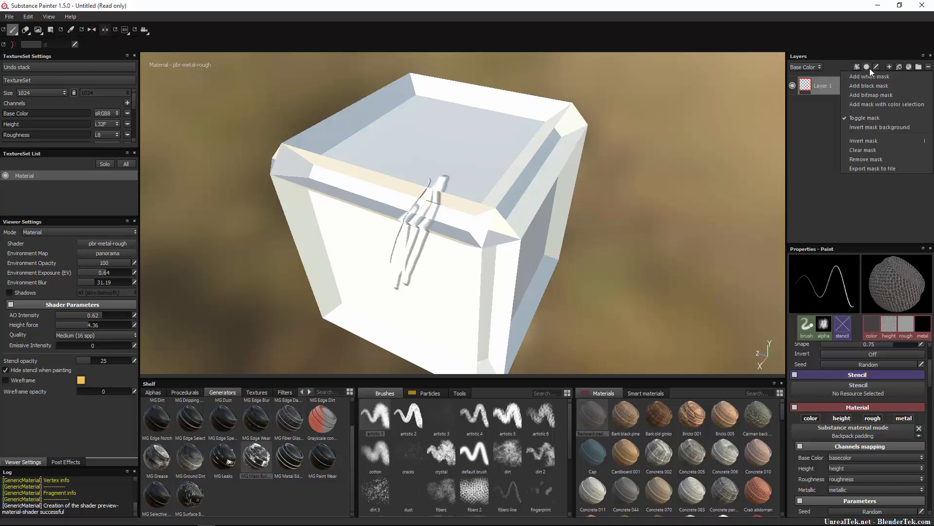
click(877, 67)
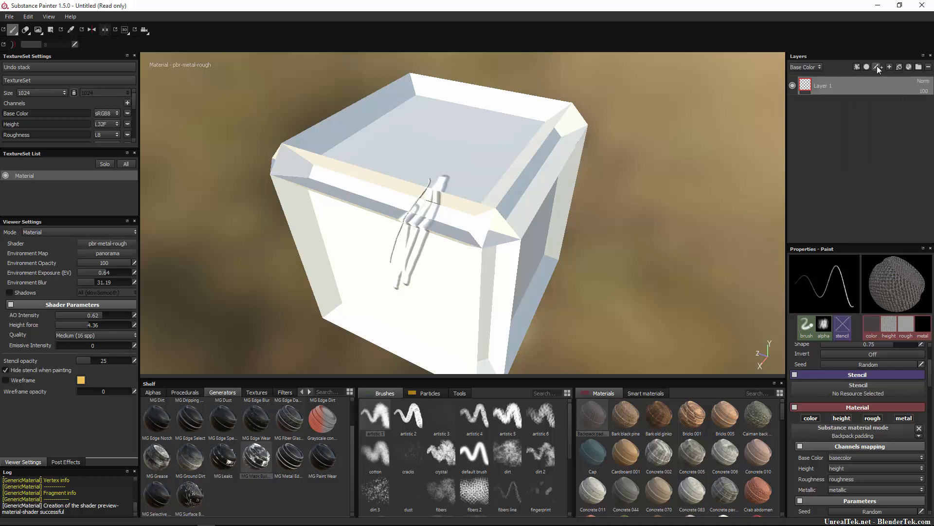
click(877, 66)
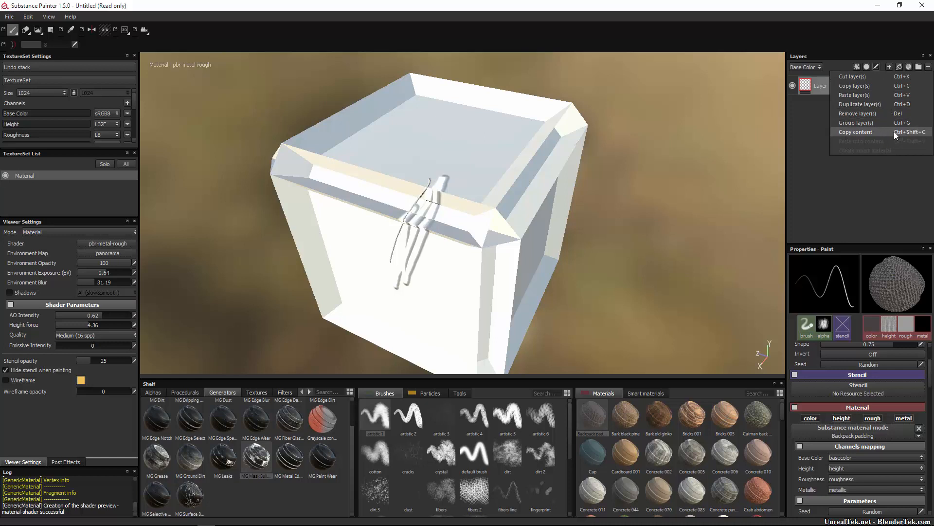
click(871, 37)
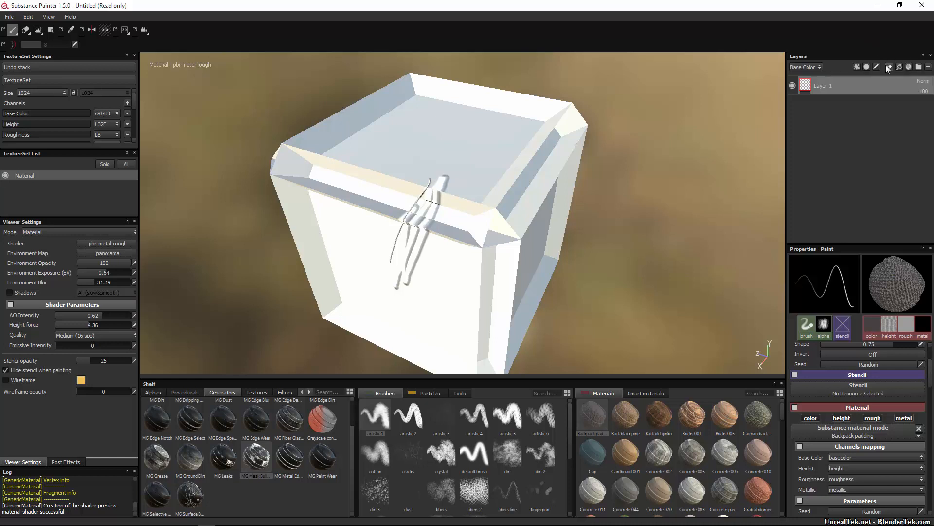
Add an empty paint layer above Layer 1, and undo the addition.
click(887, 68)
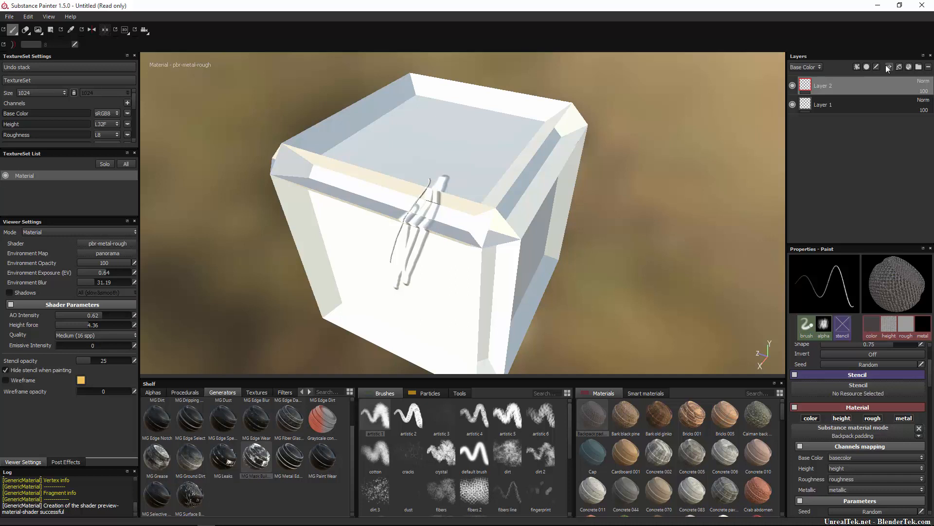
key(ctrl+z)
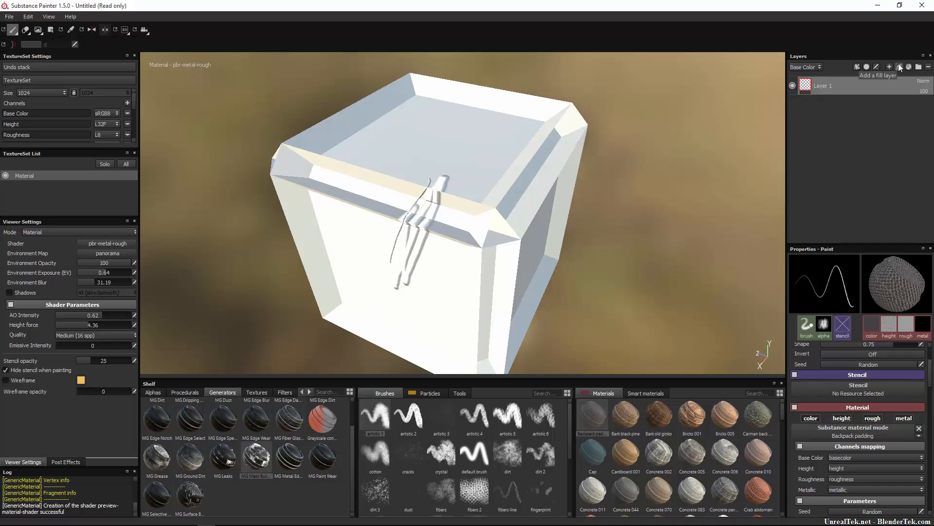
Add a fill layer above Layer 1, hide Layer 1, and set the fill's base color to red (0.500, 0.000, 0.000).
click(899, 66)
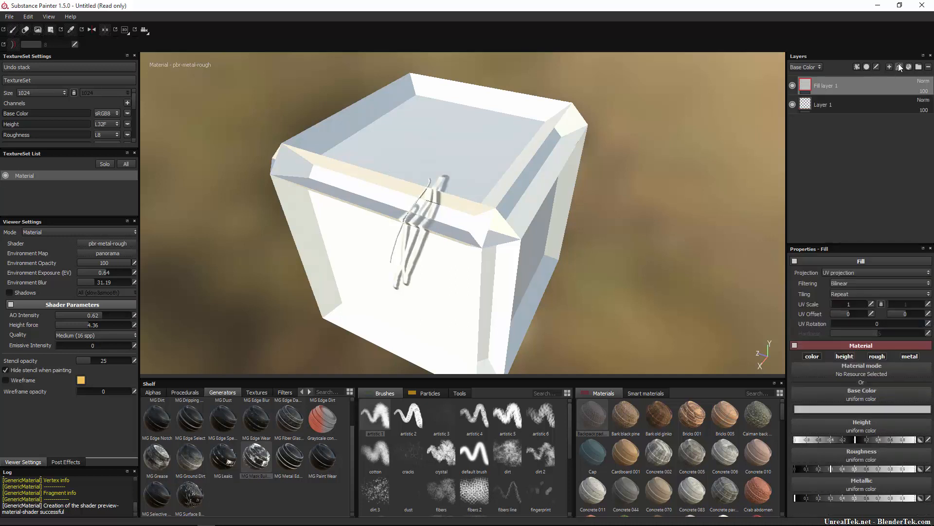
click(791, 105)
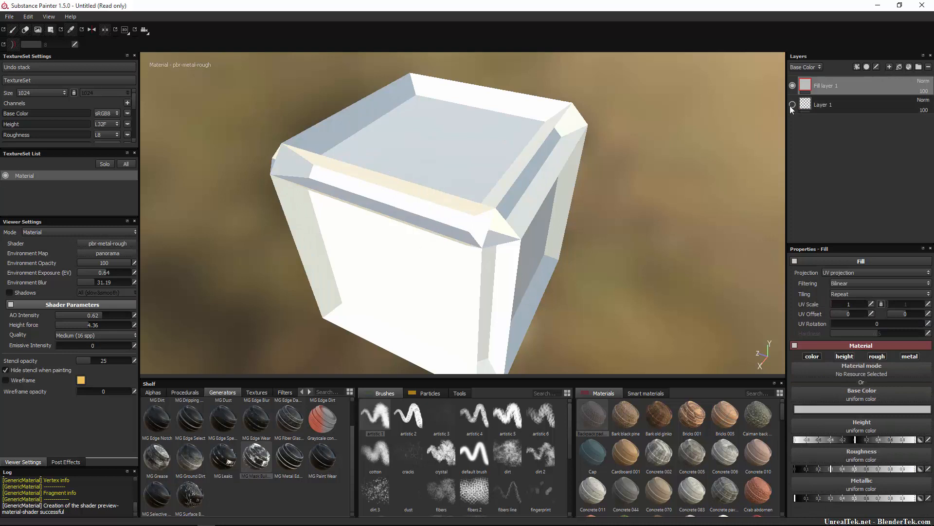
click(817, 408)
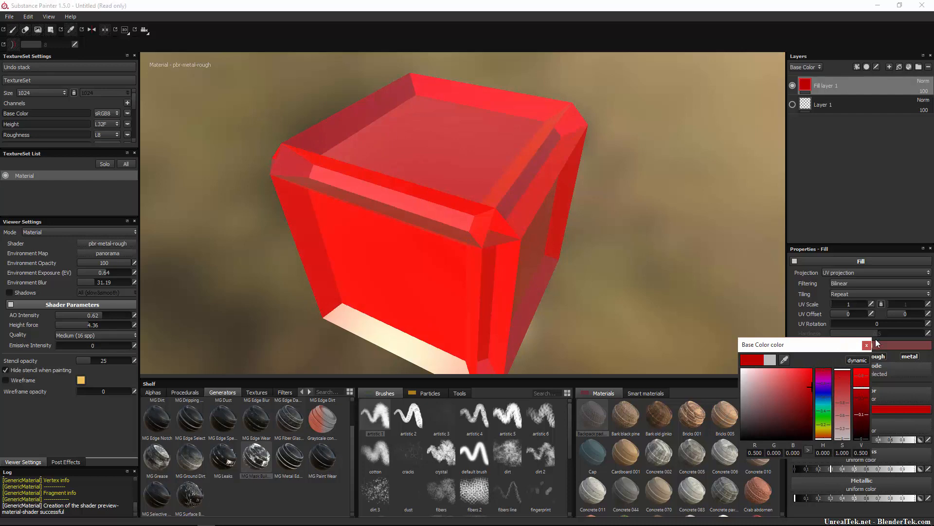
click(869, 344)
scroll(609, 294, up, 3)
scroll(608, 302, down, 5)
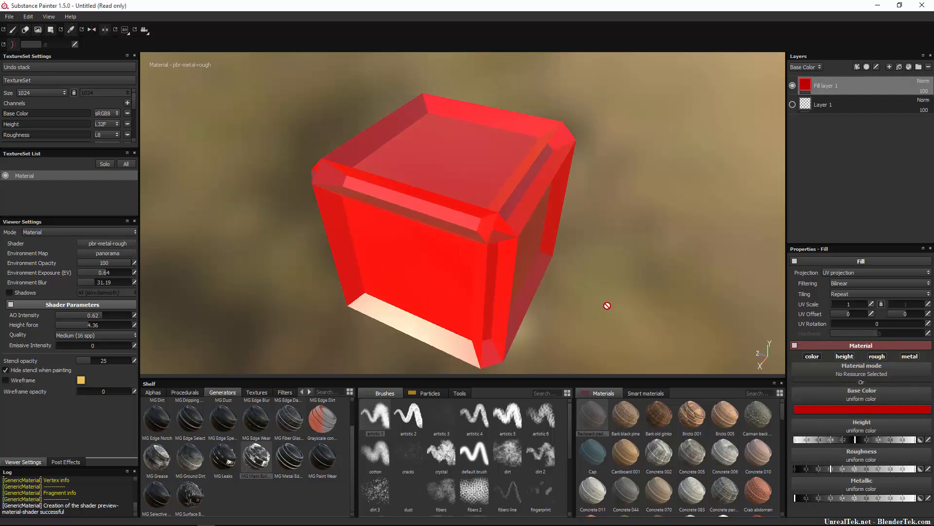
Add a black mask to the red fill layer and give it a generator set to MG Dripping Rust.
alt+drag(607, 307, 599, 272)
right_click(803, 86)
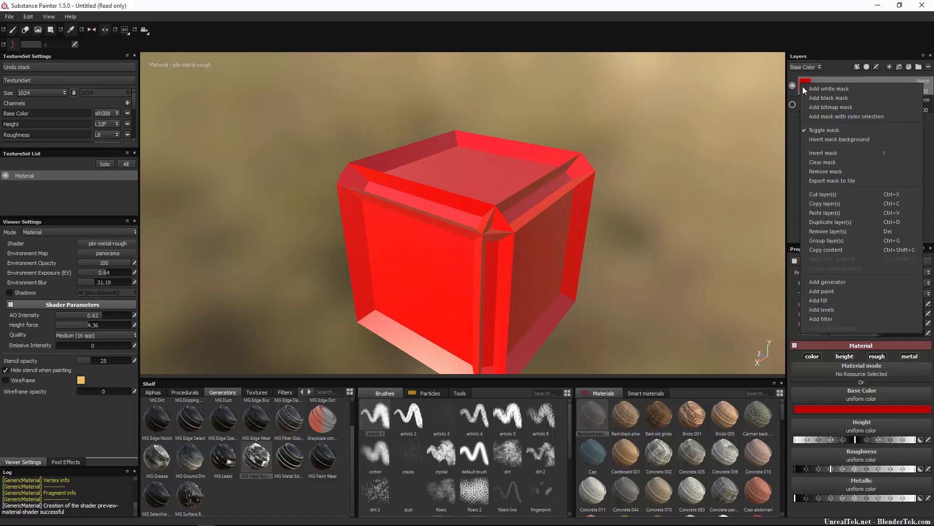
click(850, 88)
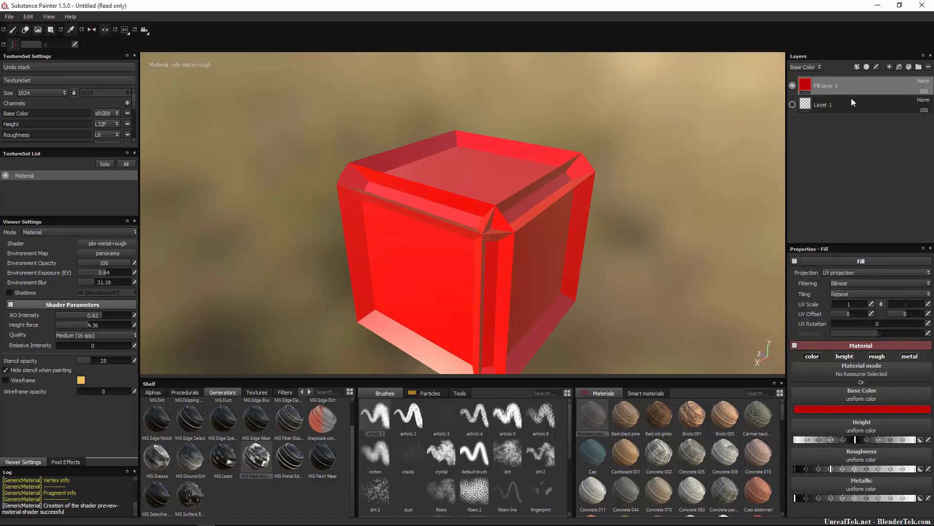
right_click(815, 87)
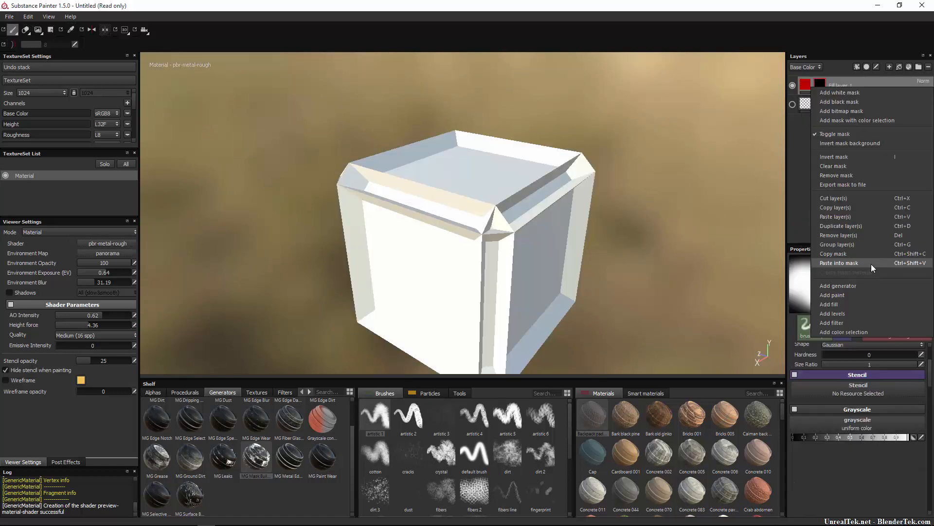
click(851, 286)
click(830, 291)
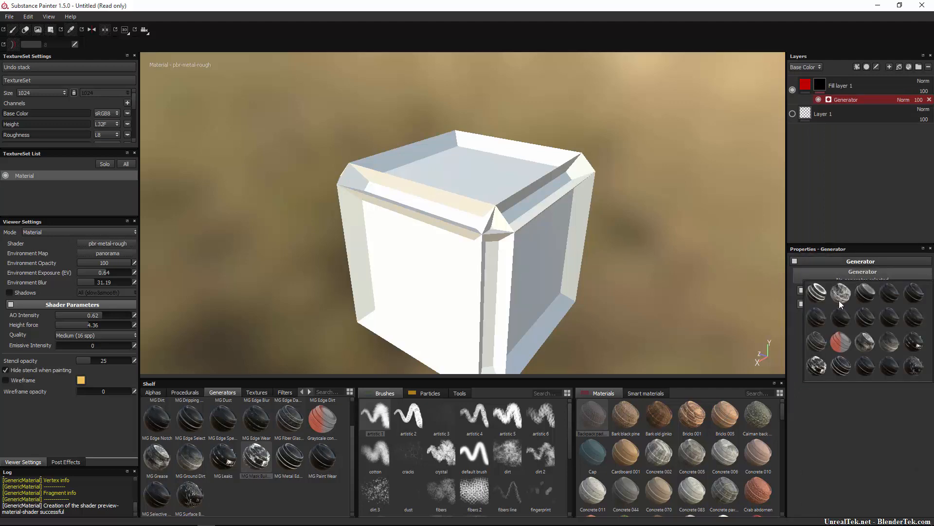
click(840, 292)
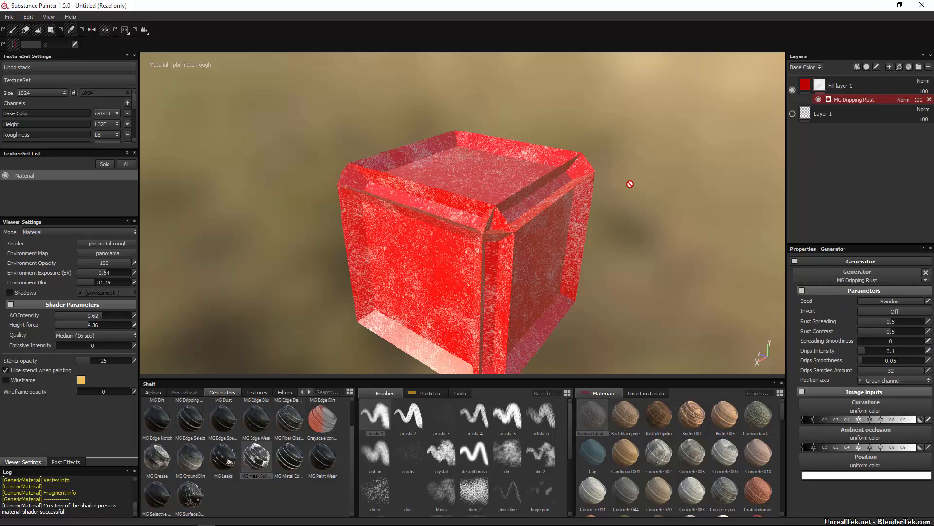
Remove the fill layer's mask with its generator and assign the Bark black pine material to the layer.
key(Delete)
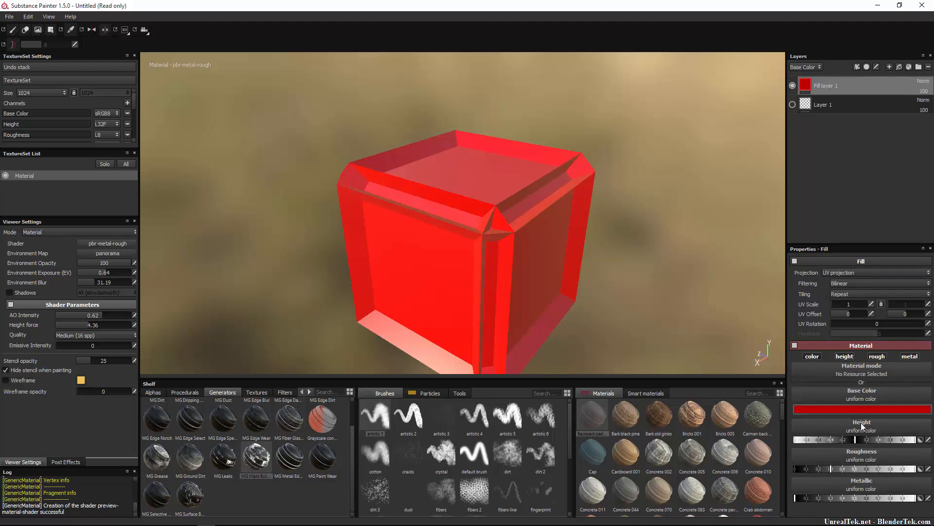
drag(625, 413, 874, 367)
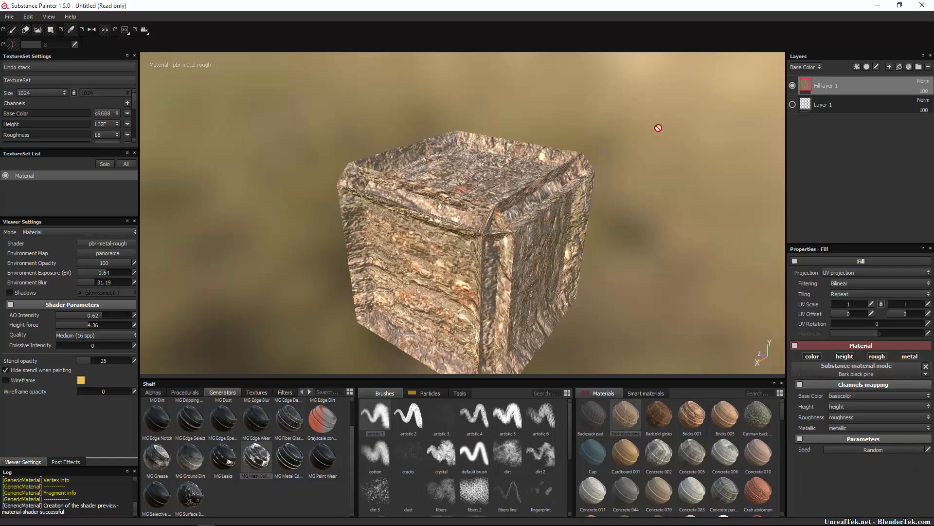
Undo the fill layer's material, its red base color and the layer itself, back to Layer 1 alone.
key(ctrl+z)
key(ctrl+z)
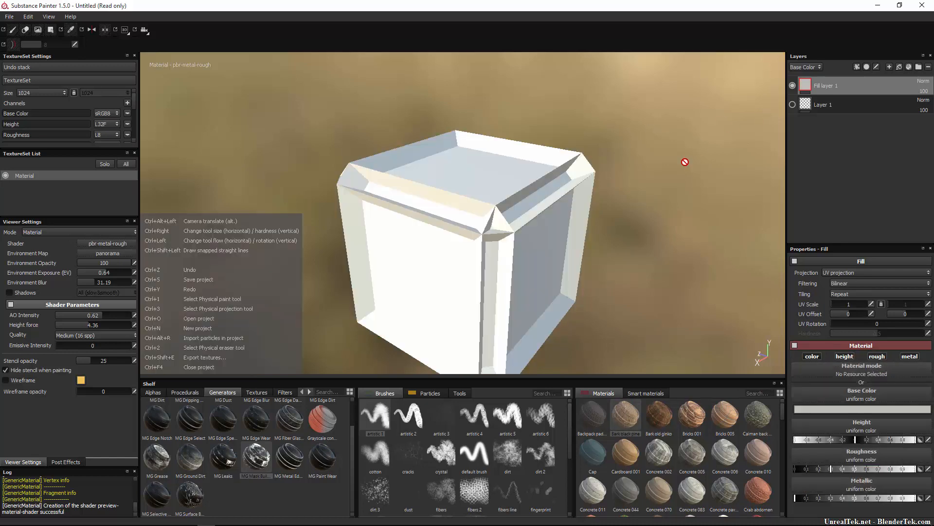
key(ctrl+z)
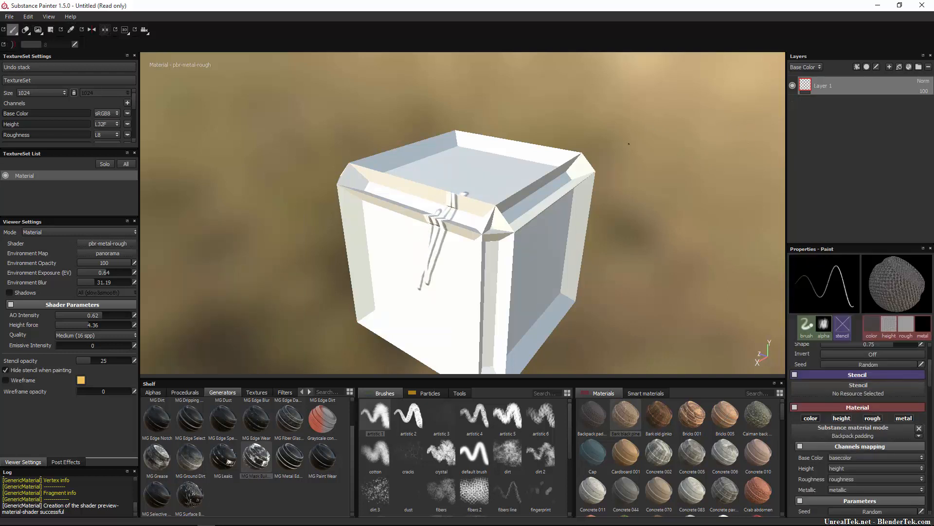
Add the Plastic rubber smart material above Layer 1.
click(911, 68)
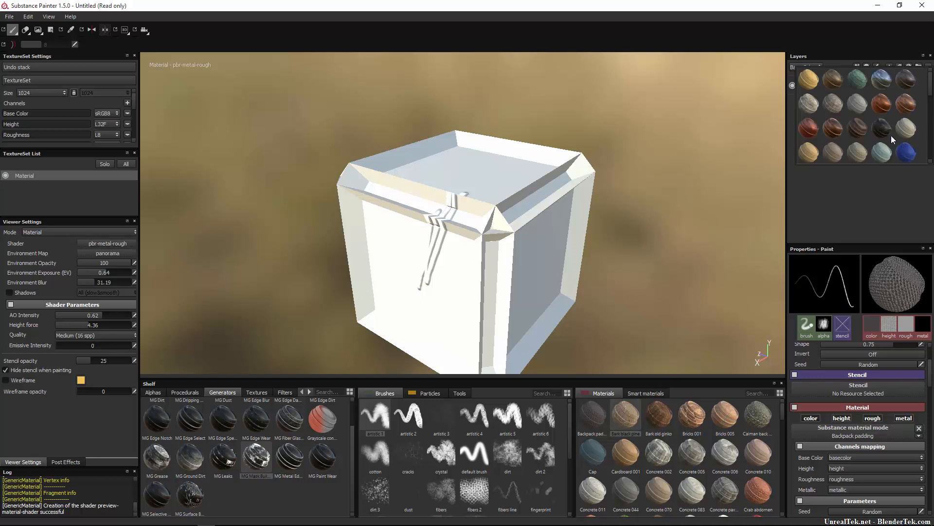
scroll(836, 130, down, 3)
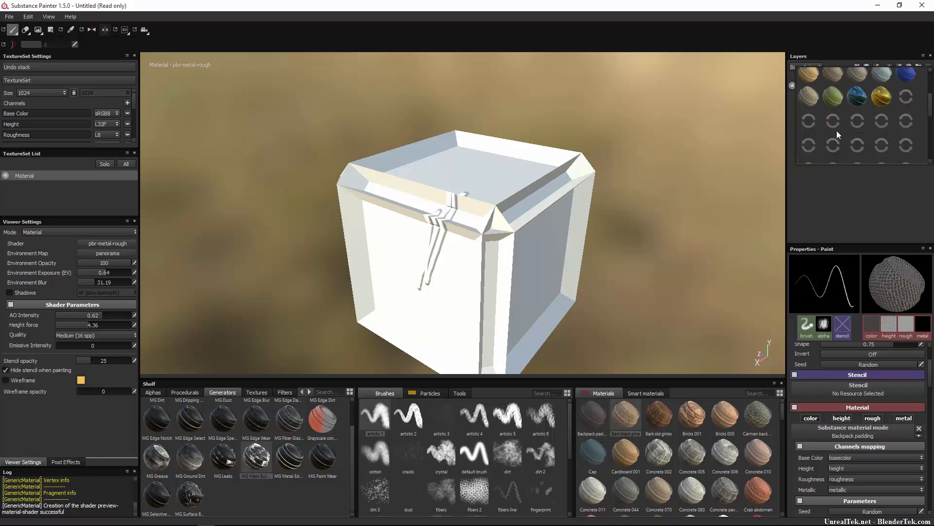
scroll(881, 95, down, 2)
click(882, 96)
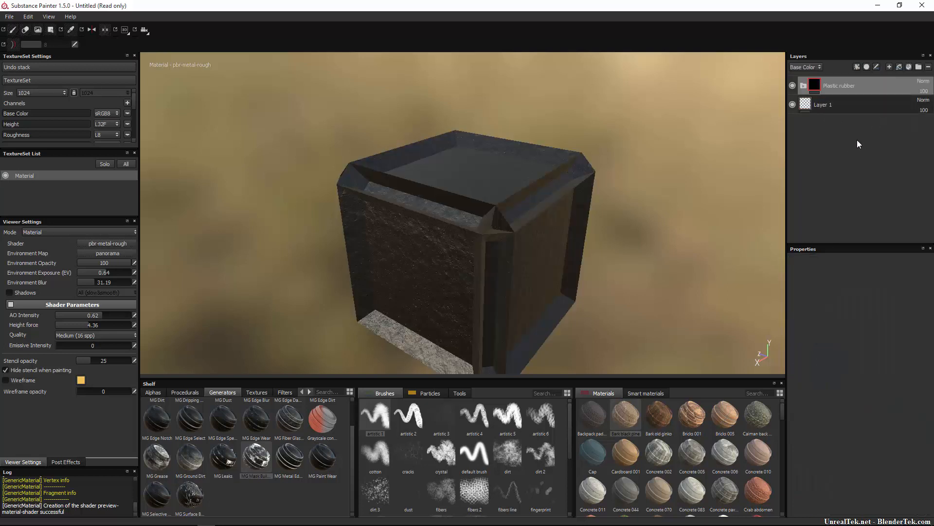
Expand the Plastic rubber group and examine its Surface damages layer, including the effect stack on that layer's mask.
click(805, 86)
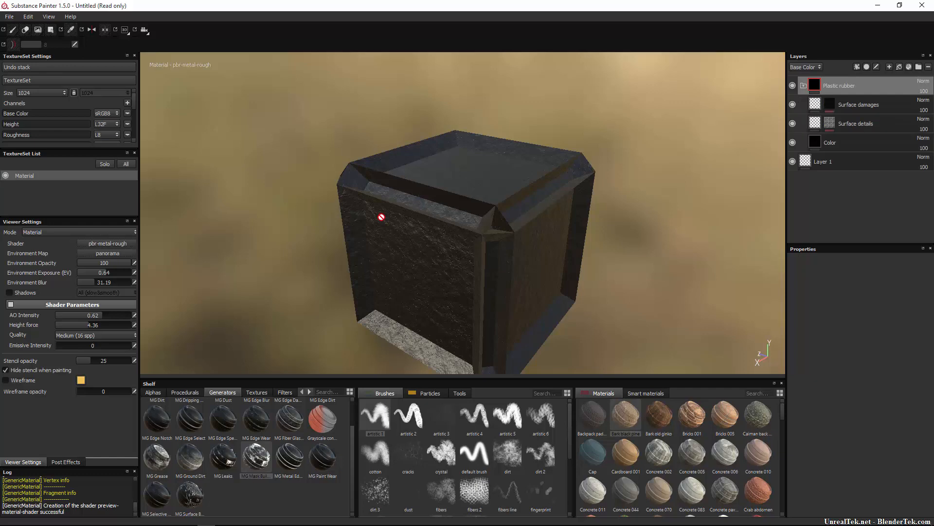
alt+drag(382, 216, 695, 156)
click(814, 105)
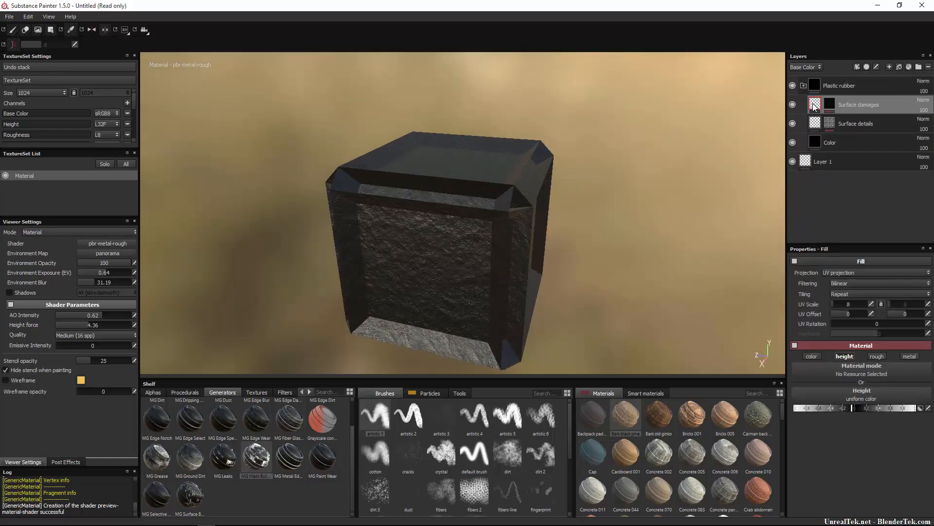
click(831, 104)
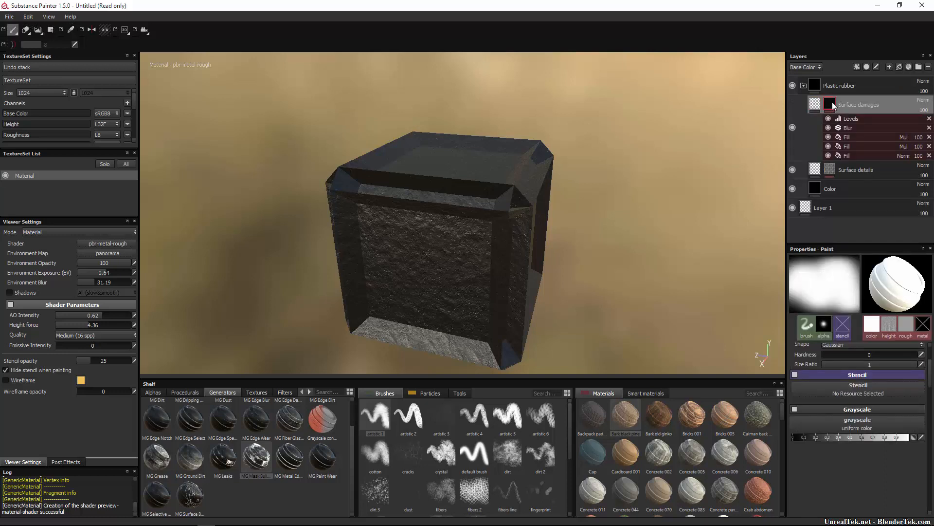
right_click(834, 106)
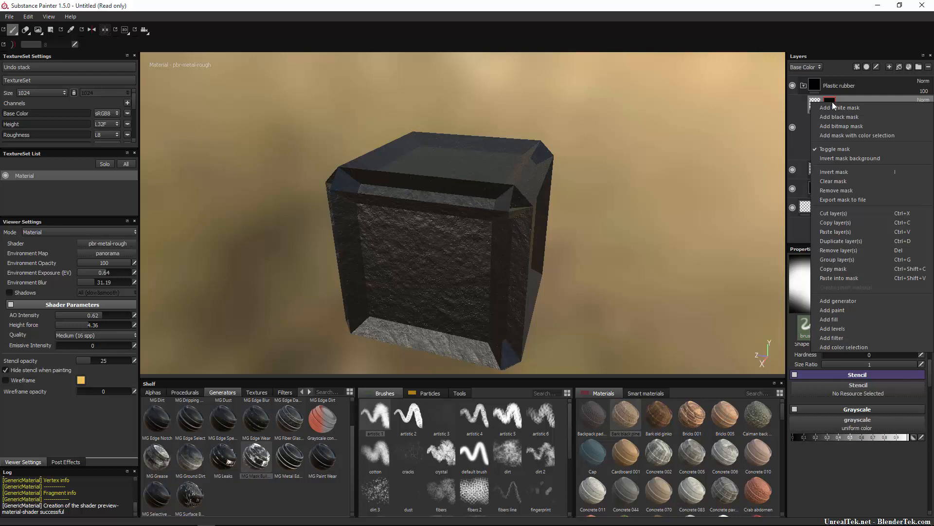
click(831, 99)
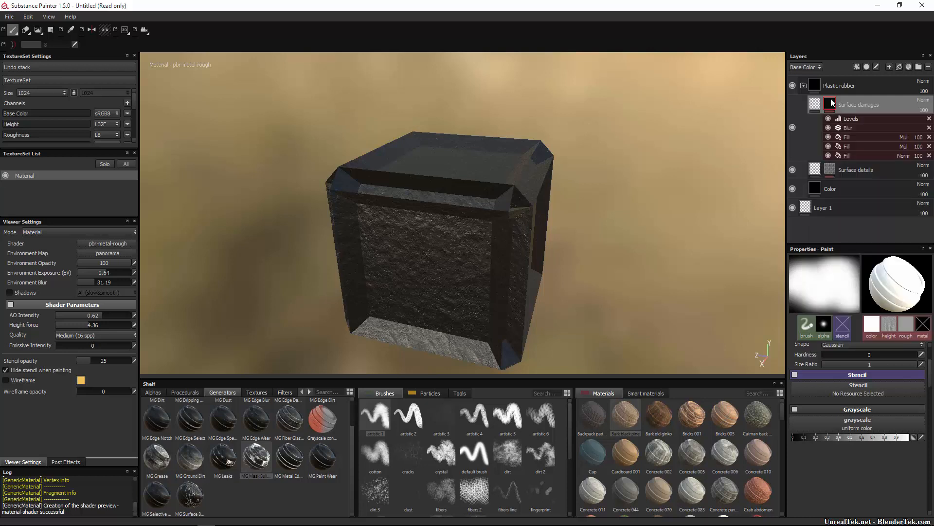
mouse_move(831, 105)
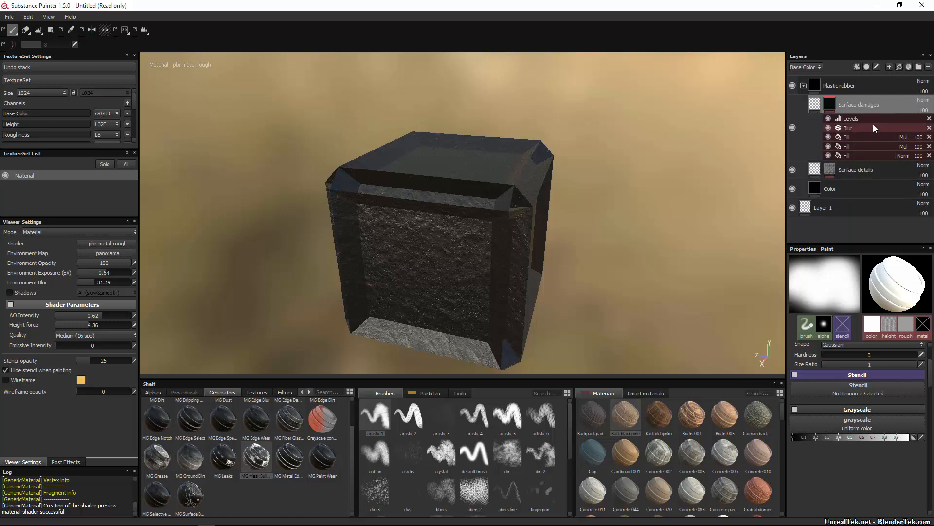
Inspect the settings of the Levels, Blur and three Fill effects in the Surface damages mask.
click(872, 121)
click(872, 127)
click(876, 139)
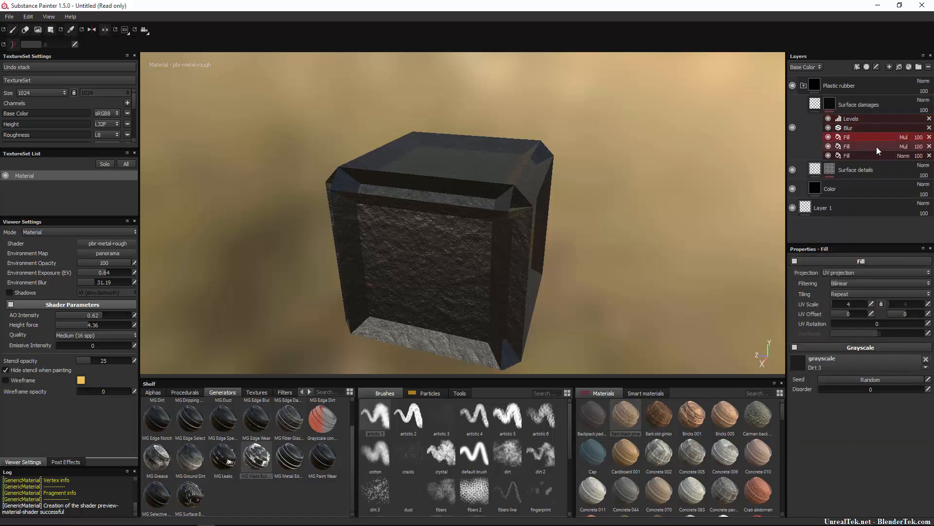
click(877, 147)
click(878, 158)
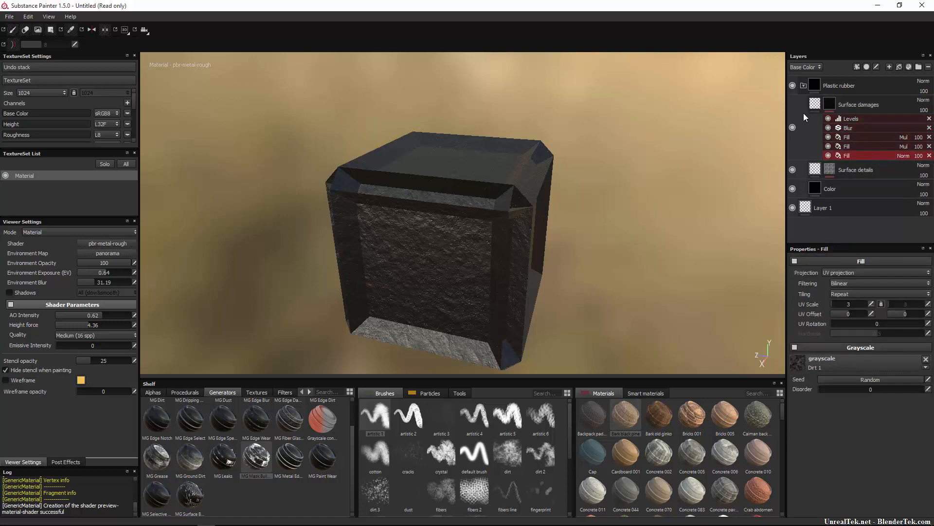
Inspect the Surface details layer, its mask and the Fill effect on that mask.
click(818, 168)
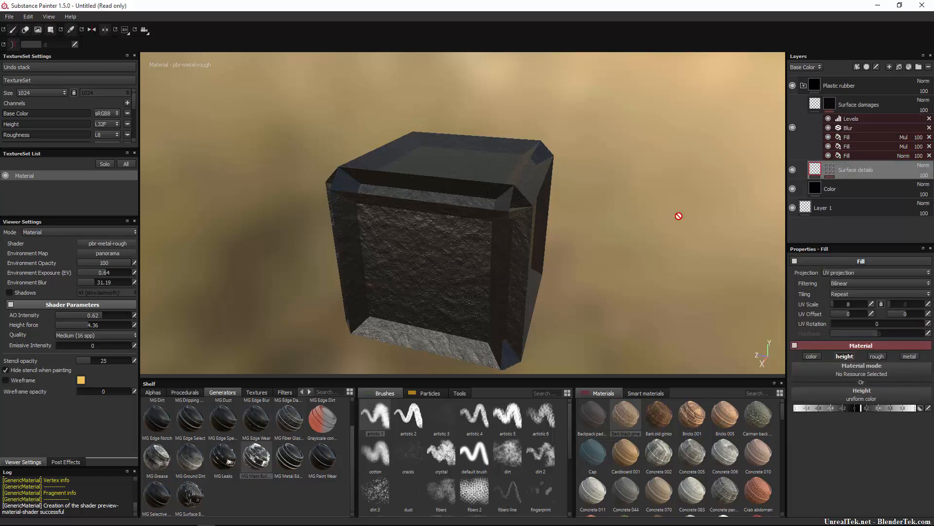
click(828, 171)
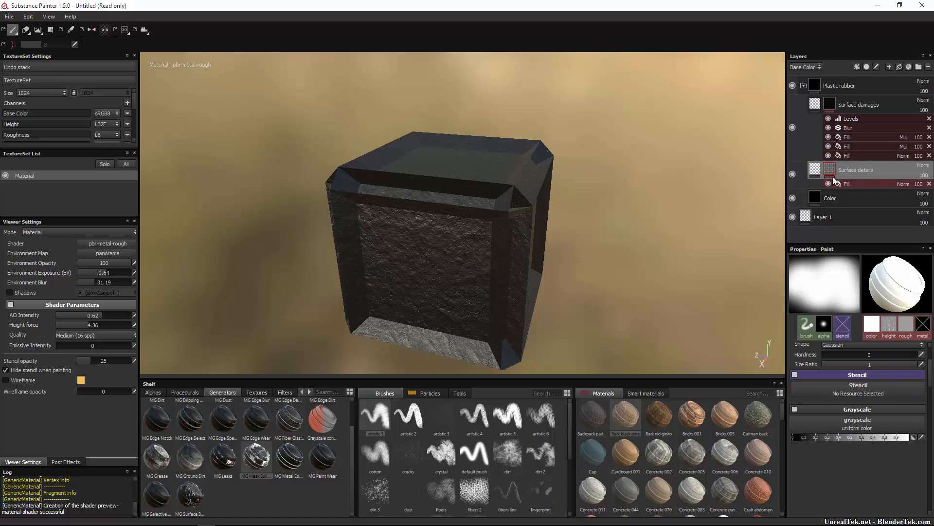
click(839, 183)
Set the Color layer's base color to red (R 0.325, G 0.048, B 0.048) and assign the Bark black pine material to the layer.
click(815, 204)
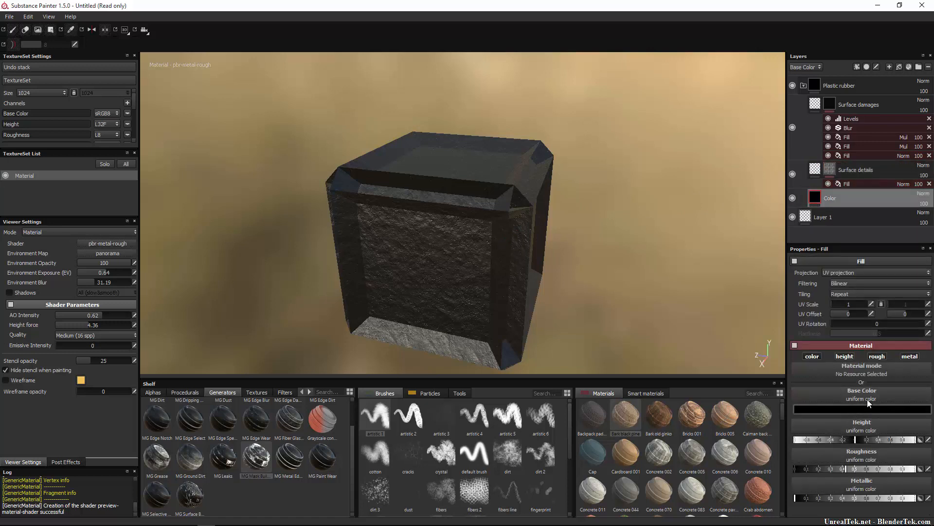
click(841, 409)
click(819, 391)
drag(822, 375, 802, 400)
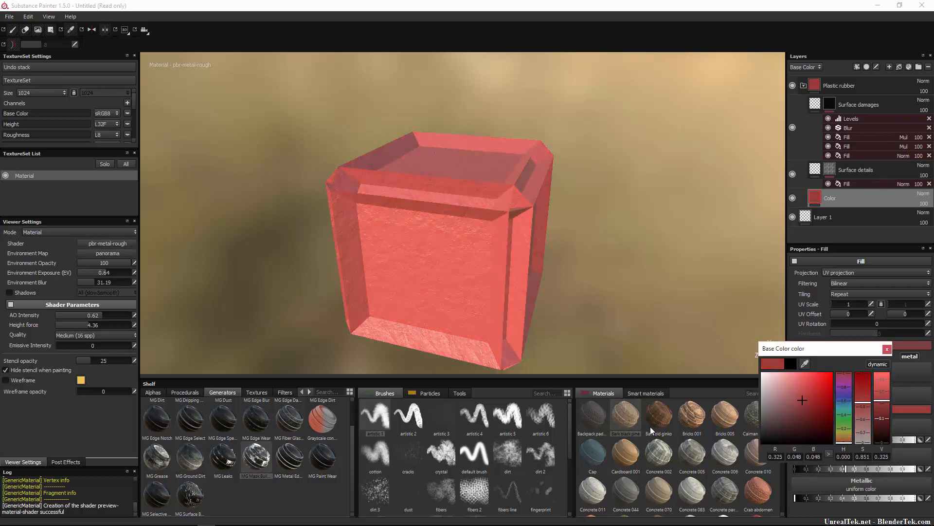
drag(631, 420, 879, 364)
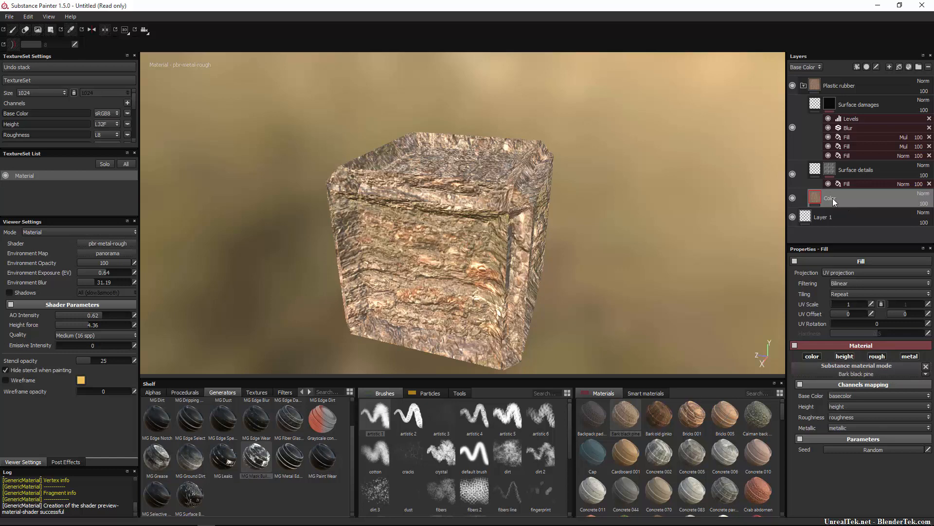
drag(833, 198, 863, 166)
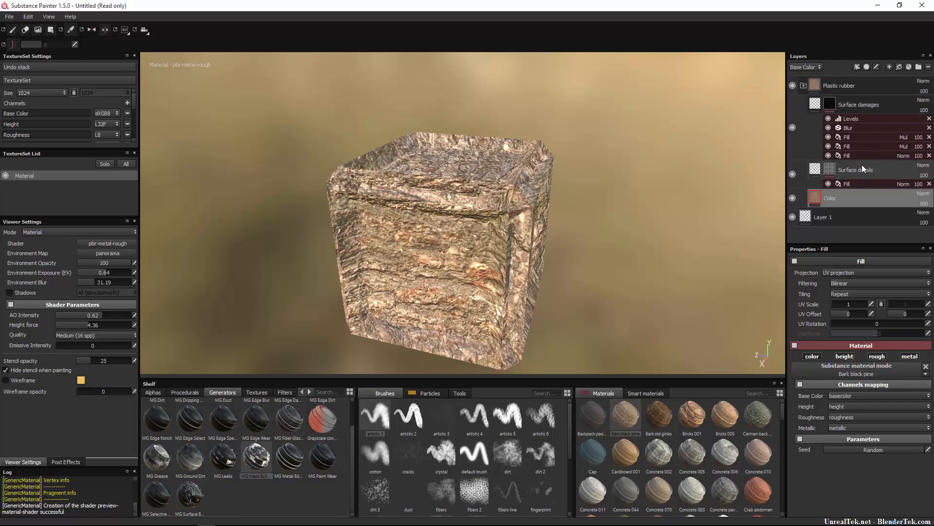
Undo the Color layer's material, its red base color and the Plastic rubber smart material, back to Layer 1 alone.
key(ctrl+z)
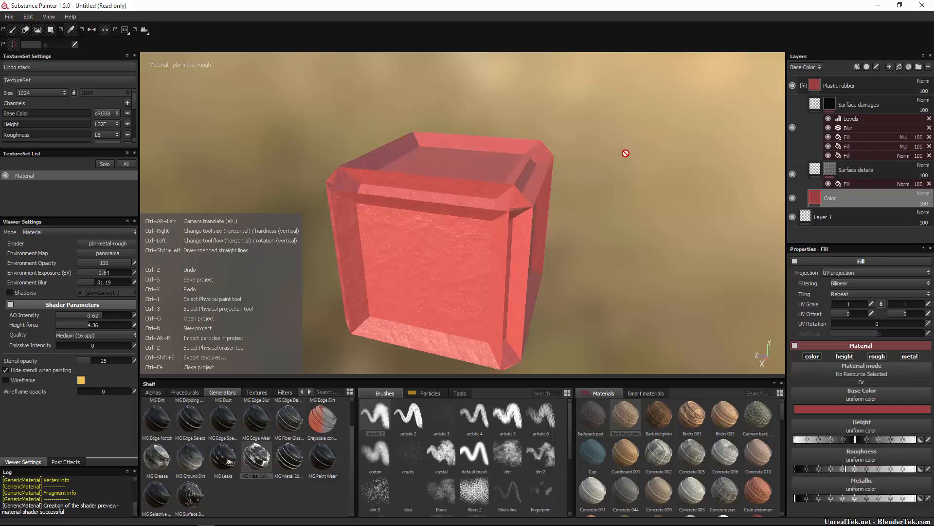
key(ctrl+z)
key(ctrl+z)
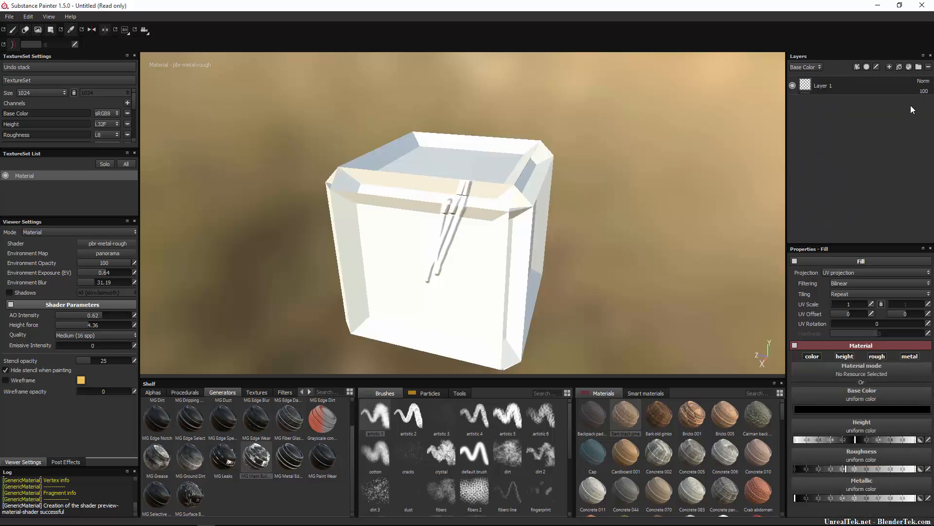
Try to assign the Skin facial hair material in the fill properties without a layer selected.
scroll(744, 451, down, 5)
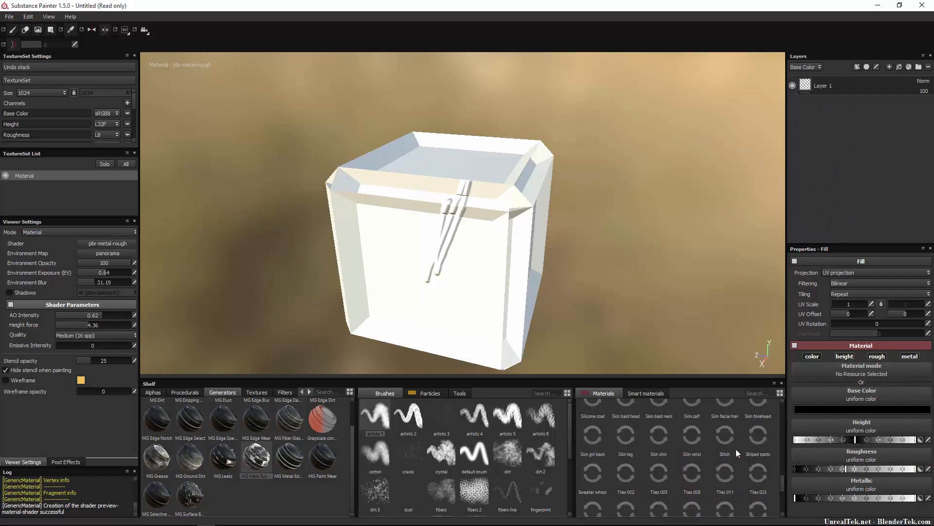
scroll(735, 448, down, 3)
scroll(706, 445, up, 3)
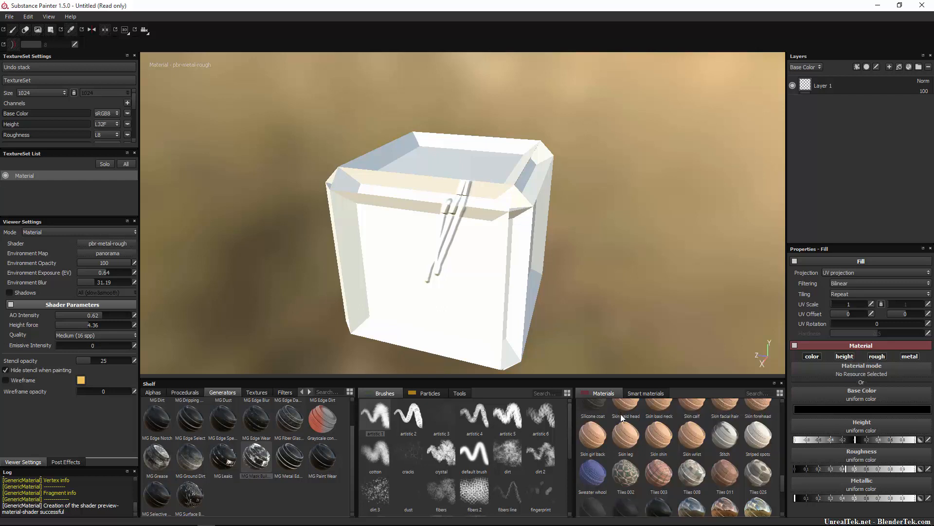
mouse_move(696, 418)
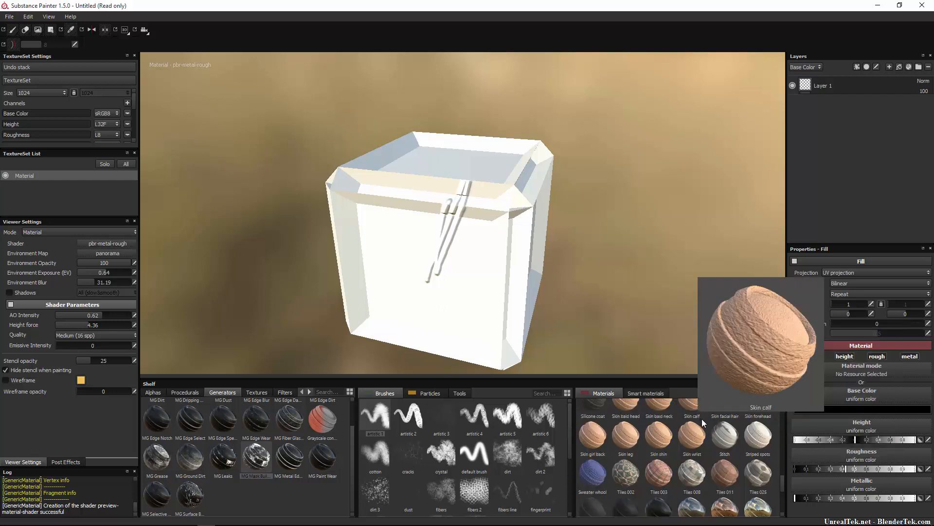
drag(725, 419, 863, 392)
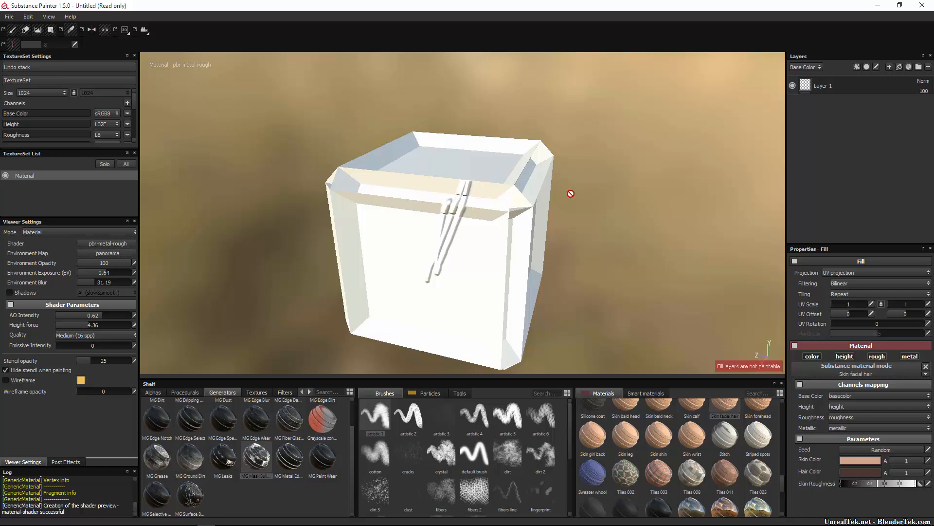
alt+drag(476, 252, 501, 250)
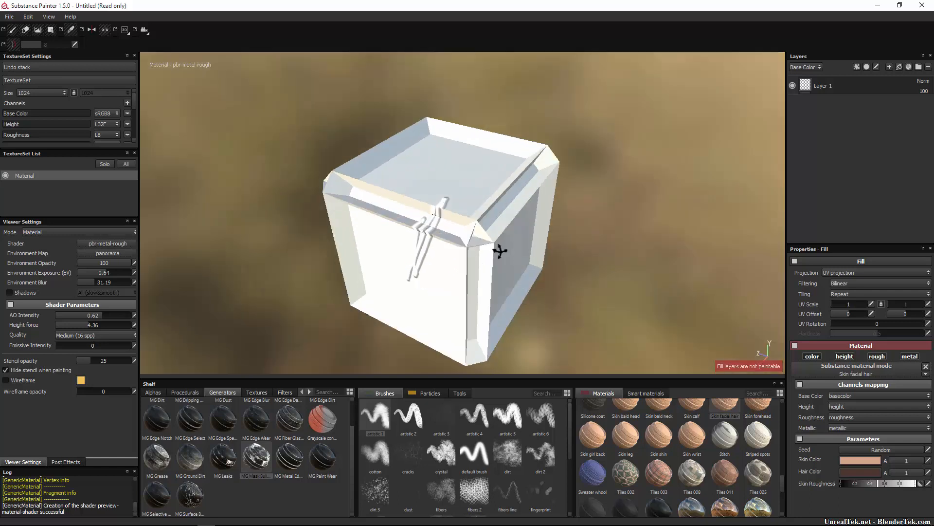
Add a fill layer above Layer 1 and assign the Skin facial hair material to it.
click(813, 84)
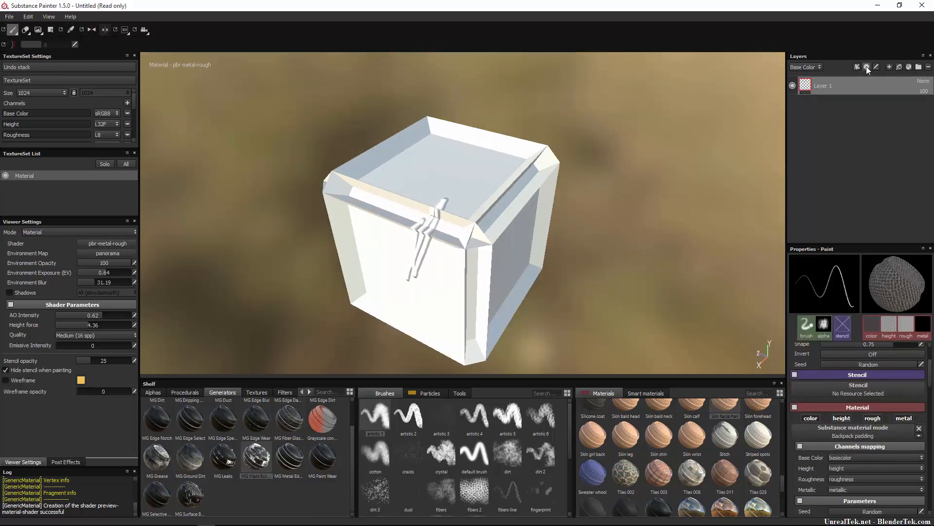
click(867, 68)
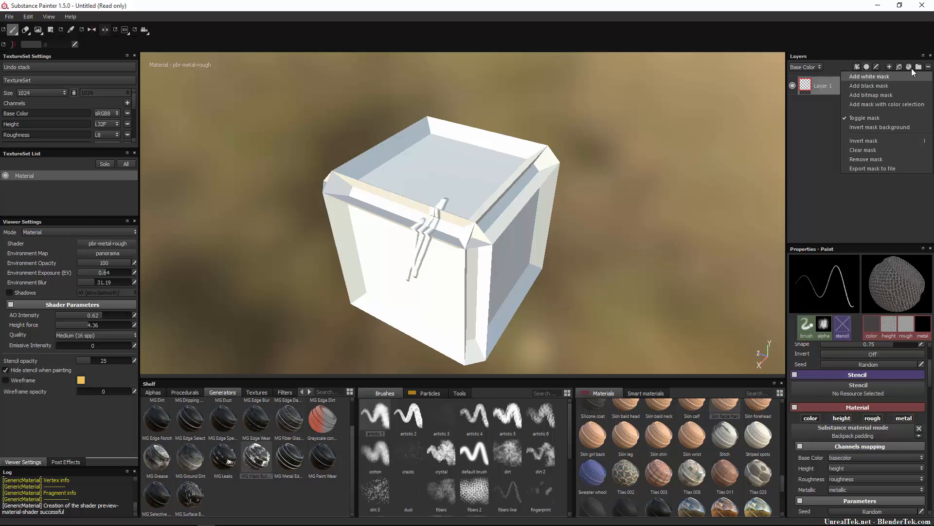
click(898, 68)
click(898, 68)
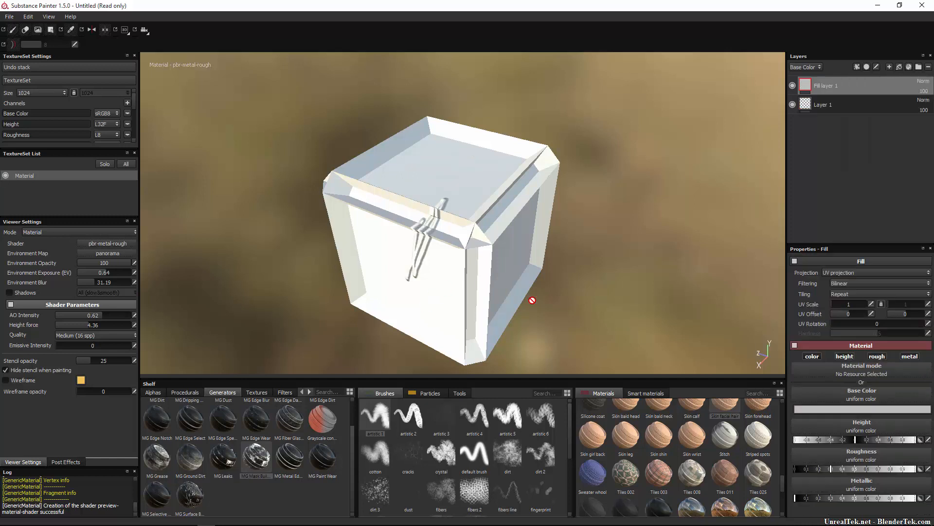
drag(741, 412, 879, 370)
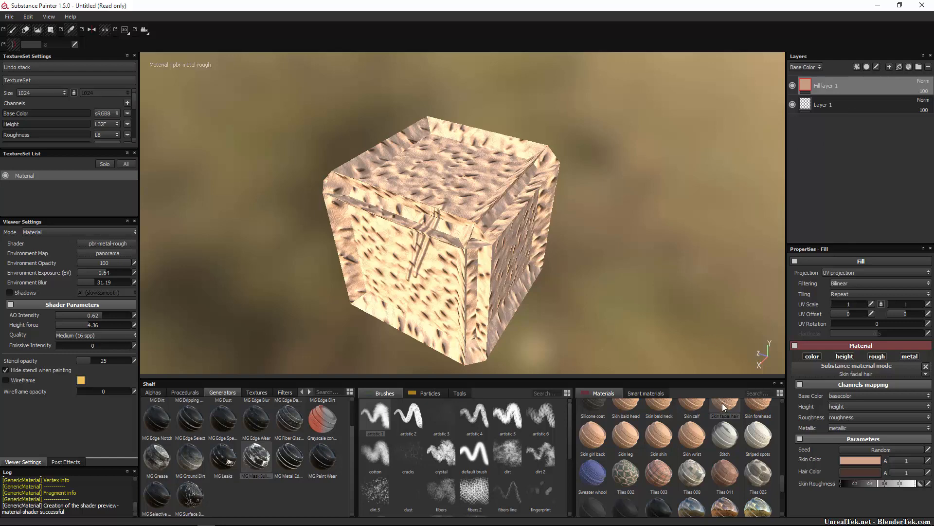
Add the Skin human smart material above Fill layer 1.
scroll(691, 404, up, 1)
click(666, 392)
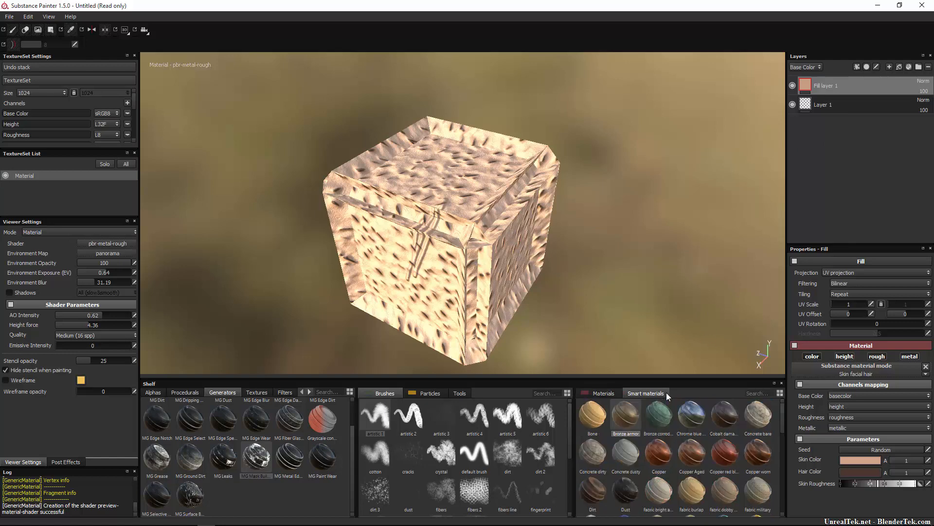
scroll(691, 428, up, 2)
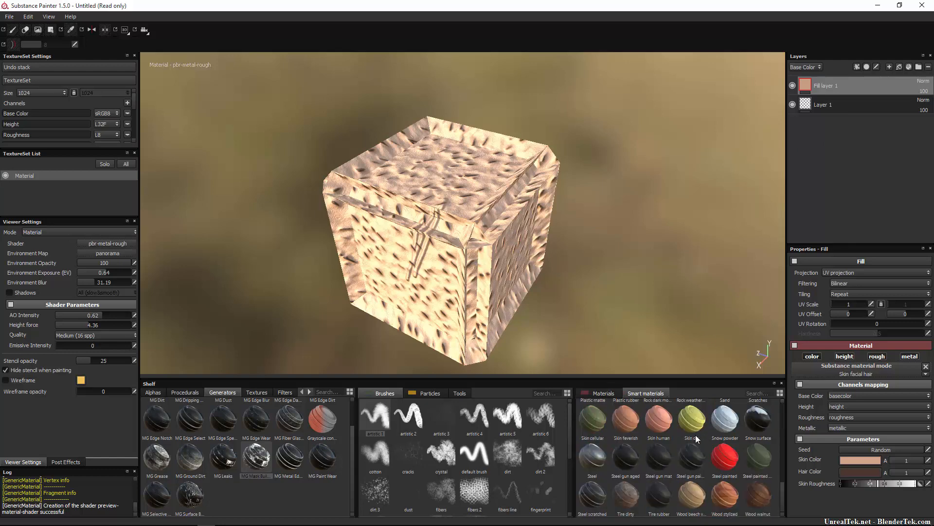
drag(659, 422, 849, 122)
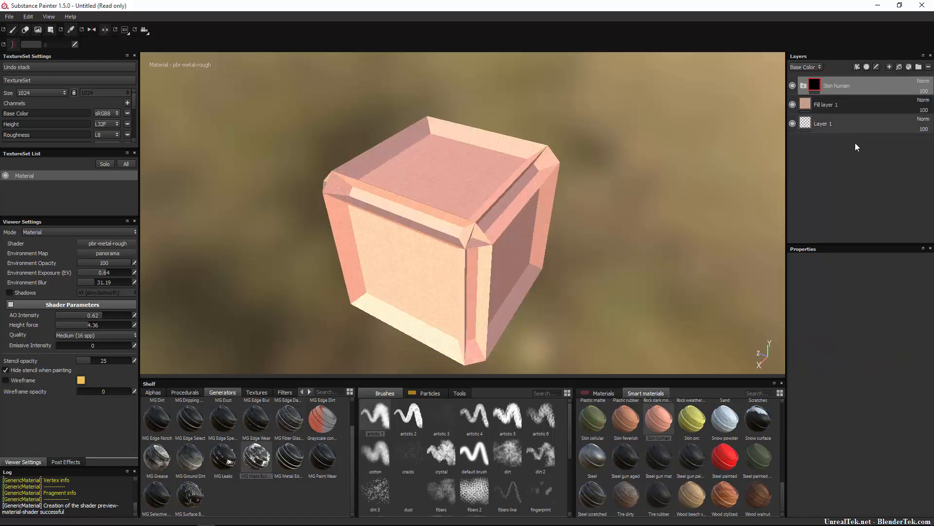
Hide Fill layer 1 and Layer 1, and inspect the Skin human smart material on several sides of the cube.
alt+drag(382, 222, 527, 214)
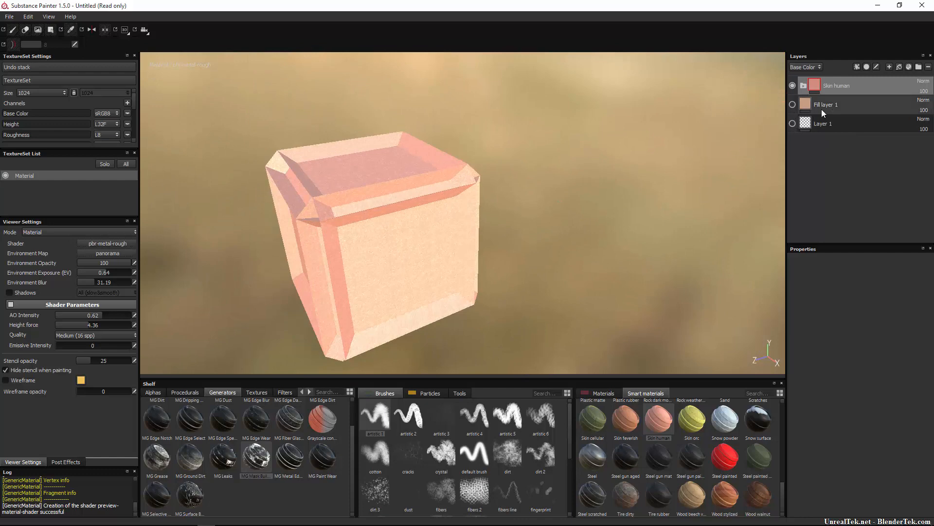
scroll(461, 174, down, 2)
scroll(461, 178, up, 5)
alt+drag(603, 187, 434, 238)
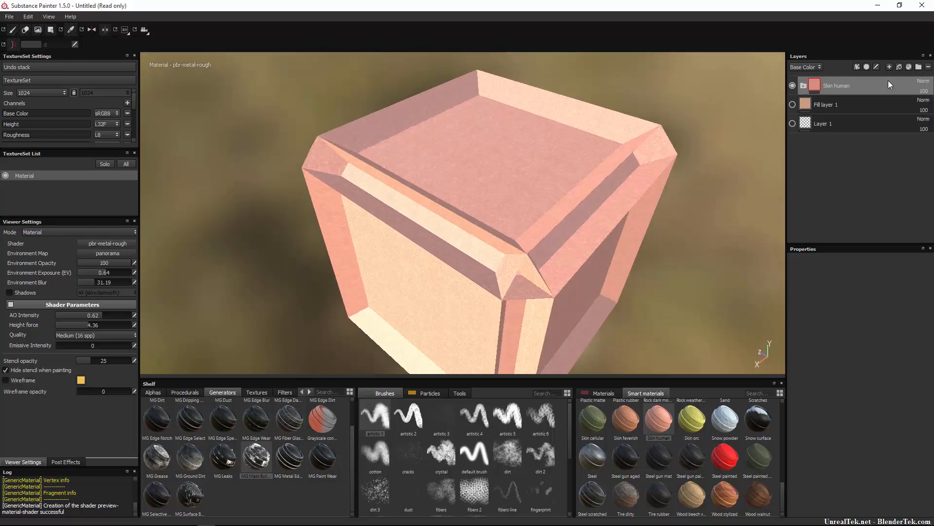
Create a layer folder, move the Skin human group into it, and collapse and re-expand the folder.
click(919, 71)
drag(840, 100, 833, 87)
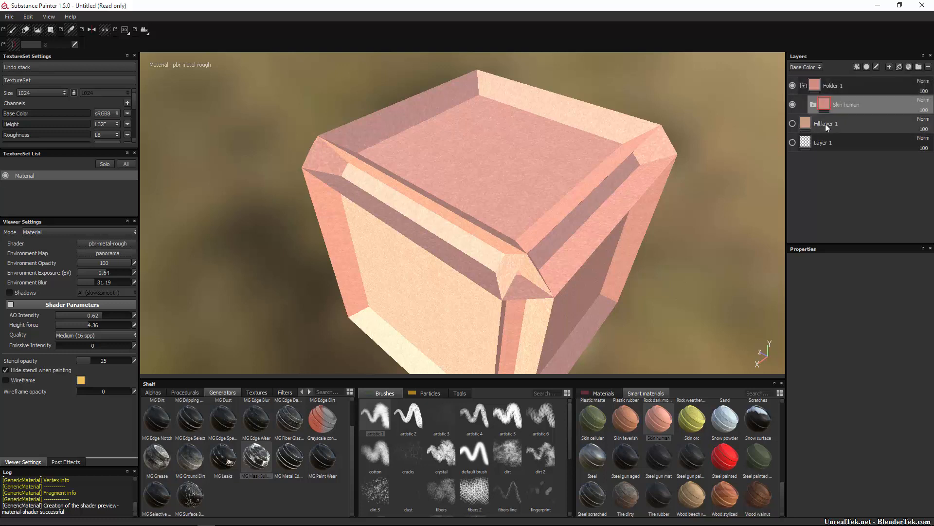
click(803, 87)
click(803, 86)
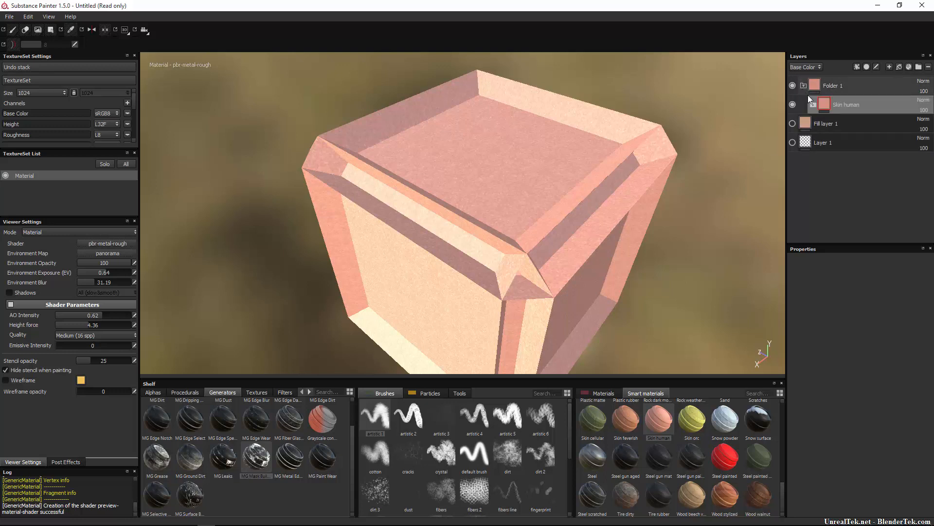
Delete the Skin human group, its folder and Fill layer 1, leaving only Layer 1.
click(928, 69)
click(928, 68)
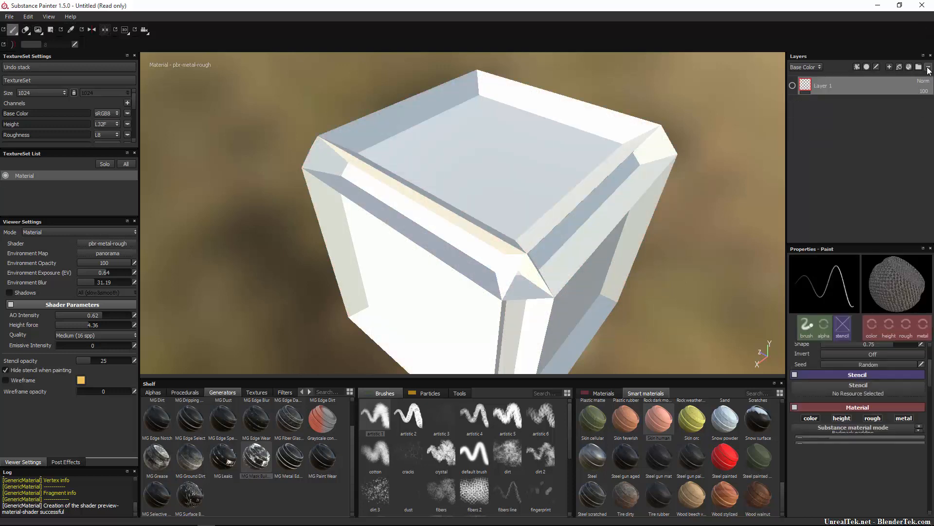
Delete the existing Layer 1 and add a new empty paint layer in its place.
click(928, 69)
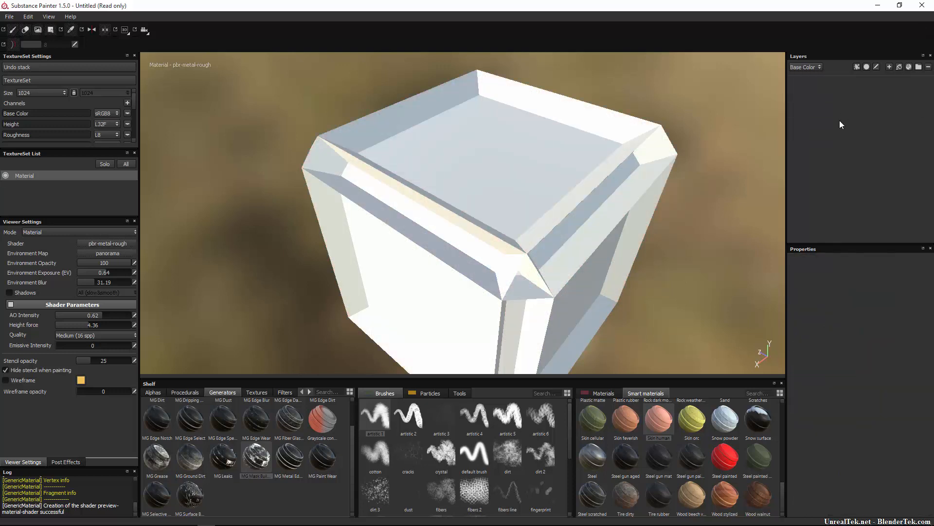
click(889, 68)
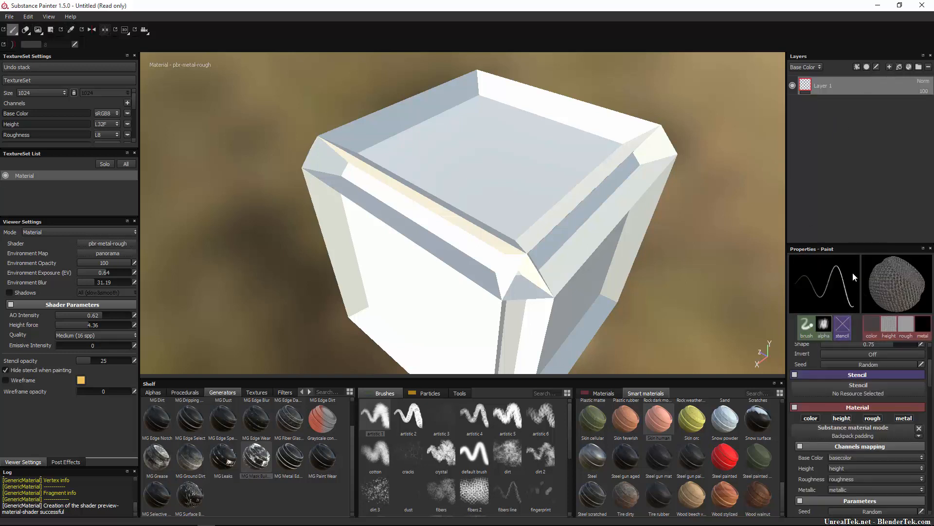
Set the brush to size 5.94, flow 66 and spacing 39, and clear its Alpha Dirt 03 alpha.
scroll(845, 377, up, 3)
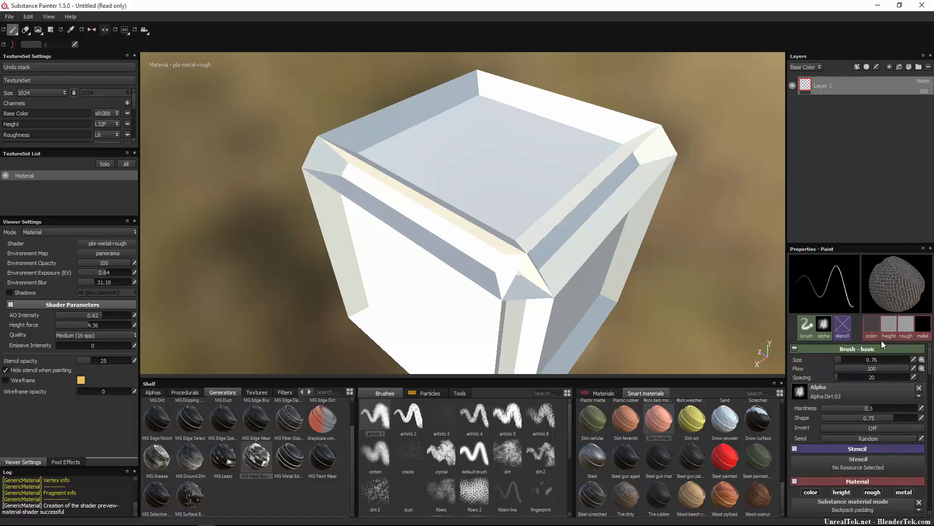
mouse_move(852, 361)
mouse_down()
mouse_move(879, 358)
mouse_move(822, 363)
mouse_move(888, 370)
mouse_move(852, 380)
mouse_move(894, 378)
mouse_move(837, 378)
mouse_up()
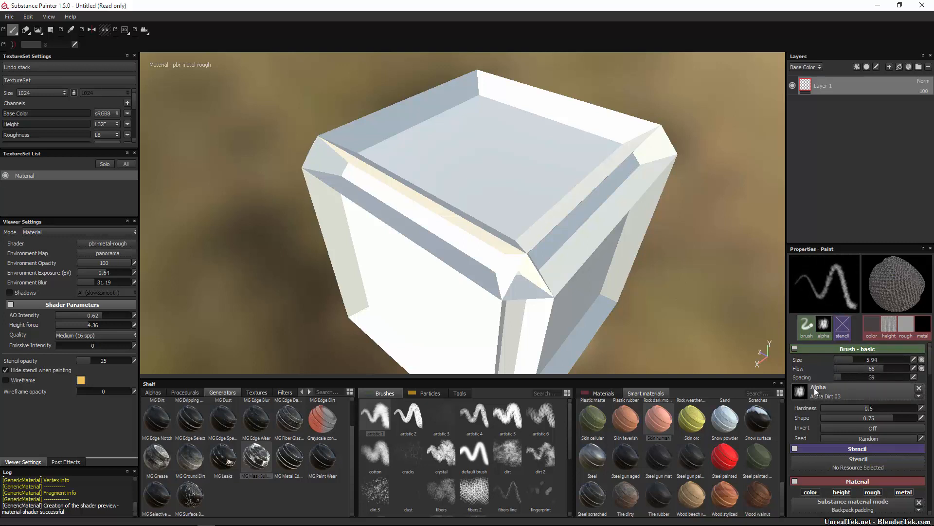
click(919, 388)
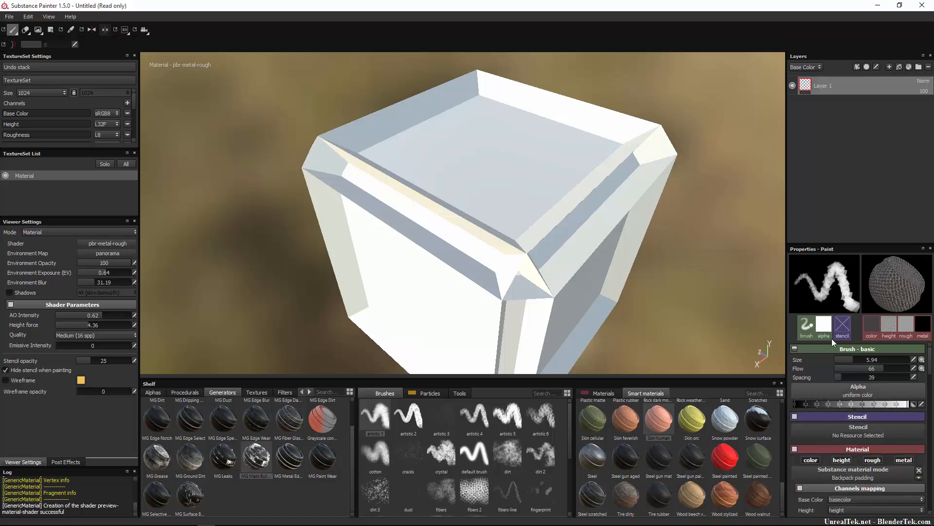
Lower the brush's uniform alpha to about 0.1, testing strokes on the cube before and after the change and undoing them.
mouse_move(528, 205)
mouse_down()
mouse_move(479, 145)
mouse_move(467, 168)
mouse_up()
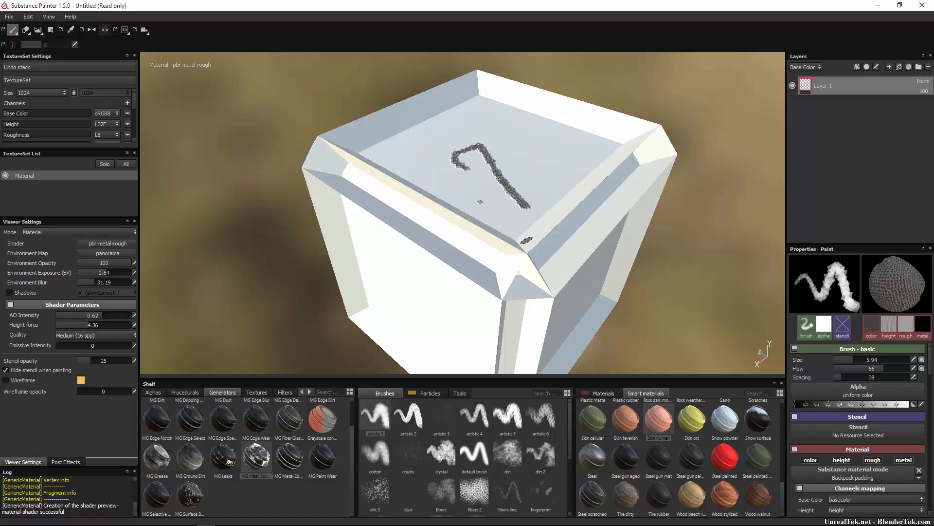
key(ctrl+z)
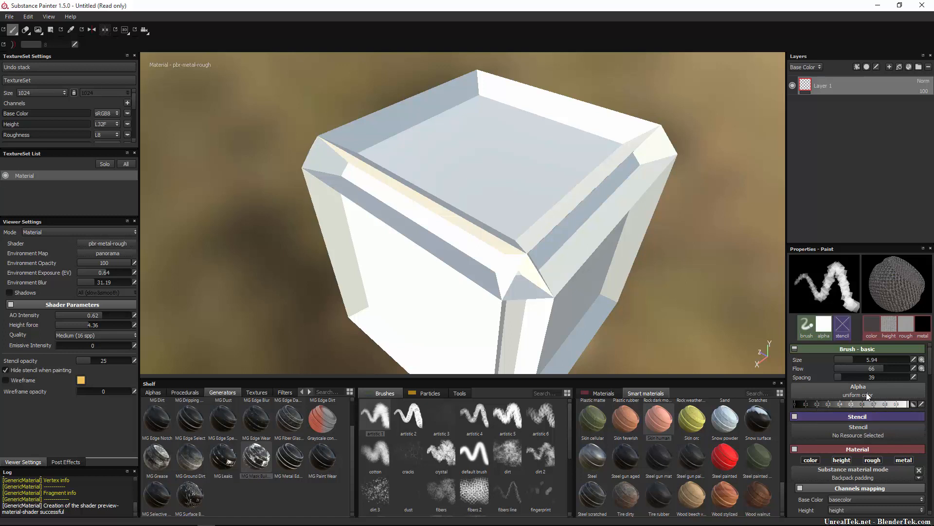
mouse_move(836, 402)
mouse_down()
mouse_move(787, 404)
mouse_move(899, 407)
mouse_move(805, 407)
mouse_up()
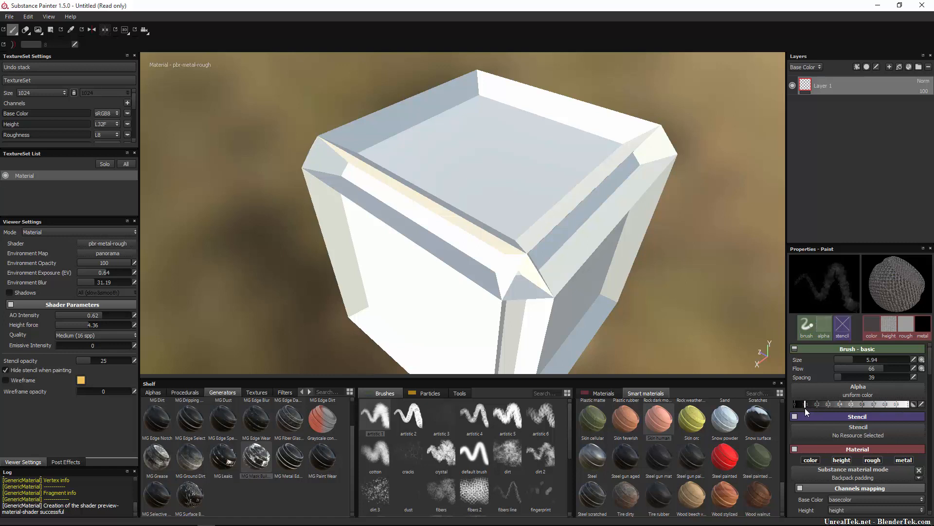
mouse_move(494, 157)
mouse_down()
mouse_move(428, 219)
mouse_move(524, 299)
mouse_up()
key(ctrl+z)
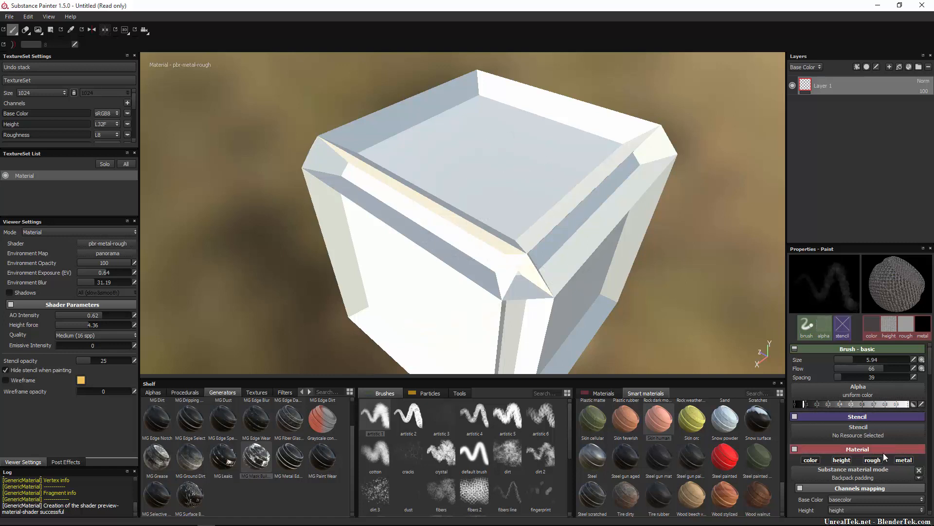
Paint the letters R, T and U on the cube's top face through the Font Arial stencil, and clear the stencil.
click(854, 434)
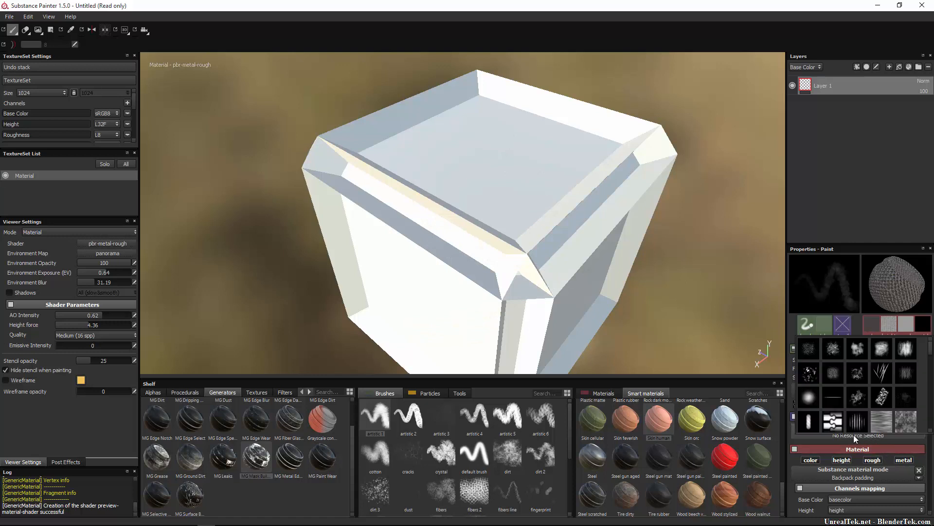
scroll(870, 387, up, 3)
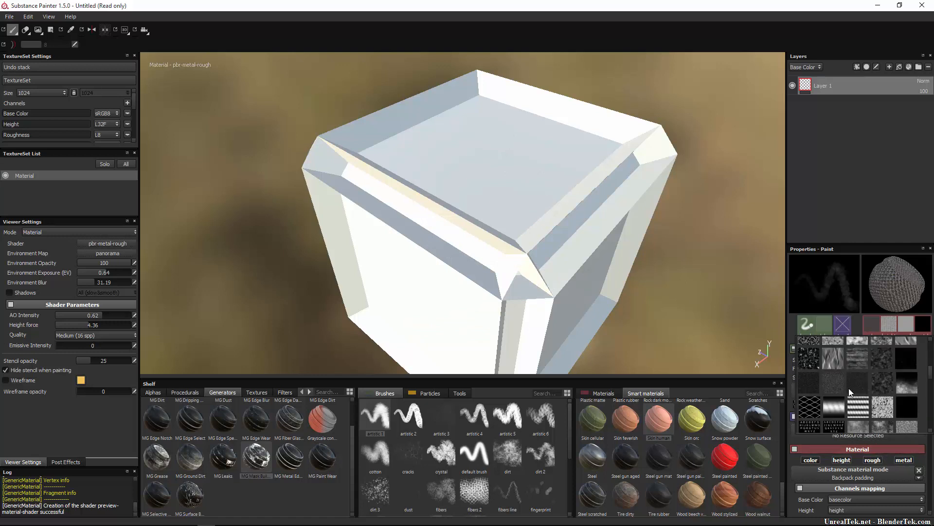
click(810, 426)
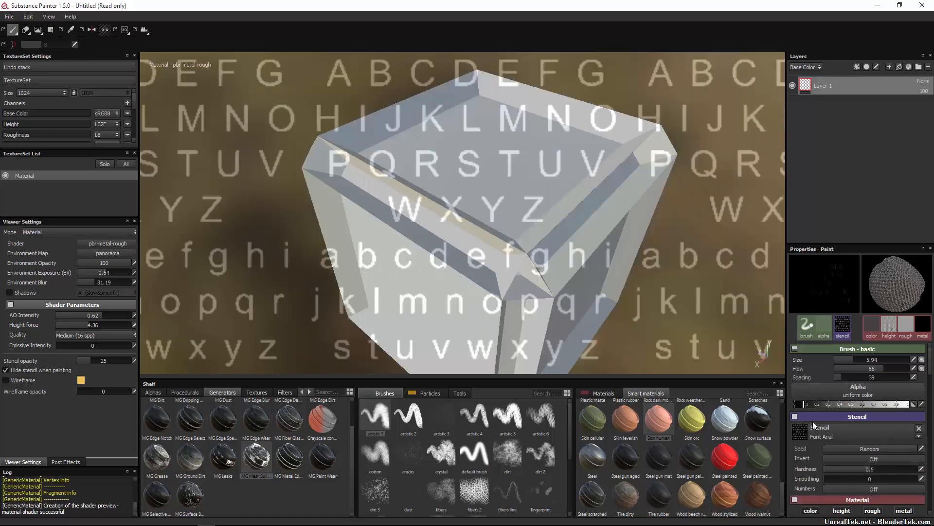
mouse_move(435, 159)
mouse_down()
mouse_move(419, 153)
mouse_move(435, 152)
mouse_move(435, 167)
mouse_up()
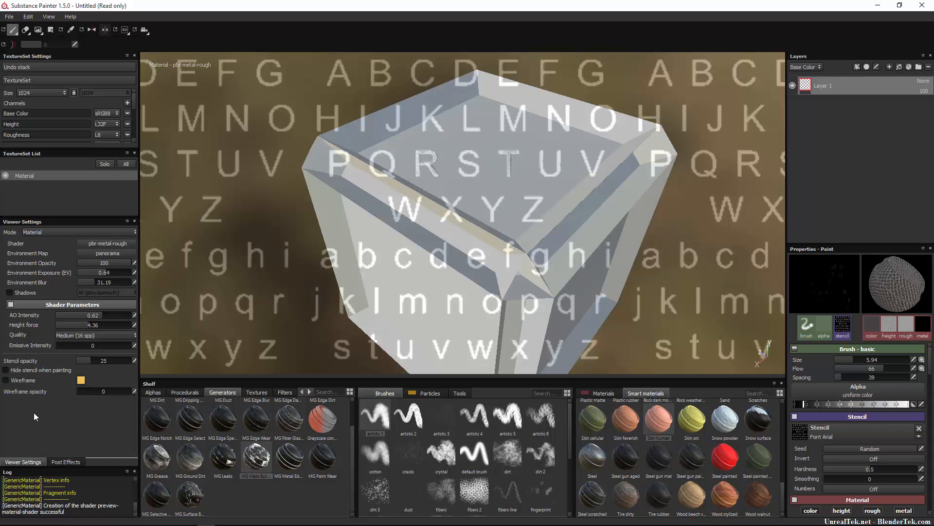
drag(539, 168, 539, 163)
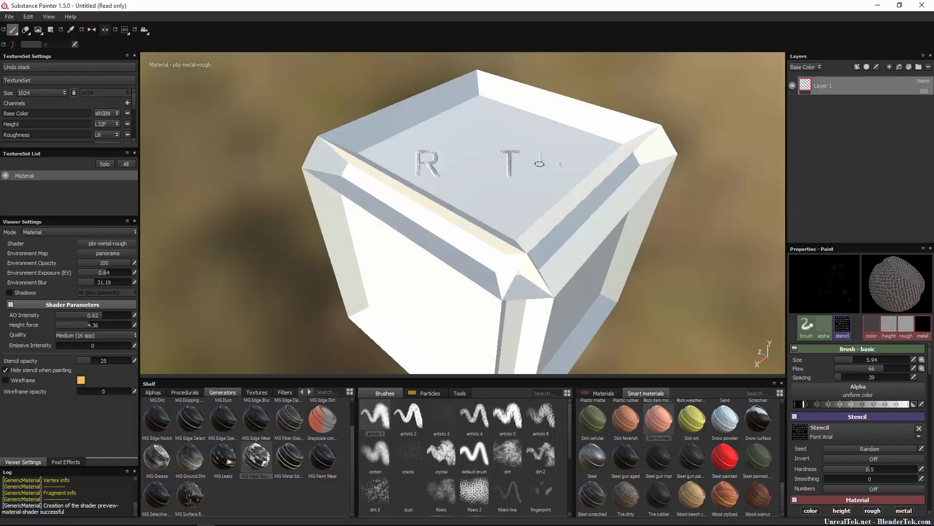
drag(560, 223, 567, 225)
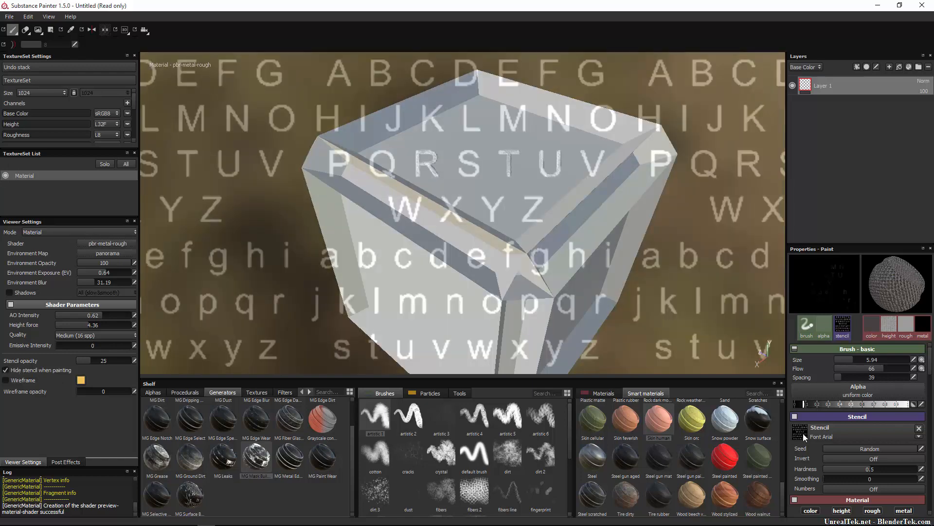
click(919, 429)
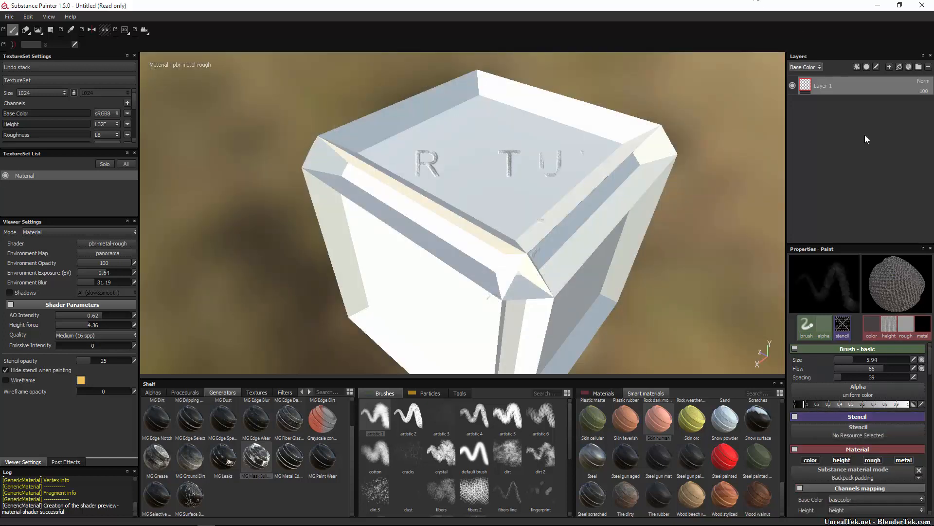
Paint test strokes across the cube's top face with the Backpack padding material.
scroll(890, 423, down, 3)
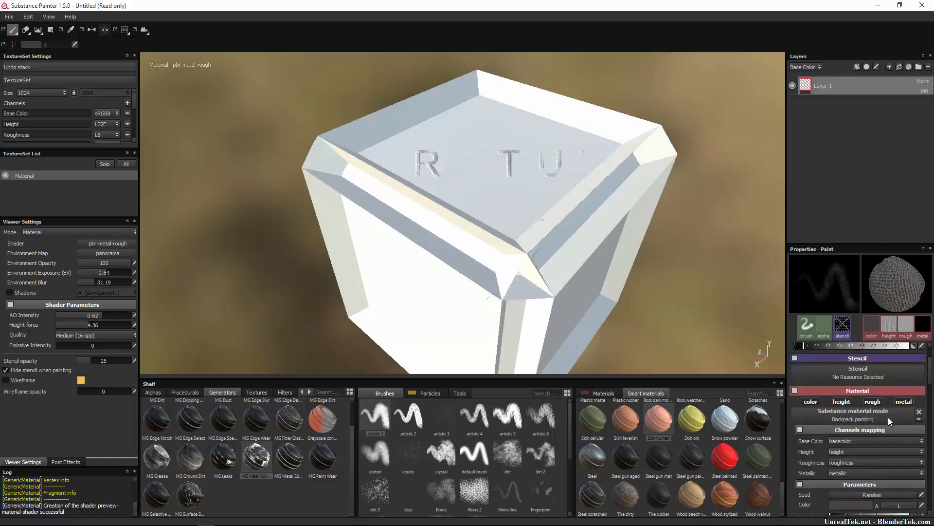
scroll(888, 416, down, 2)
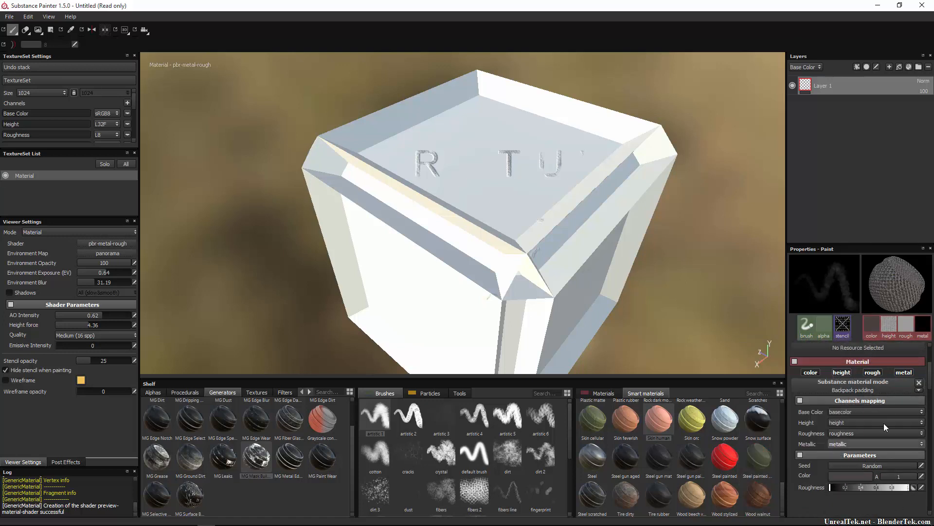
scroll(880, 323, down, 1)
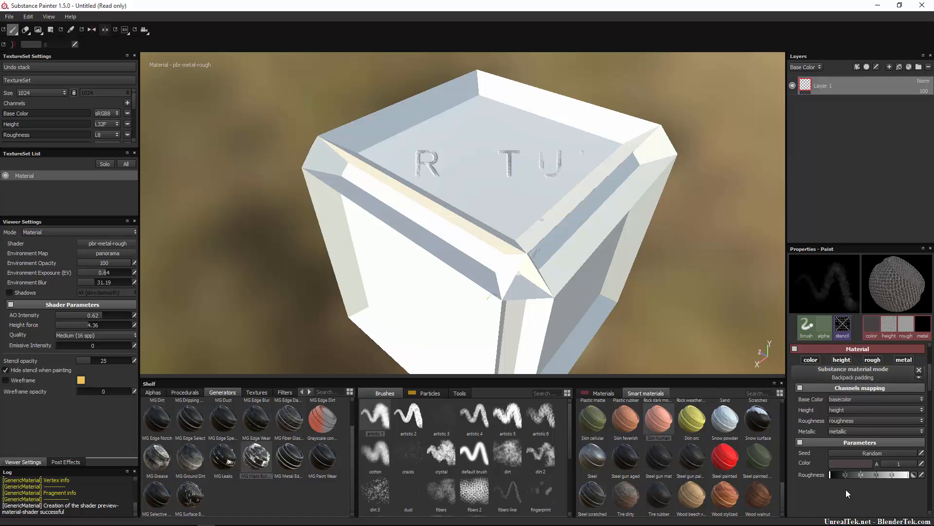
drag(522, 165, 519, 176)
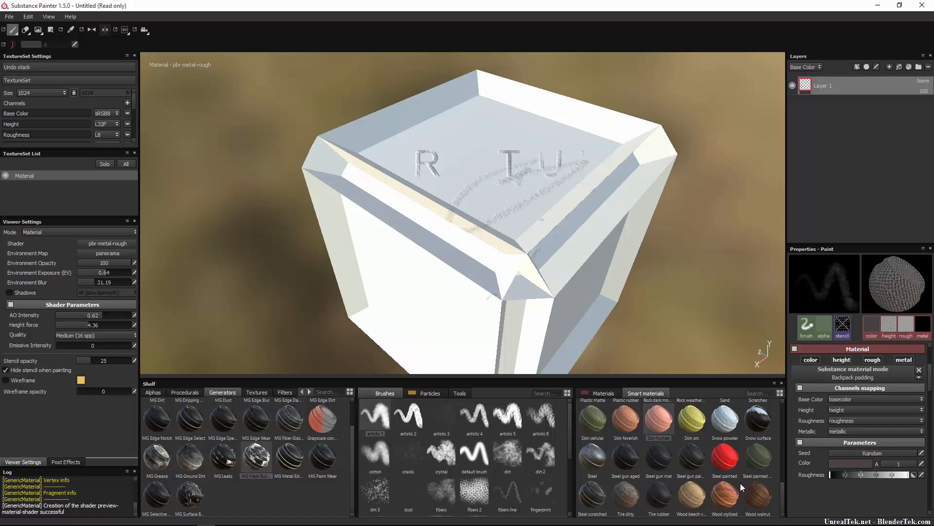
Set the Backpack padding material's color to pure red and paint red strokes across the cube's top face.
click(847, 462)
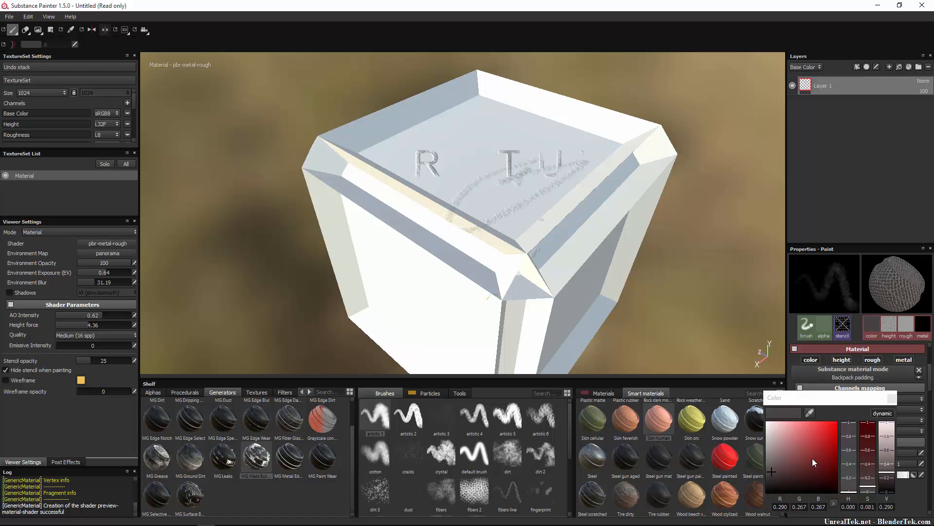
drag(814, 457, 840, 419)
mouse_move(442, 268)
mouse_down()
mouse_move(519, 223)
mouse_move(538, 198)
mouse_up()
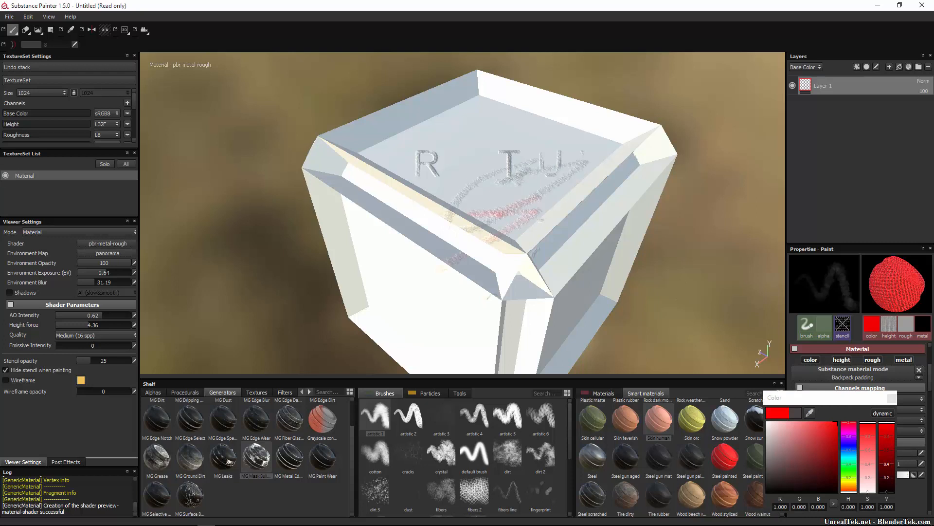
click(900, 503)
click(892, 399)
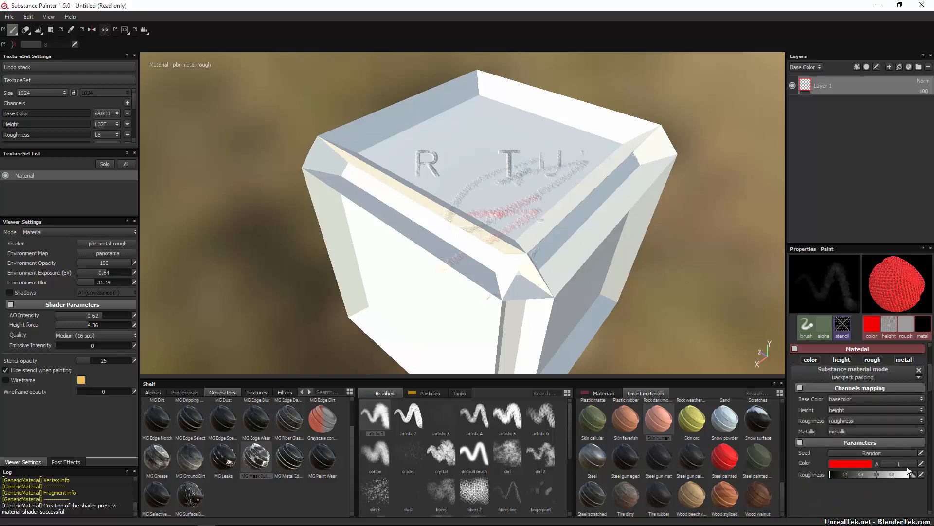
Try the red color's alpha at 0.38 and 0.28, resetting it to 1 each time.
click(895, 465)
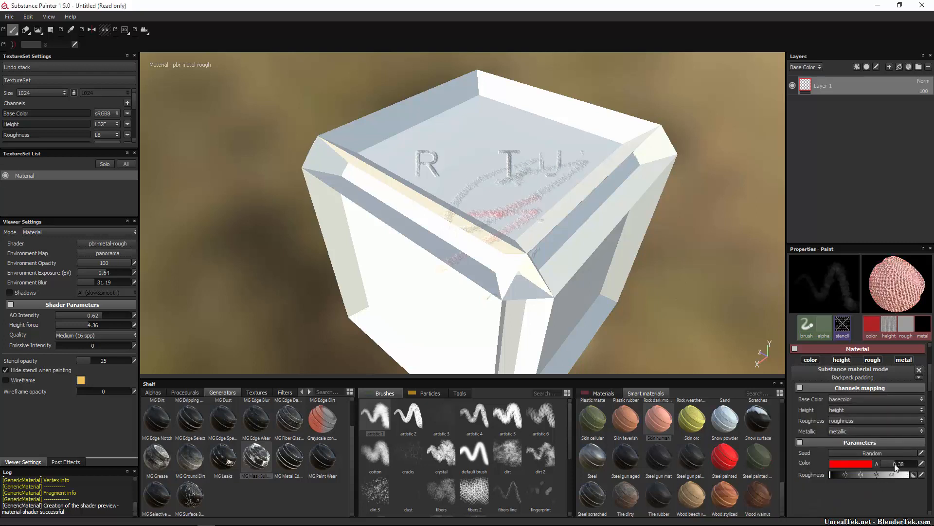
drag(895, 465, 917, 465)
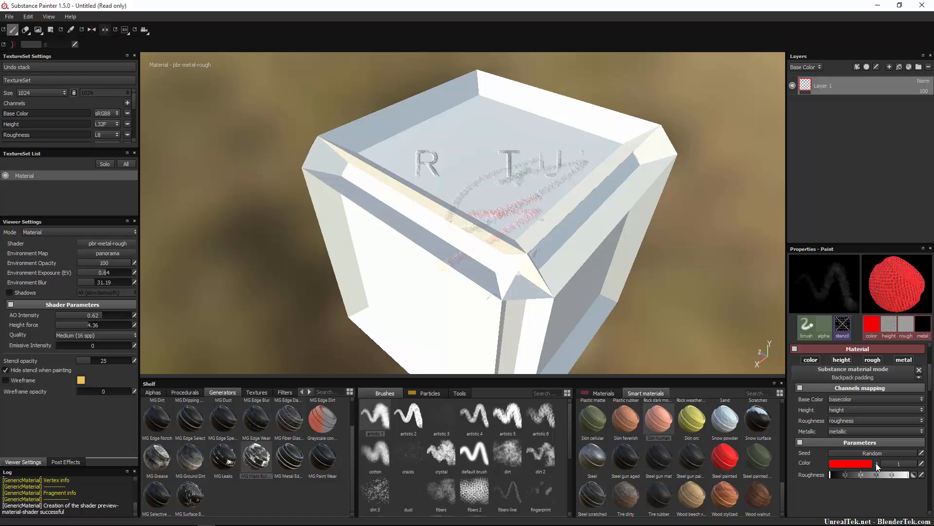
click(892, 463)
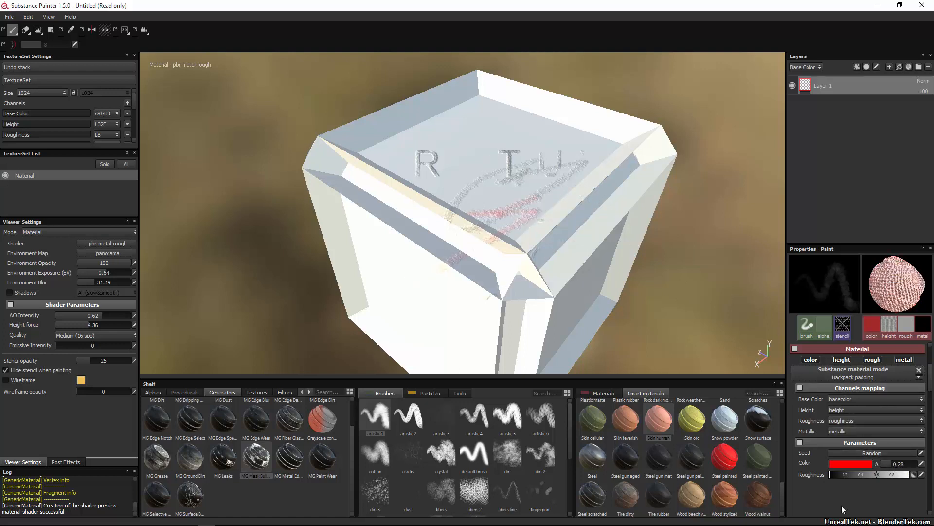
drag(892, 463, 929, 468)
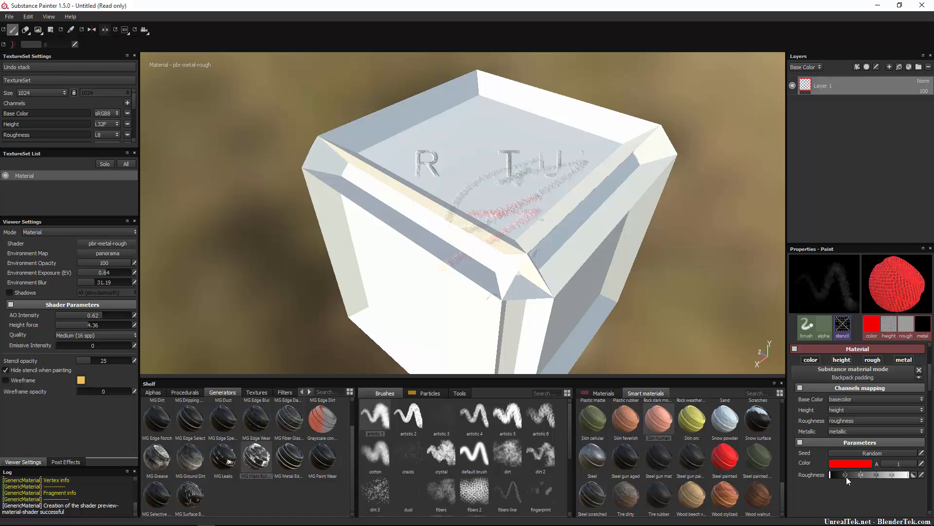
Raise the material's roughness parameter to its maximum and paint more red strokes over the cube's top face.
drag(847, 477, 913, 474)
mouse_move(501, 200)
mouse_down()
mouse_move(482, 214)
mouse_move(559, 144)
mouse_up()
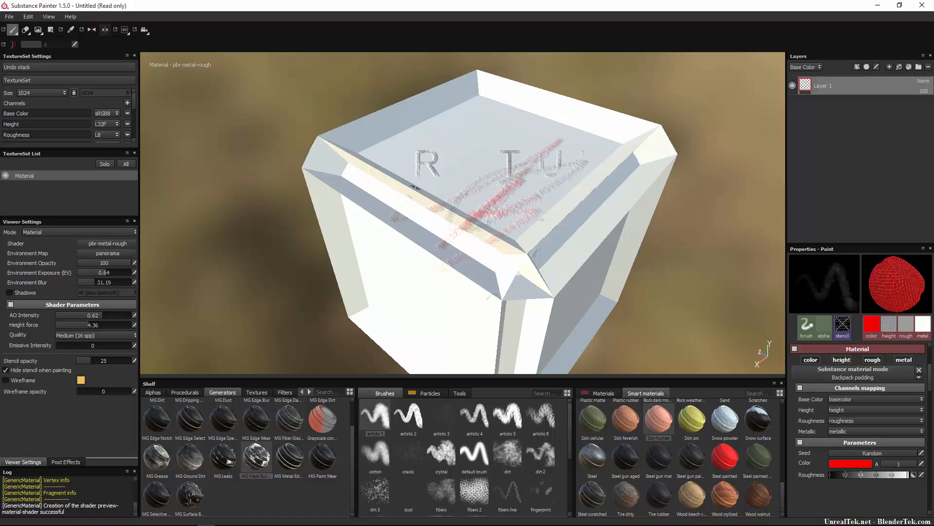
Undo all the painted strokes, restore the empty Layer 1 and select it for painting.
key(ctrl+z)
key(ctrl+z)
key(ctrl+z)
key(ctrl+z)
key(ctrl+z)
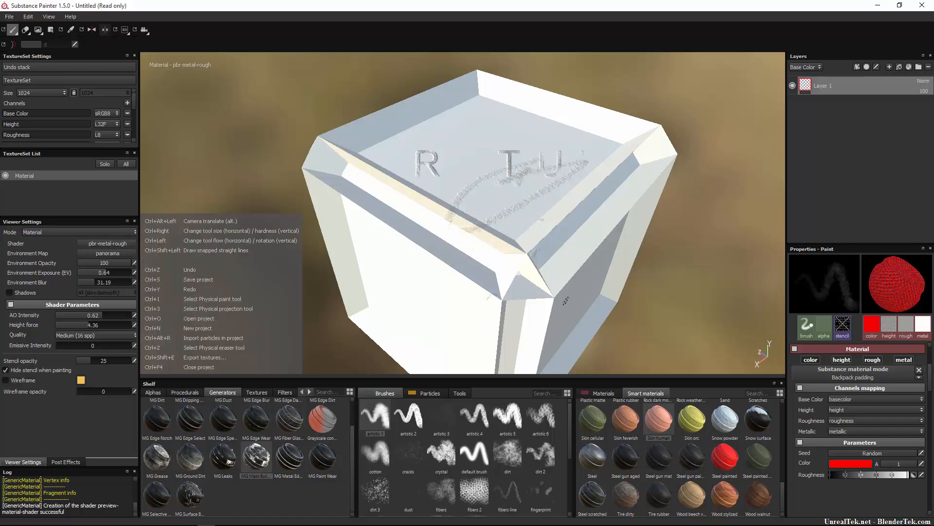
key(ctrl+z)
key(ctrl+z)
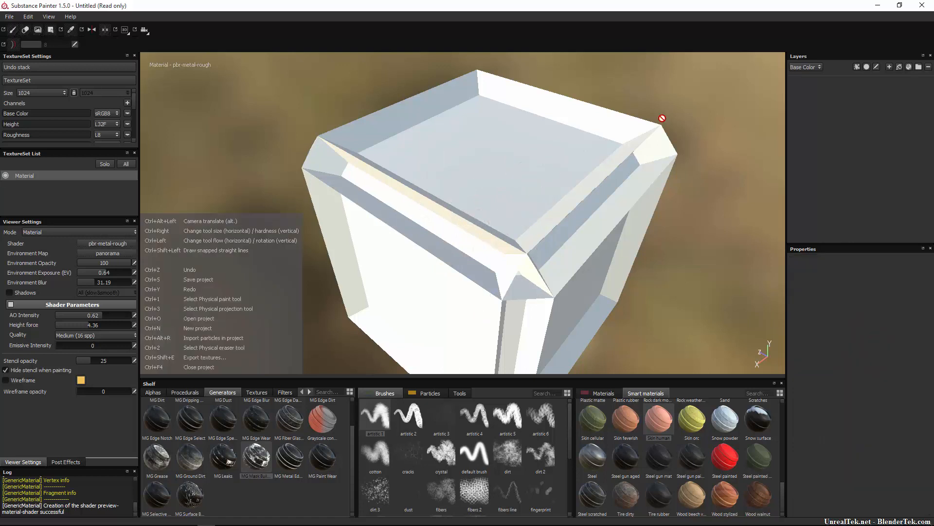
key(ctrl+y)
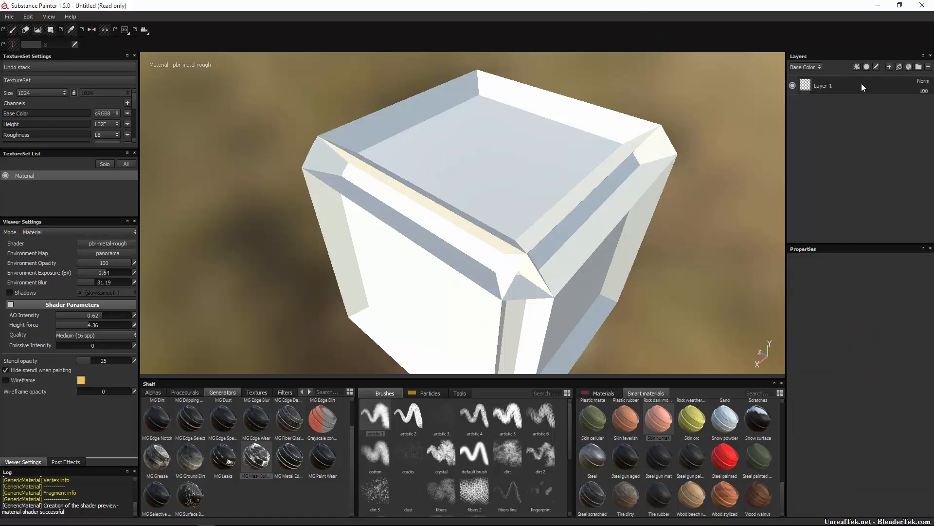
click(832, 84)
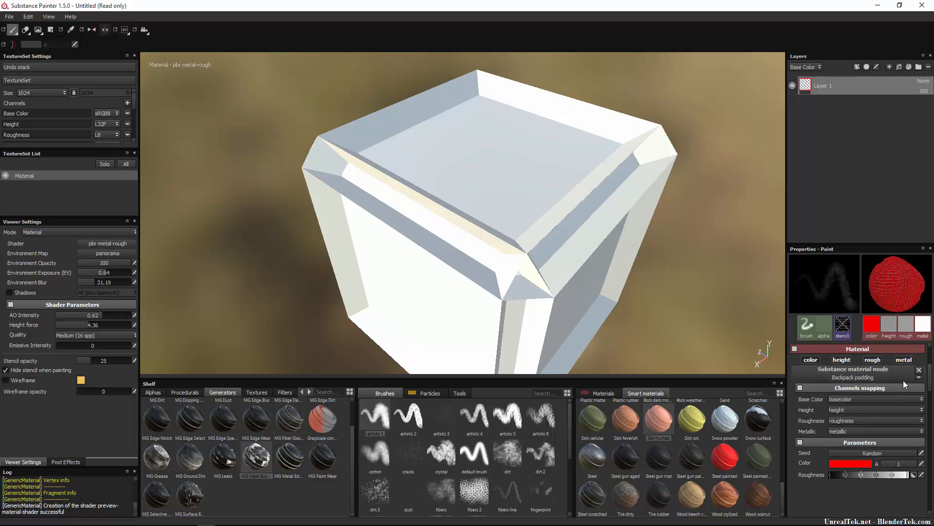
Clear the Backpack padding material from the brush and set its uniform Base Color to pure red.
click(919, 369)
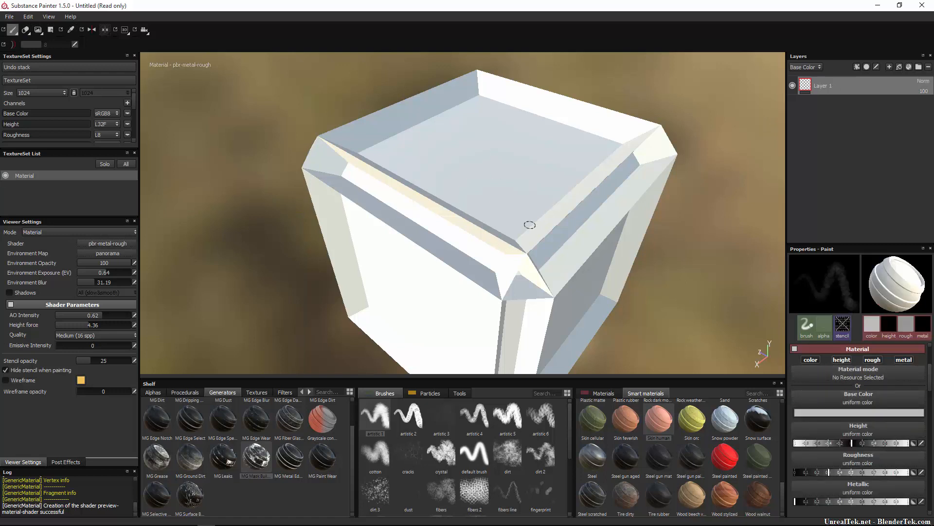
click(870, 413)
click(838, 378)
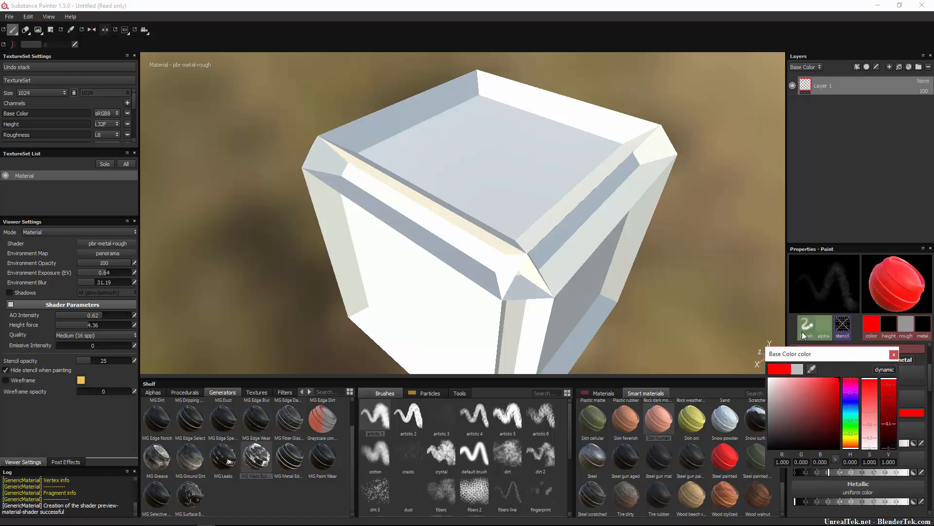
click(895, 355)
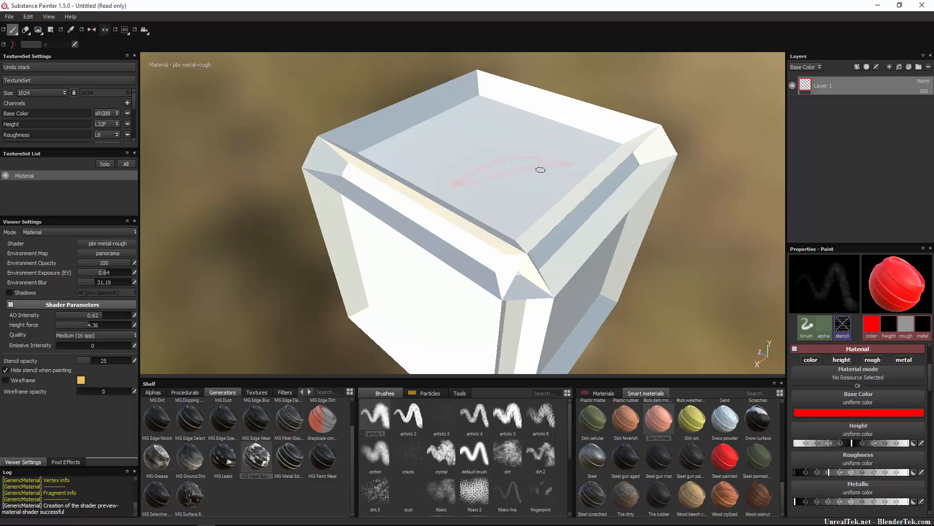
Undo the faint red test strokes on the cube's top face and raise the brush's uniform alpha to full white.
mouse_move(541, 170)
mouse_down()
mouse_move(536, 154)
mouse_move(501, 206)
mouse_move(519, 158)
mouse_up()
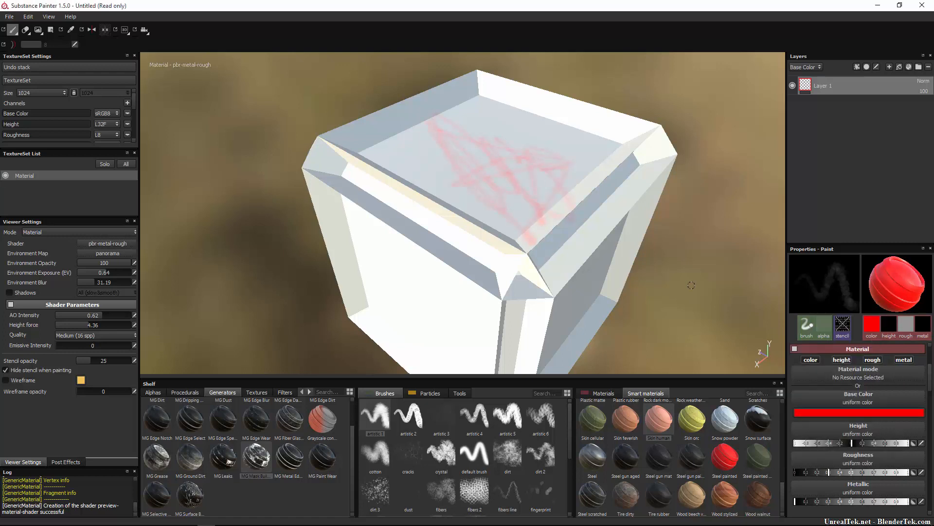
key(ctrl+z)
click(825, 321)
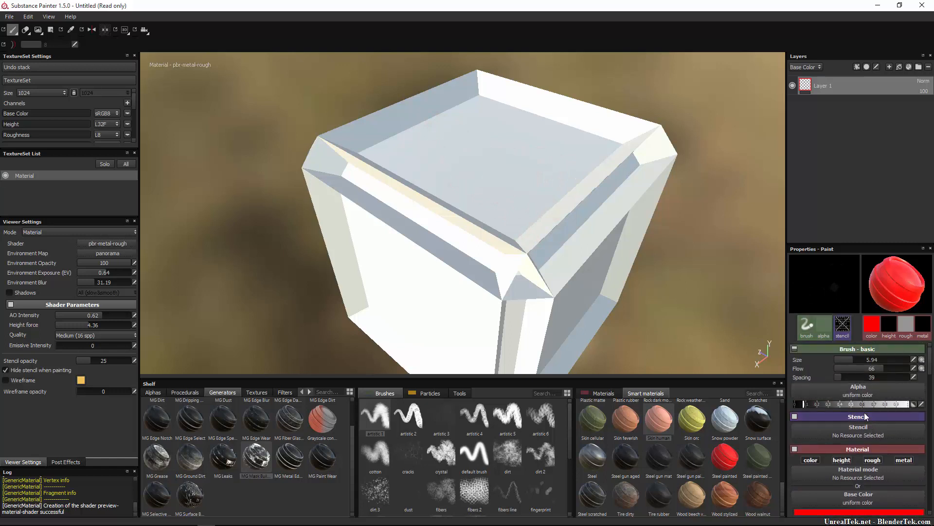
scroll(866, 411, down, 5)
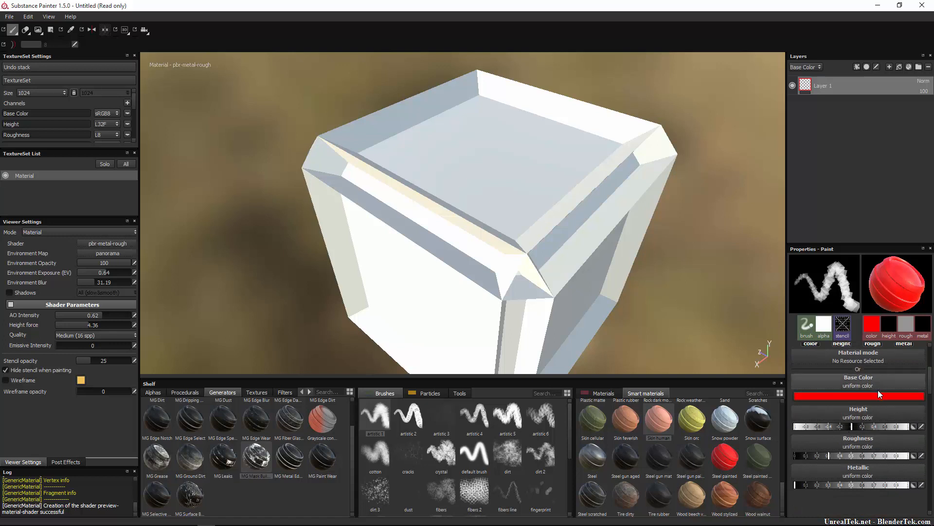
click(879, 395)
click(881, 509)
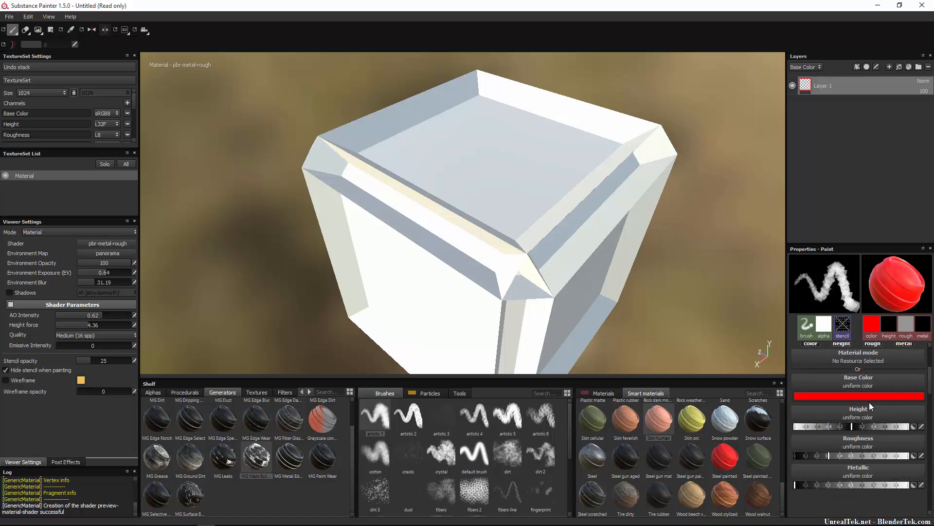
click(869, 392)
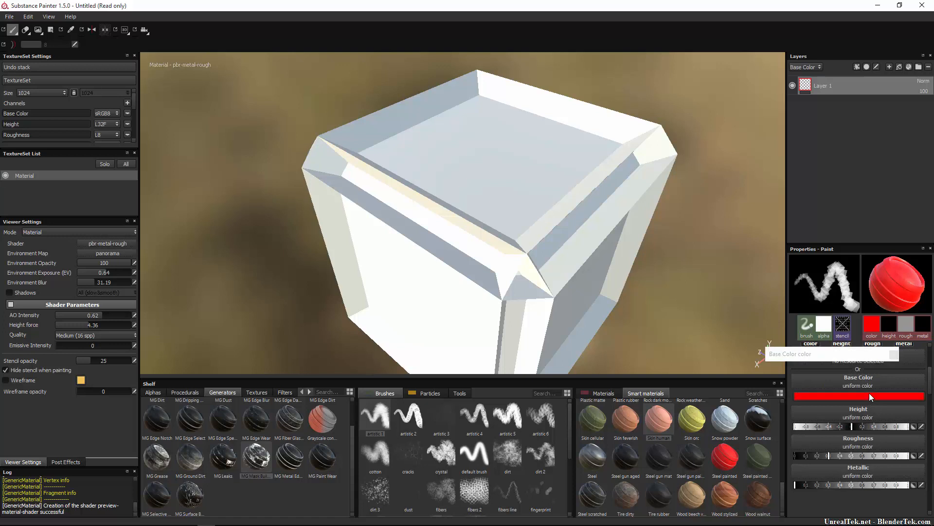
click(895, 355)
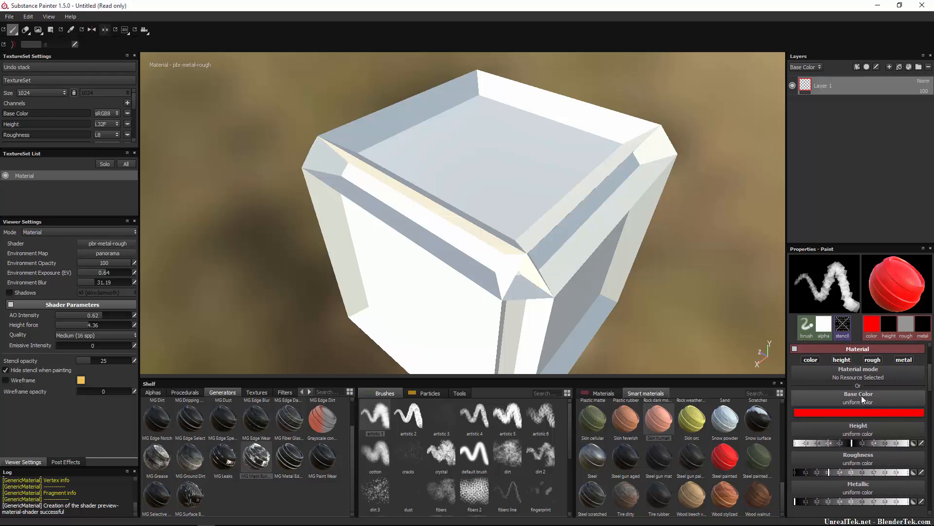
Adjust the brush material's Height and try red strokes with it across the cube's top face.
mouse_move(551, 186)
mouse_down()
mouse_move(482, 207)
mouse_move(404, 195)
mouse_move(559, 185)
mouse_move(466, 229)
mouse_up()
key(ctrl+z)
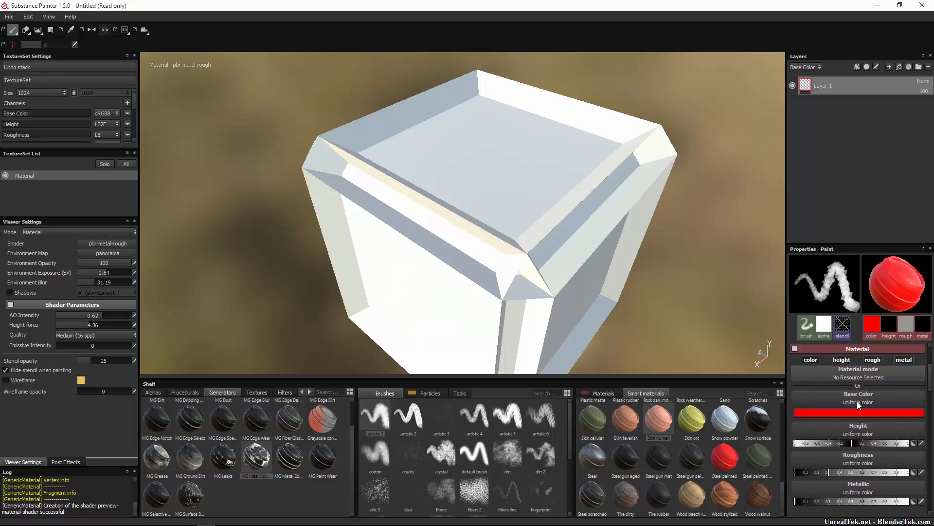
mouse_move(856, 442)
mouse_down()
mouse_move(775, 440)
mouse_move(828, 449)
mouse_move(742, 437)
mouse_up()
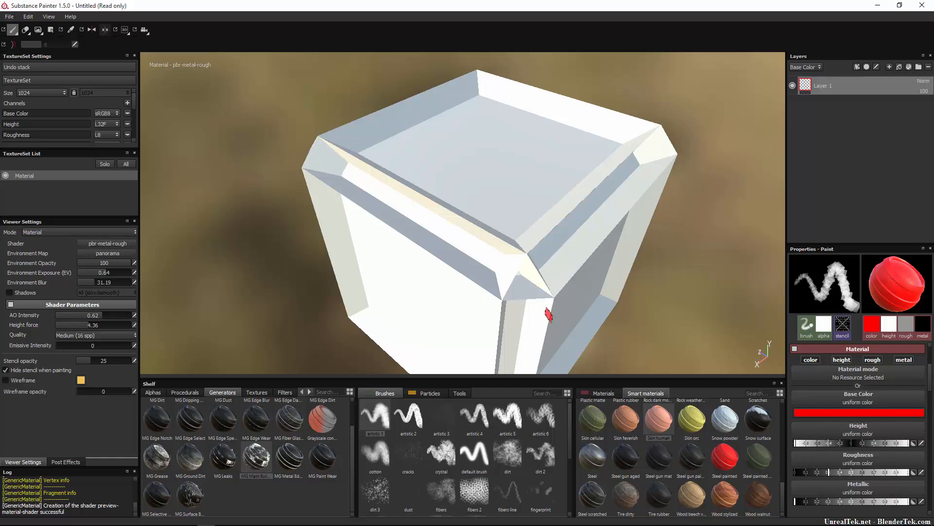
mouse_move(554, 153)
mouse_down()
mouse_move(463, 213)
mouse_move(568, 154)
mouse_up()
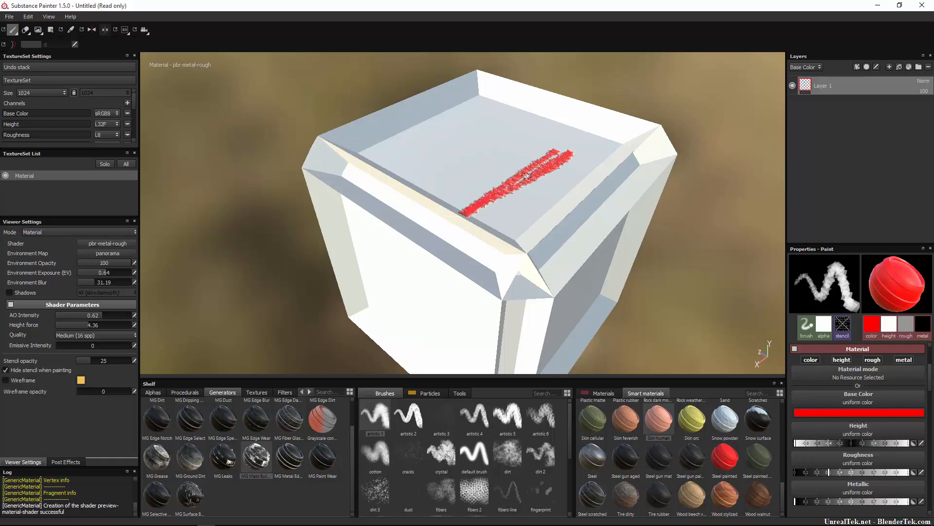
scroll(564, 156, down, 2)
scroll(490, 181, up, 4)
scroll(490, 181, up, 4)
mouse_move(490, 182)
alt+mouse_down()
mouse_move(589, 180)
mouse_move(557, 217)
mouse_move(609, 229)
mouse_move(409, 255)
mouse_move(406, 271)
alt+mouse_up()
mouse_move(600, 133)
mouse_down()
mouse_move(602, 171)
mouse_move(630, 138)
mouse_move(557, 158)
mouse_up()
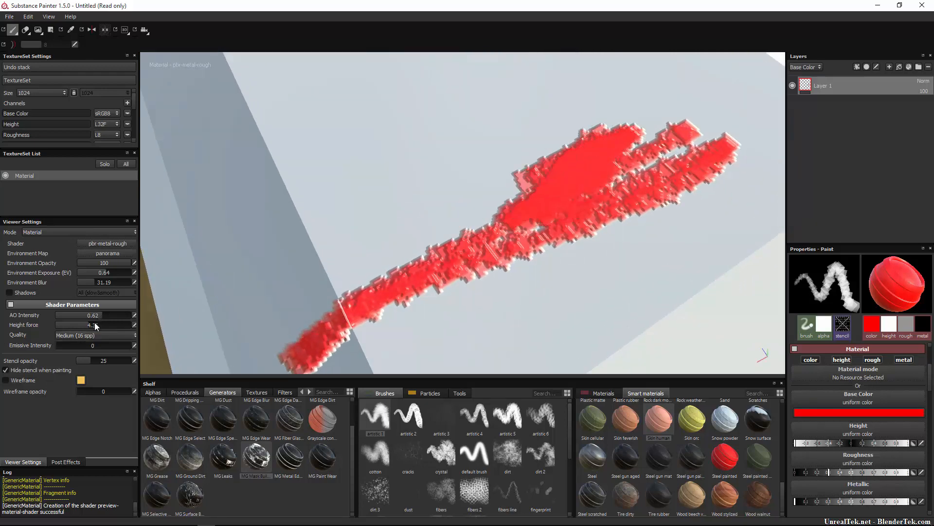
Set the shader's Height force to 10 and add a red stroke and dabs beside the existing paint.
click(129, 325)
drag(538, 171, 445, 179)
click(431, 130)
click(479, 105)
click(517, 97)
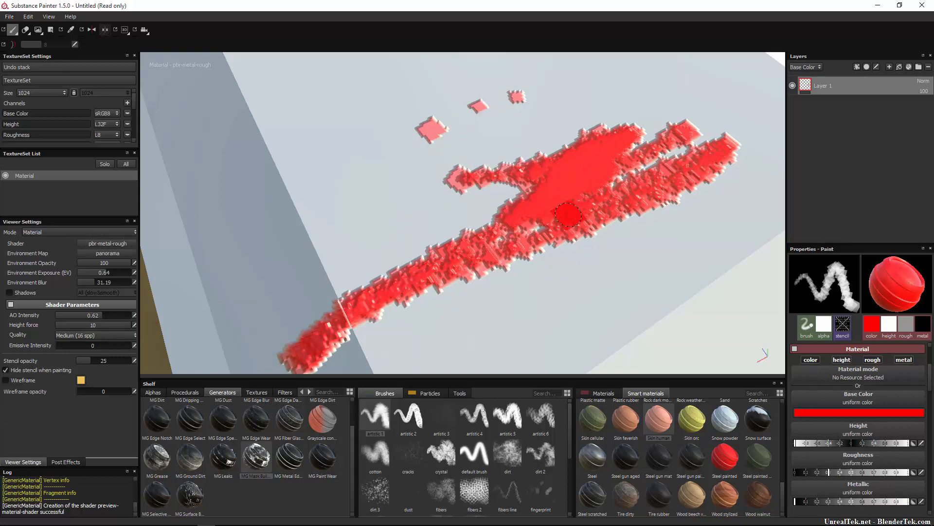
Try other Height values for the brush material with a red stroke and a few single dabs on the top face.
mouse_move(901, 444)
mouse_down()
mouse_move(803, 443)
mouse_move(851, 446)
mouse_up()
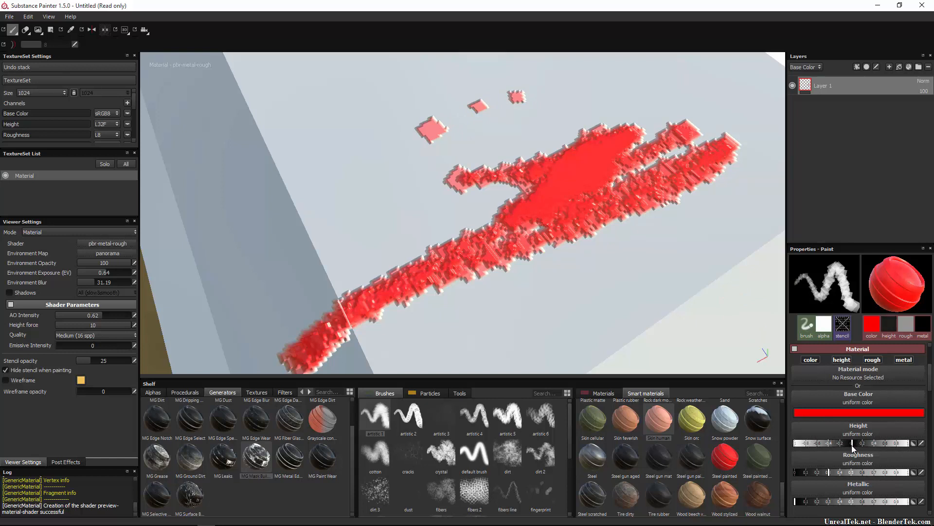
drag(308, 162, 372, 206)
key(ctrl+z)
drag(853, 444, 909, 443)
click(299, 107)
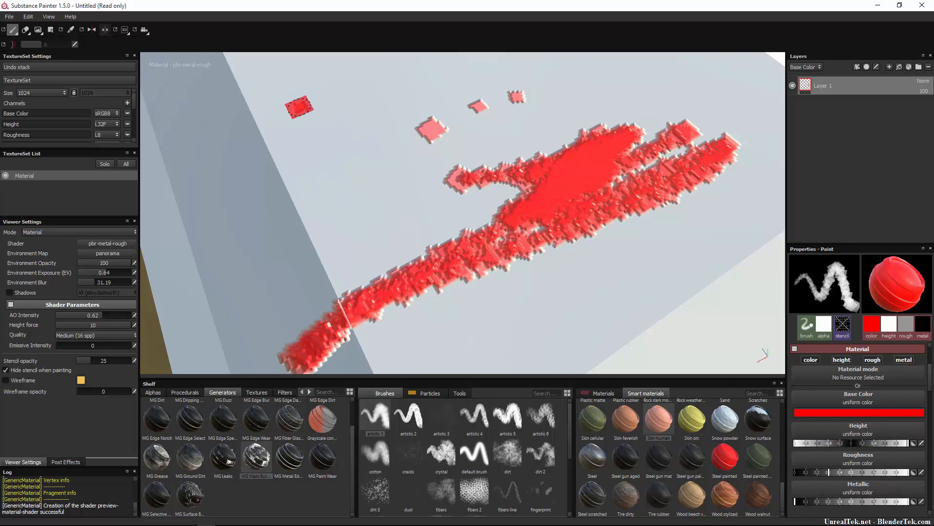
click(366, 172)
click(353, 87)
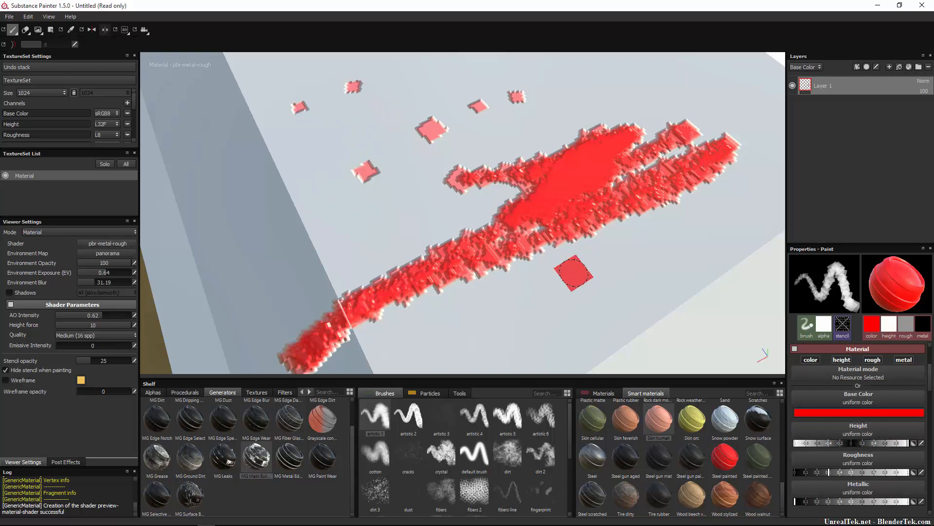
Undo all the red strokes and dabs on the top face and reset the material's Height to 0.
key(ctrl+z)
key(ctrl+z)
key(ctrl+z)
key(ctrl+z)
key(ctrl+z)
key(ctrl+z)
key(ctrl+z)
key(ctrl+z)
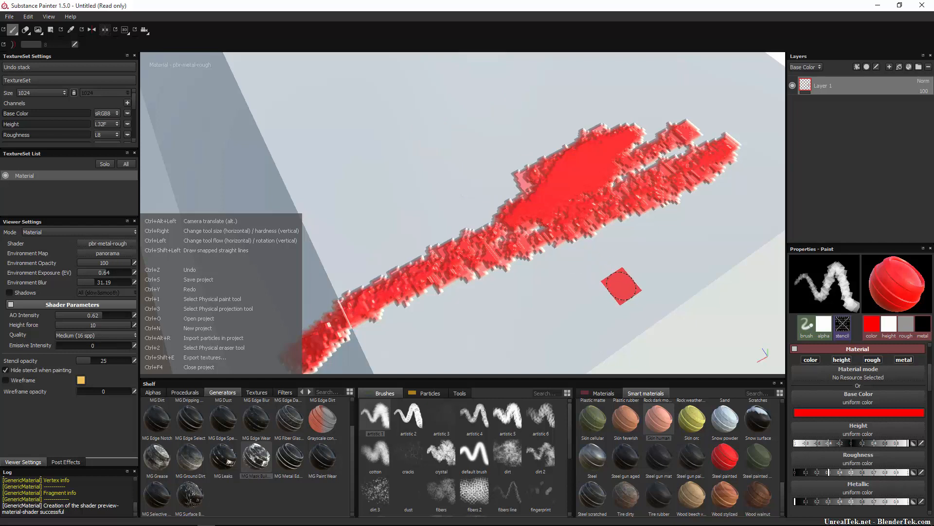
click(851, 443)
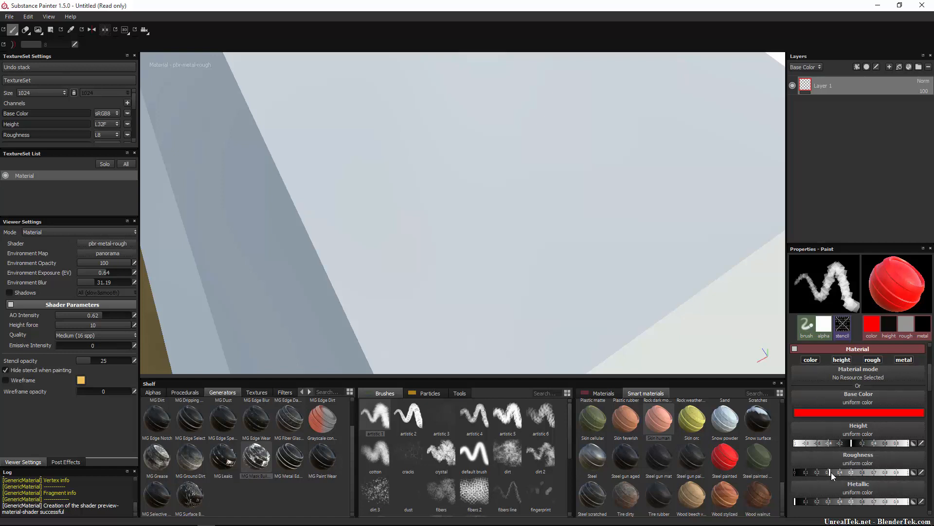
Try the material's Roughness at maximum and at 0 with red strokes on the top face, undoing each test.
drag(831, 472, 909, 472)
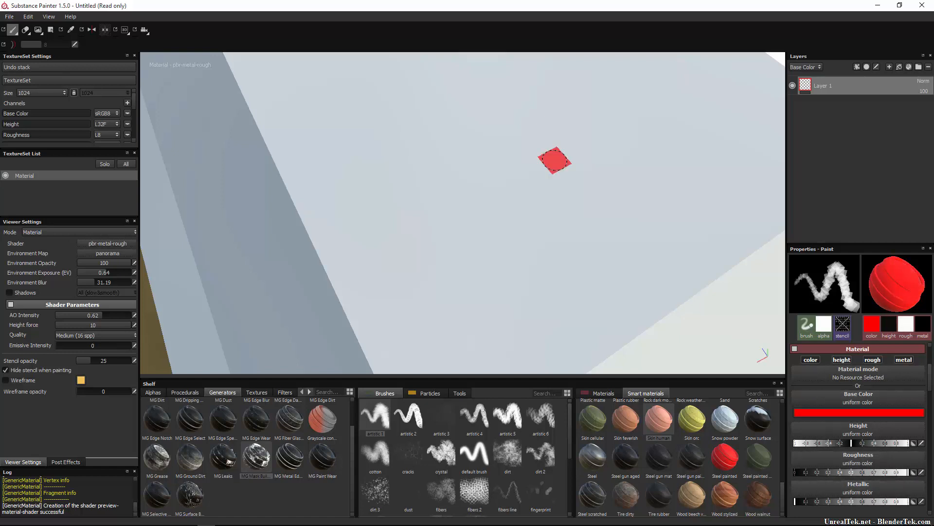
mouse_move(555, 139)
mouse_down()
mouse_move(419, 188)
mouse_move(634, 146)
mouse_move(457, 213)
mouse_move(271, 206)
mouse_move(442, 157)
mouse_up()
key(ctrl+z)
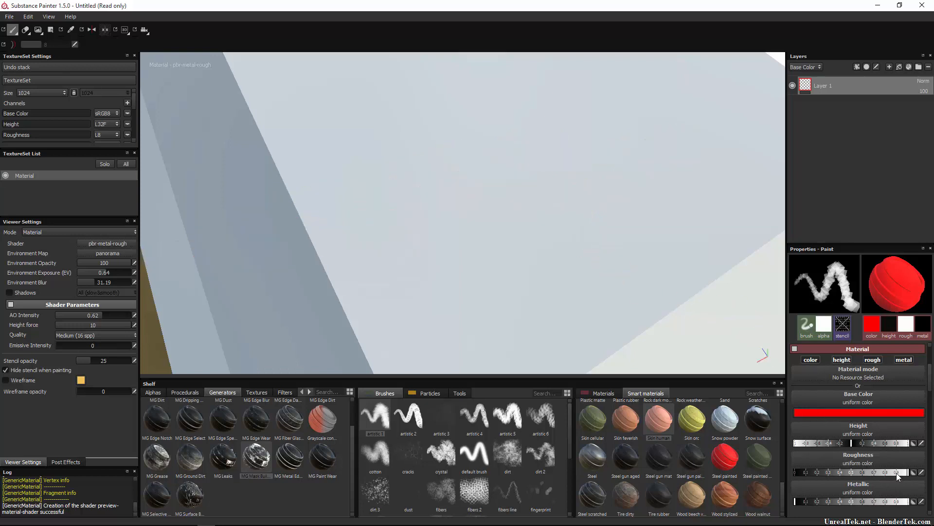
drag(899, 471, 781, 478)
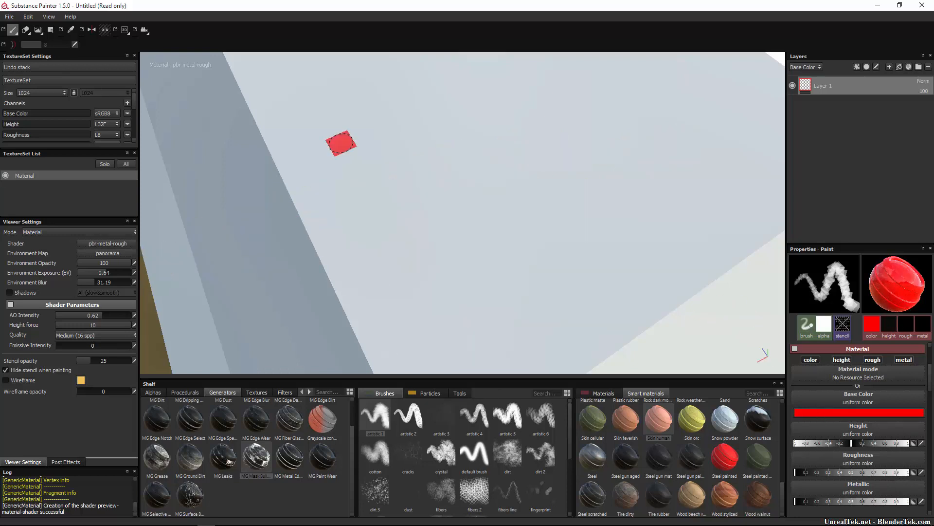
mouse_move(578, 132)
mouse_down()
mouse_move(507, 165)
mouse_move(774, 81)
mouse_move(597, 142)
mouse_move(553, 259)
mouse_move(590, 214)
mouse_move(524, 242)
mouse_move(565, 253)
mouse_move(578, 231)
mouse_up()
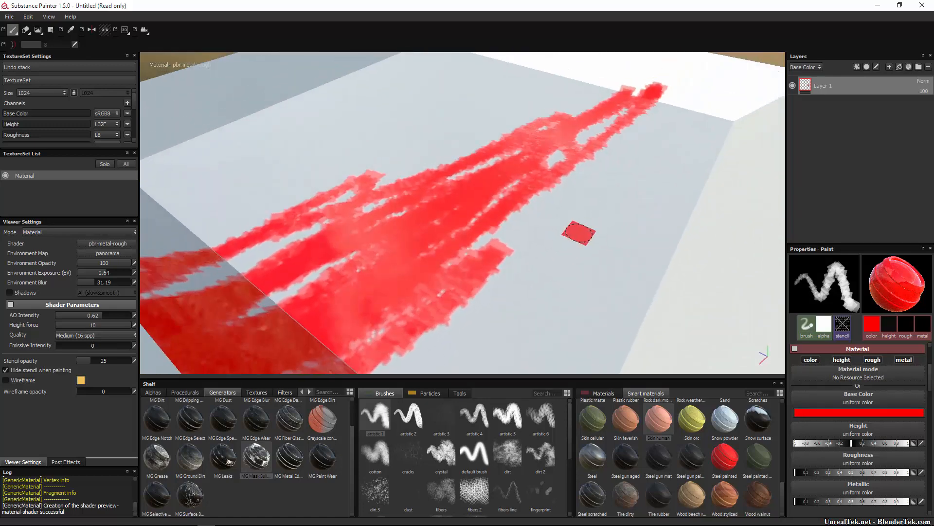
key(ctrl+z)
Try a Roughness of about 0.5 with a red stroke across the top face and undo the stroke.
click(852, 472)
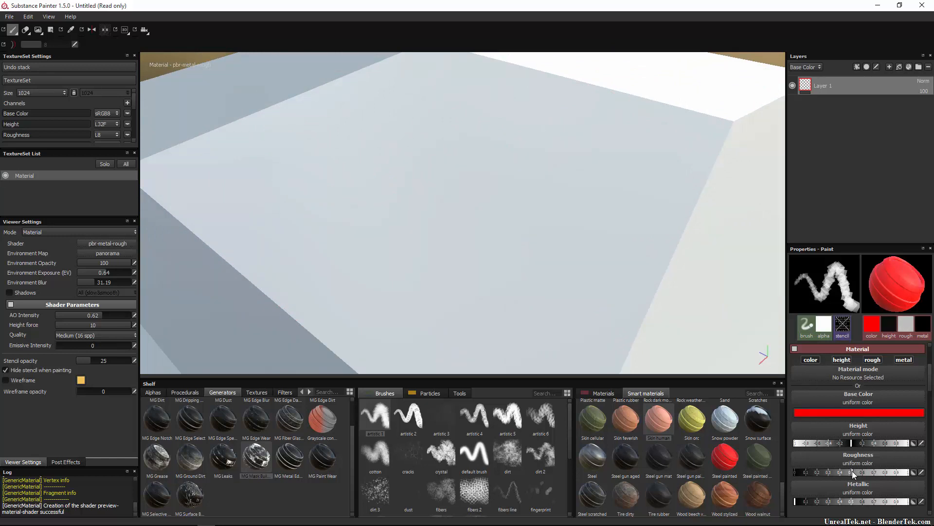
mouse_move(484, 229)
mouse_down()
mouse_move(281, 277)
mouse_move(778, 110)
mouse_up()
mouse_move(471, 362)
alt+mouse_down()
mouse_move(442, 375)
mouse_move(471, 358)
alt+mouse_up()
key(ctrl+z)
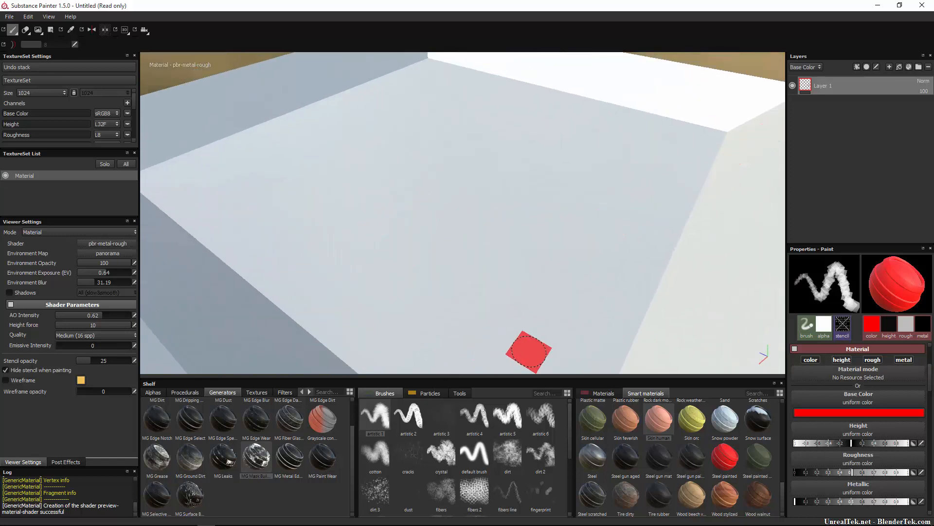
Raise the material's Metallic value to maximum, test it with a red scribble and undo the scribble.
drag(811, 505, 908, 501)
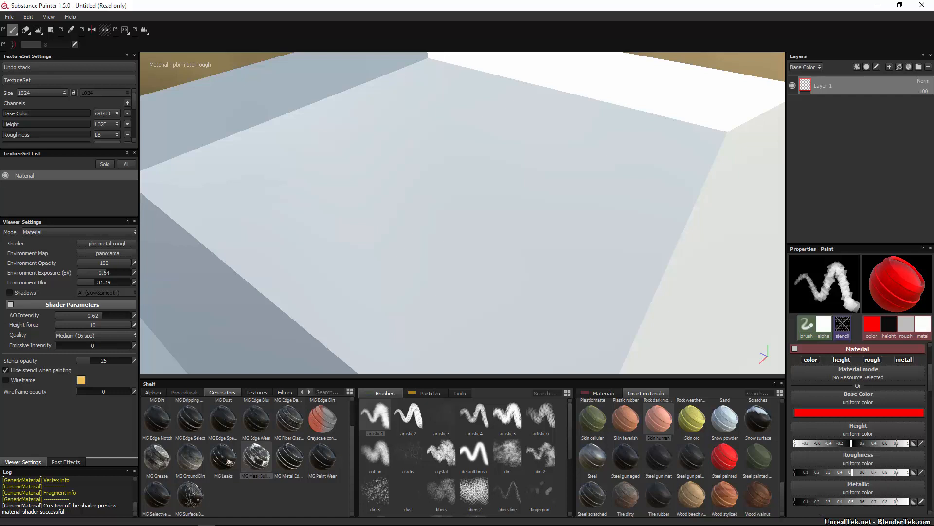
mouse_move(394, 199)
mouse_down()
mouse_move(386, 202)
mouse_move(494, 258)
mouse_move(685, 273)
mouse_move(599, 257)
mouse_move(526, 285)
mouse_up()
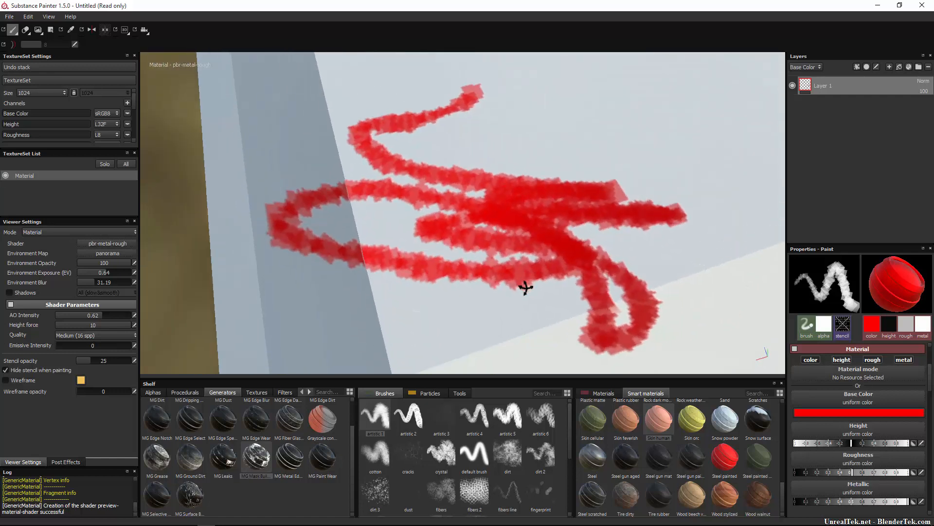
key(ctrl+z)
Lower the metallic material's Roughness to 0, test it with broad red strokes and undo them.
drag(862, 473, 740, 475)
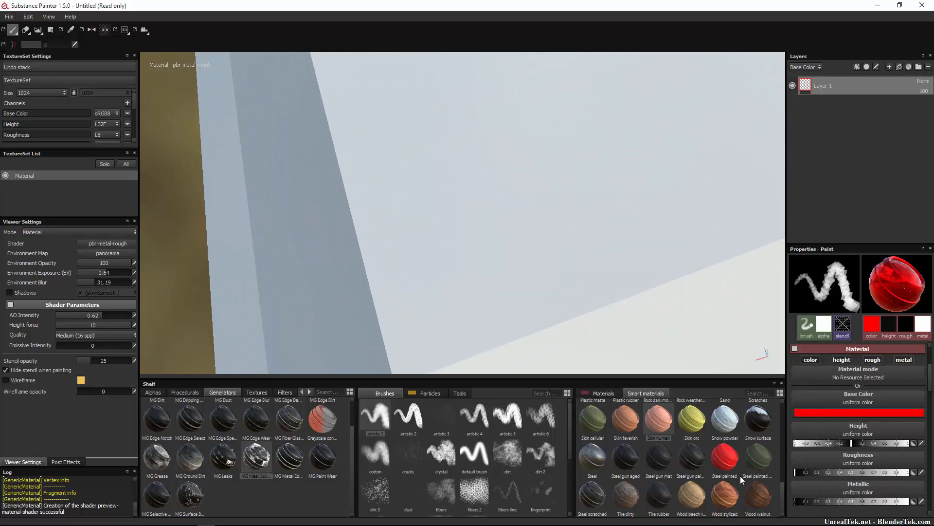
mouse_move(432, 182)
mouse_down()
mouse_move(701, 125)
mouse_move(535, 199)
mouse_move(747, 168)
mouse_move(236, 336)
mouse_move(782, 144)
mouse_up()
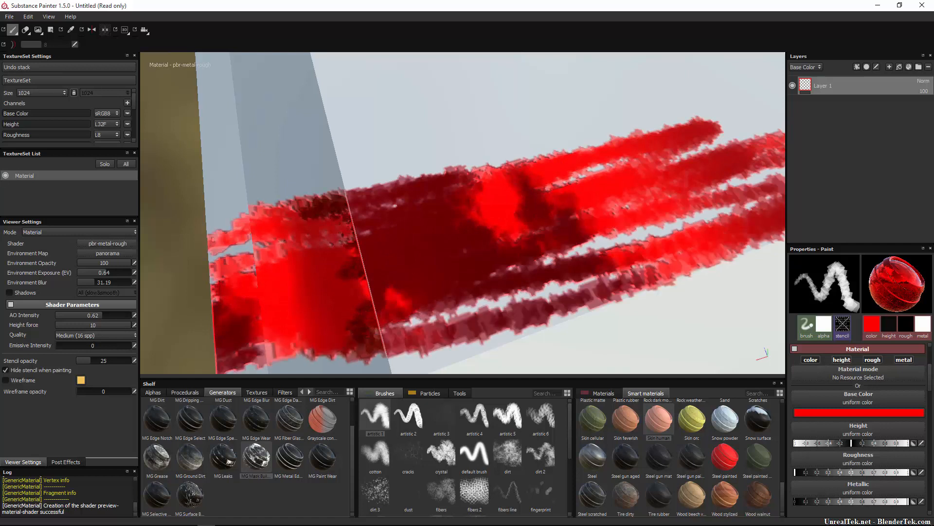
key(ctrl+z)
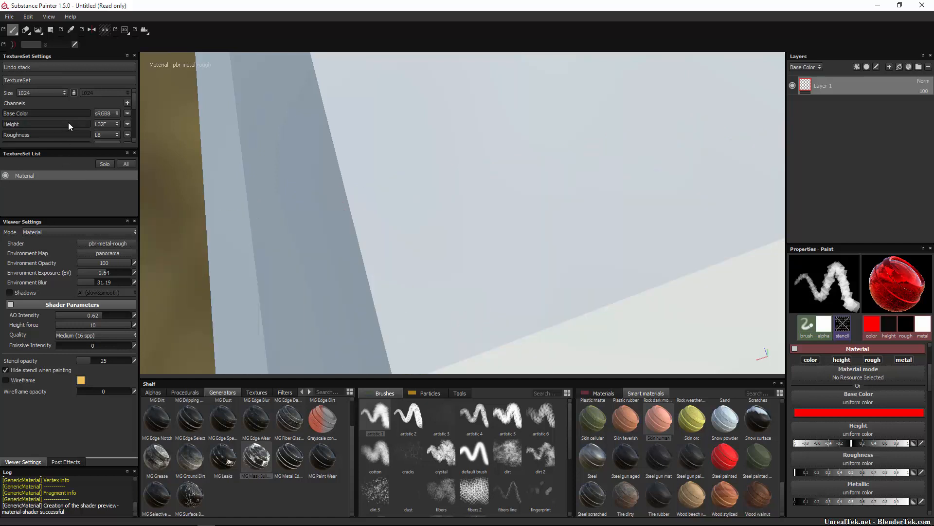
Add an Emissive channel to the texture set and enable it in the brush material.
click(127, 103)
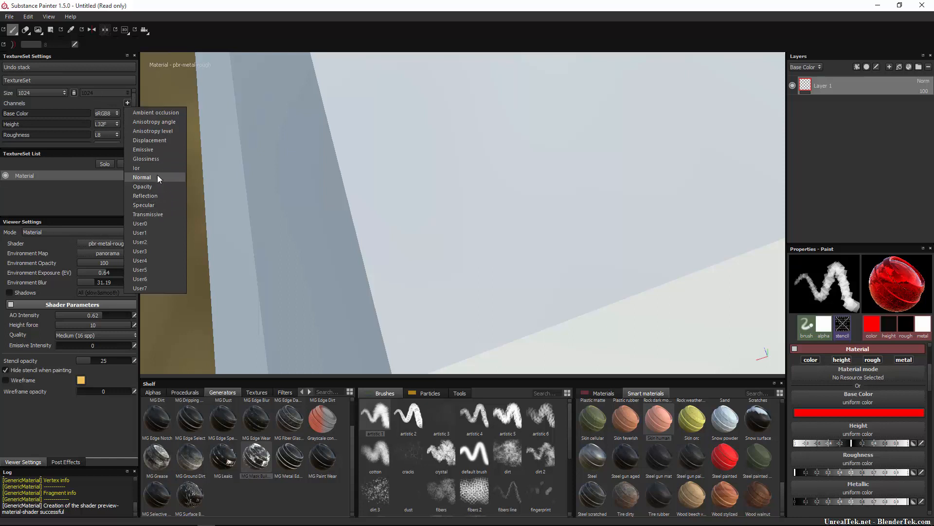
click(154, 149)
scroll(106, 127, down, 3)
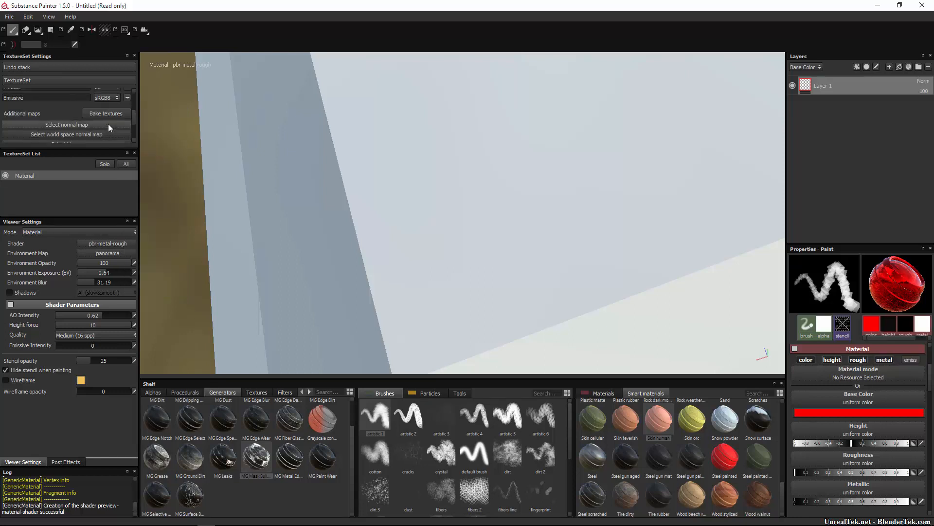
click(908, 360)
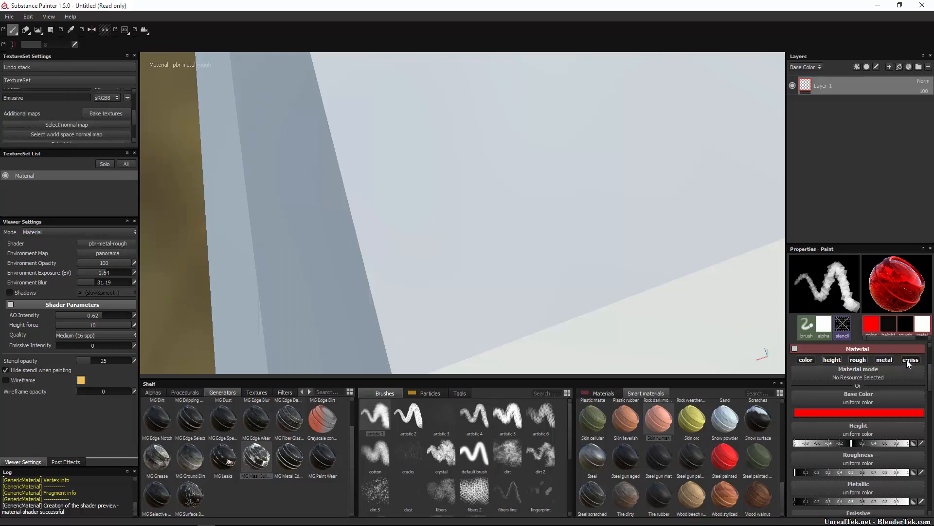
Disable the material's emissive, metal, rough and height channels and paint a color-only red scribble over the top face.
click(910, 359)
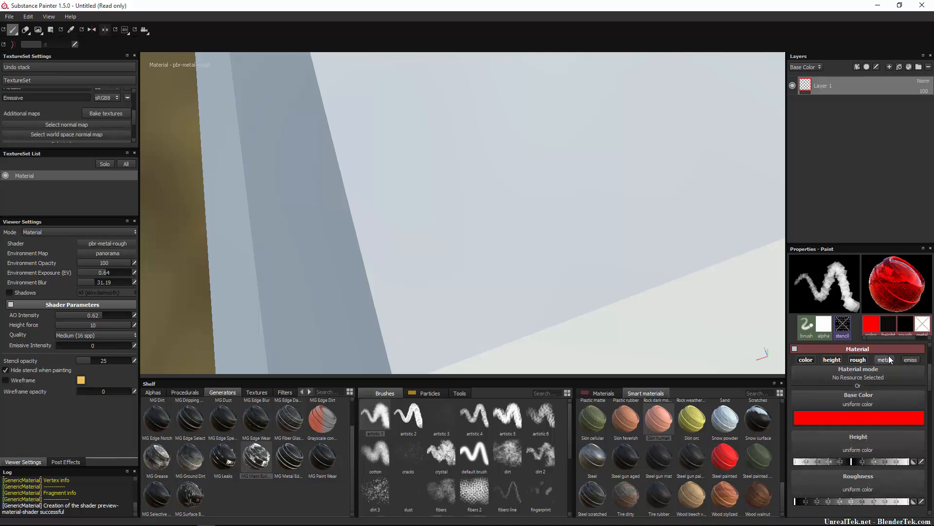
click(884, 360)
click(858, 359)
click(832, 360)
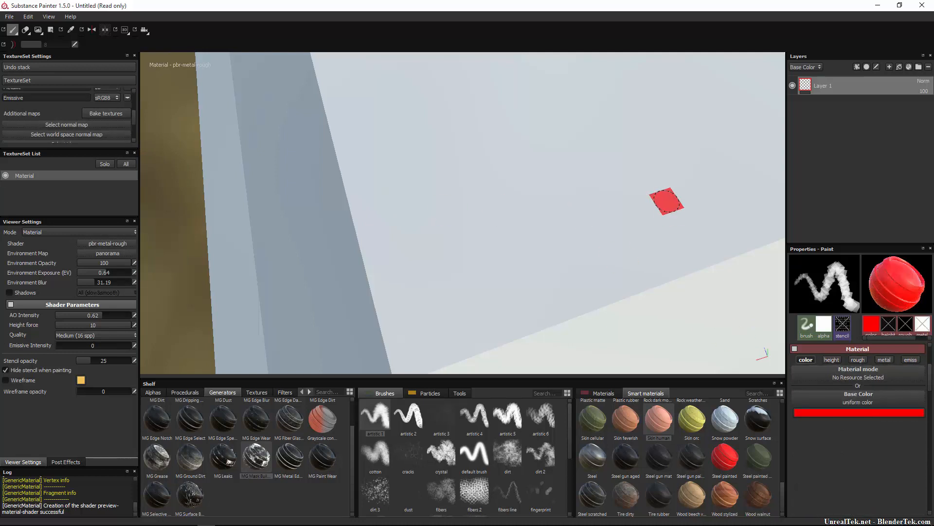
mouse_move(590, 107)
mouse_down()
mouse_move(472, 161)
mouse_move(661, 159)
mouse_move(453, 250)
mouse_move(504, 344)
mouse_move(663, 194)
mouse_move(676, 283)
mouse_up()
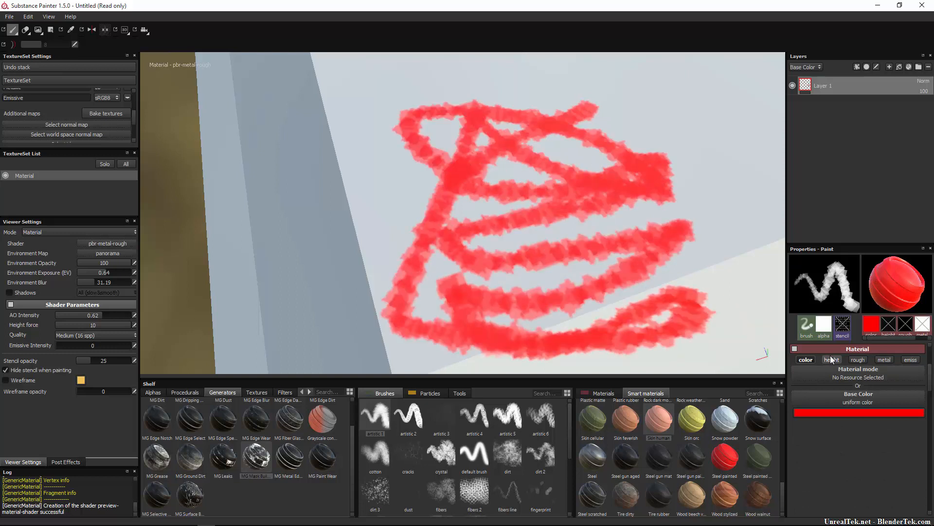
Switch the brush material from the color channel to height only and paint a height stroke over the top face.
click(809, 360)
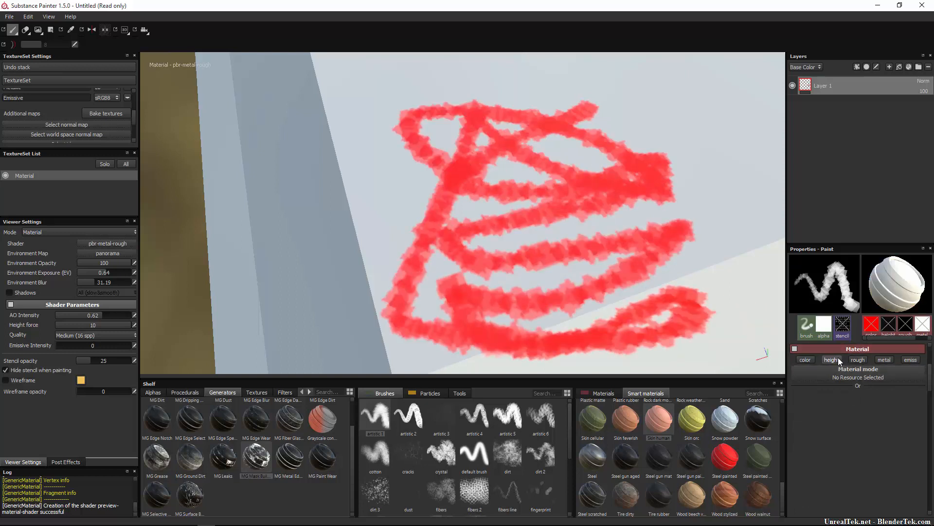
click(831, 360)
mouse_move(617, 111)
mouse_down()
mouse_move(553, 243)
mouse_move(627, 120)
mouse_move(680, 196)
mouse_move(705, 146)
mouse_move(707, 211)
mouse_move(752, 152)
mouse_up()
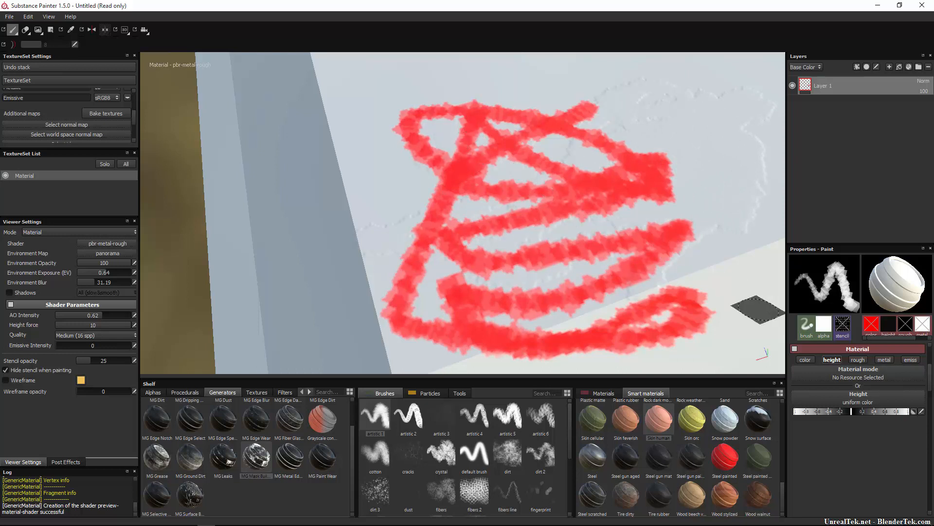
Raise the roughness-only material's Roughness to its maximum, switch to the metallic channel only and paint a metallic stroke over the red scribble.
click(869, 357)
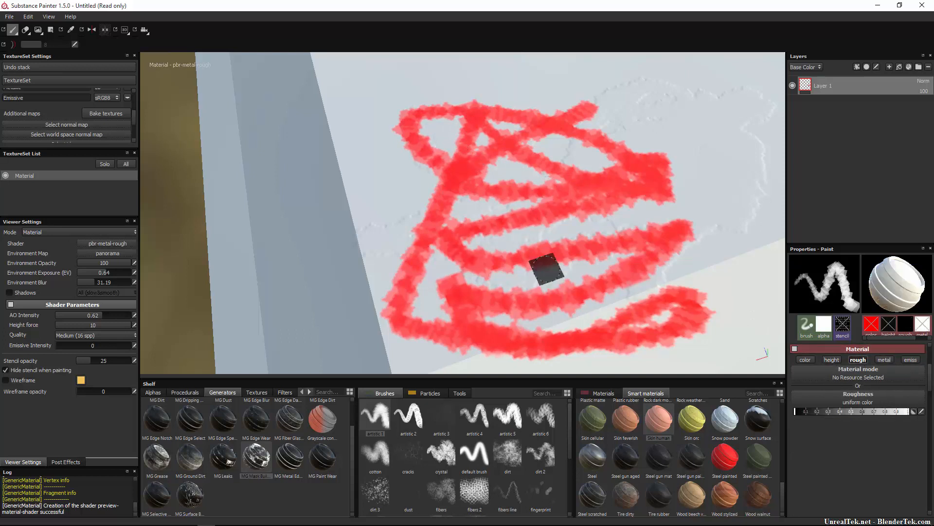
click(849, 411)
drag(849, 411, 908, 411)
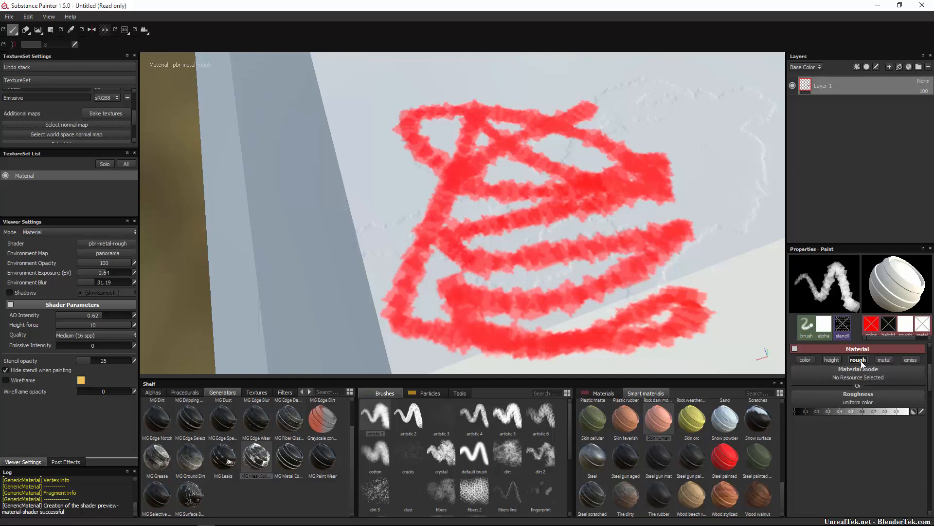
click(883, 360)
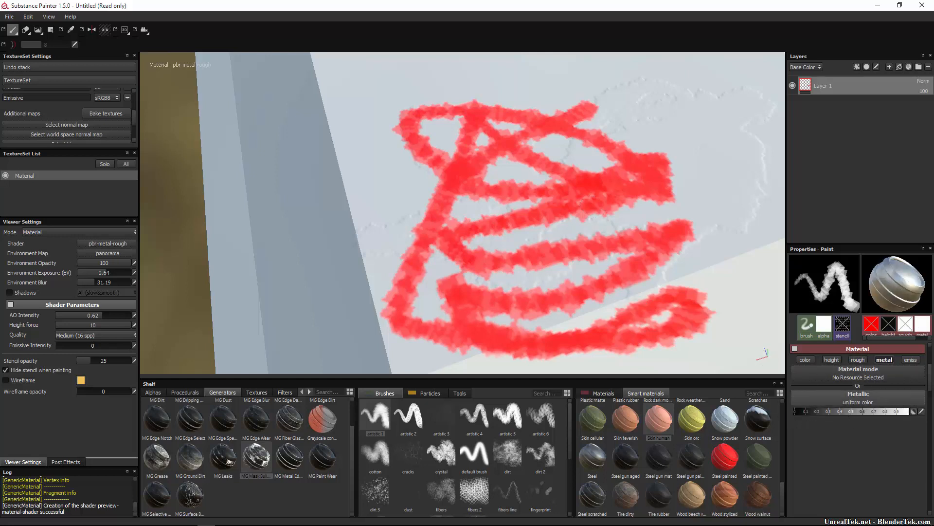
mouse_move(549, 233)
mouse_down()
mouse_move(397, 244)
mouse_move(493, 213)
mouse_move(348, 246)
mouse_move(559, 188)
mouse_up()
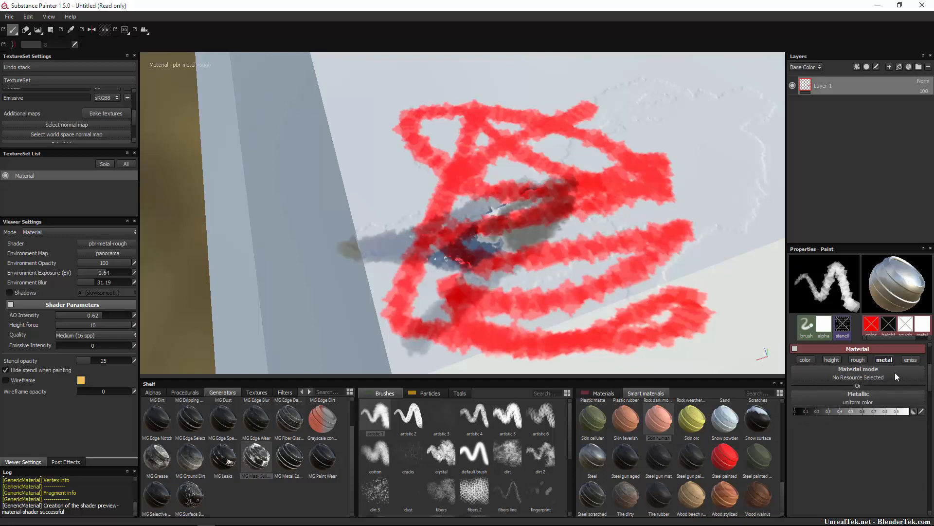
Switch the brush material to emissive only, set the shader's Emissive Intensity to 10 and paint glowing strokes across the top face and bevel.
click(881, 361)
click(910, 360)
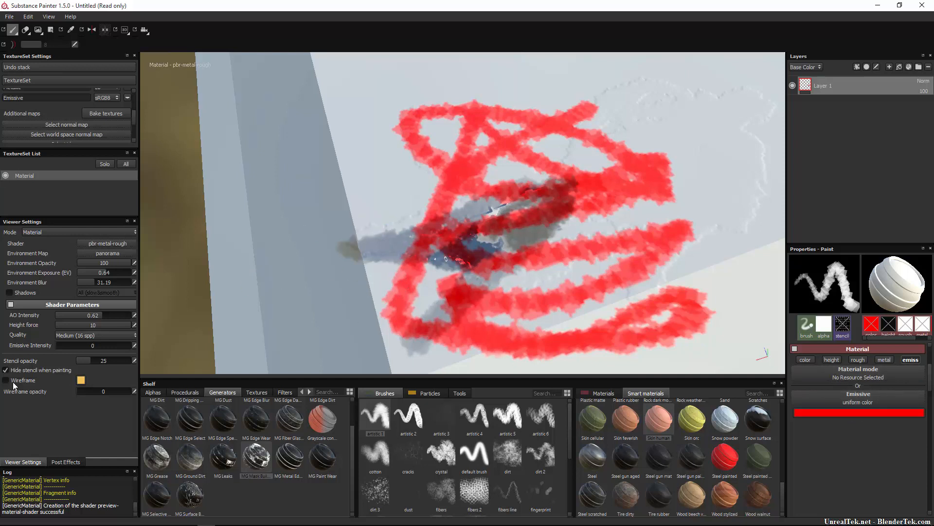
drag(55, 349, 145, 350)
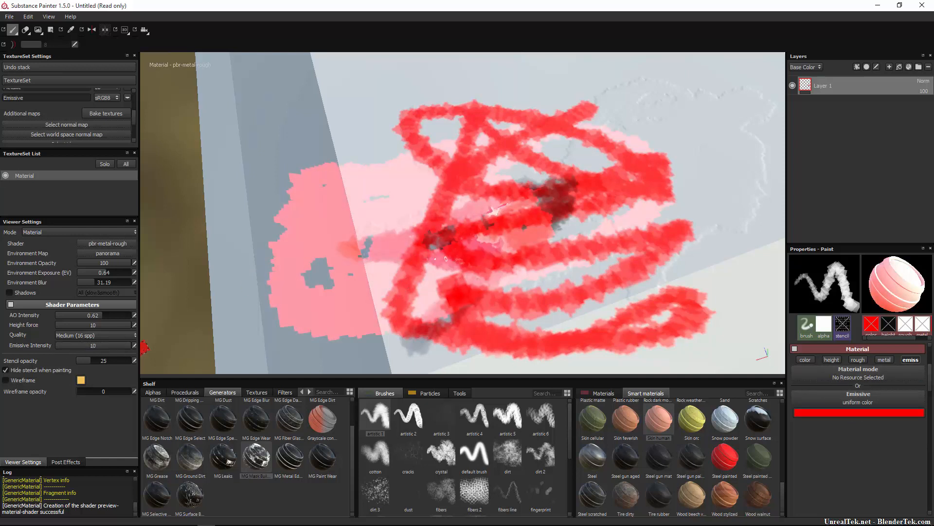
Enable the color, height, rough and metal channels alongside emissive and paint broad red scribbles over the top face.
click(832, 360)
click(808, 361)
click(858, 359)
click(886, 360)
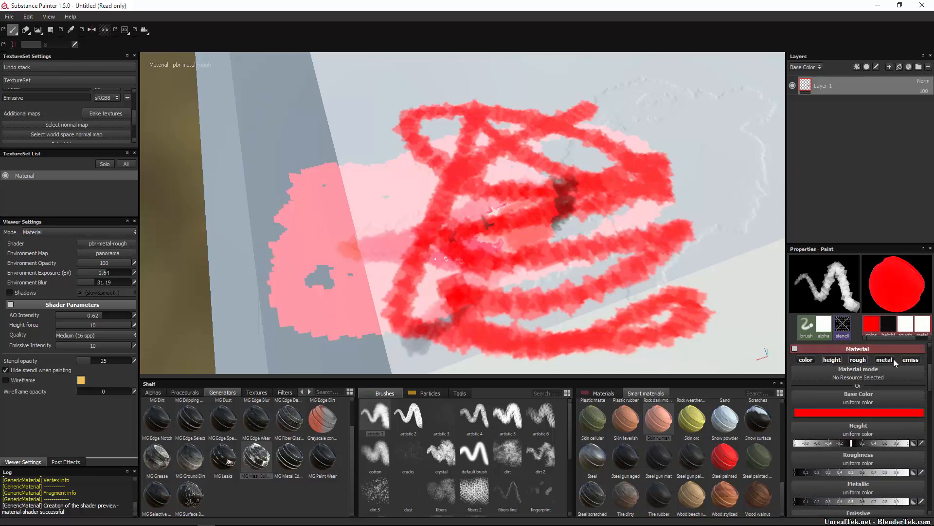
scroll(891, 461, down, 5)
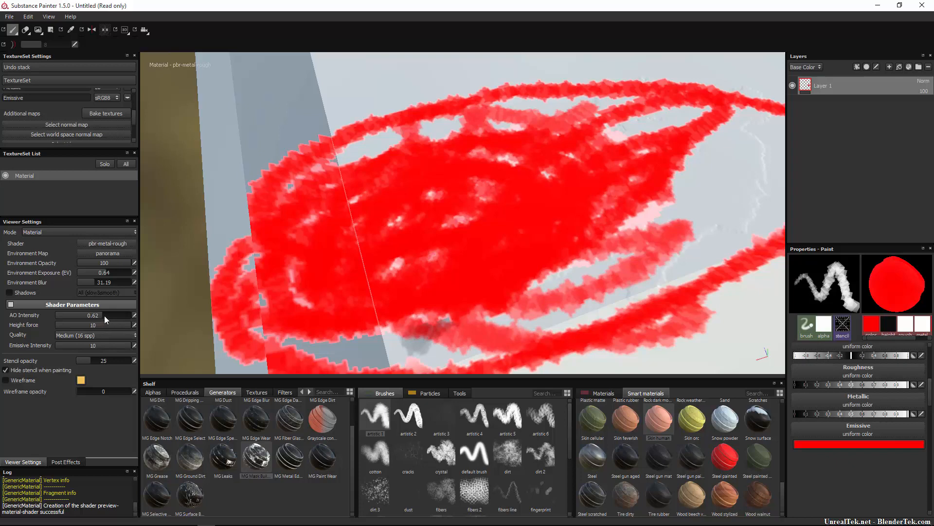
Set the shader's AO Intensity to 1 and undo all painted strokes along with the added Emissive channel.
drag(104, 315, 133, 316)
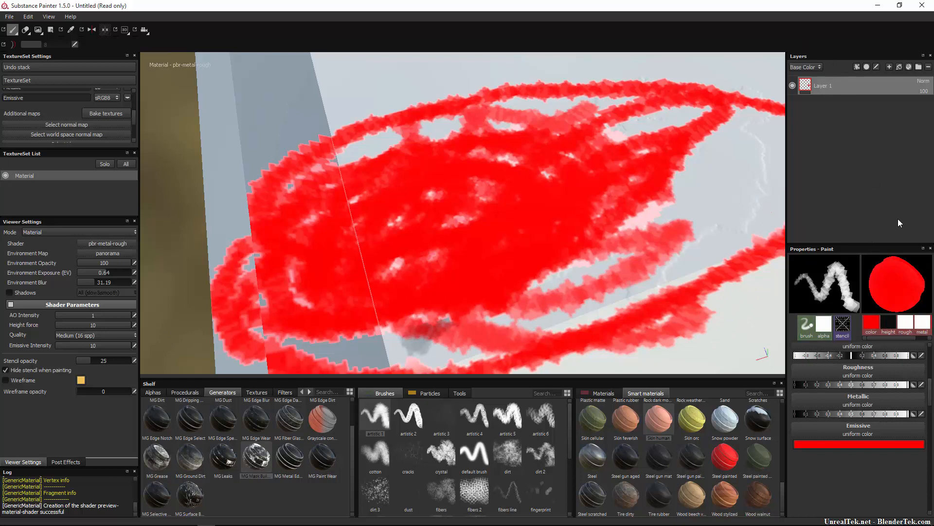
key(ctrl+z)
key(ctrl+z)
key(ctrl+z)
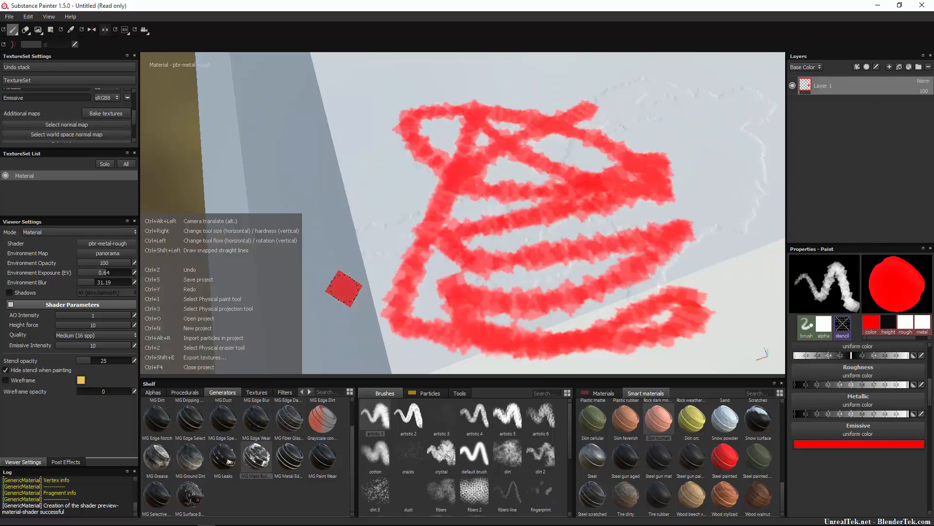
key(ctrl+z)
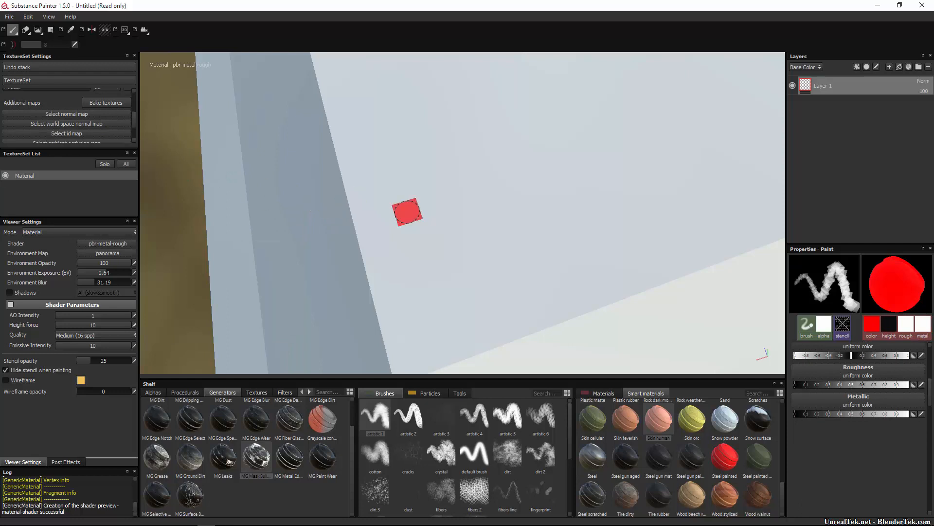
Test the regular Paint tool with red strokes on the cube's top face and undo them.
scroll(407, 211, down, 10)
scroll(606, 181, up, 3)
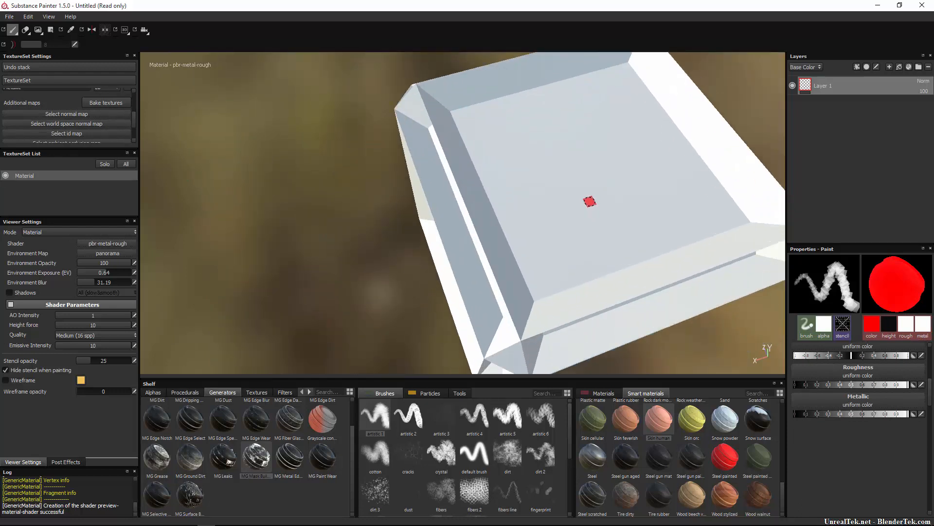
mouse_move(614, 142)
mouse_down()
mouse_move(544, 159)
mouse_move(686, 175)
mouse_move(733, 136)
mouse_move(681, 233)
mouse_up()
key(ctrl+z)
click(13, 33)
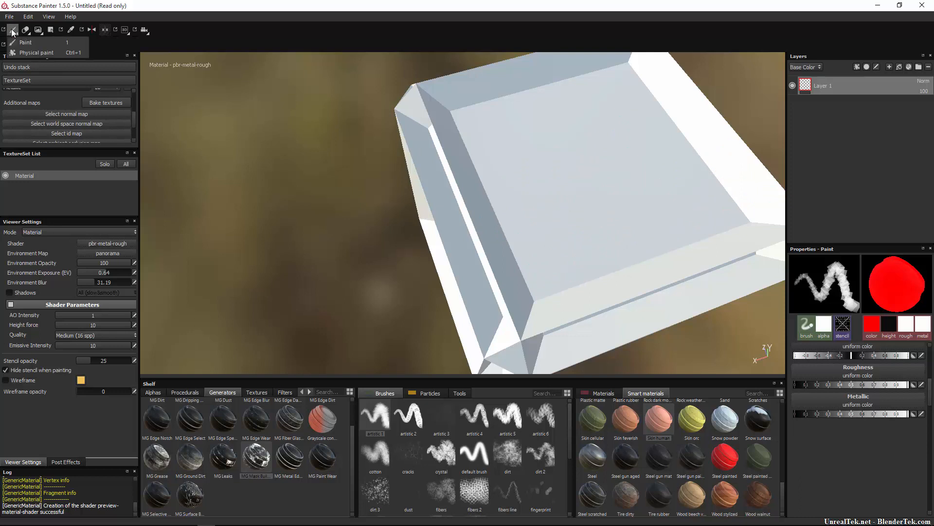
click(28, 43)
mouse_move(617, 132)
mouse_down()
mouse_move(582, 163)
mouse_move(574, 316)
mouse_up()
key(ctrl+z)
Test the Physical paint tool with a red particle stroke across the cube's top face and undo it.
click(13, 31)
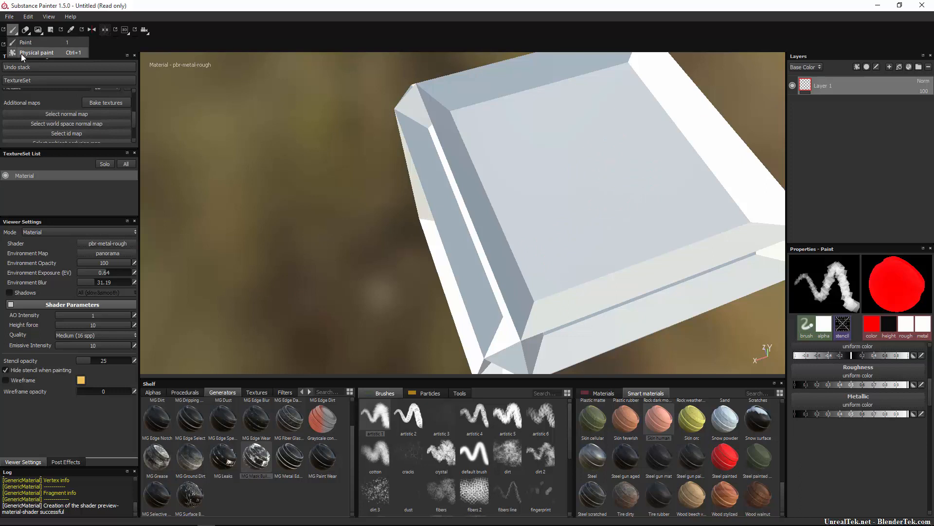
click(25, 54)
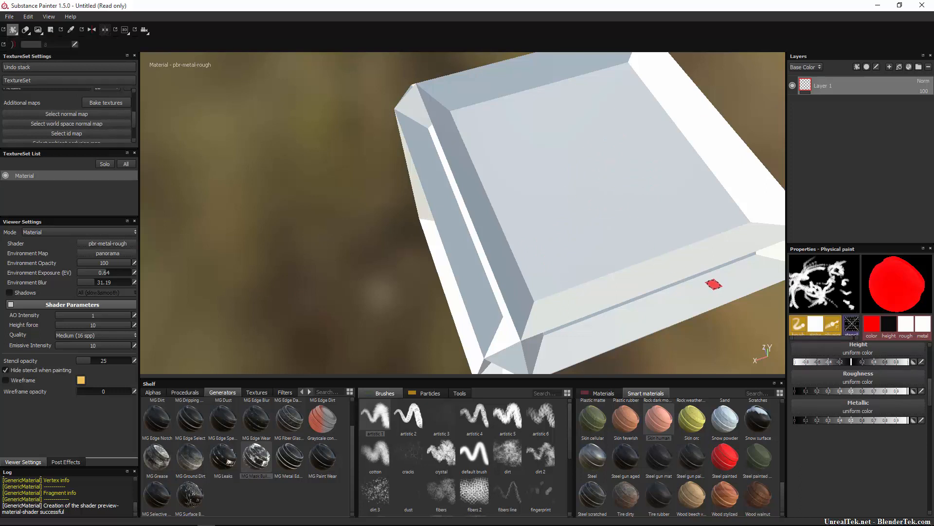
mouse_move(559, 117)
mouse_down()
mouse_move(559, 229)
mouse_move(617, 348)
mouse_up()
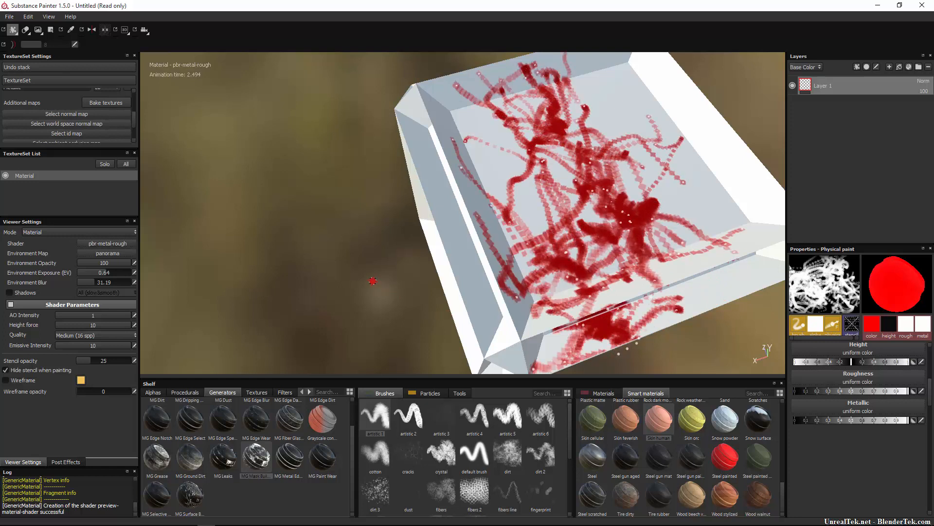
key(ctrl+z)
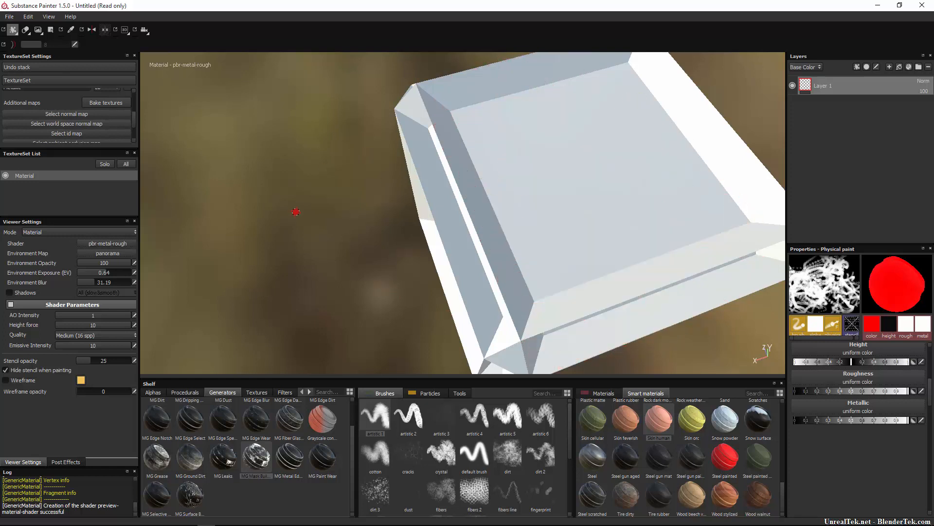
Return to the regular Paint tool and paint a red zigzag stroke on the top face.
click(19, 35)
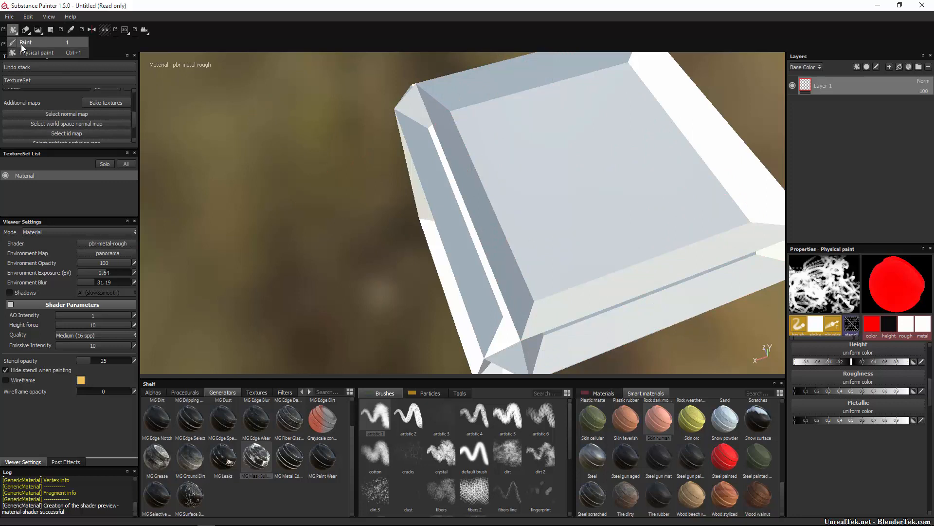
click(21, 35)
click(26, 30)
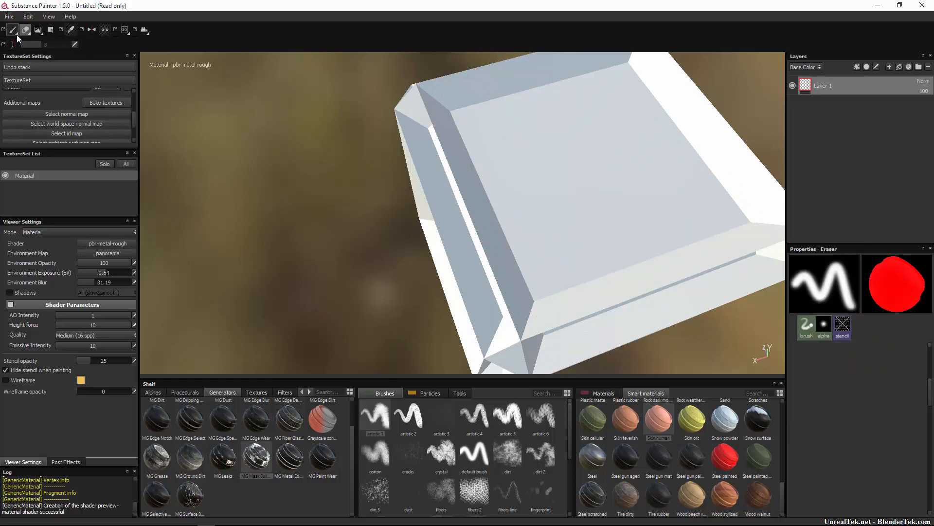
drag(532, 198, 536, 313)
Test the regular Eraser on the red zigzag stroke and undo the erasing.
click(26, 31)
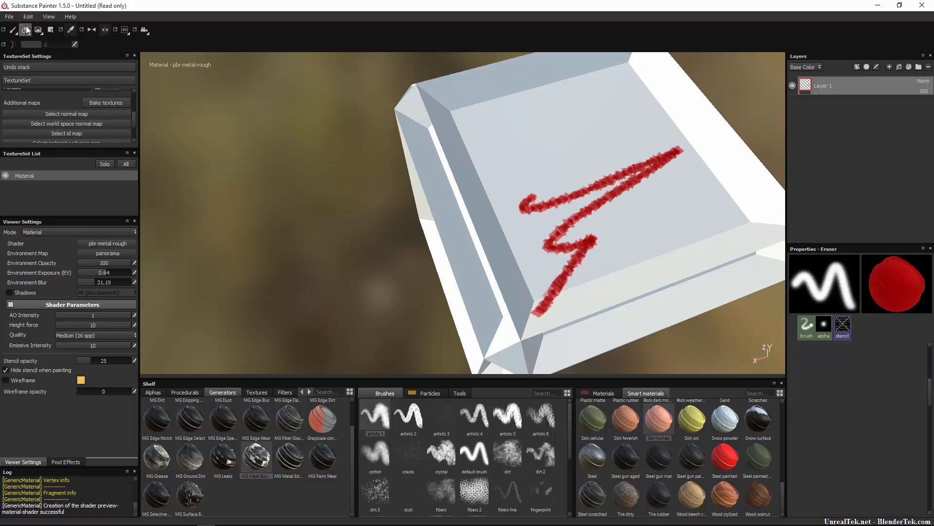
mouse_move(633, 168)
mouse_down()
mouse_move(647, 180)
mouse_move(603, 159)
mouse_move(650, 211)
mouse_move(598, 124)
mouse_up()
key(ctrl+z)
Switch to the Physical eraser and partly erase the red zigzag with a particle stroke.
click(25, 33)
click(33, 52)
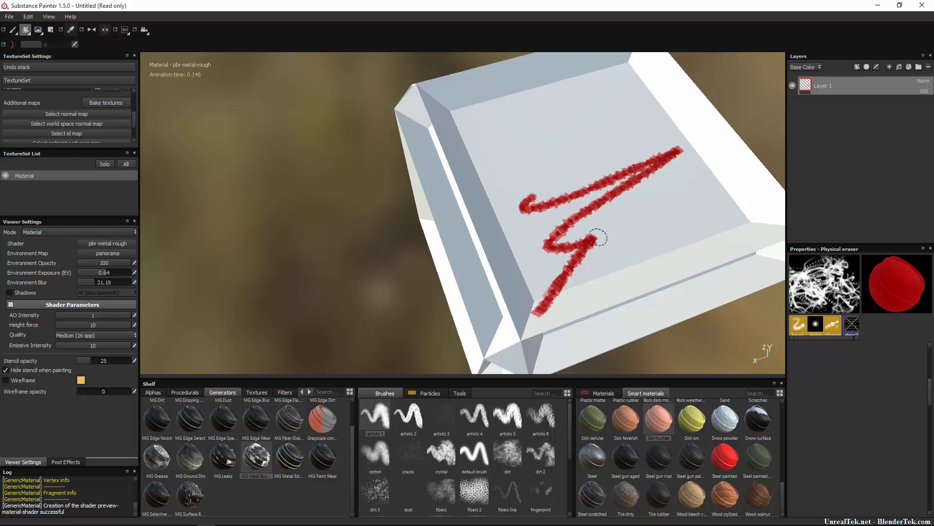
drag(598, 237, 637, 266)
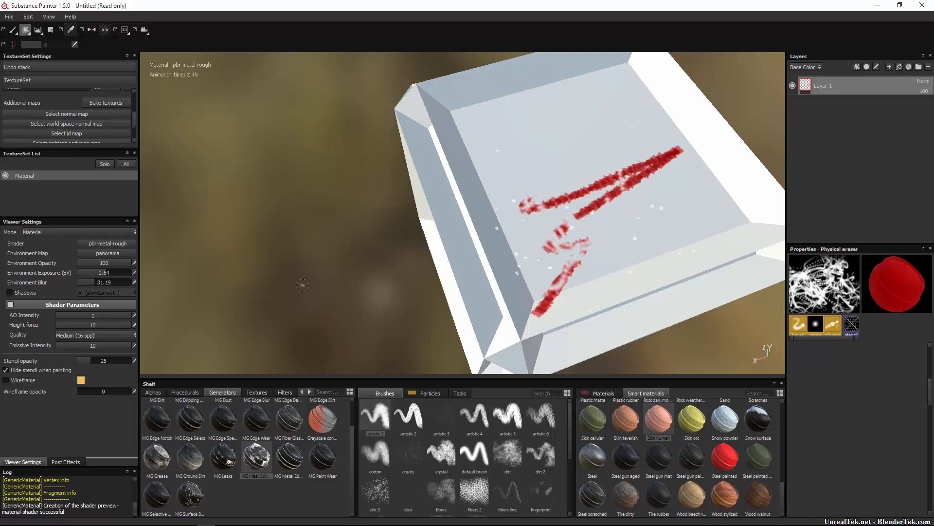
Switch to the Projection tool and frame the whole cube with its painted top face in the viewport.
click(38, 30)
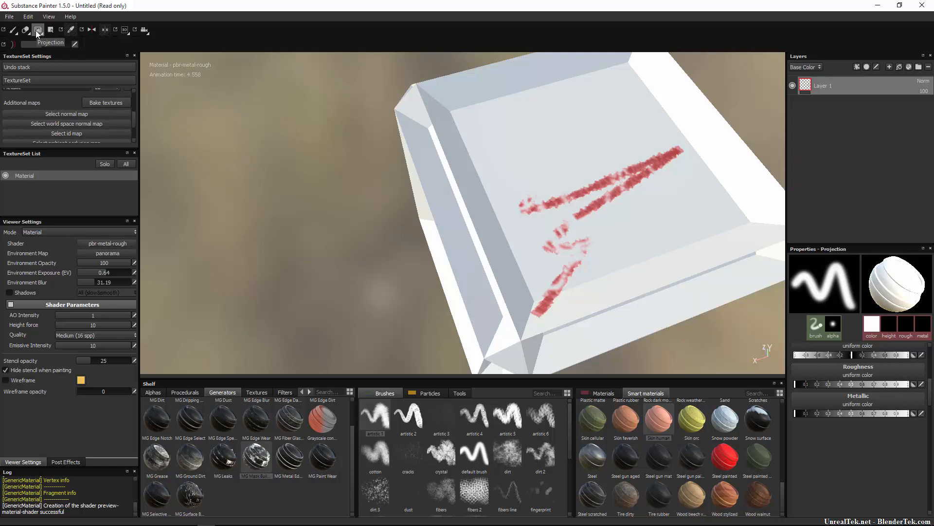
click(36, 30)
alt+drag(469, 194, 469, 260)
scroll(470, 260, down, 6)
alt+drag(609, 205, 472, 184)
scroll(397, 189, up, 5)
mouse_move(413, 200)
alt+mouse_down()
mouse_move(436, 237)
mouse_move(234, 85)
alt+mouse_up()
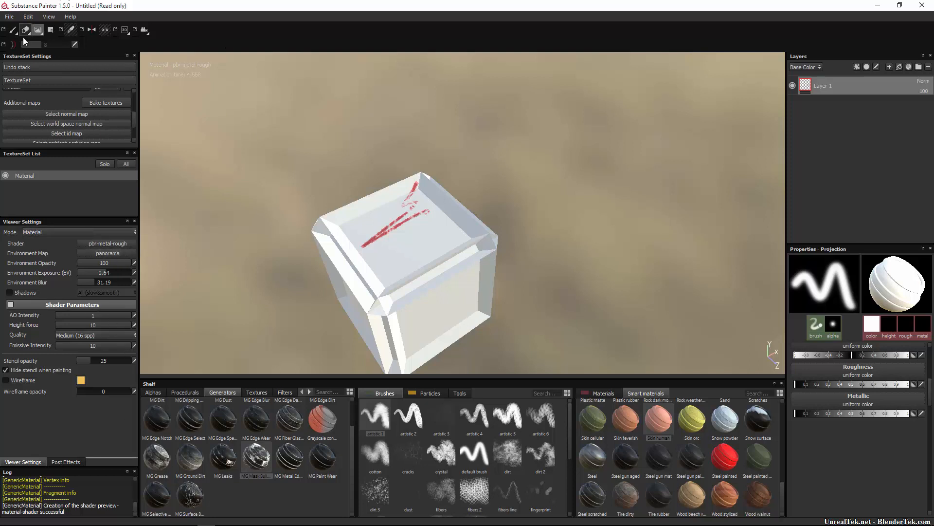
click(38, 30)
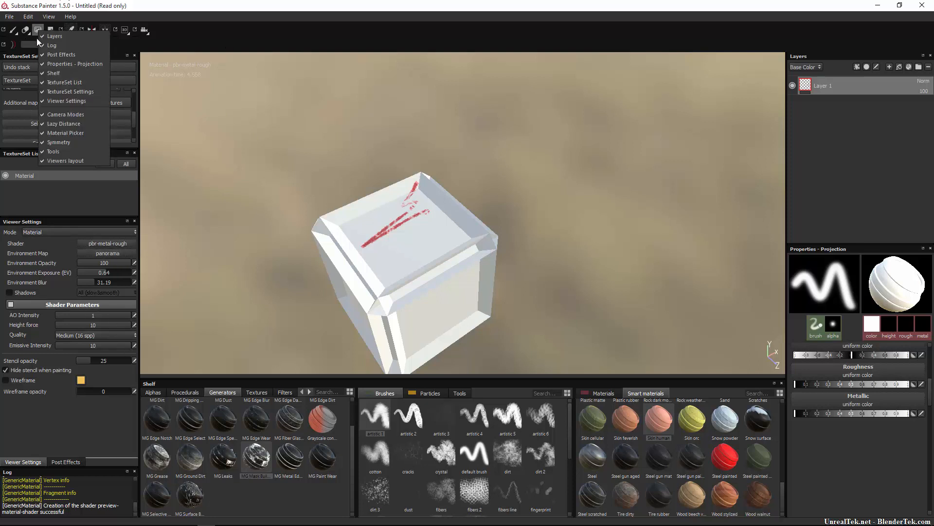
click(58, 46)
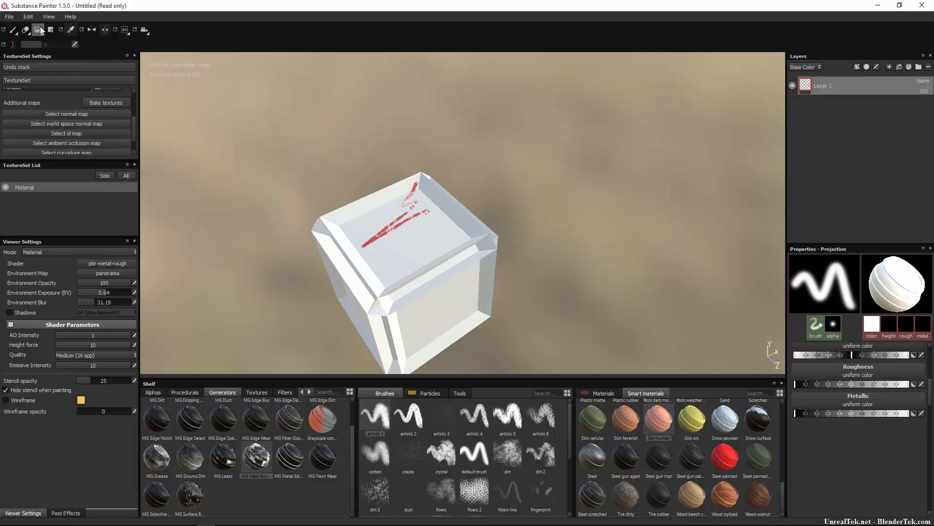
click(41, 30)
click(45, 43)
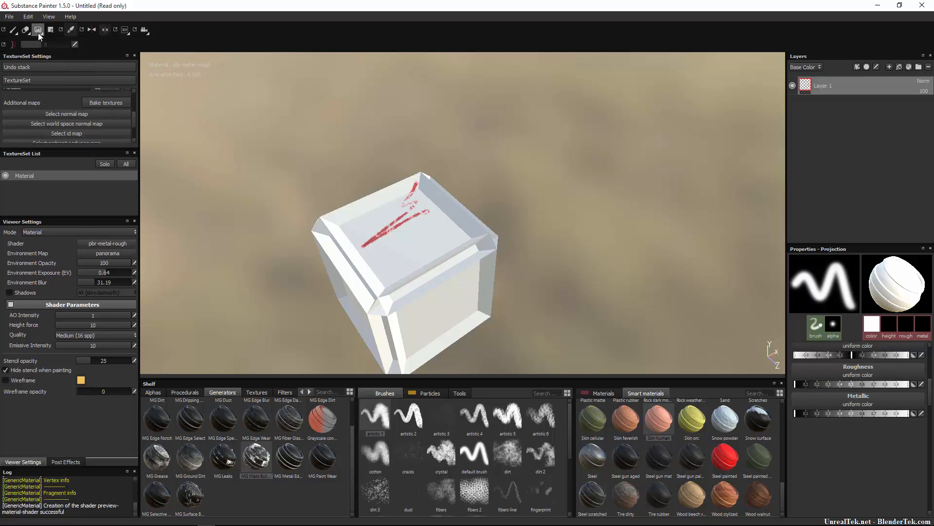
click(38, 34)
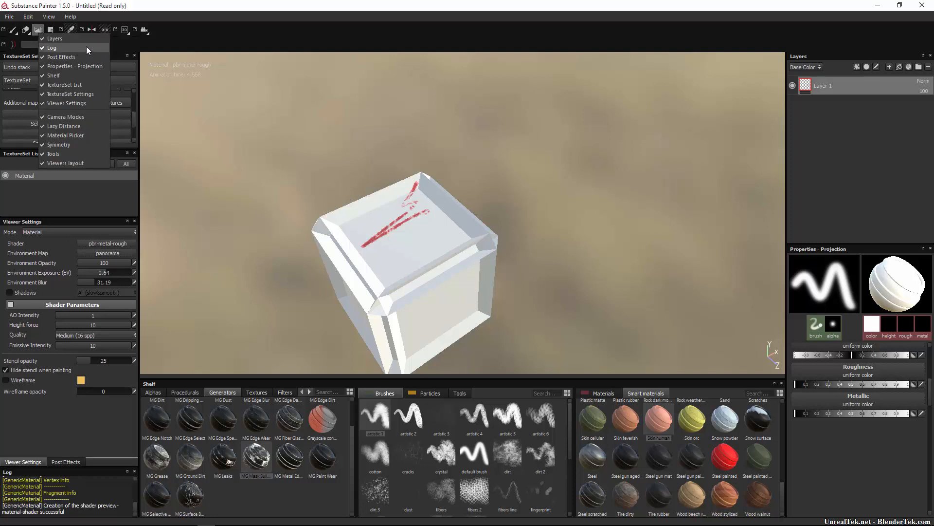
click(81, 37)
click(39, 30)
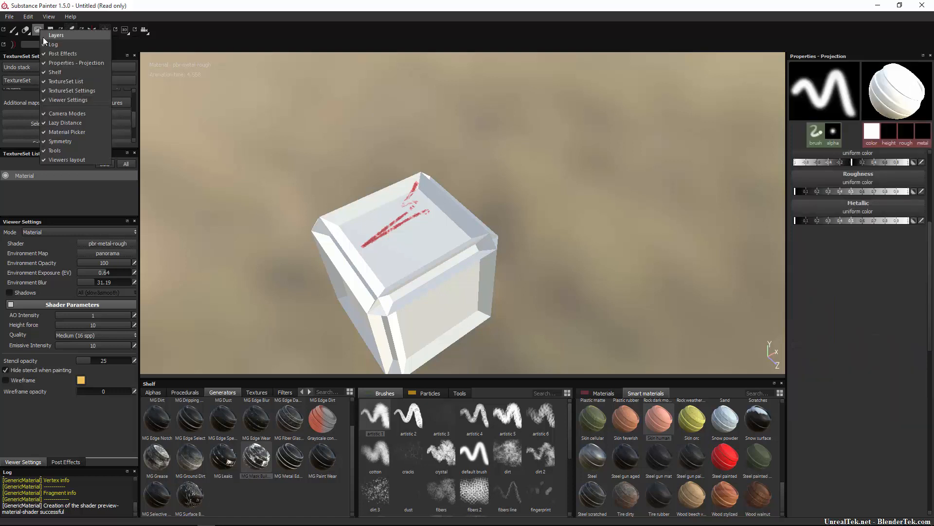
click(83, 37)
Try Physical projection with white particle strokes on the cube, undo them and return to the regular Projection tool.
click(37, 30)
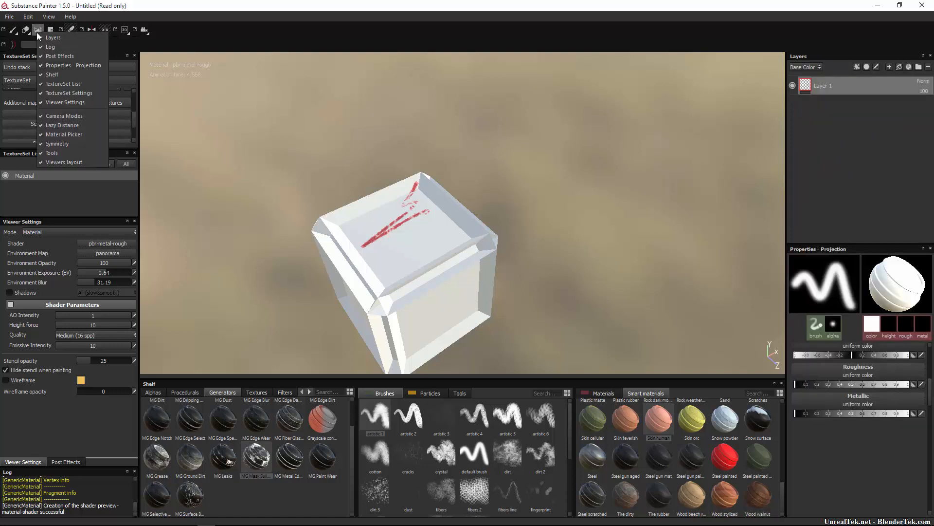
click(37, 30)
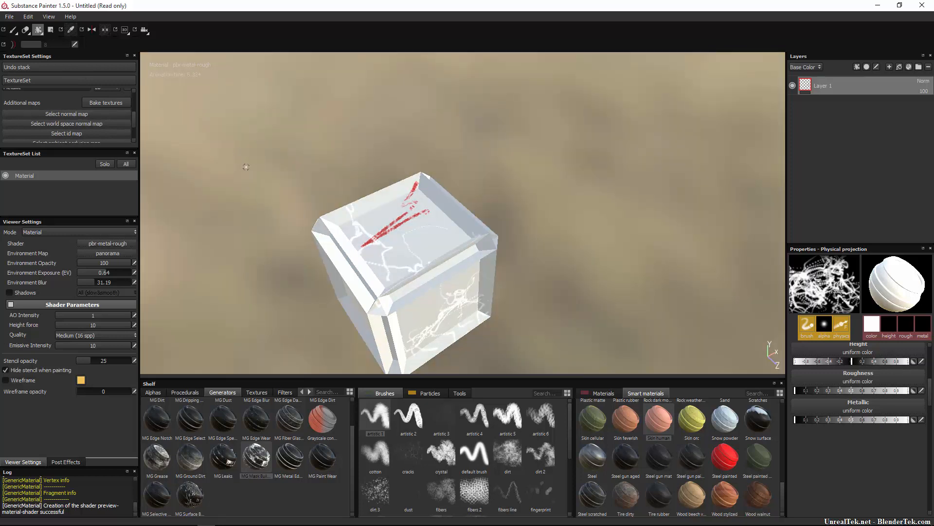
click(41, 34)
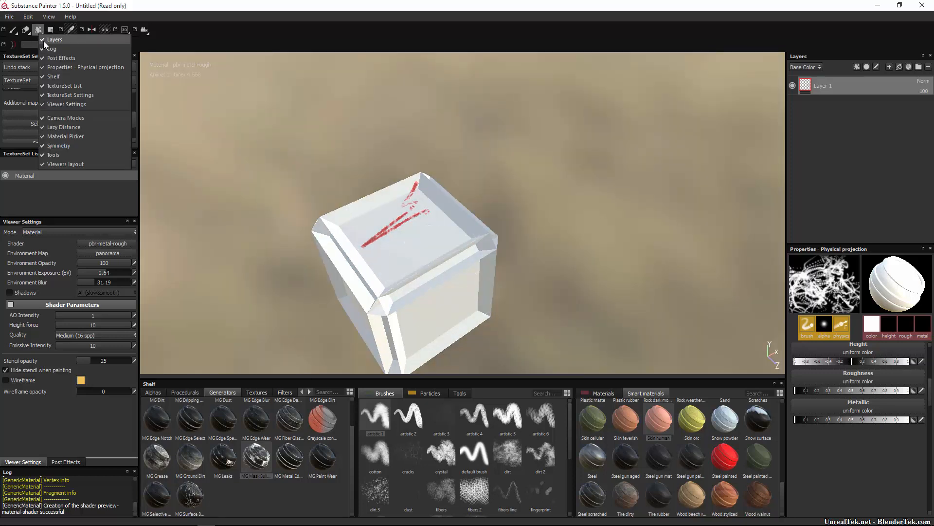
click(43, 41)
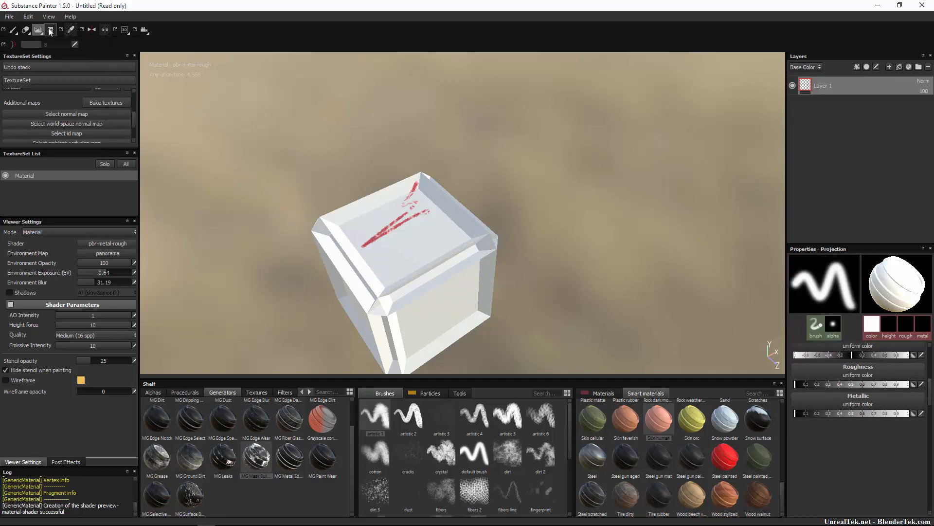
Switch to the Geometry Decal tool and fill the cube's top and front faces with white.
click(51, 30)
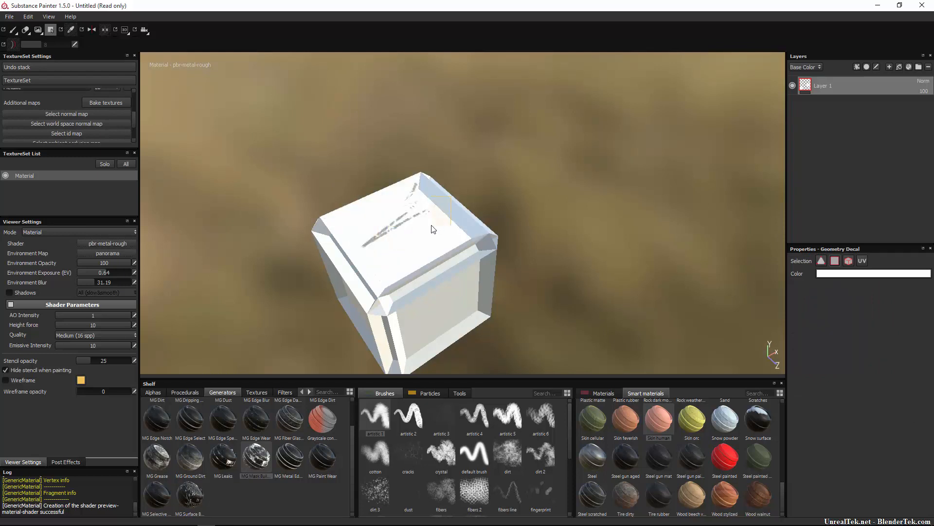
drag(556, 167, 403, 302)
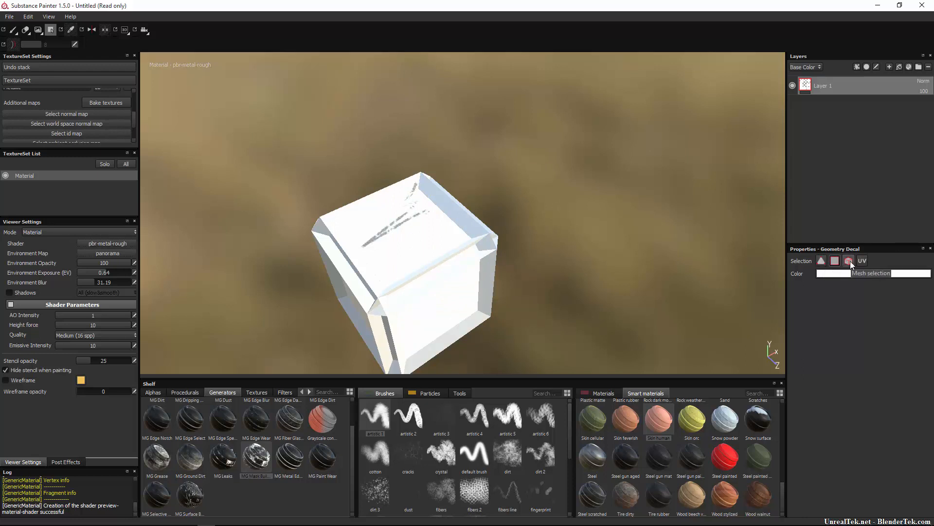
Fill the whole cube with white using mesh and UV selection, and show the 3D and 2D views side by side.
drag(486, 170, 378, 305)
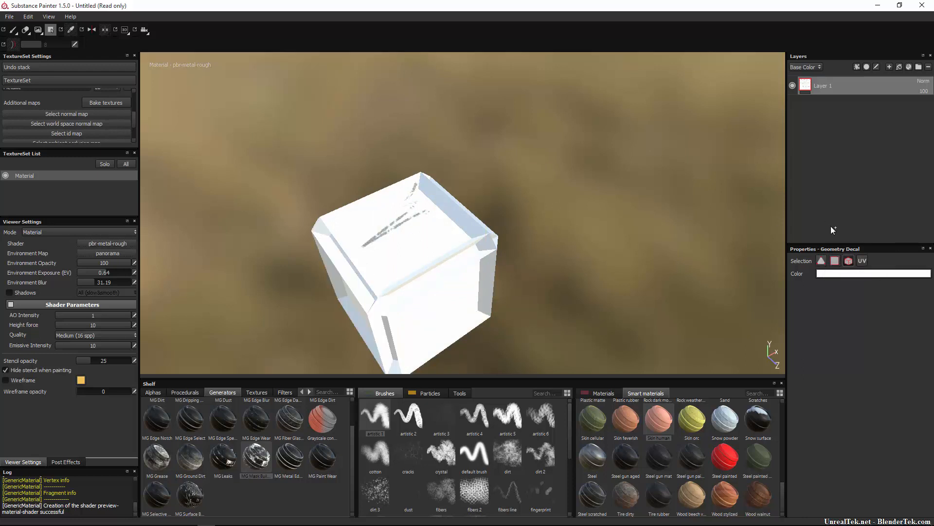
click(862, 262)
drag(386, 235, 533, 340)
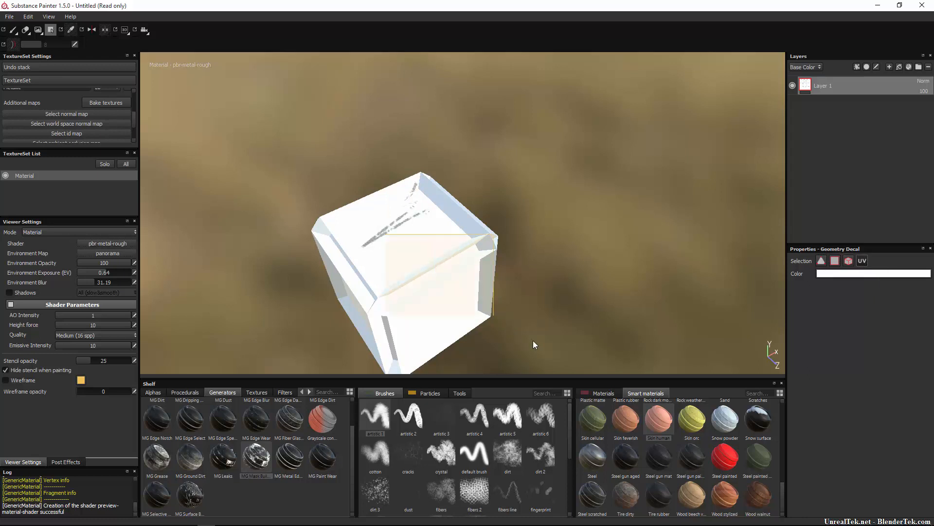
drag(509, 180, 295, 370)
click(124, 30)
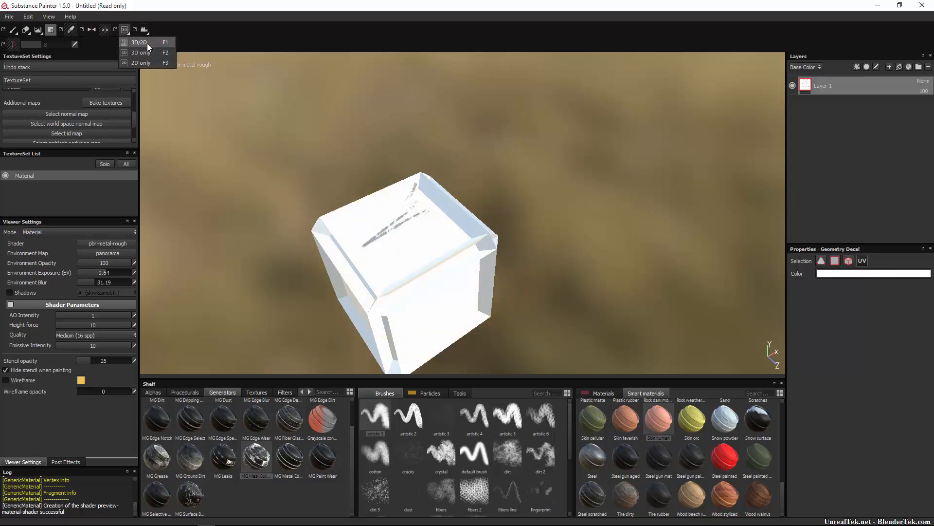
click(138, 43)
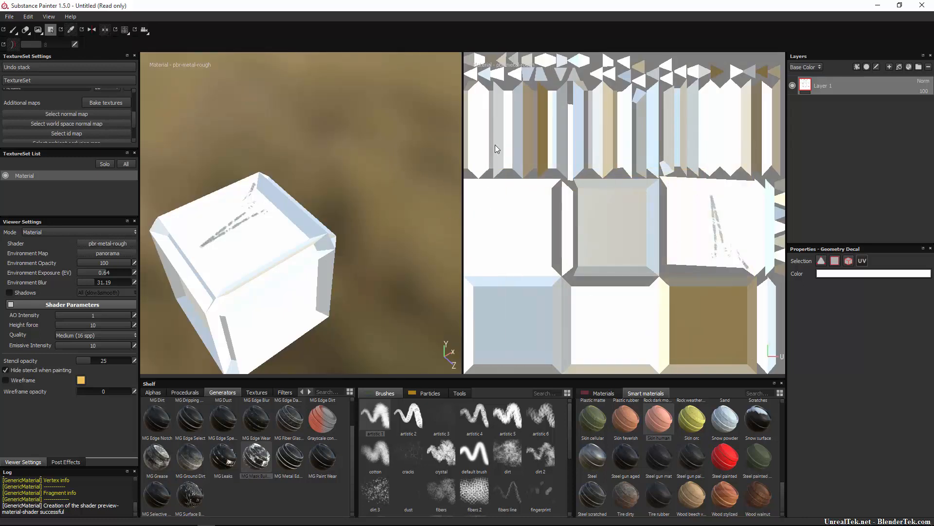
Set the decal colour to pure red (1, 0, 0) and fill most of the UV islands in the 2D view.
click(862, 273)
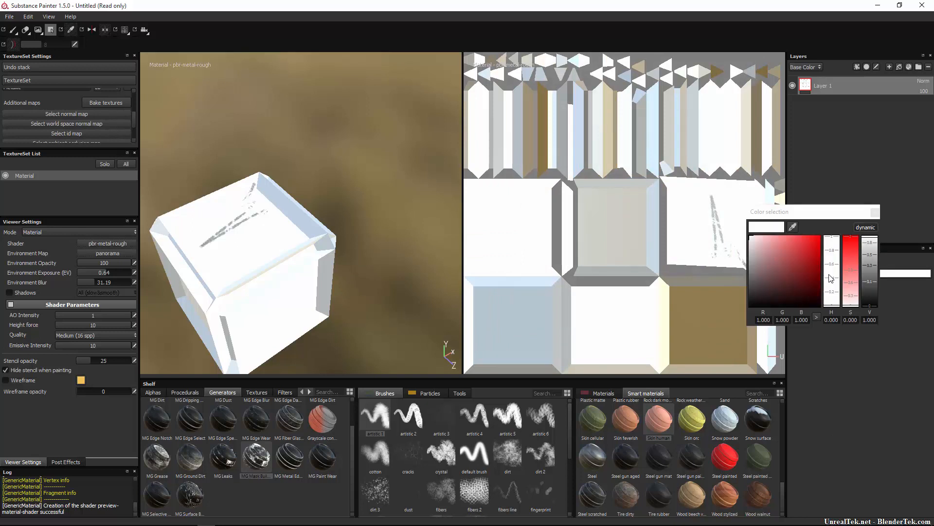
drag(812, 261, 827, 235)
drag(747, 79, 465, 371)
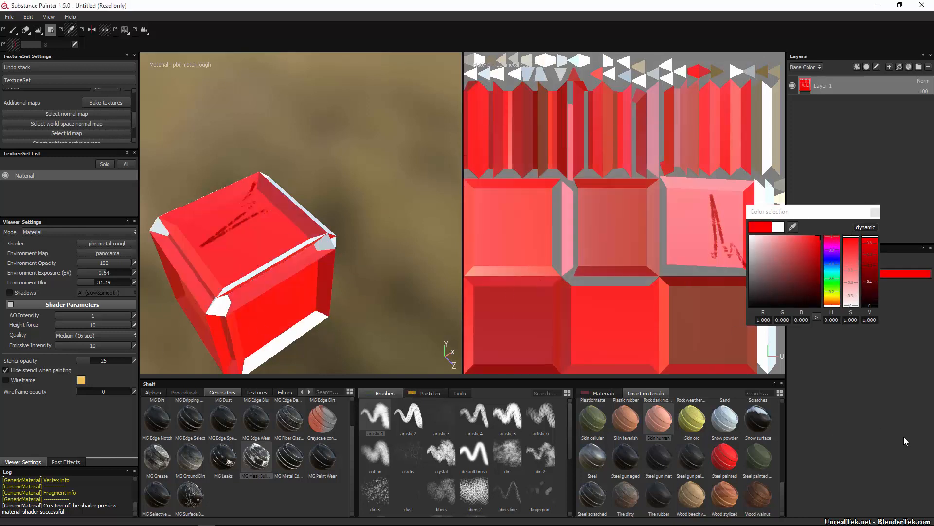
click(875, 212)
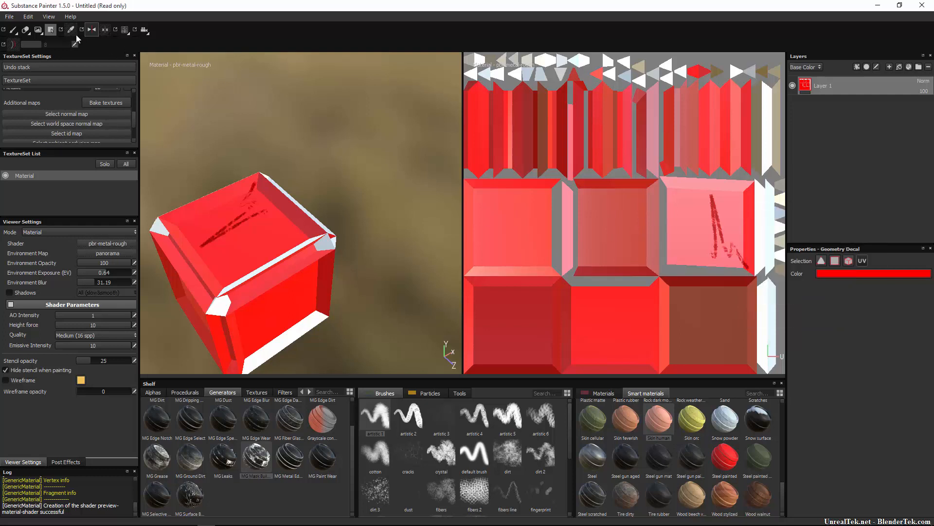
click(13, 30)
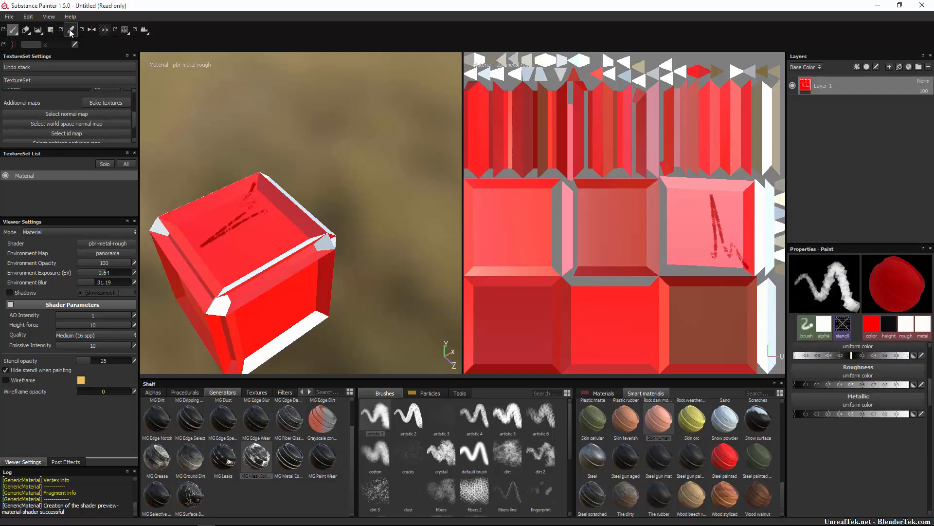
click(37, 30)
right_click(36, 33)
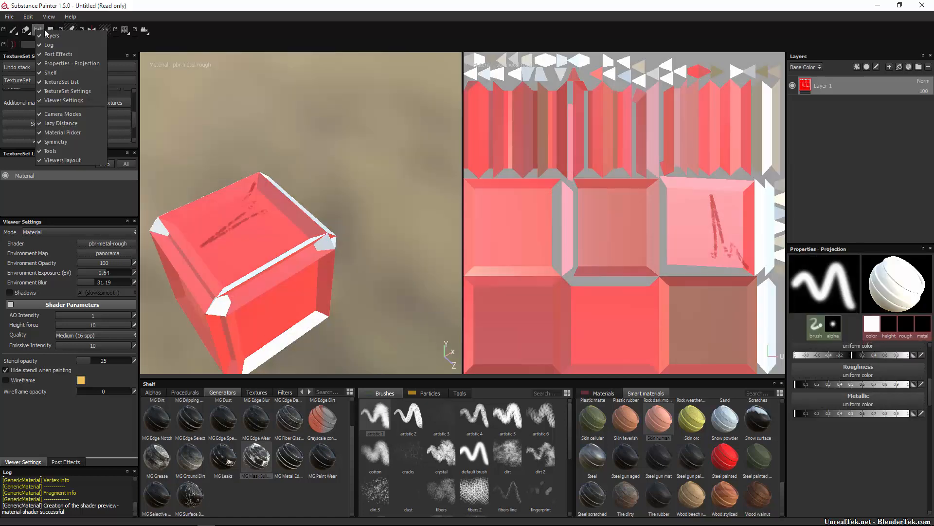
click(51, 29)
right_click(52, 30)
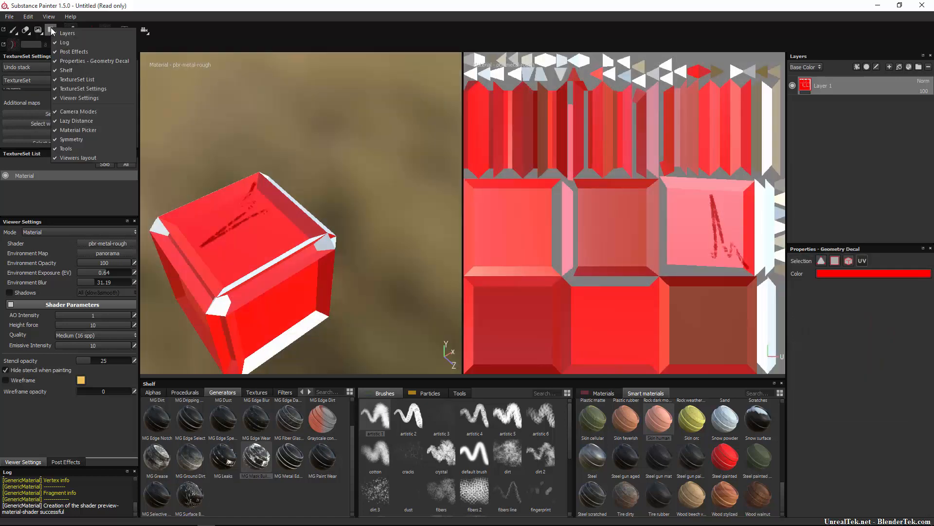
click(49, 37)
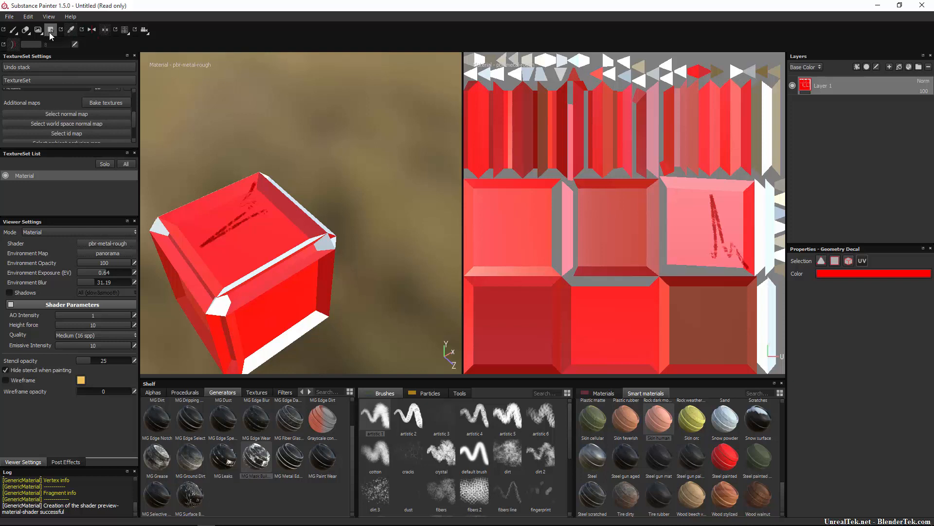
Use triangle selection to fill remaining white bevels and corner triangles of the cube with red.
click(821, 262)
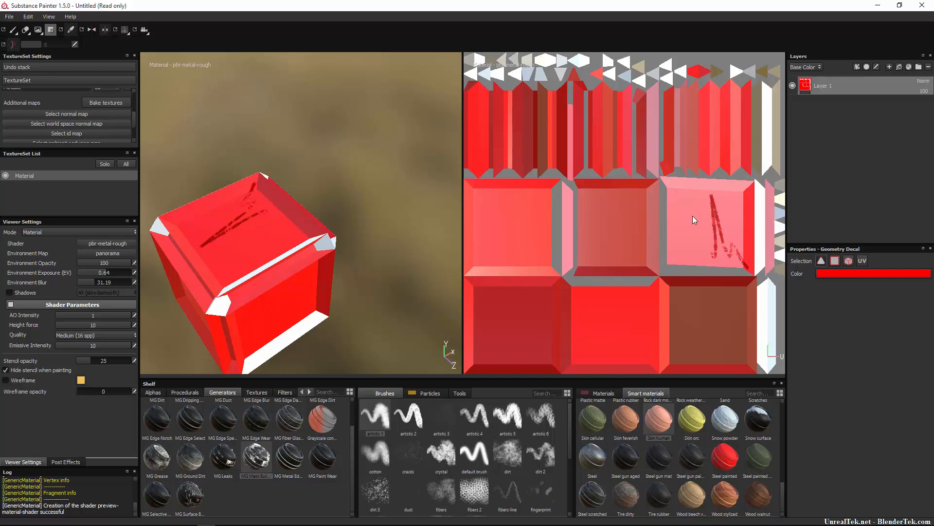
alt+drag(365, 261, 279, 256)
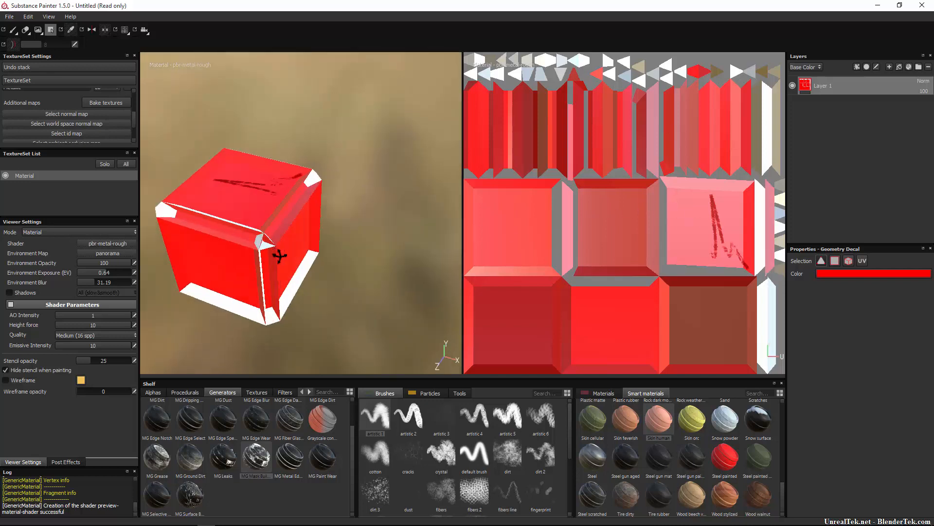
click(267, 245)
click(258, 243)
drag(354, 258, 156, 364)
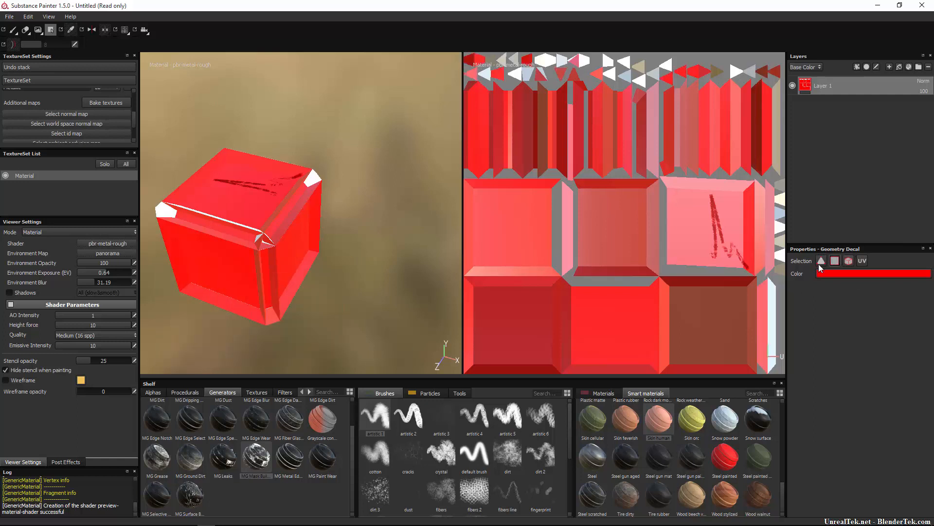
Set the decal colour to white and fill the cube's faces, covering the whole cube with mesh selection.
click(856, 274)
click(302, 158)
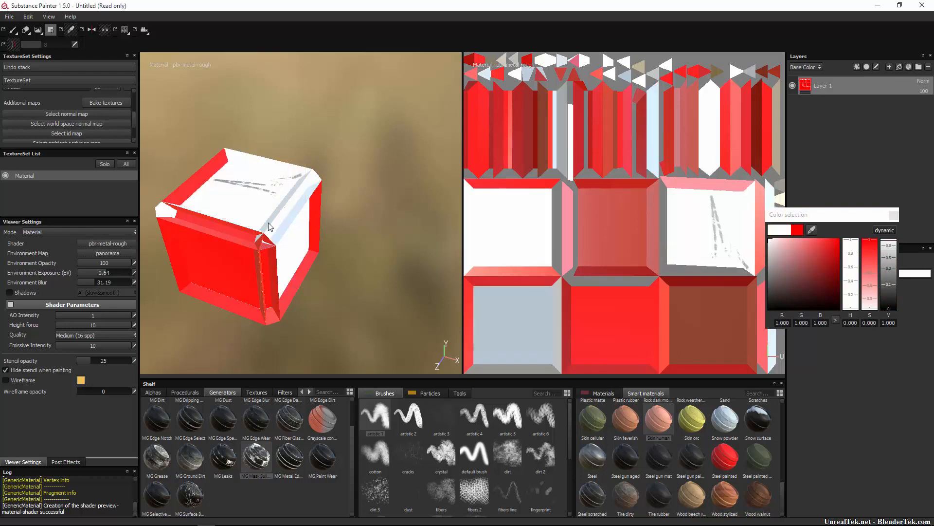
click(893, 215)
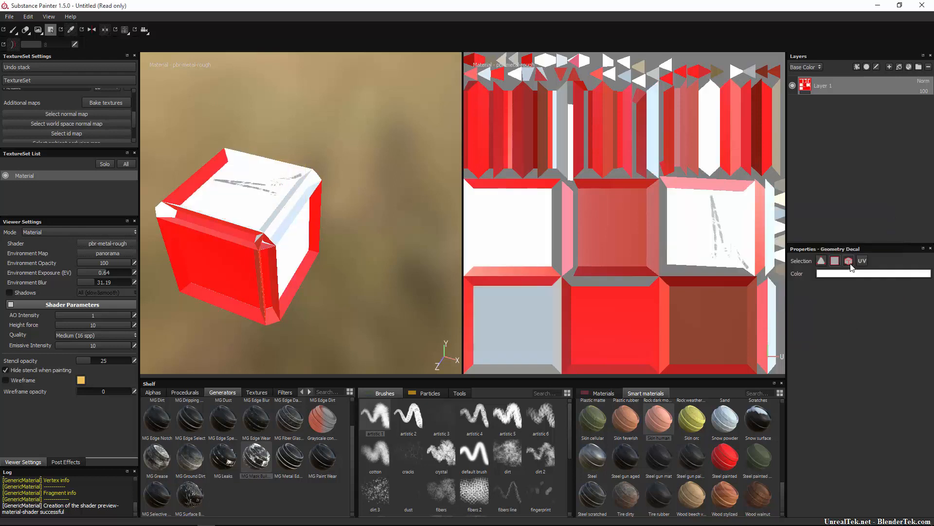
click(282, 273)
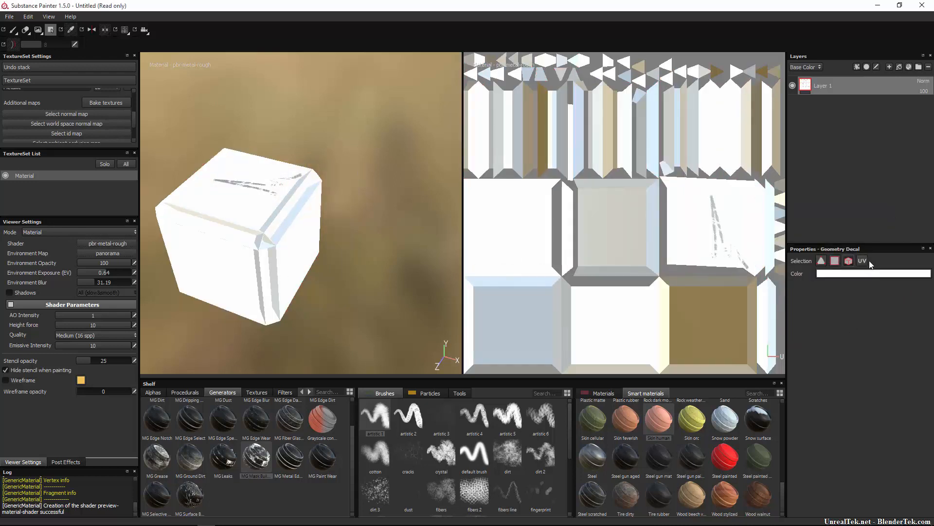
Set the decal colour to dark red (0.367, 0.019, 0.019) and fill the cube's side faces and several bevels.
click(859, 273)
click(820, 265)
click(586, 243)
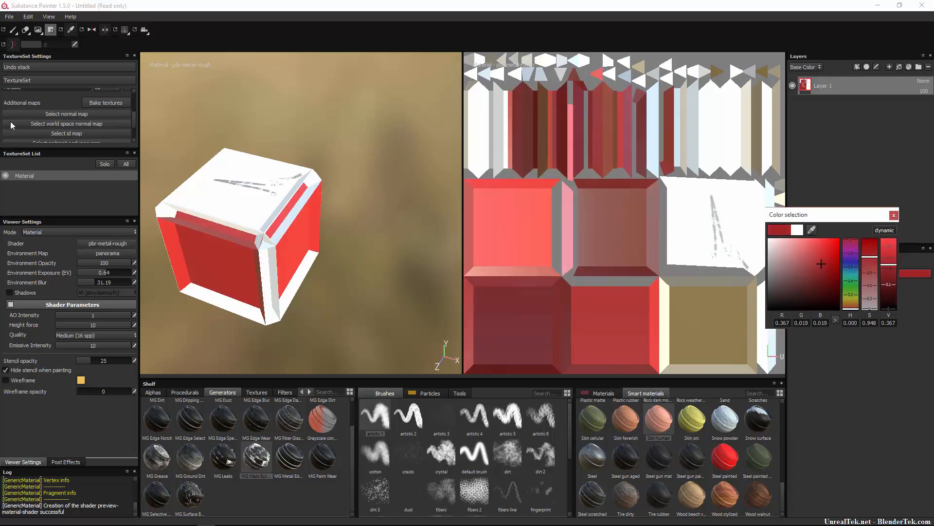
click(894, 214)
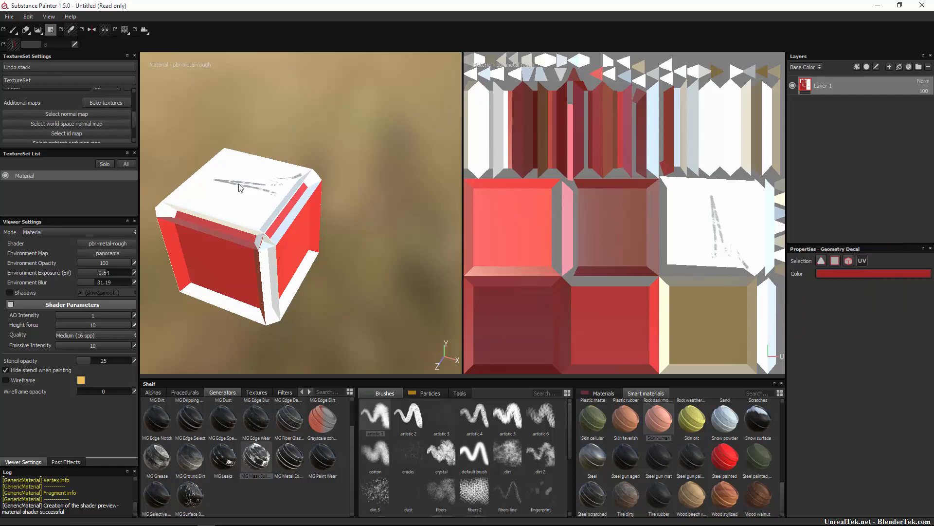
Fill a triangle at the cube's near top corner with dark red and undo all the dark red fills.
scroll(228, 239, up, 5)
alt+middle_drag(226, 244, 313, 233)
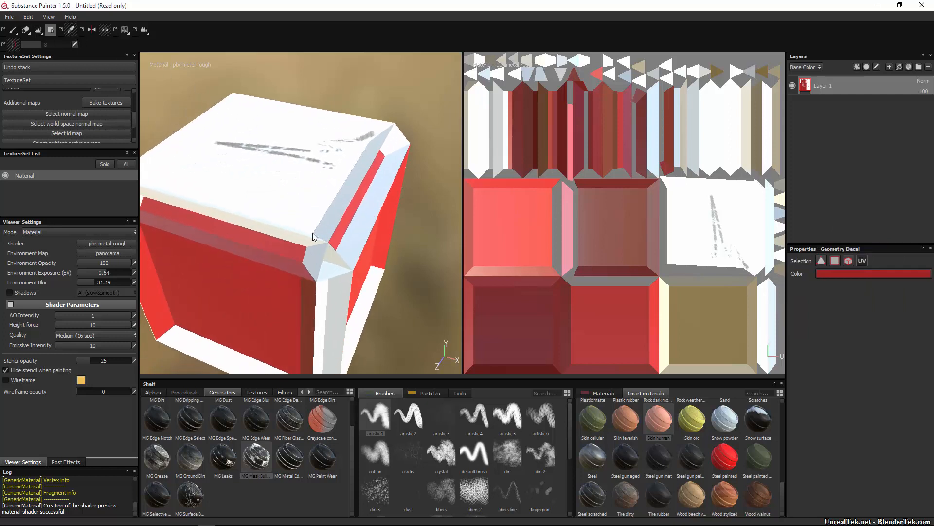
click(314, 266)
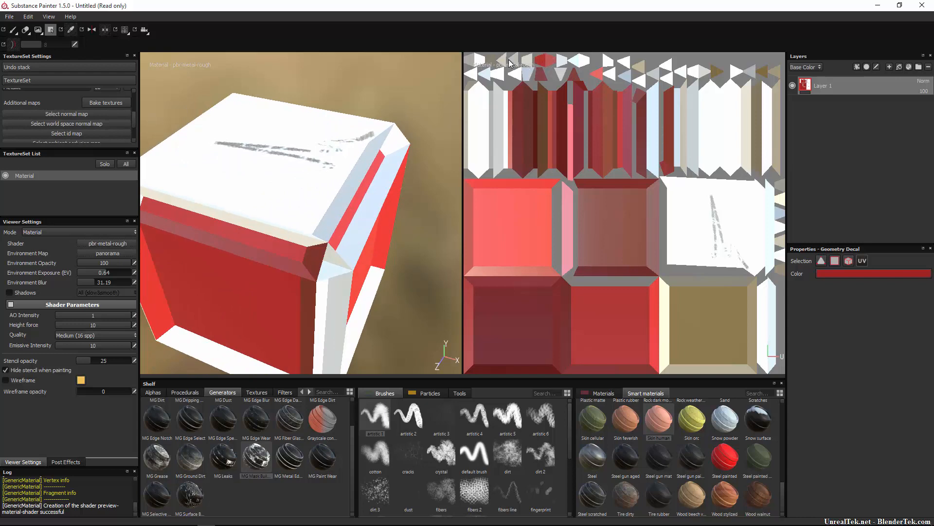
key(ctrl+z)
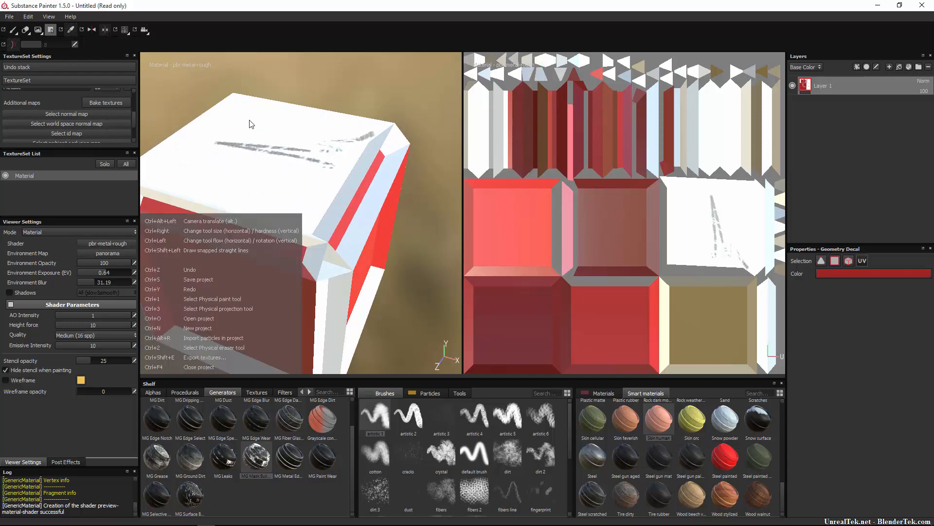
key(ctrl+z)
key(ctrl+z)
key(ctrl+z)
key(ctrl+z)
key(ctrl+z)
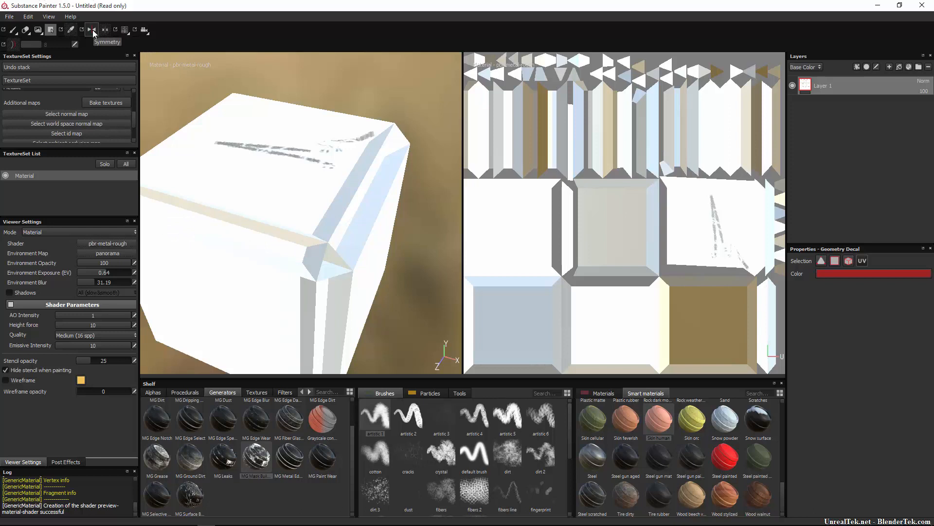
Turn on symmetry and paint mirrored red brush strokes on the cube's top and front faces.
click(92, 30)
click(13, 30)
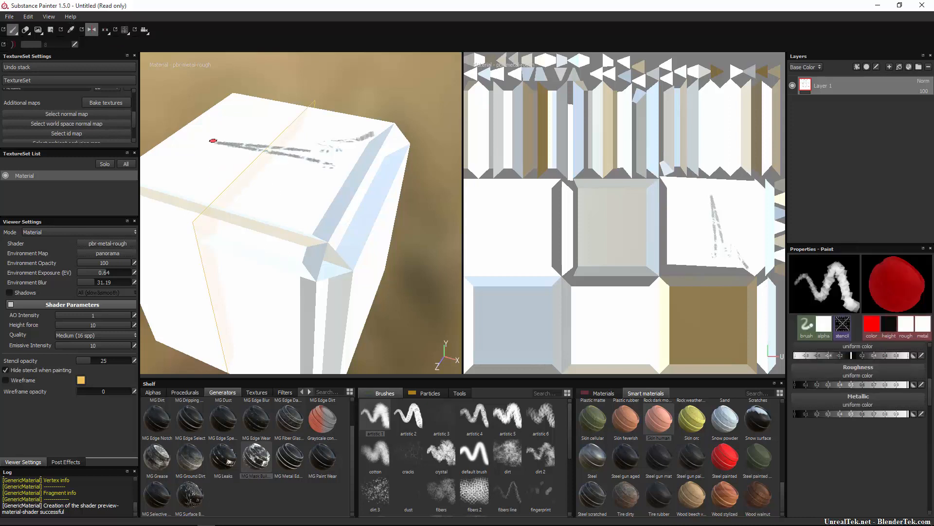
mouse_move(212, 140)
mouse_down()
mouse_move(214, 153)
mouse_move(229, 133)
mouse_up()
drag(239, 95, 186, 171)
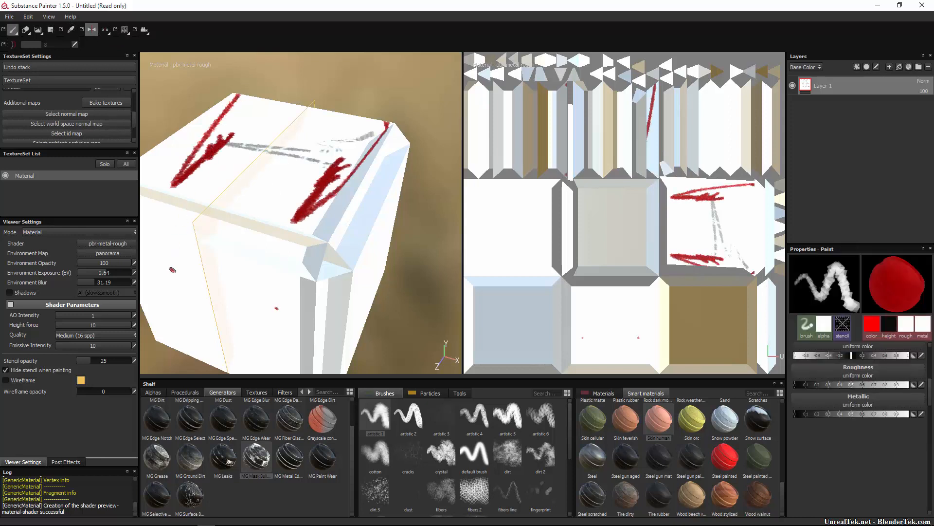
drag(172, 269, 149, 263)
drag(237, 268, 258, 240)
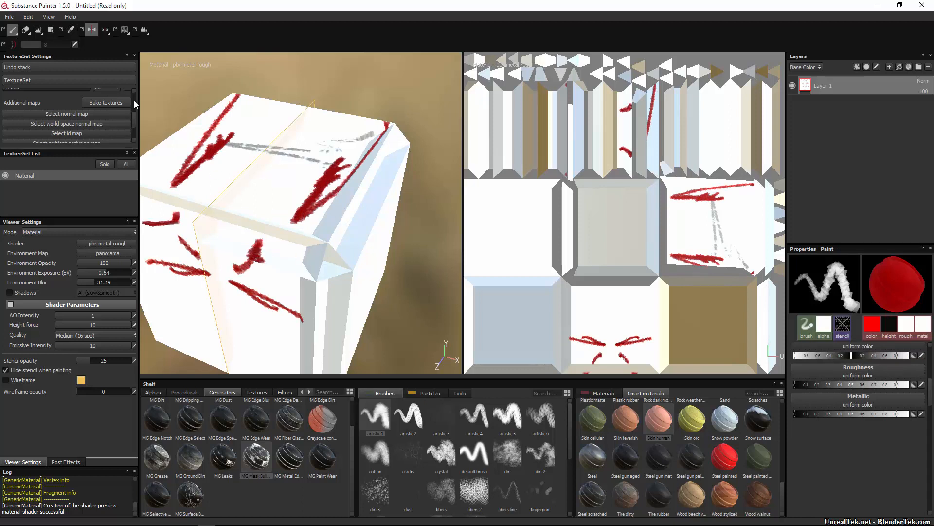
Set the symmetry axis to Mirror Y and paint a mirrored red stroke on the cube's front face.
click(93, 30)
click(93, 30)
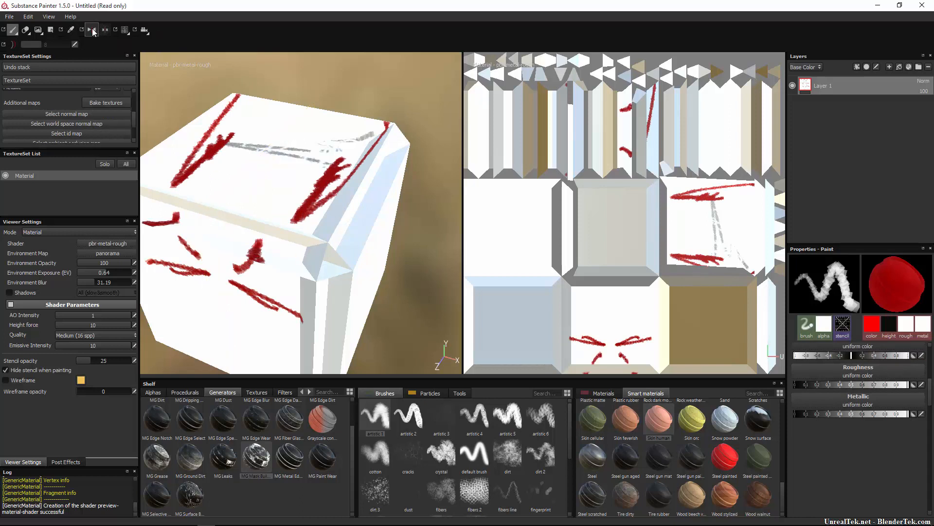
click(92, 28)
click(104, 29)
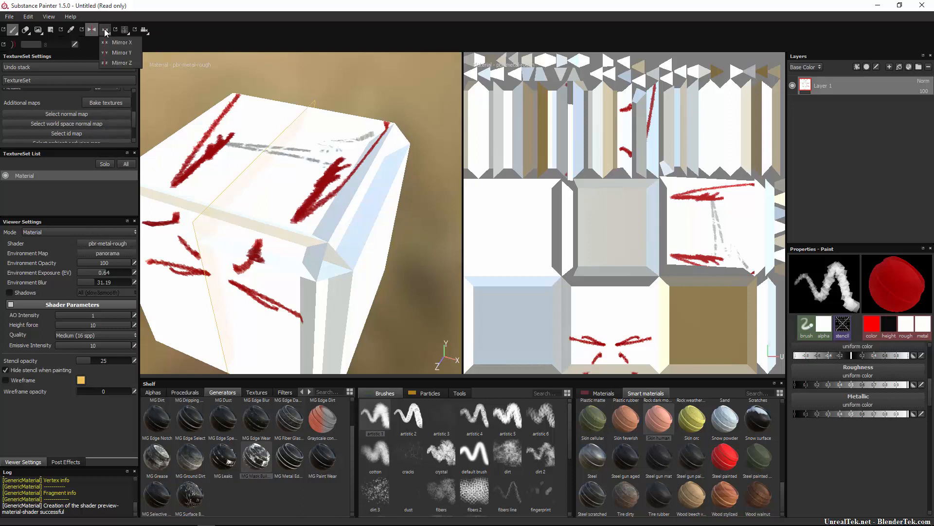
click(117, 53)
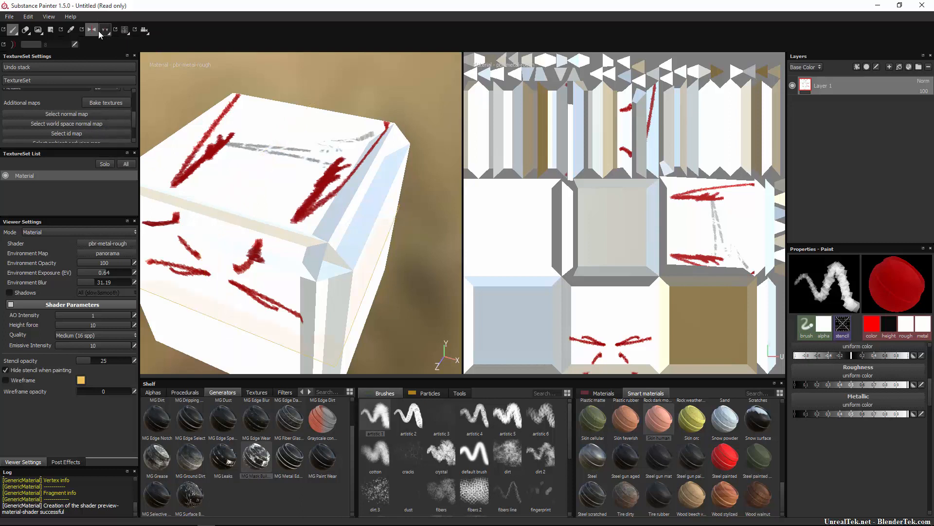
drag(227, 251, 225, 295)
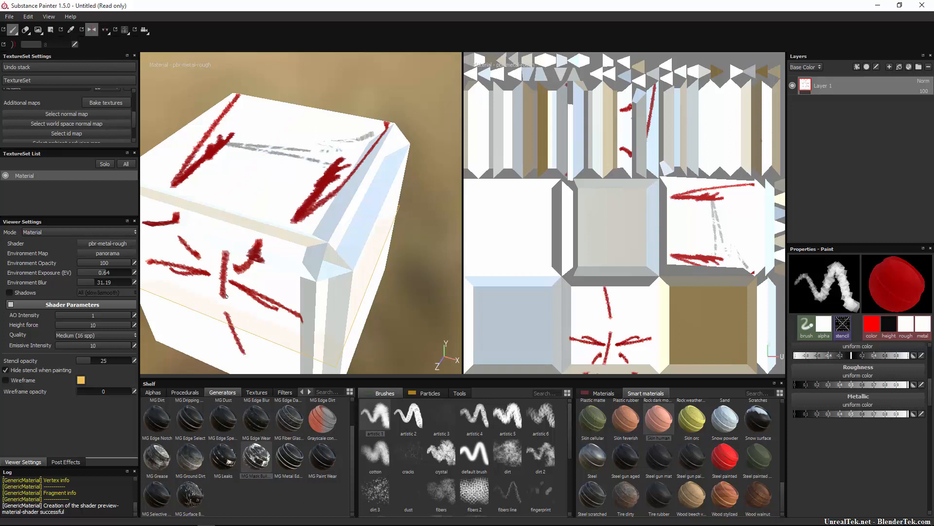
Set the symmetry axis to Mirror Z, try a red stroke from the front face onto the top, and undo it.
click(105, 32)
click(118, 72)
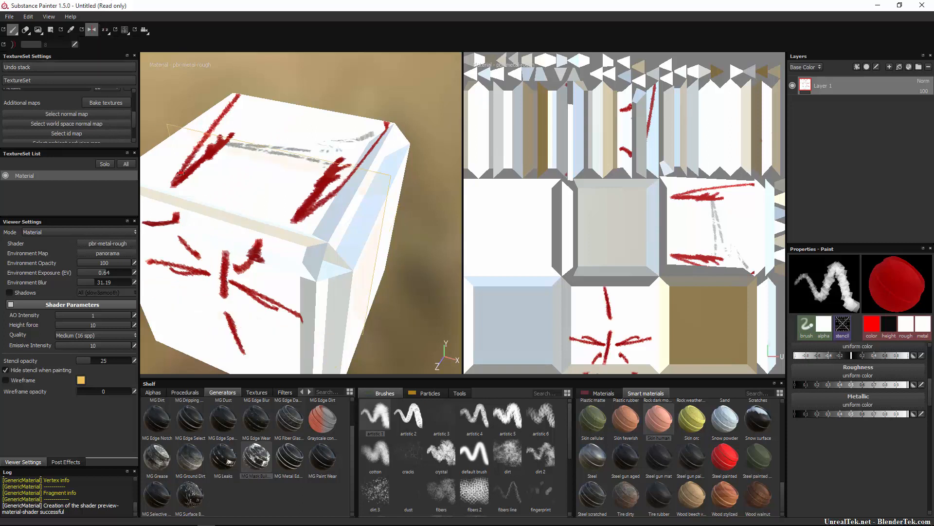
drag(265, 241, 307, 189)
key(ctrl+z)
Cycle the symmetry axis through Mirror X, Mirror Y and Mirror Z, and turn symmetry off.
click(102, 30)
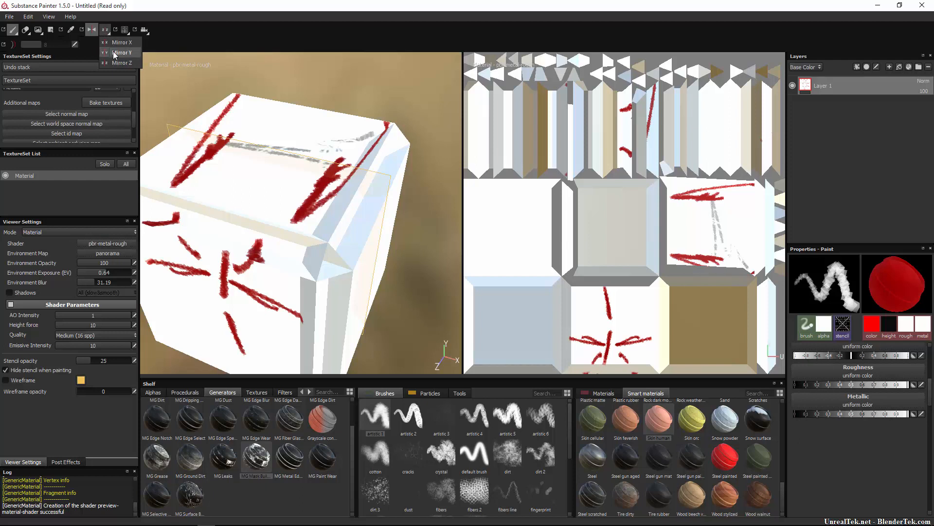
click(111, 44)
click(104, 30)
click(119, 52)
click(104, 30)
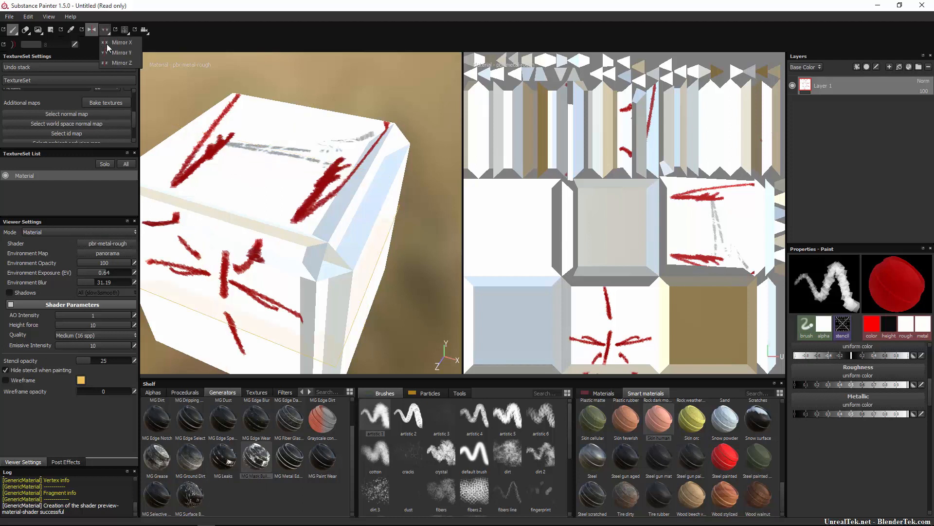
click(109, 63)
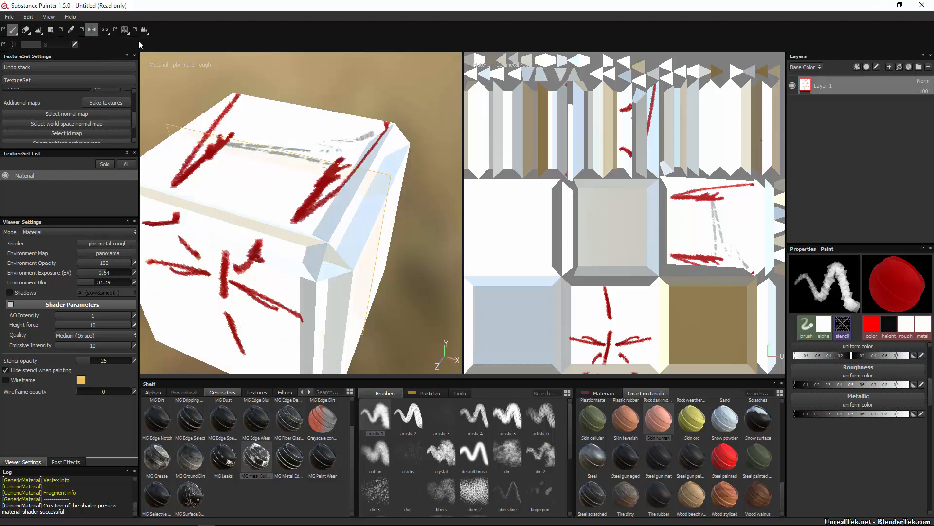
click(92, 30)
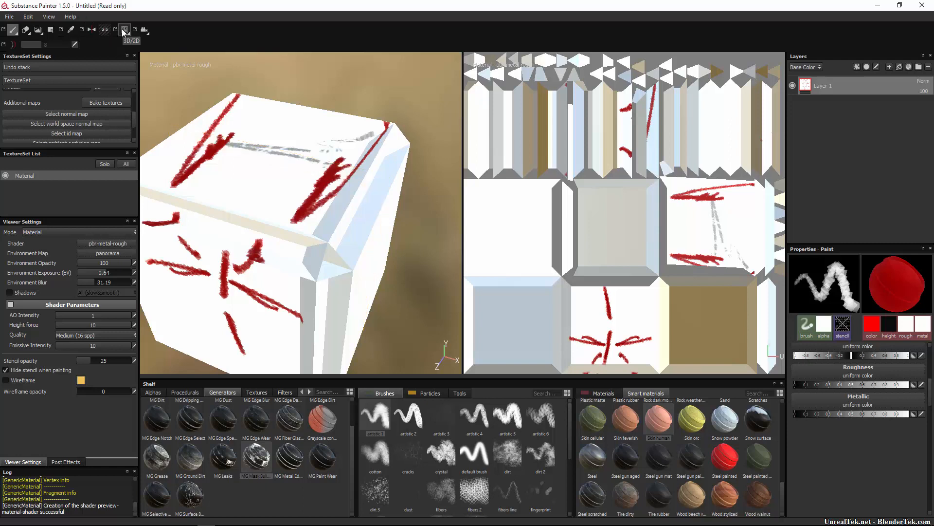
Switch the viewport to the 2D only layout, try a red stroke on the UV layout, and undo it.
click(124, 30)
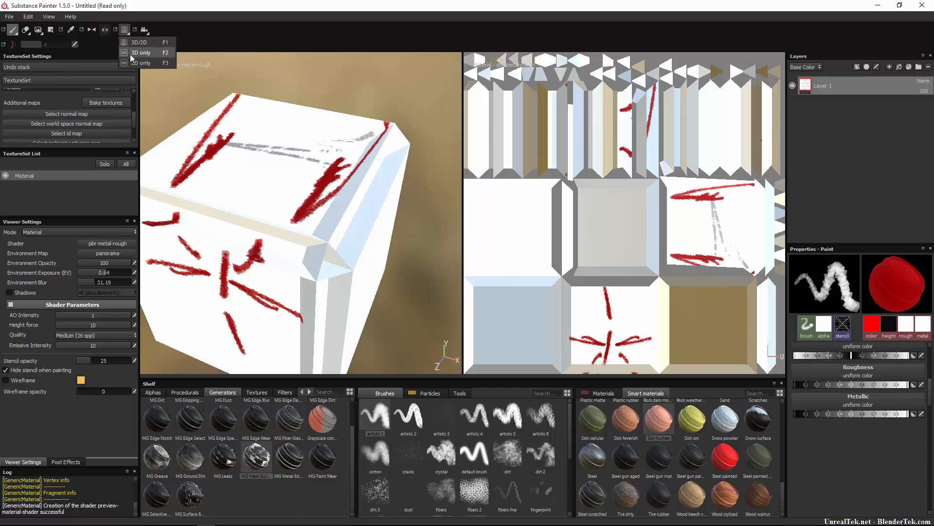
click(132, 53)
click(141, 63)
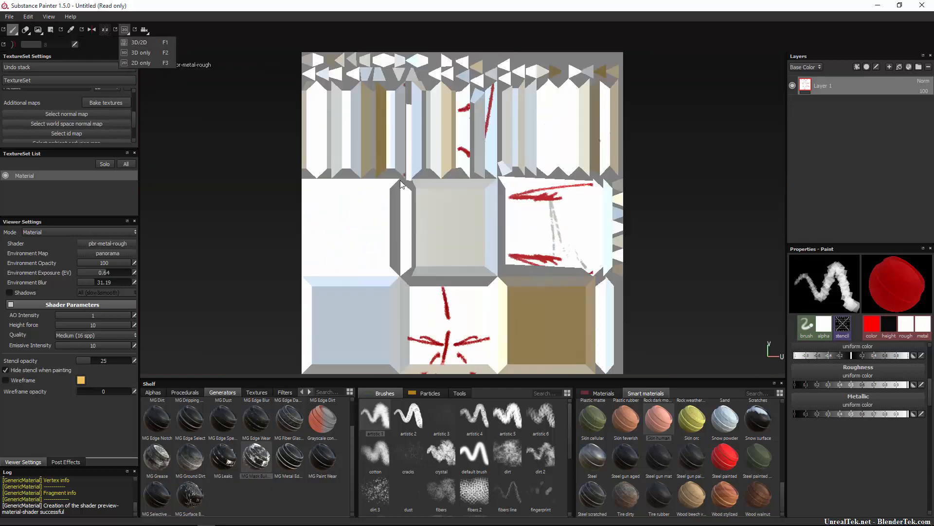
mouse_move(411, 205)
mouse_down()
mouse_move(357, 229)
mouse_move(413, 227)
mouse_move(410, 248)
mouse_up()
key(ctrl+z)
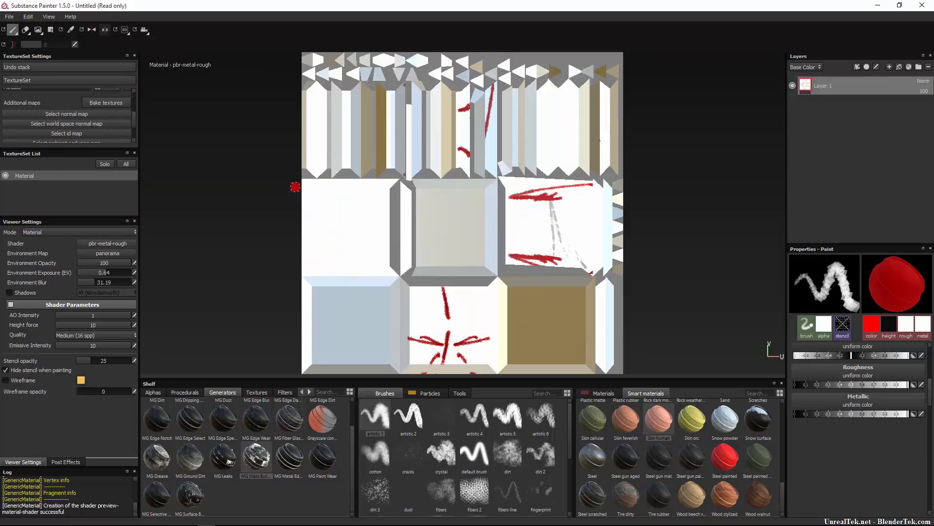
Switch the viewport to the 3D only layout and undo a red stroke tried on the cube's top face.
click(125, 30)
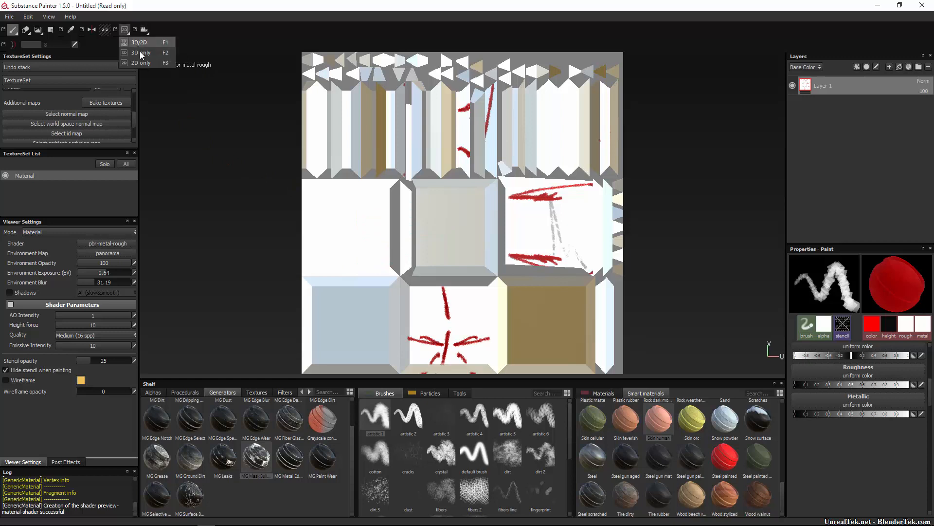
click(141, 52)
key(ctrl)
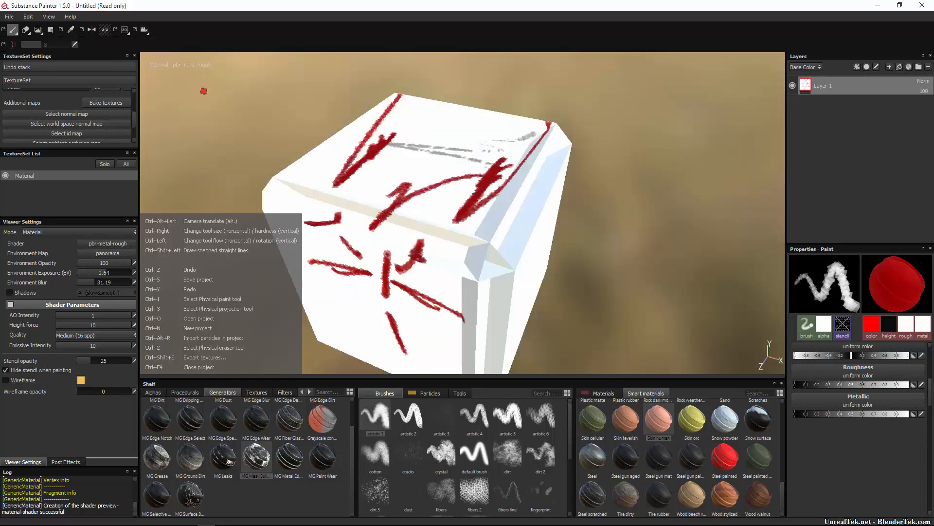
Try orbiting the cube with free camera rotation and return the camera to constrained rotation.
click(144, 30)
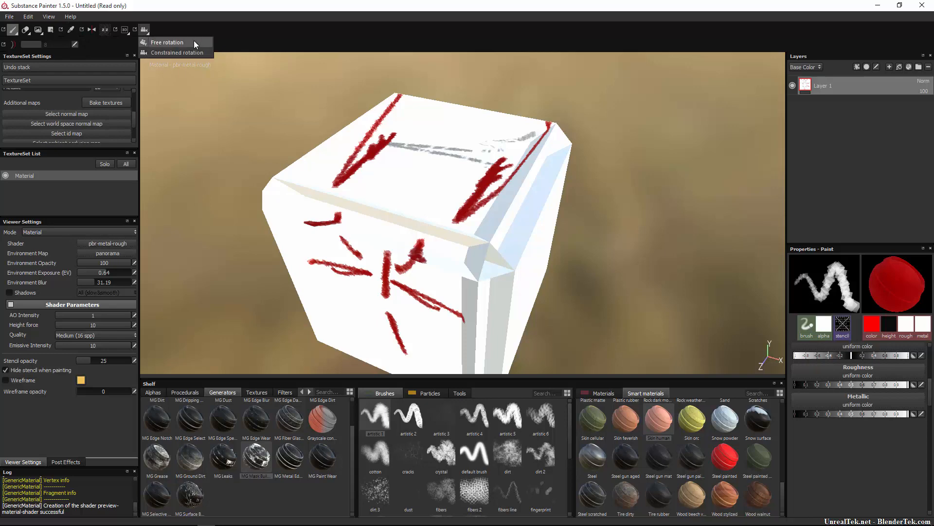
click(194, 42)
mouse_move(261, 146)
mouse_down()
mouse_move(394, 153)
mouse_move(252, 194)
mouse_move(309, 273)
mouse_move(344, 211)
mouse_move(324, 183)
mouse_move(214, 117)
mouse_up()
click(145, 30)
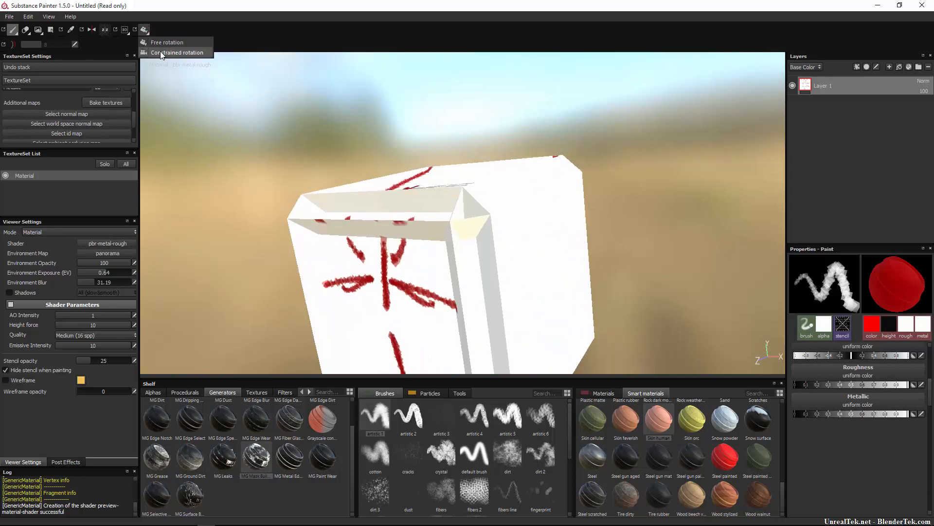
click(159, 51)
mouse_move(262, 149)
mouse_down()
mouse_move(525, 120)
mouse_move(448, 2)
mouse_move(296, 188)
mouse_move(422, 236)
mouse_move(480, 198)
mouse_move(561, 94)
mouse_move(836, 129)
mouse_move(900, 156)
mouse_move(834, 203)
mouse_move(298, 193)
mouse_up()
scroll(422, 237, down, 5)
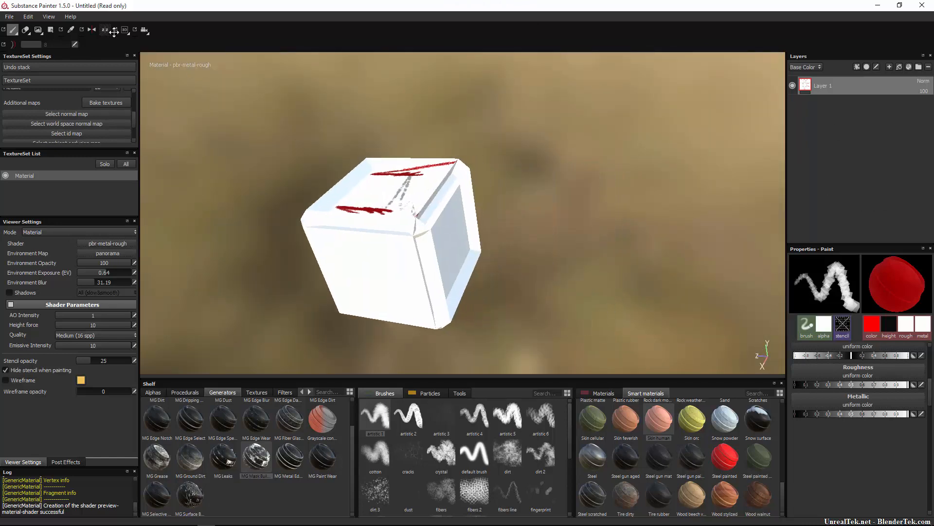
Turn on the lazy mouse at distance 8 and paint long straight red strokes across the cube's faces.
click(16, 45)
drag(374, 212, 453, 294)
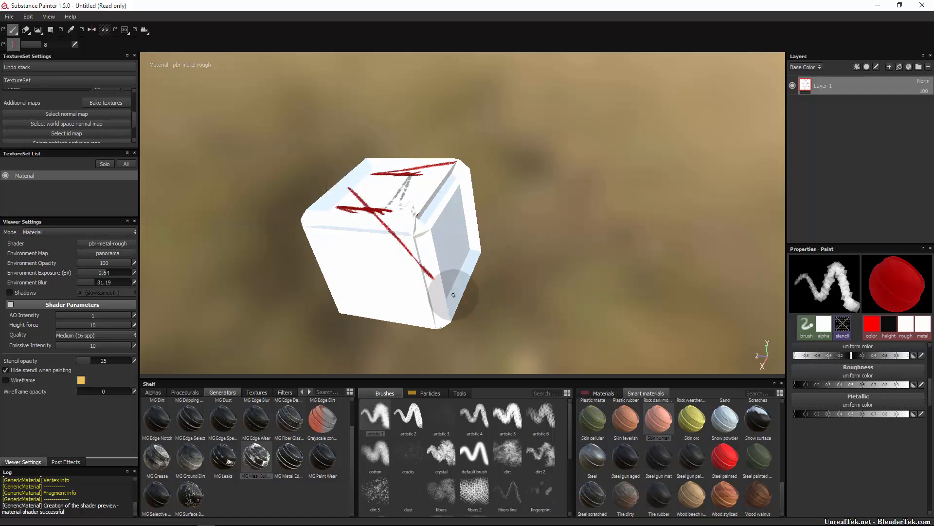
mouse_move(346, 309)
mouse_down()
mouse_move(502, 220)
mouse_move(254, 255)
mouse_up()
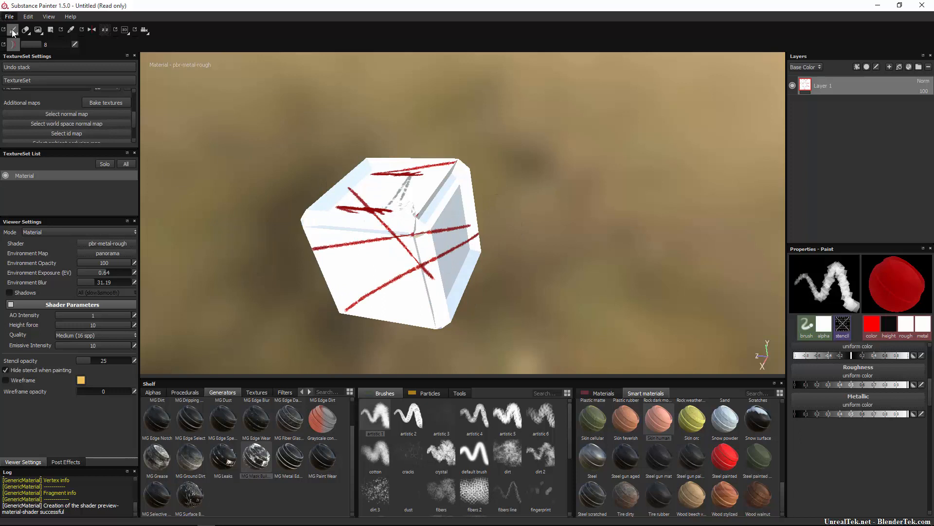
Set the lazy mouse distance to 20 and paint more straight red strokes across the cube's side faces.
drag(44, 44, 71, 44)
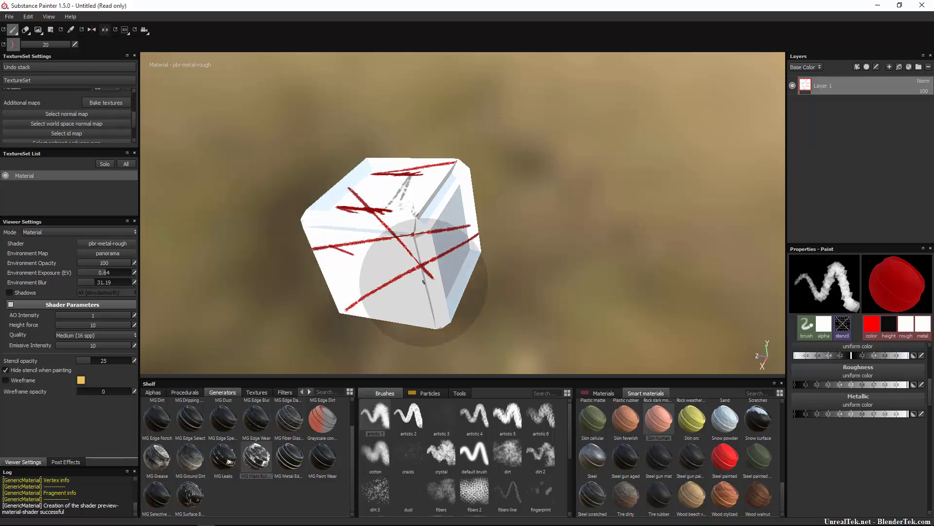
drag(342, 281, 434, 274)
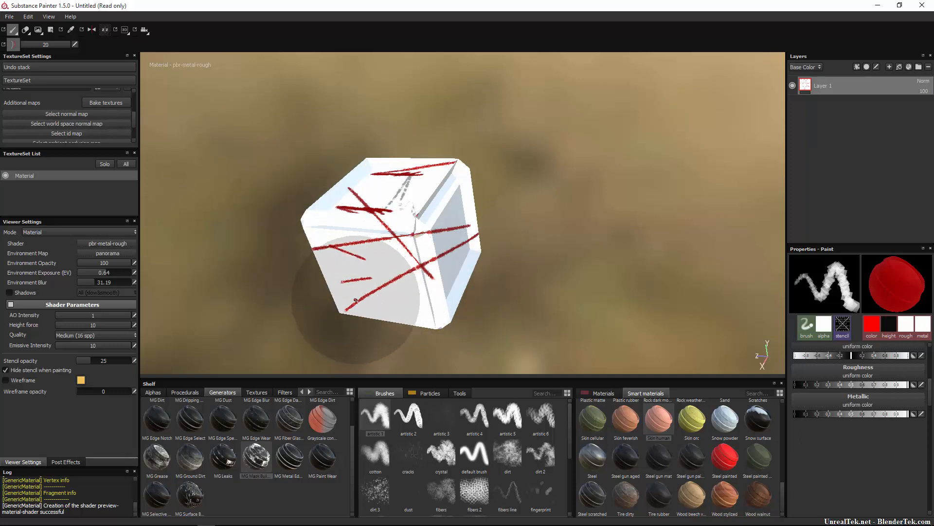
drag(344, 301, 459, 272)
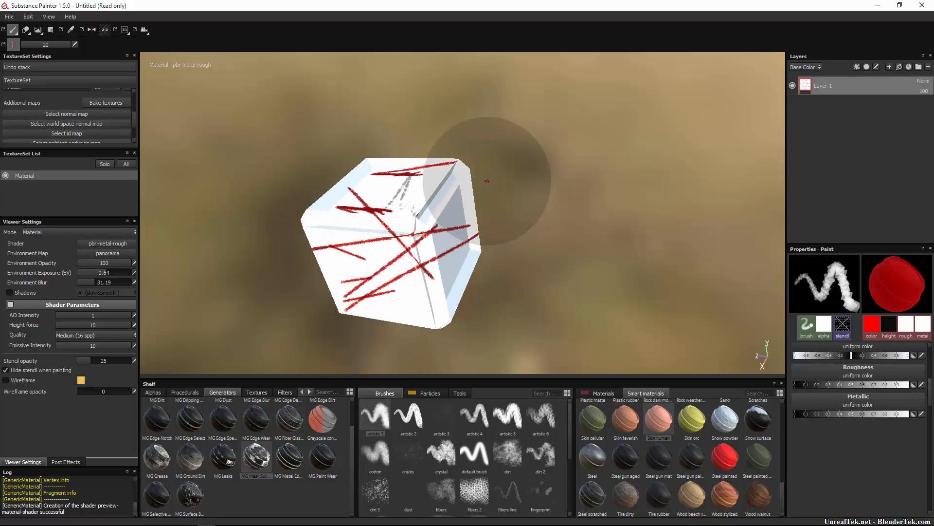
drag(402, 308, 490, 128)
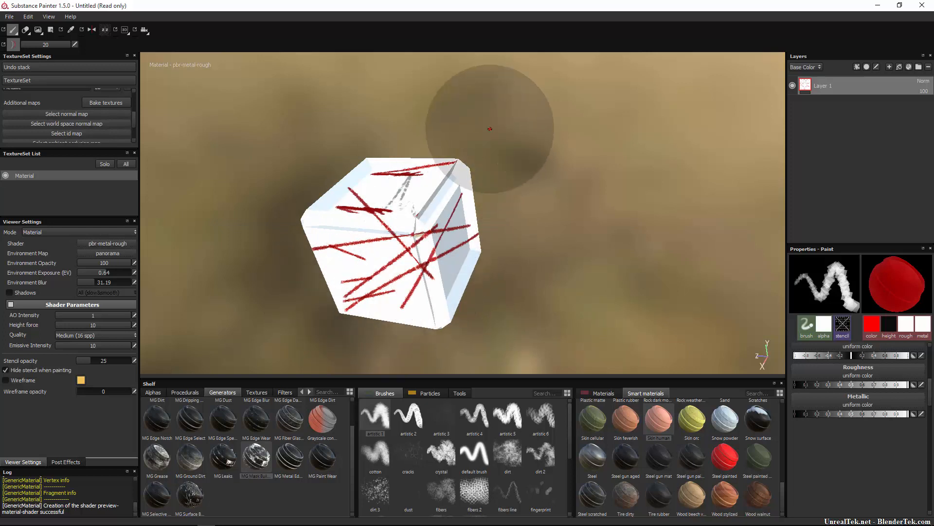
drag(450, 300, 327, 152)
drag(442, 226, 239, 256)
drag(456, 260, 322, 252)
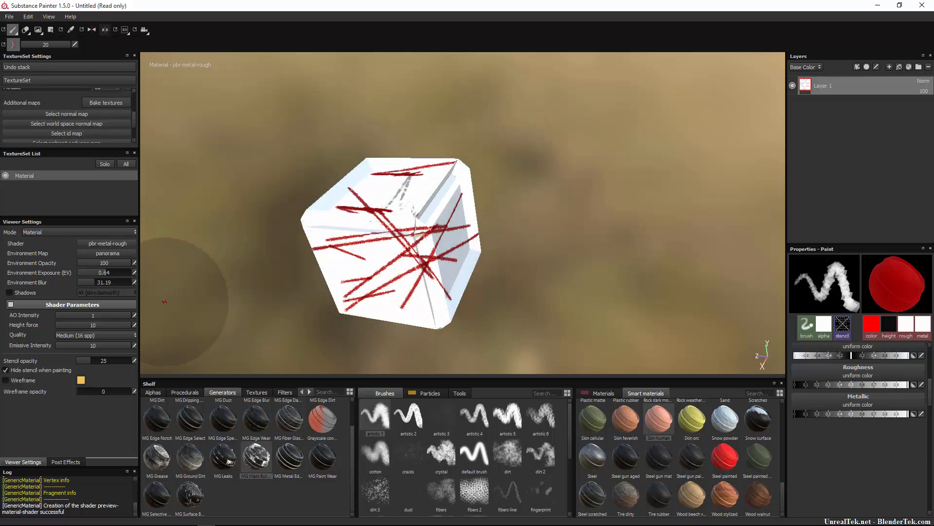
Set the lazy mouse distance to 0 and paint several crossing red strokes over the cube's top and side faces.
drag(37, 46, 16, 47)
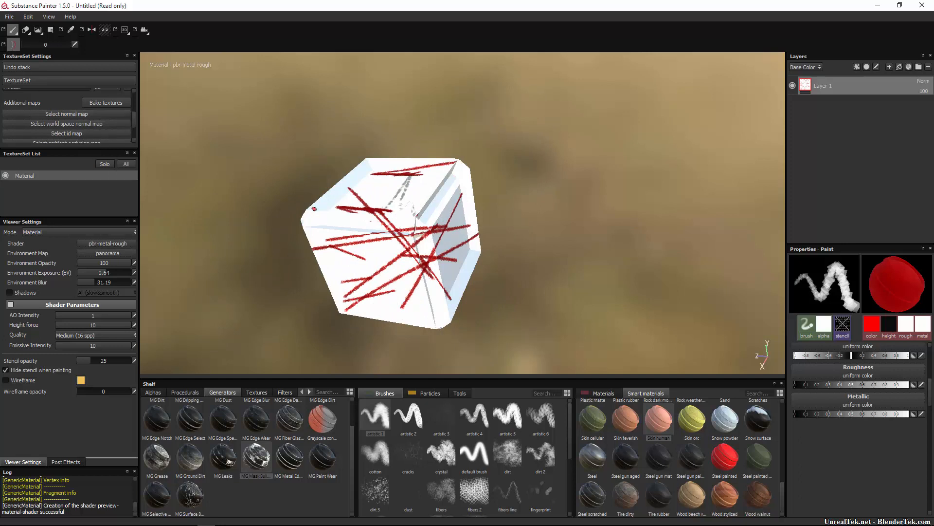
drag(336, 214, 411, 292)
drag(418, 207, 354, 308)
drag(381, 228, 361, 314)
drag(428, 163, 392, 273)
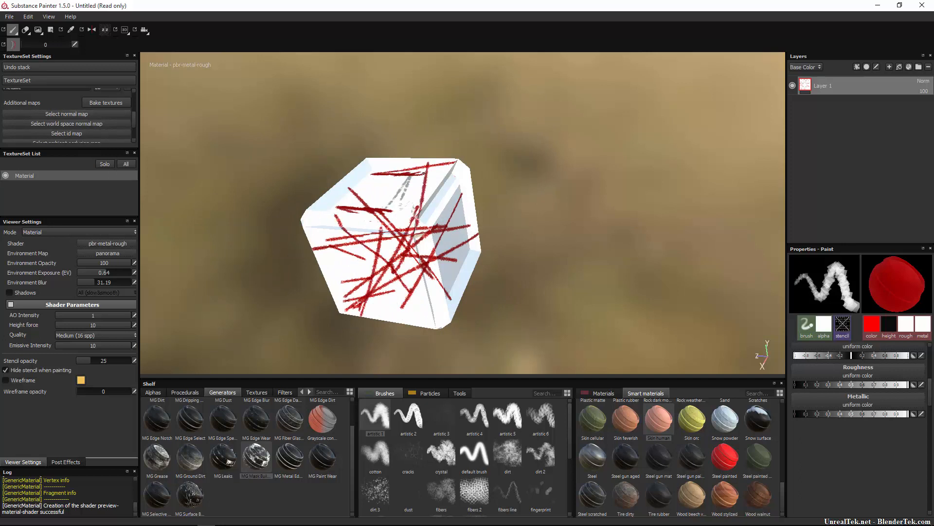
drag(413, 198, 388, 277)
drag(375, 191, 423, 320)
Raise the lazy mouse distance back to 20, paint further red strokes near the cube's top edge, and turn the lazy mouse off.
drag(34, 43, 247, 52)
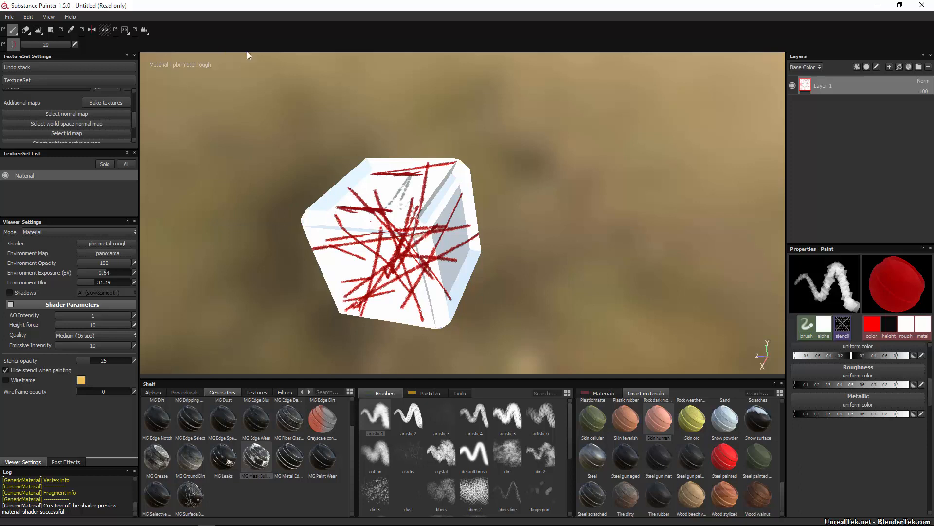
mouse_move(199, 247)
mouse_down()
mouse_move(464, 203)
mouse_move(361, 285)
mouse_move(361, 223)
mouse_move(197, 215)
mouse_up()
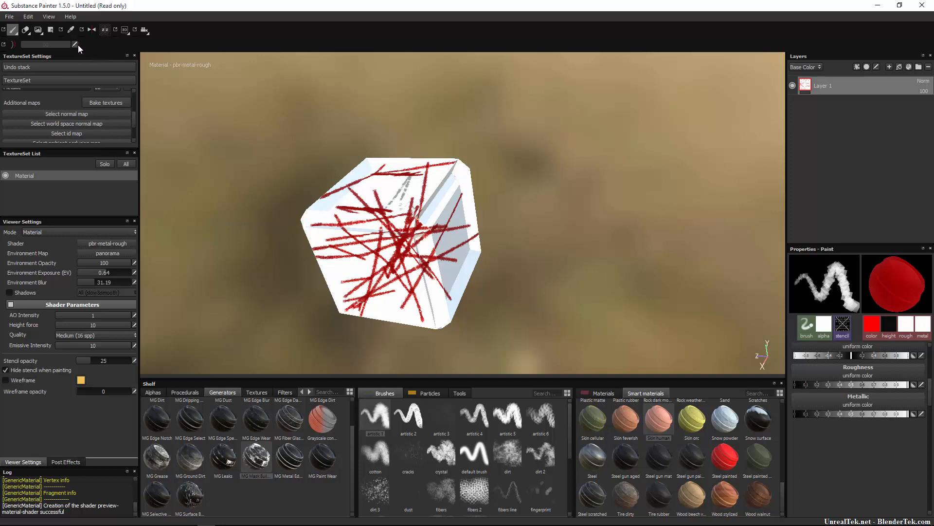
Lower the environment opacity to 50 and fine-tune it to 52.29.
click(135, 264)
text(50)
key(Return)
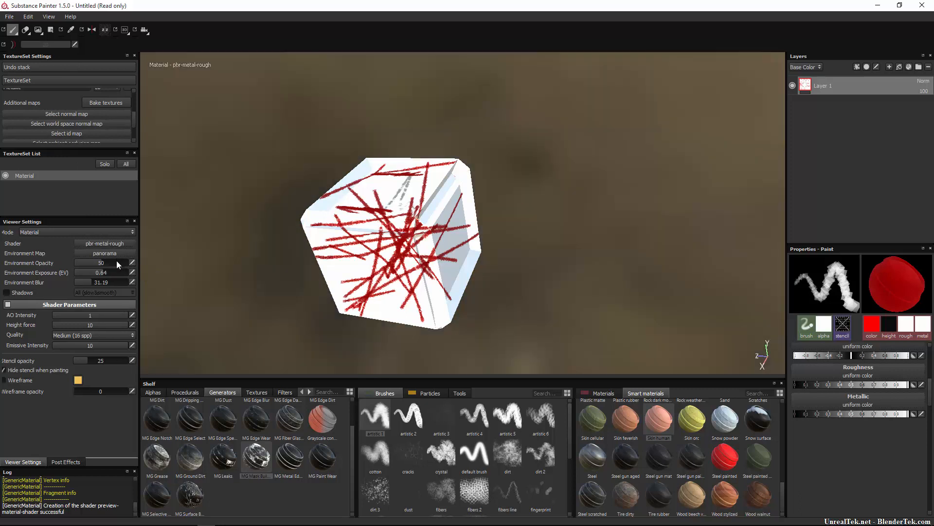
drag(94, 269, 102, 265)
Examine the on-screen shortcut hints for the different modifier combinations in the viewport.
key(ctrl)
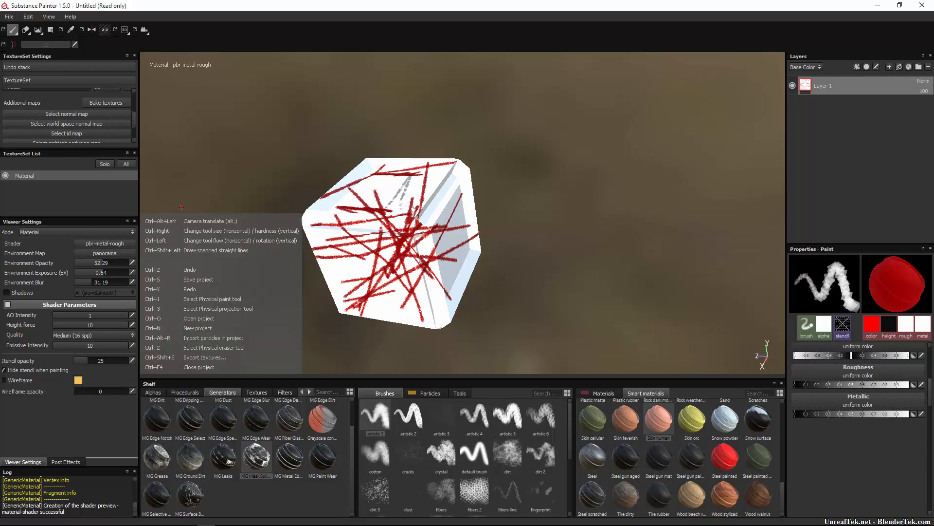
key(ctrl)
key(ctrl)
key(shift)
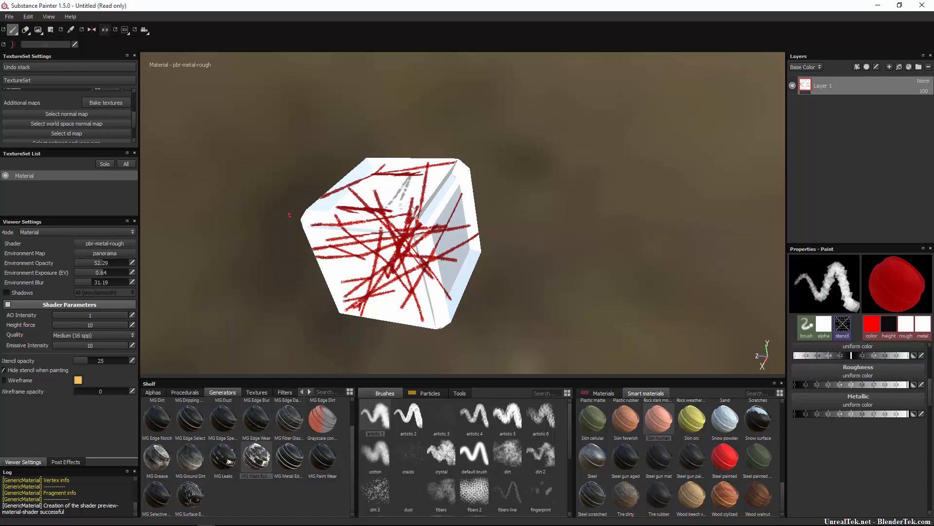
key(alt)
key(ctrl+alt)
key(ctrl+shift)
key(alt)
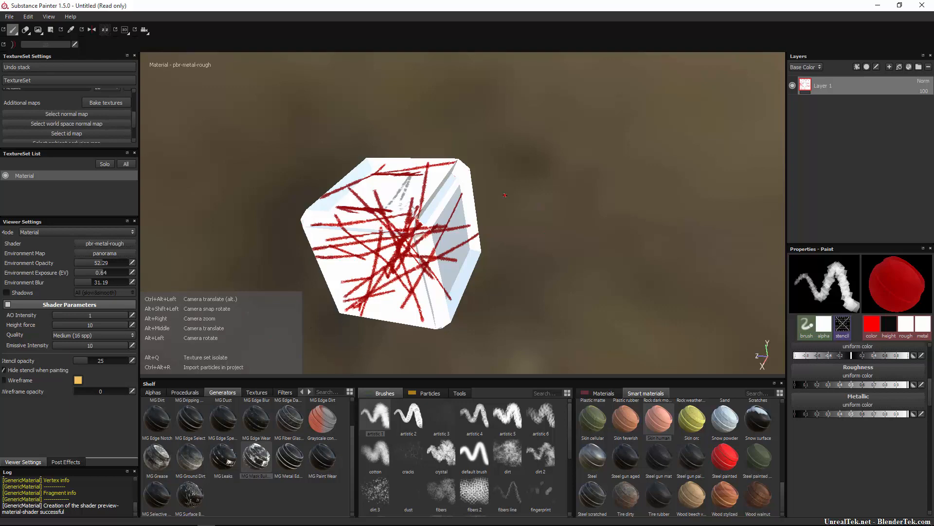
Try the camera rotate, zoom and translate controls around the painted cube.
mouse_move(209, 162)
alt+mouse_down()
mouse_move(588, 154)
mouse_move(443, 58)
mouse_move(173, 163)
mouse_move(410, 284)
mouse_move(475, 60)
mouse_move(294, 97)
mouse_move(311, 214)
mouse_move(390, 140)
mouse_move(428, 127)
alt+mouse_up()
alt+right_drag(332, 137, 397, 311)
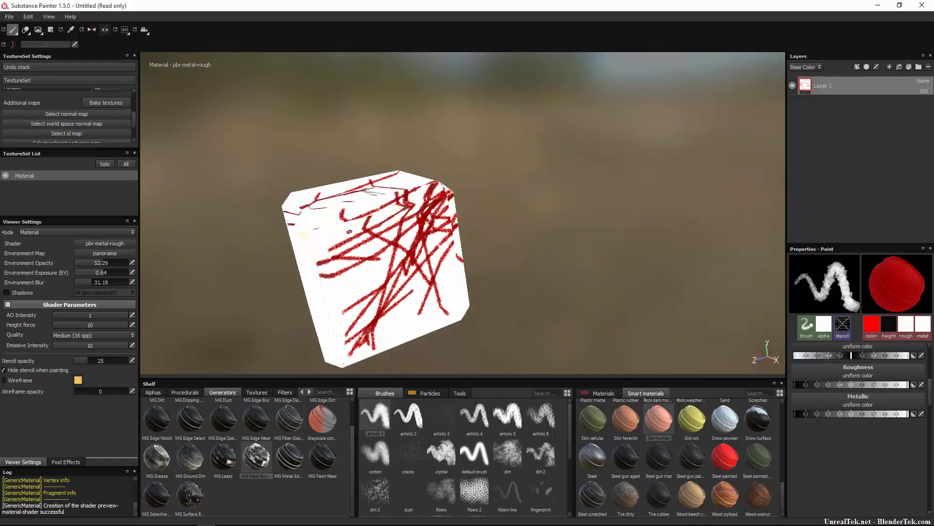
scroll(349, 231, down, 2)
scroll(349, 232, up, 5)
scroll(348, 224, down, 9)
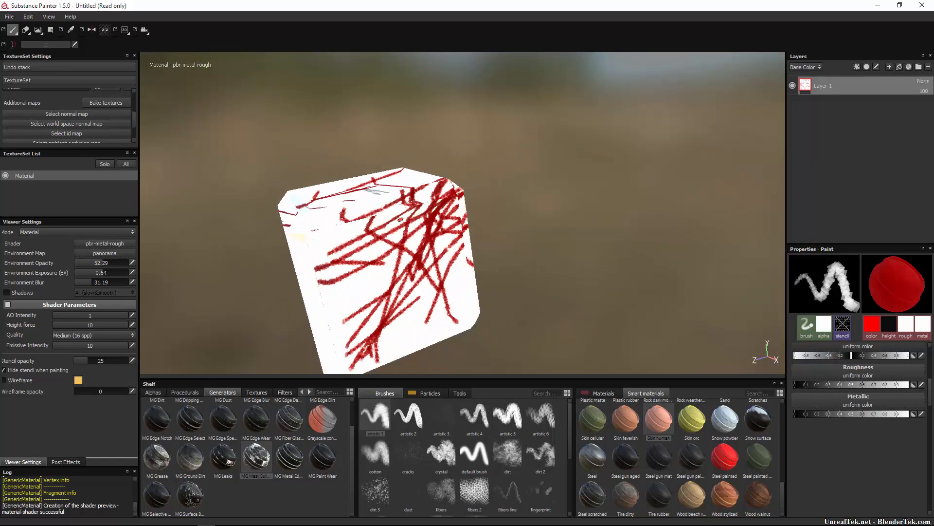
key(alt)
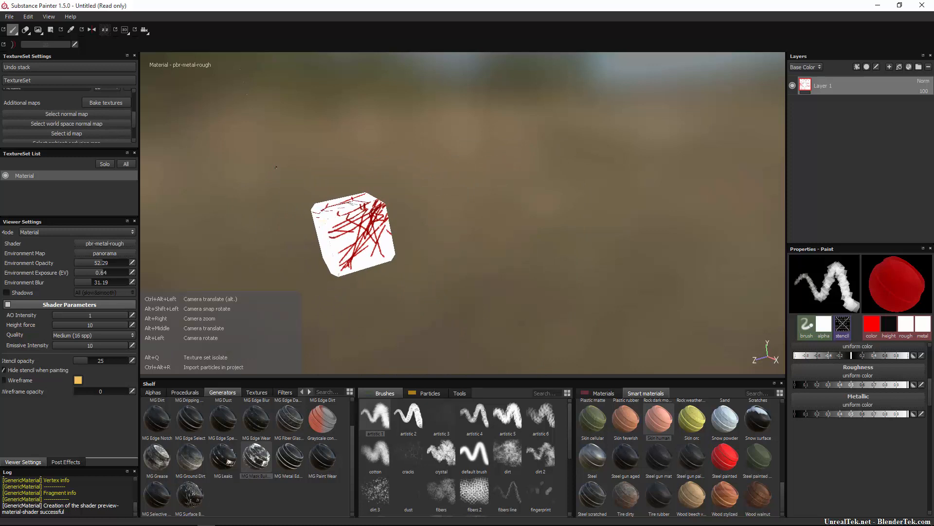
alt+middle_drag(276, 167, 279, 197)
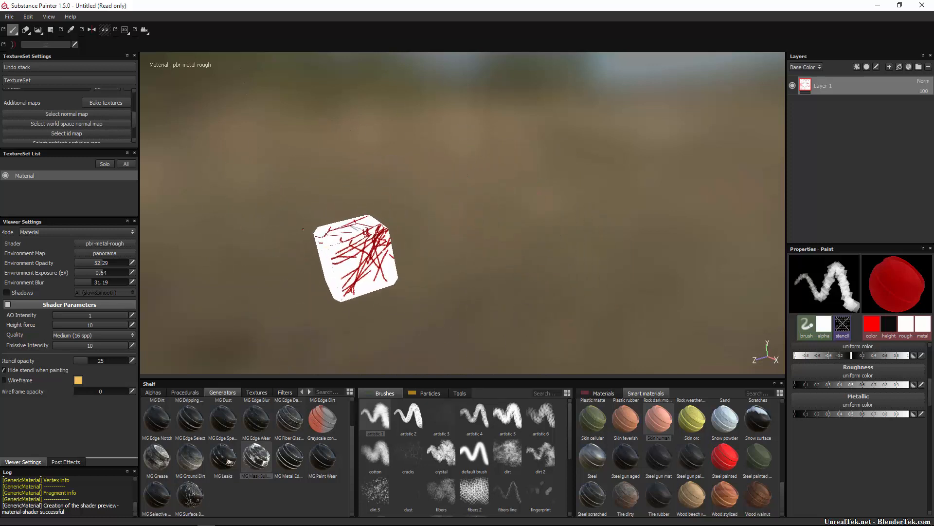
key(alt)
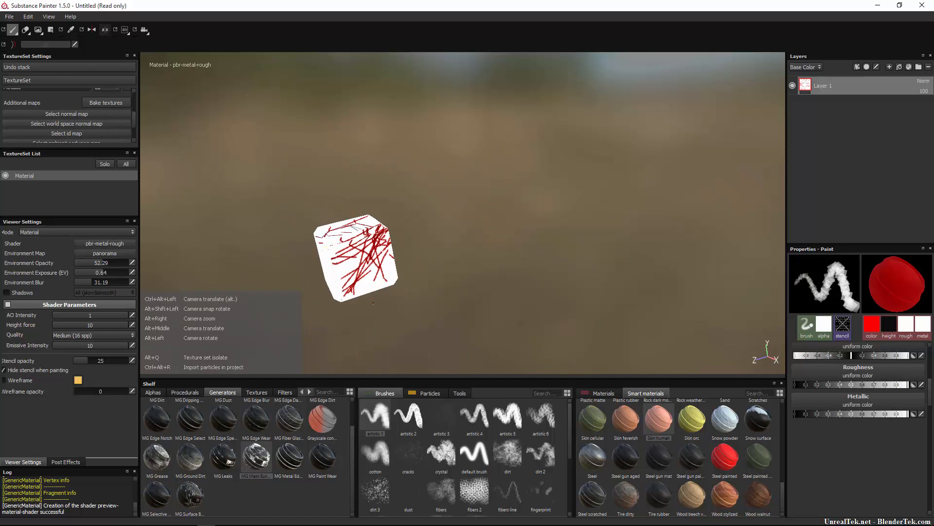
alt+right_drag(350, 296, 286, 294)
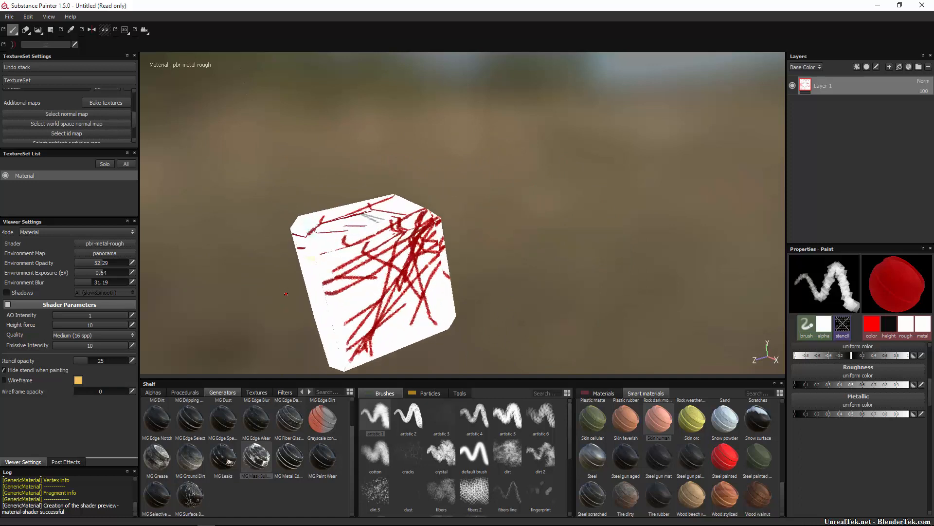
Snap-rotate the camera to straight-on views of the cube's side faces.
key(alt+shift)
mouse_move(453, 255)
alt+shift+mouse_down()
mouse_move(313, 286)
mouse_move(145, 259)
mouse_move(219, 123)
mouse_move(317, 119)
mouse_move(553, 161)
mouse_move(584, 256)
mouse_move(448, 277)
alt+shift+mouse_up()
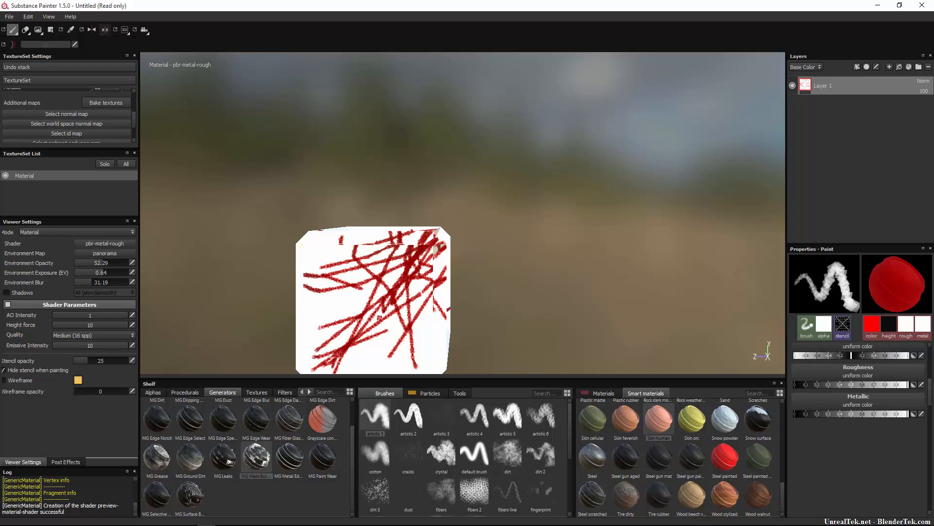
mouse_move(387, 279)
alt+shift+mouse_down()
mouse_move(546, 258)
mouse_move(546, 188)
mouse_move(555, 184)
mouse_move(891, 218)
alt+shift+mouse_up()
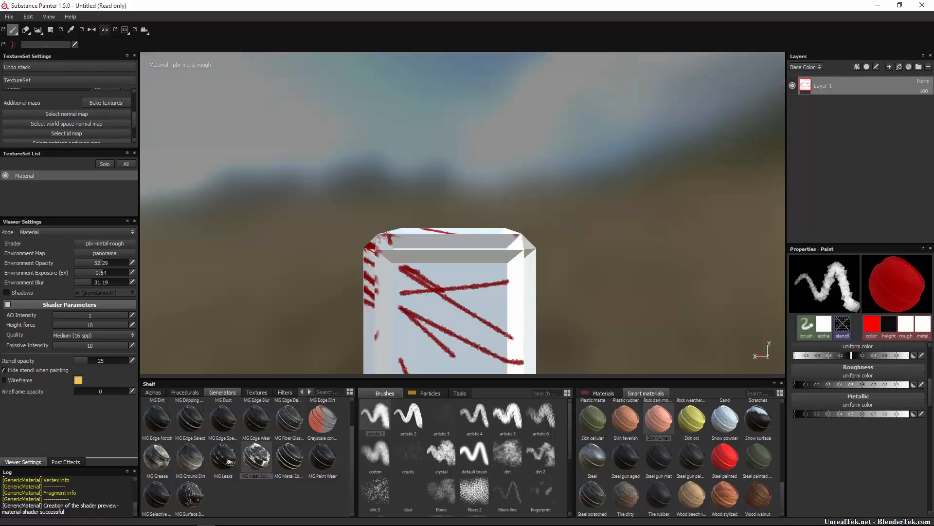
Inspect the red strokes on the cube's recessed side face and the neighbouring unpainted face up close.
alt+middle_drag(553, 273, 587, 198)
scroll(540, 224, up, 2)
scroll(541, 225, up, 3)
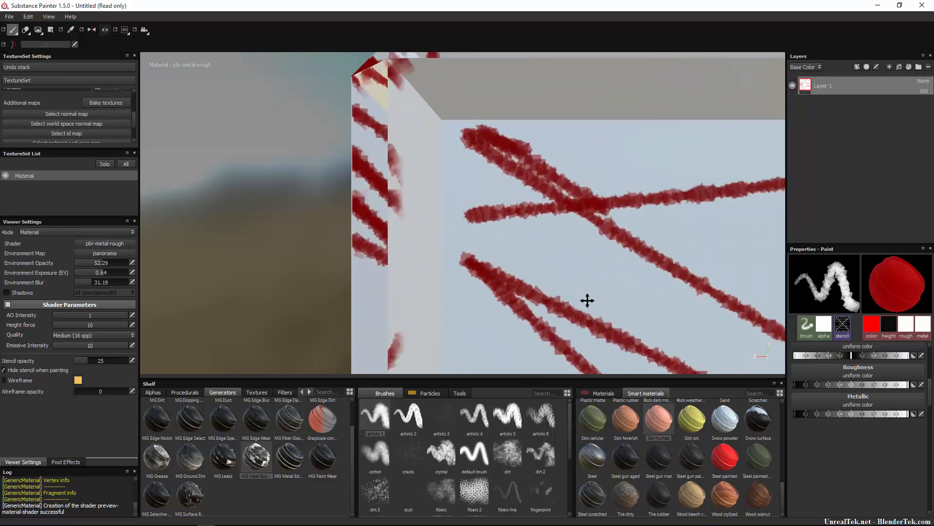
mouse_move(588, 298)
alt+middle_down()
mouse_move(482, 258)
mouse_move(501, 267)
alt+middle_up()
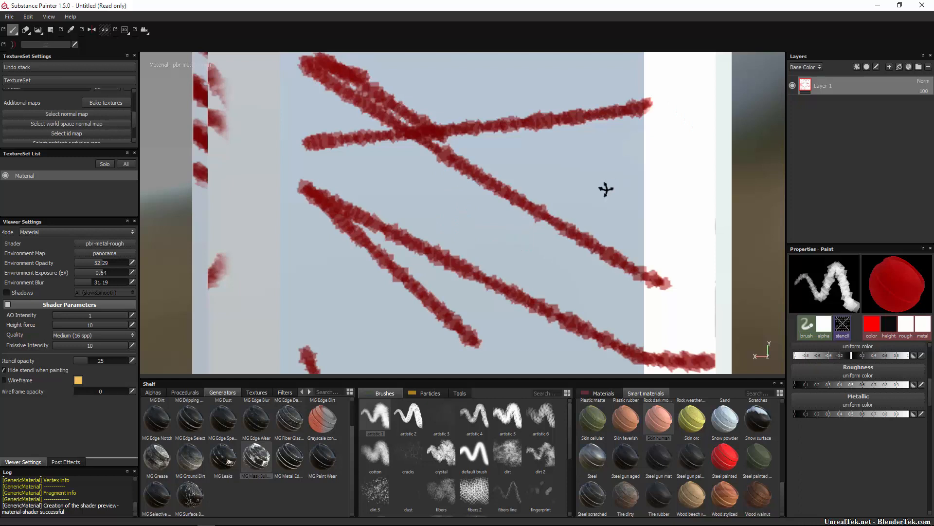
alt+drag(604, 188, 458, 244)
scroll(461, 243, up, 3)
scroll(514, 261, down, 8)
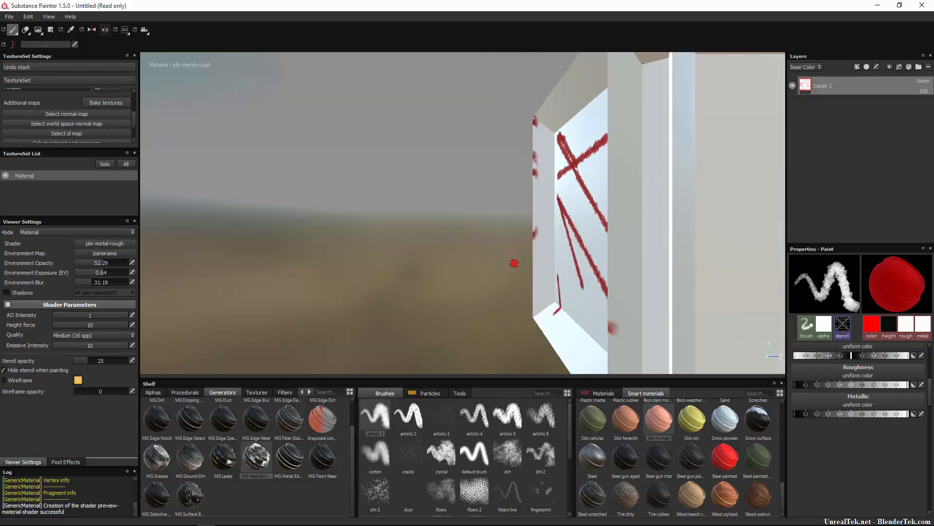
alt+middle_drag(499, 255, 292, 276)
scroll(428, 226, up, 8)
alt+middle_drag(479, 261, 359, 204)
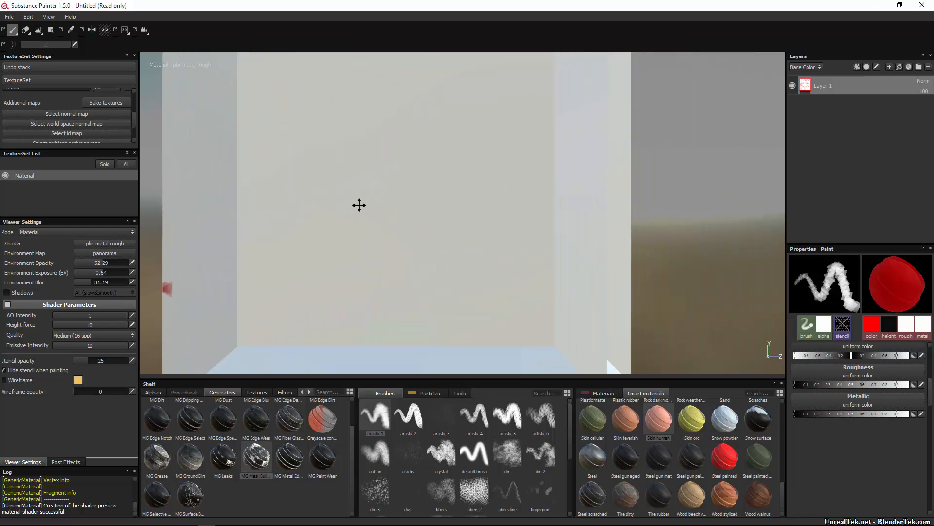
Compare free and snapped camera rotation around the cube and bring the cube near the centre of the viewport.
scroll(365, 209, down, 6)
scroll(369, 221, down, 2)
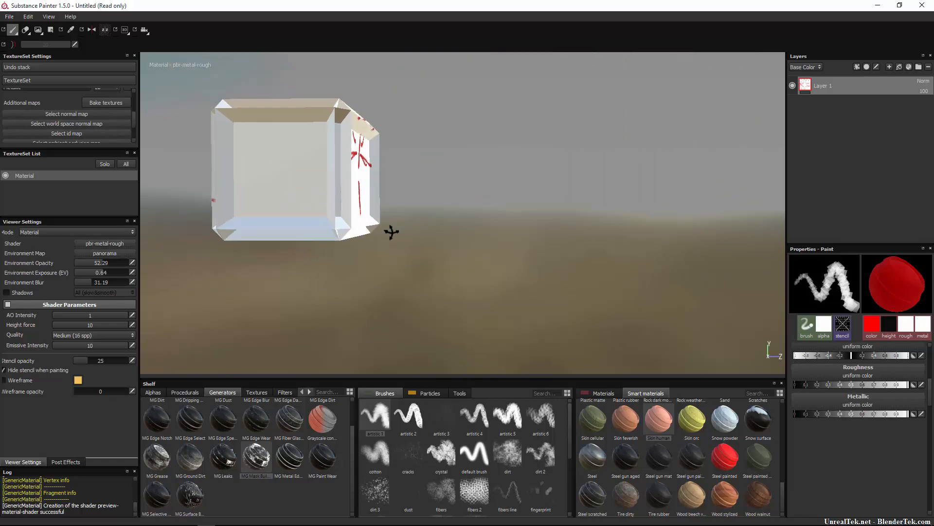
mouse_move(390, 231)
alt+mouse_down()
mouse_move(359, 317)
mouse_move(597, 222)
mouse_move(457, 276)
mouse_move(351, 219)
alt+mouse_up()
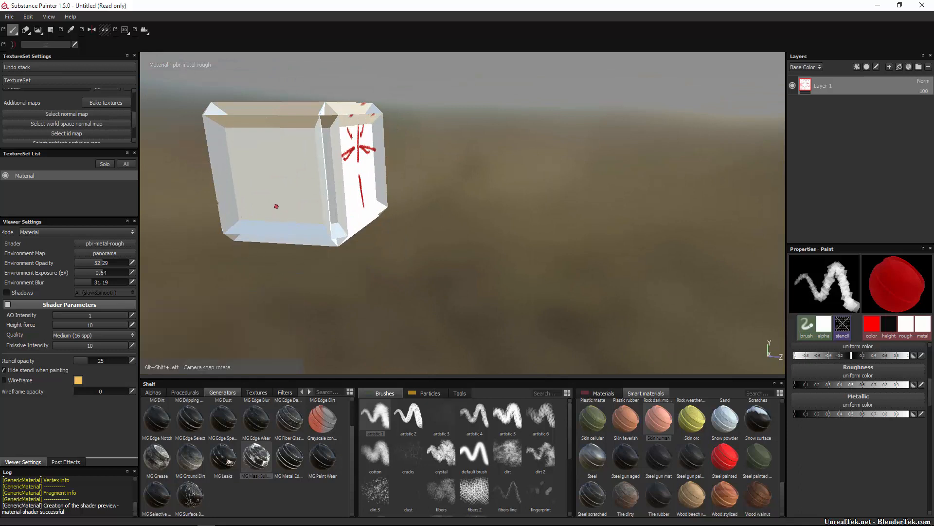
alt+shift+drag(276, 192, 368, 213)
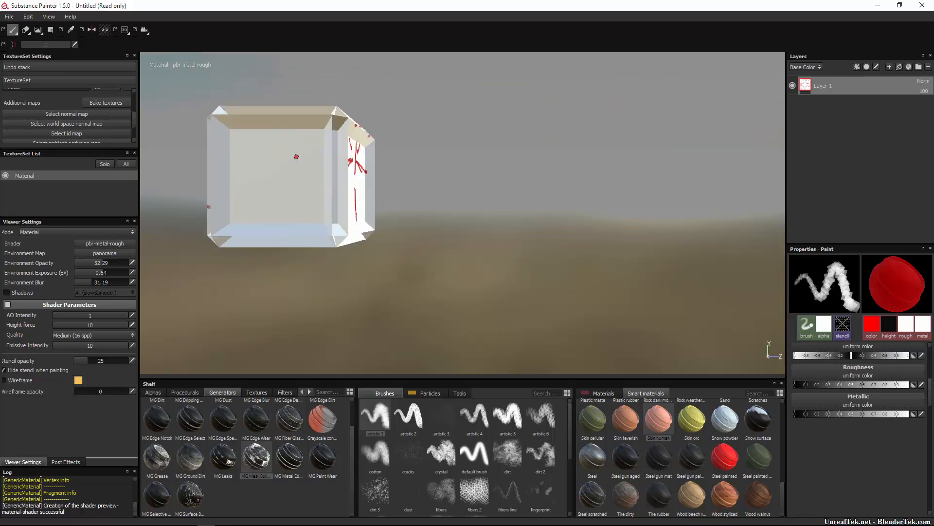
mouse_move(294, 156)
alt+middle_down()
mouse_move(528, 225)
mouse_move(728, 175)
mouse_move(275, 206)
mouse_move(669, 246)
mouse_move(442, 110)
mouse_move(626, 200)
mouse_move(341, 179)
mouse_move(530, 173)
mouse_move(399, 195)
alt+middle_up()
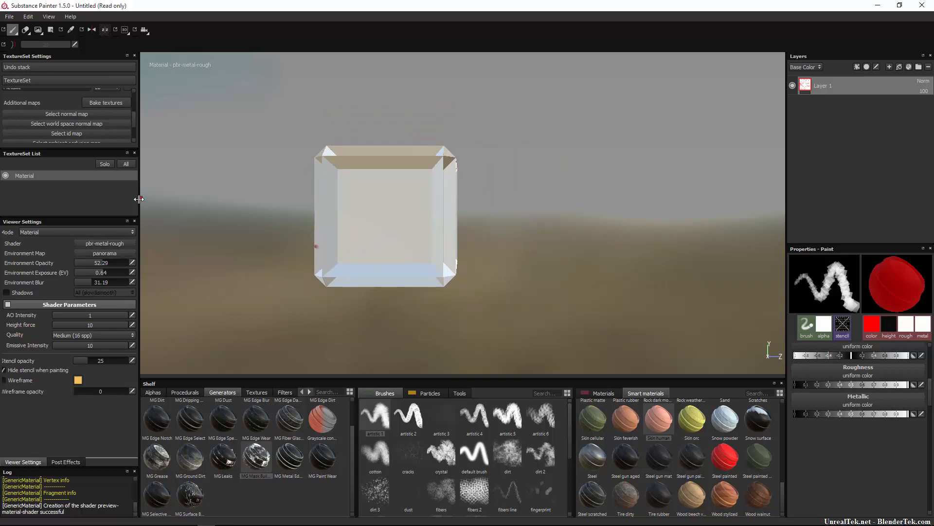
Try a texture set size of 128 and settle on 512.
scroll(88, 112, up, 3)
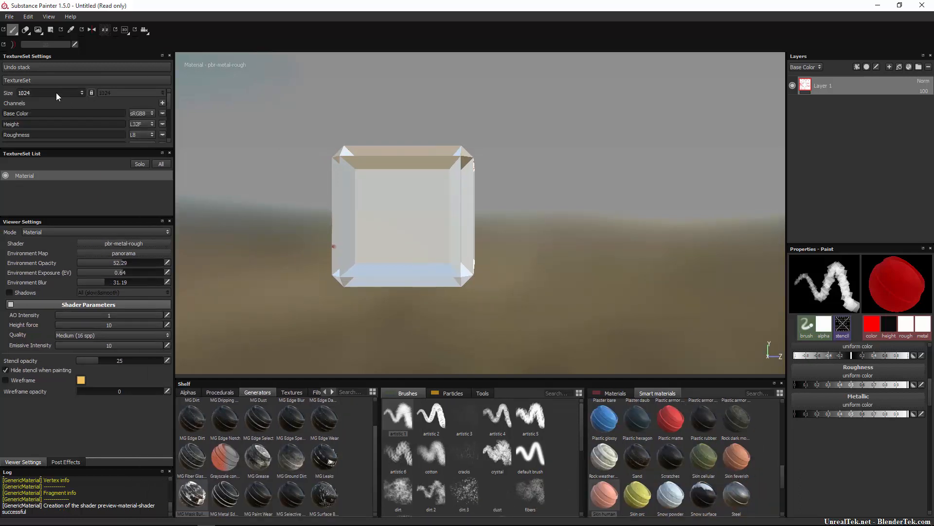
click(57, 92)
click(55, 100)
click(51, 91)
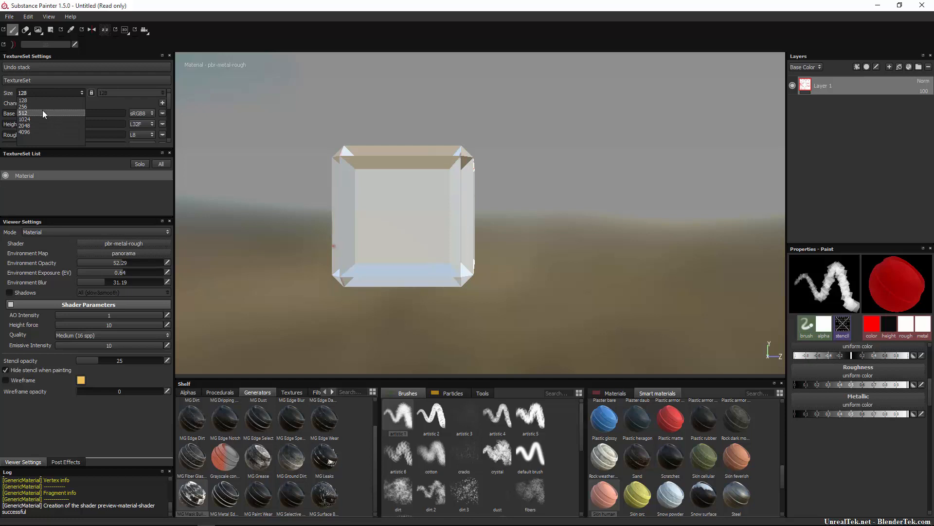
click(43, 112)
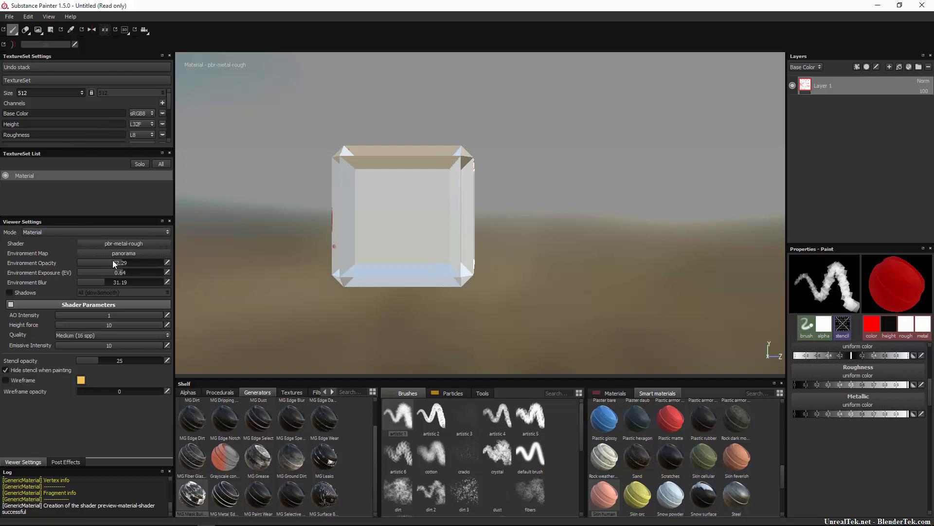
Drop the environment opacity to 0 and raise it to 100.
drag(112, 262, 24, 262)
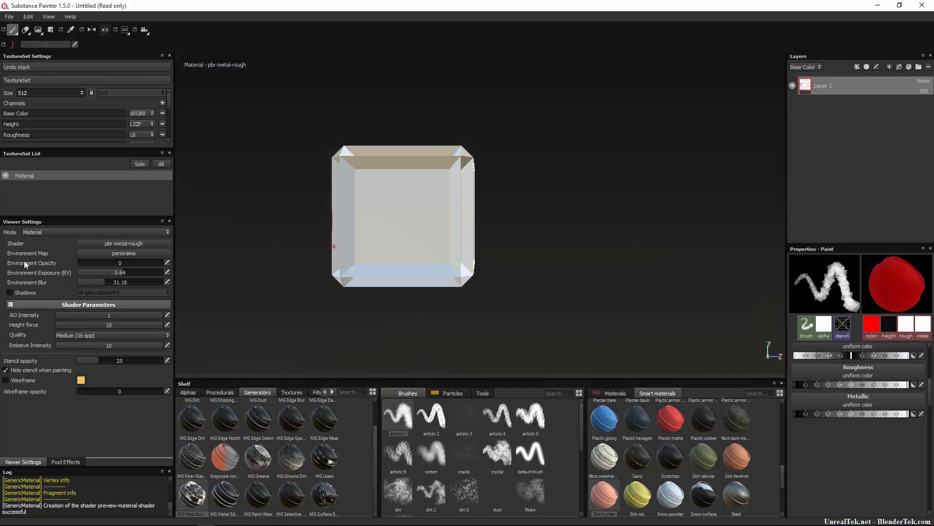
drag(100, 262, 146, 263)
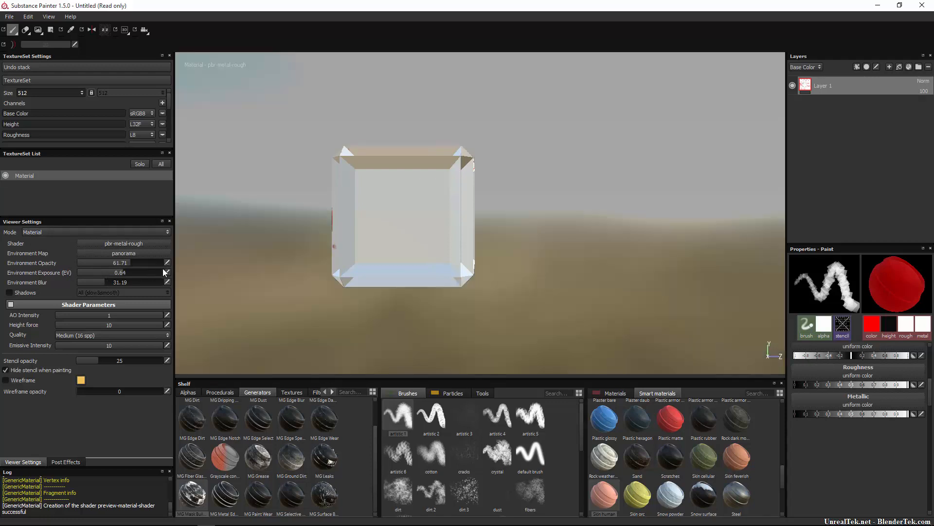
Switch the viewer to Solo mode showing Base Color and disable the Unlit option.
click(75, 232)
click(71, 238)
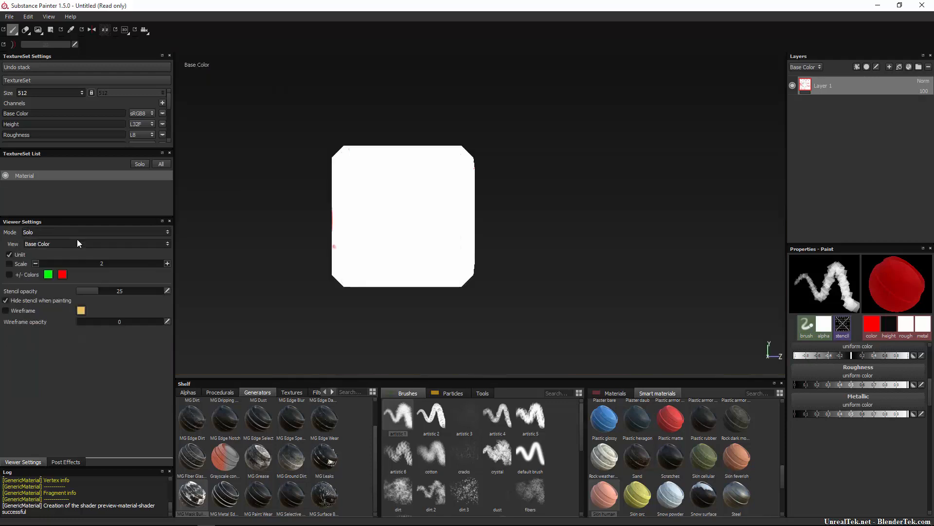
mouse_move(317, 131)
alt+mouse_down()
mouse_move(442, 168)
mouse_move(471, 210)
alt+mouse_up()
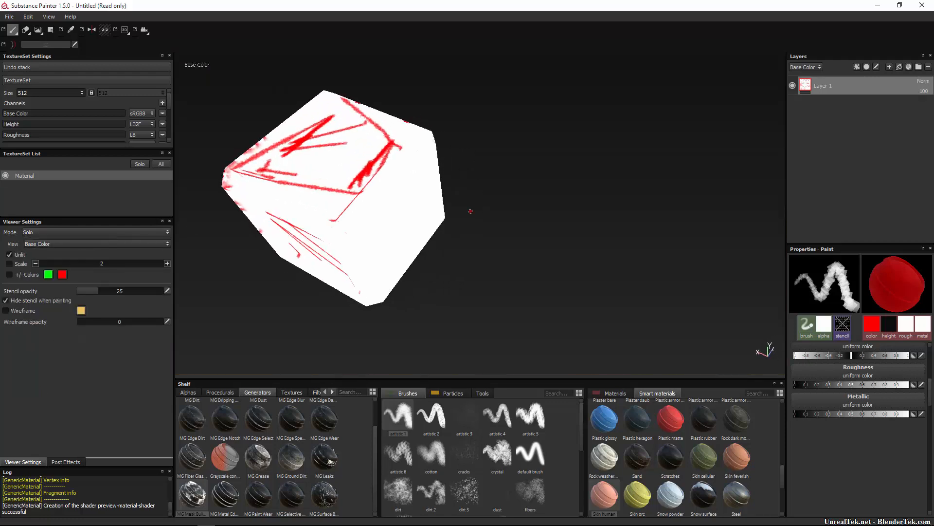
alt+middle_drag(311, 76, 471, 104)
scroll(540, 201, down, 1)
scroll(506, 207, up, 5)
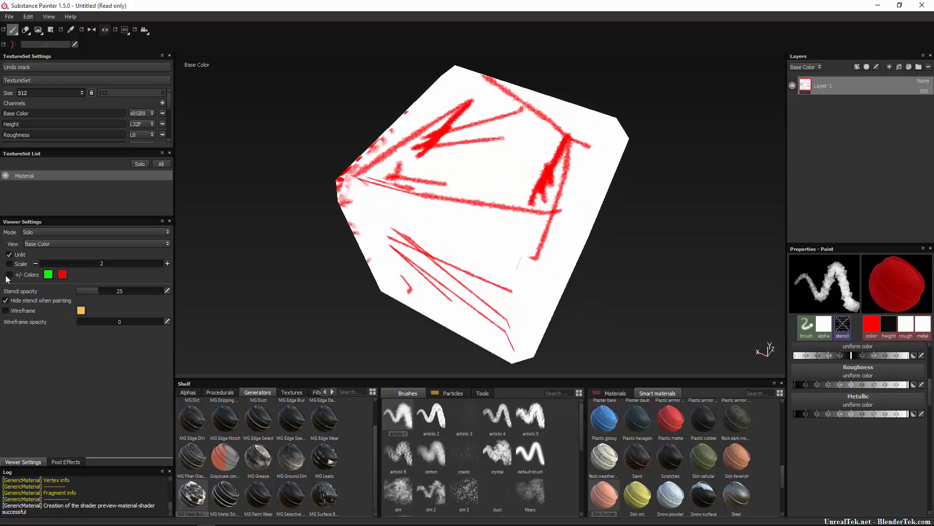
click(9, 254)
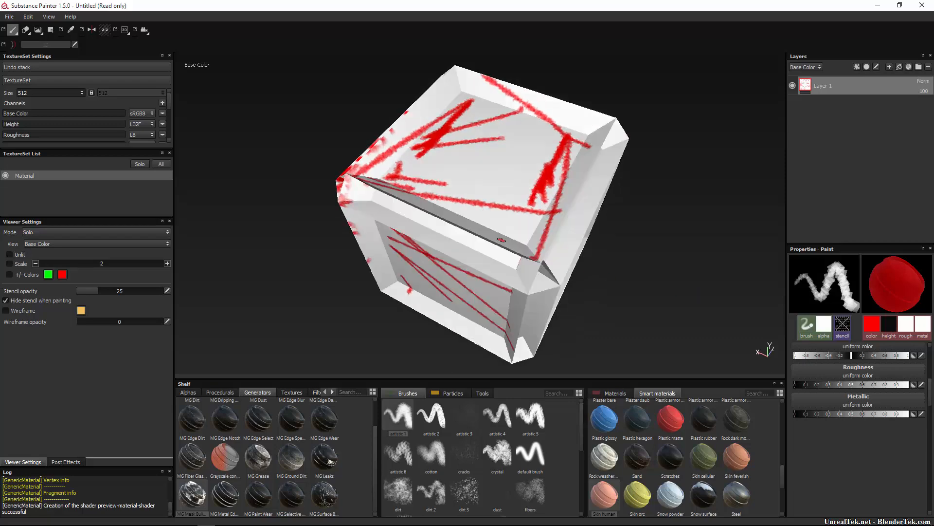
Paint red test strokes across the cube's upper and side faces in the Base Color view and undo them.
mouse_move(501, 240)
alt+mouse_down()
mouse_move(556, 208)
mouse_move(621, 131)
mouse_move(372, 229)
mouse_move(530, 195)
alt+mouse_up()
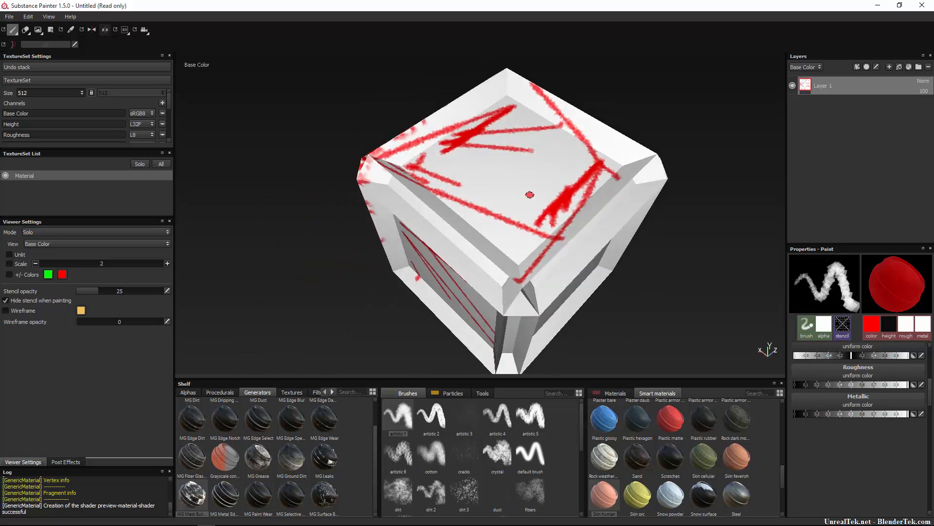
mouse_move(461, 212)
mouse_down()
mouse_move(535, 243)
mouse_move(501, 146)
mouse_move(467, 273)
mouse_up()
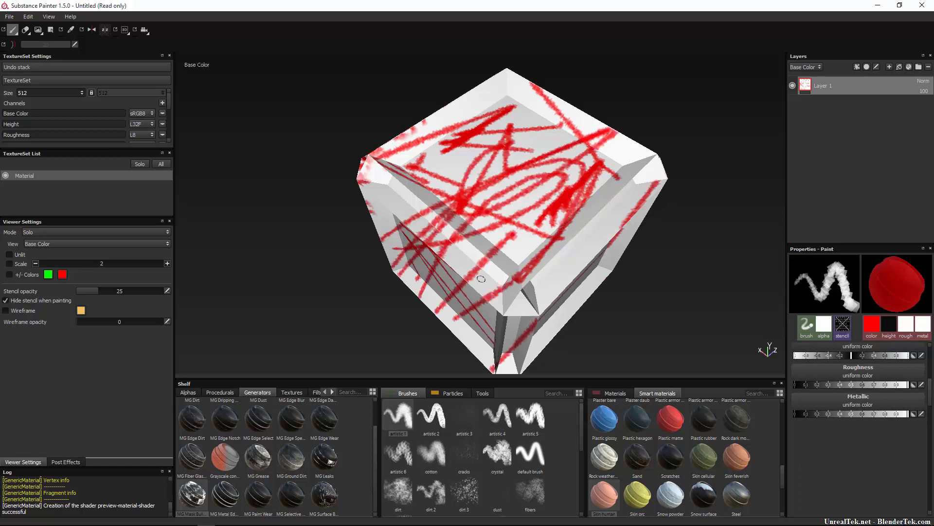
key(ctrl+z)
key(ctrl+z)
Alternate the viewer mode between Material and Solo to compare the cube's shading, ending on Material.
click(130, 234)
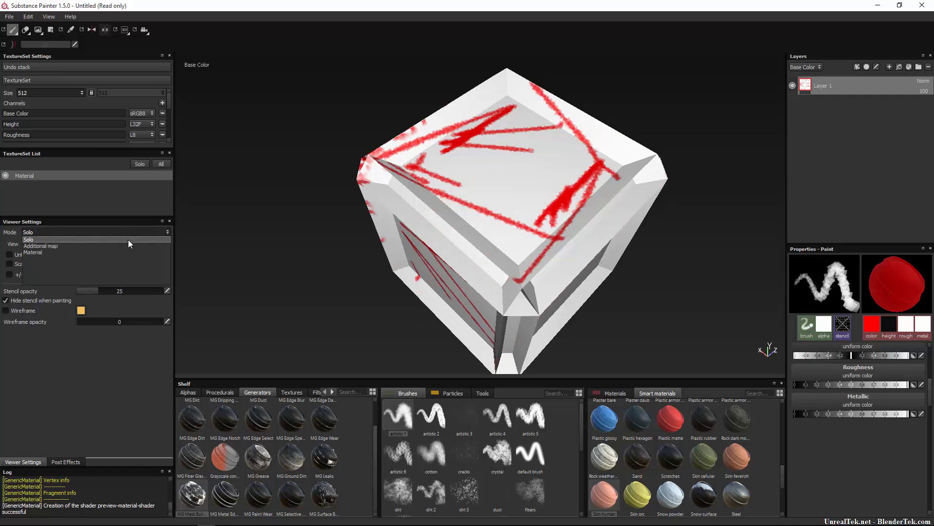
click(130, 250)
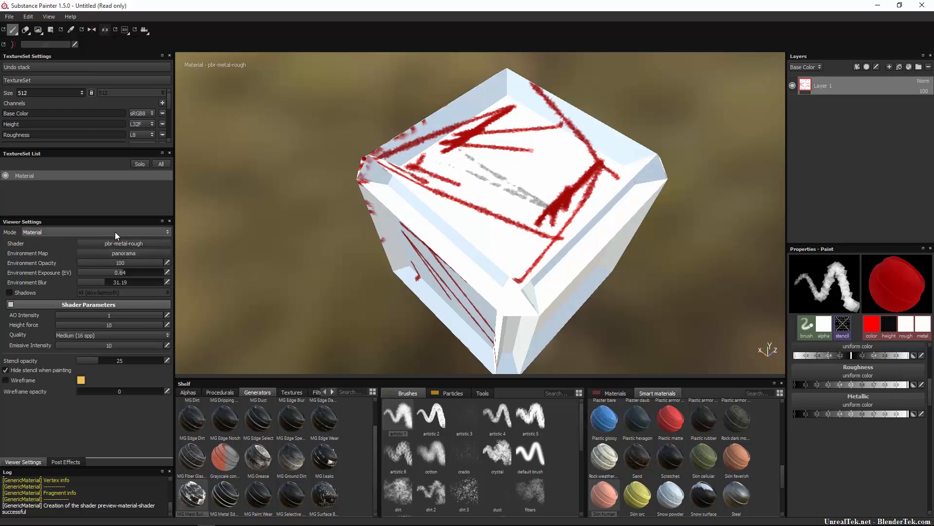
click(115, 232)
click(115, 239)
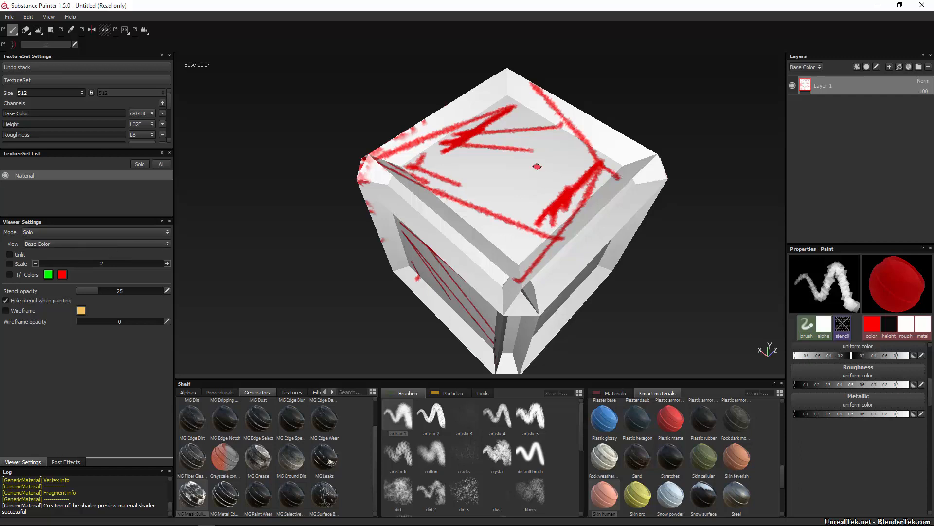
click(75, 232)
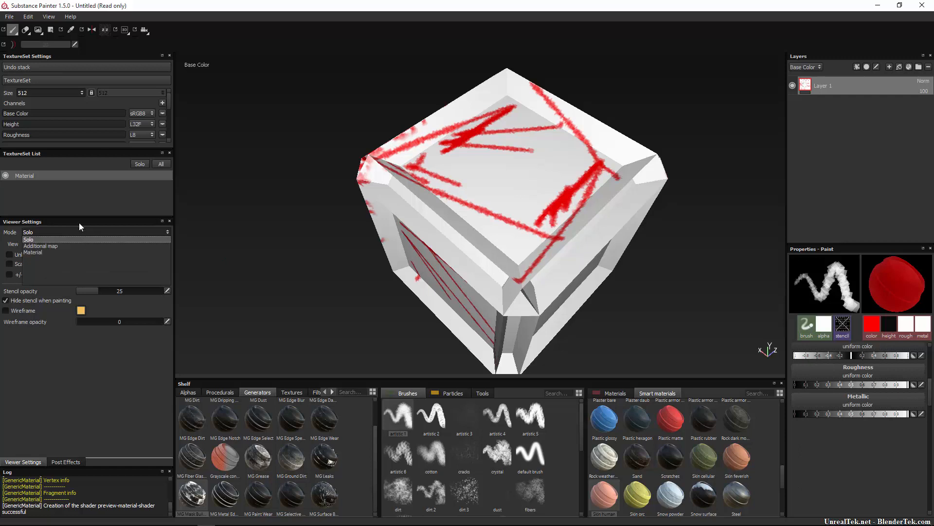
click(80, 252)
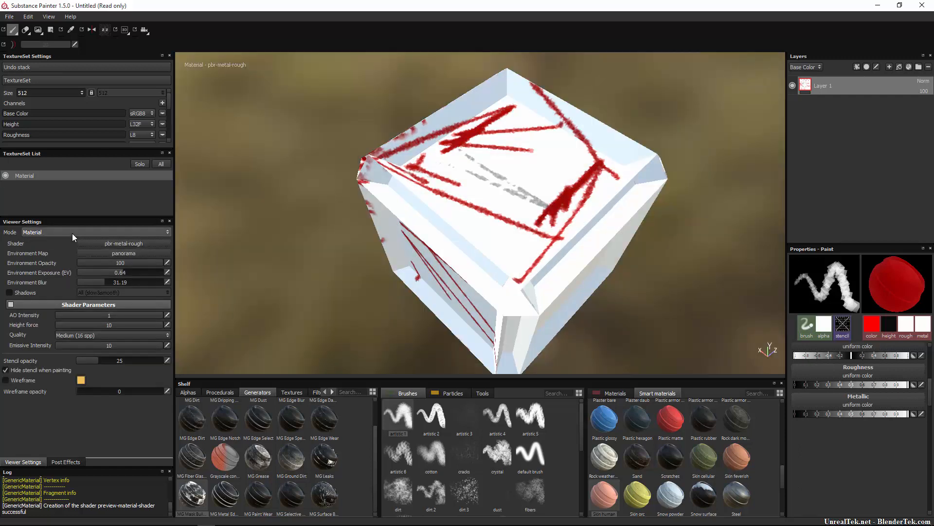
Display the cube in Additional map mode with the Normal map.
click(70, 232)
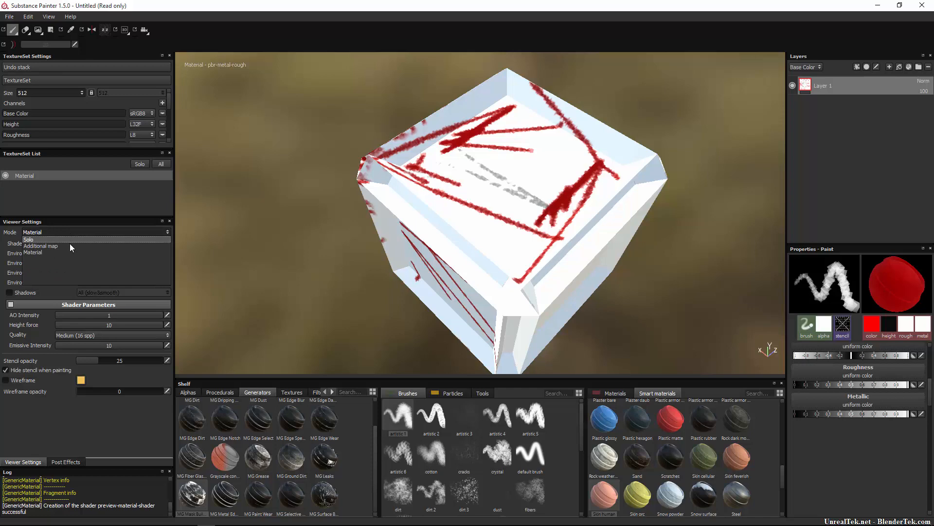
click(69, 244)
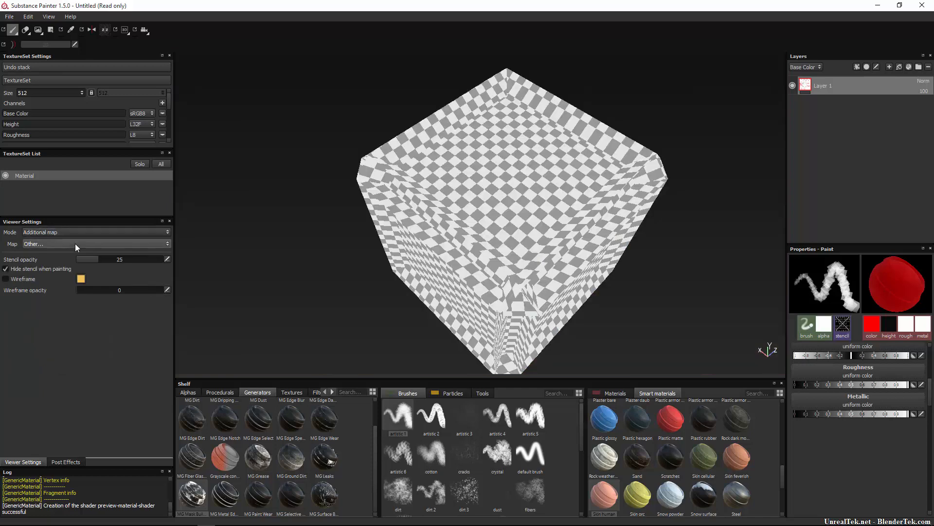
click(75, 243)
click(68, 252)
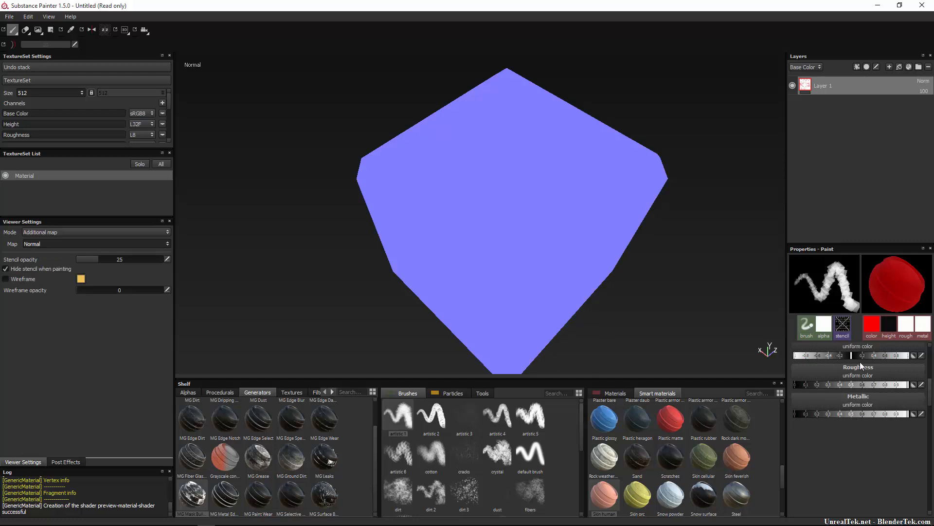
Raise the paint material's Height to its maximum and paint more strokes over the cube in the Normal map view.
scroll(859, 365, up, 3)
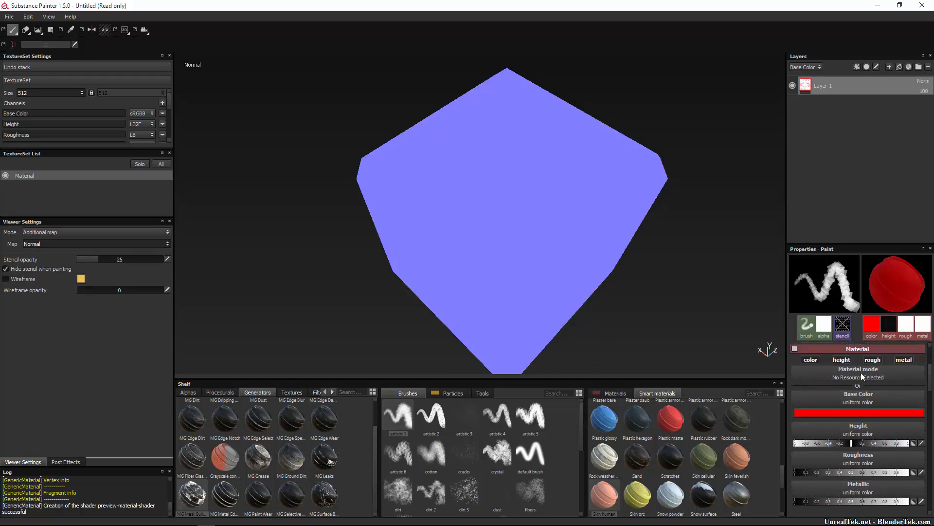
click(844, 361)
click(844, 361)
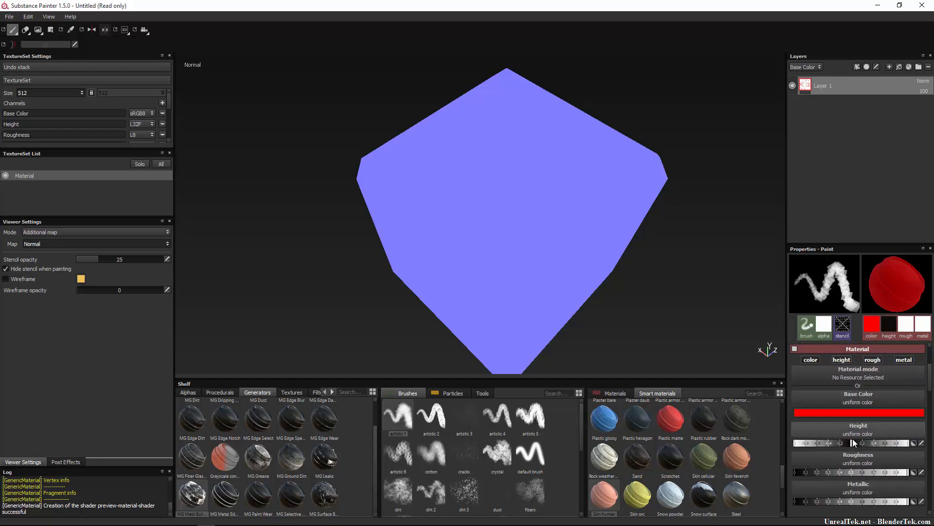
drag(854, 443, 908, 443)
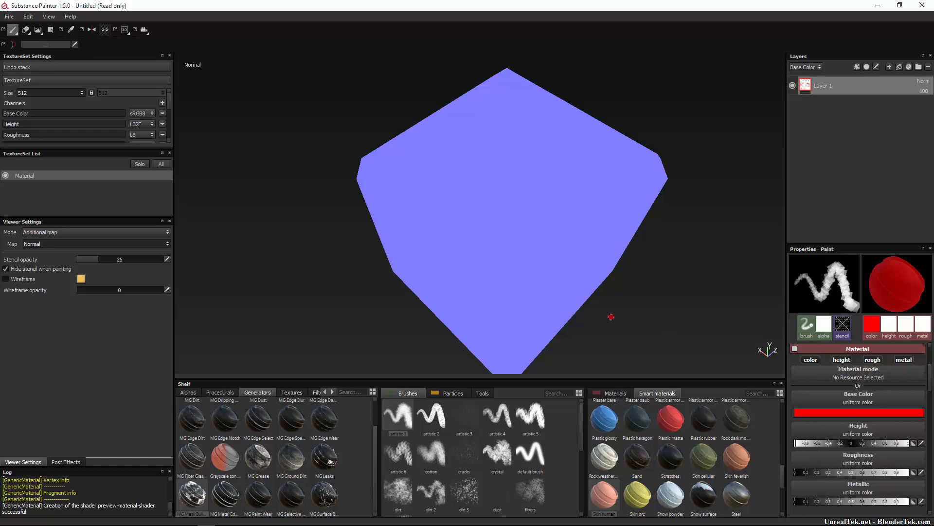
alt+drag(439, 259, 302, 265)
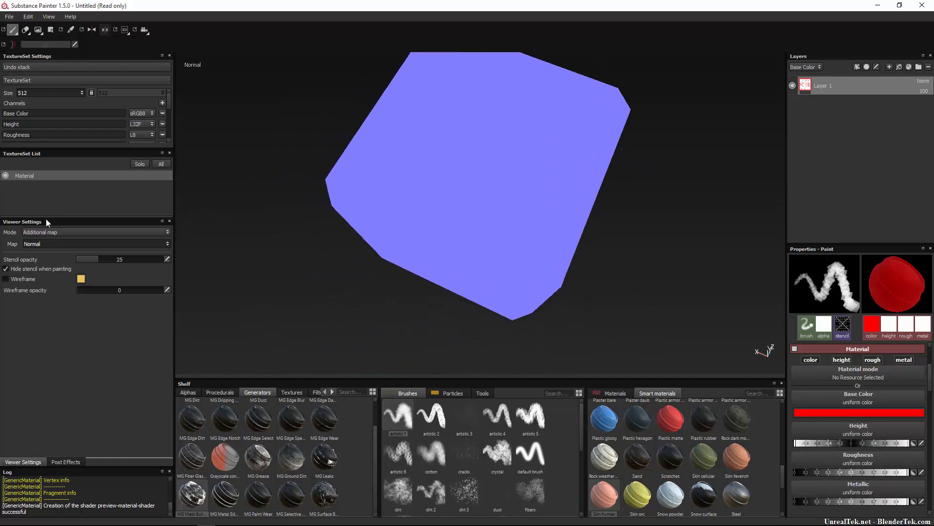
Set the displayed additional map to Other and add a Transmissive channel to the texture set.
click(153, 244)
click(121, 258)
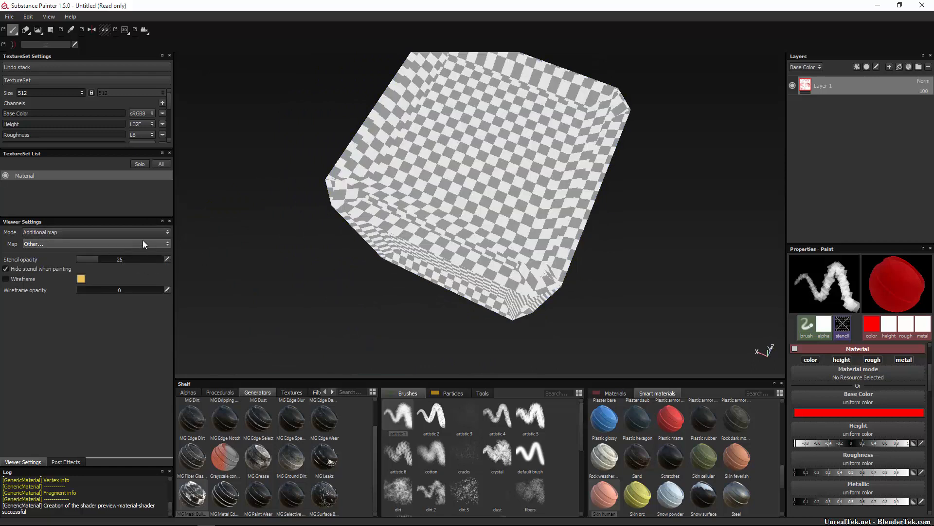
click(161, 104)
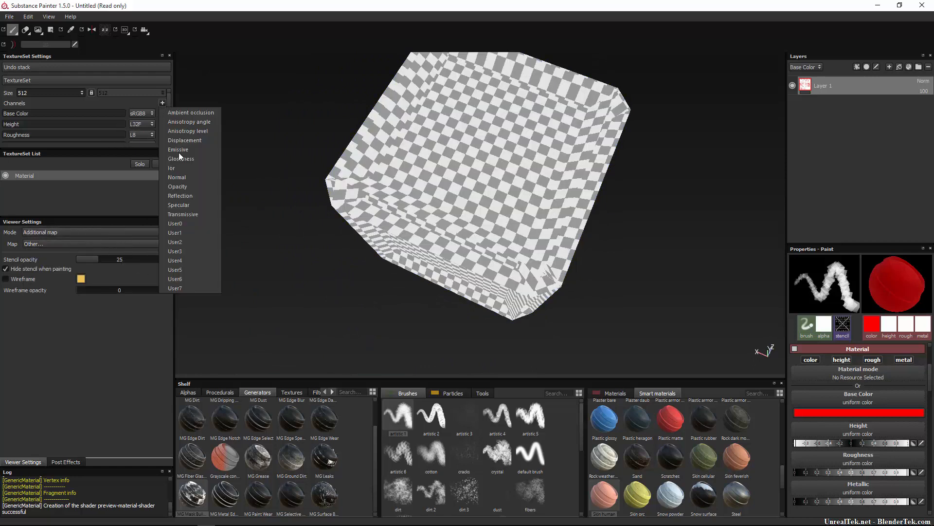
click(197, 211)
Check the additional map choices and return the viewer to Solo mode showing Base Color.
click(111, 243)
click(110, 243)
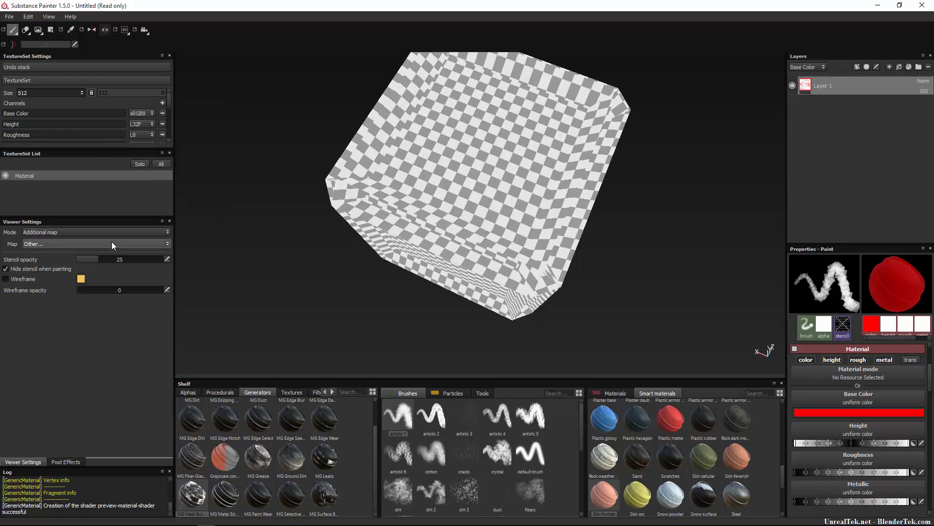
click(121, 235)
click(120, 238)
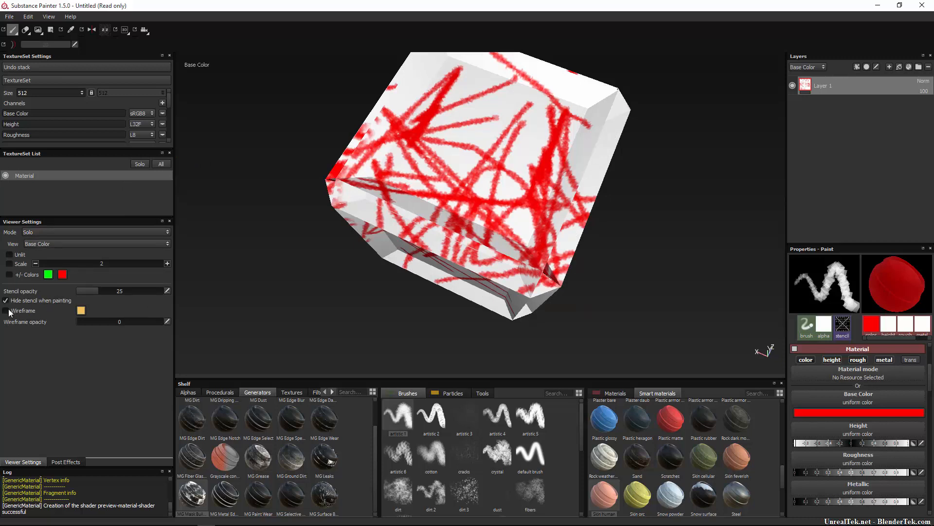
Review the project configuration's mesh and normal map format options and close it without applying changes.
click(28, 16)
click(49, 45)
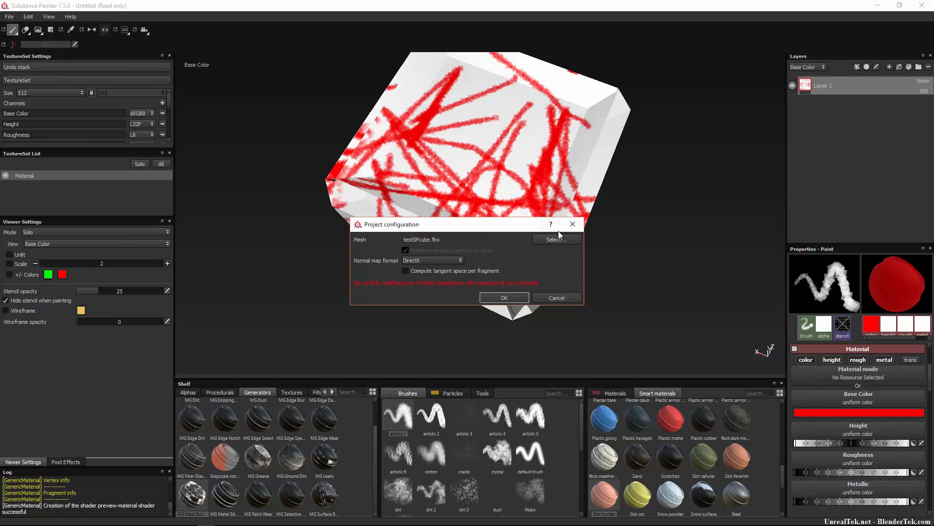
click(438, 263)
click(438, 264)
click(542, 298)
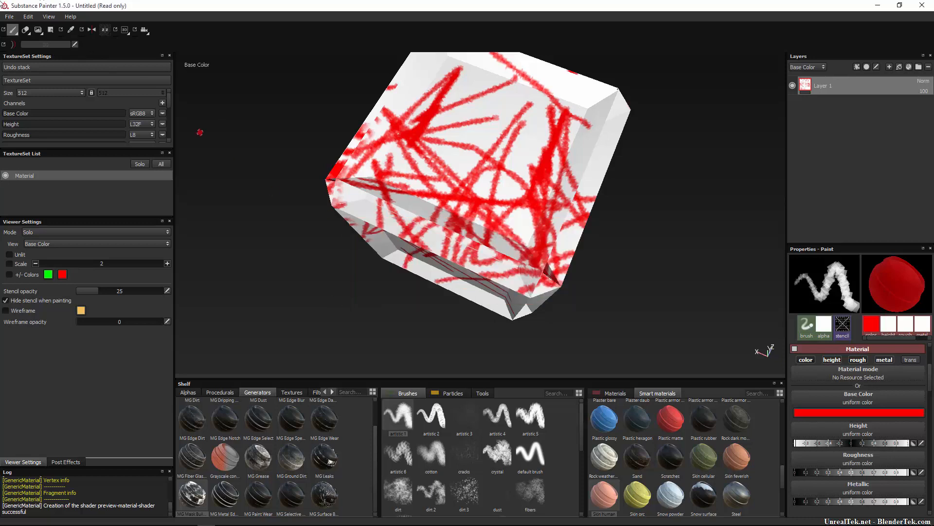
Set the viewport background's top color to dark blue (RGB 0.139, 0.169, 0.238) in the application settings and apply it.
click(27, 18)
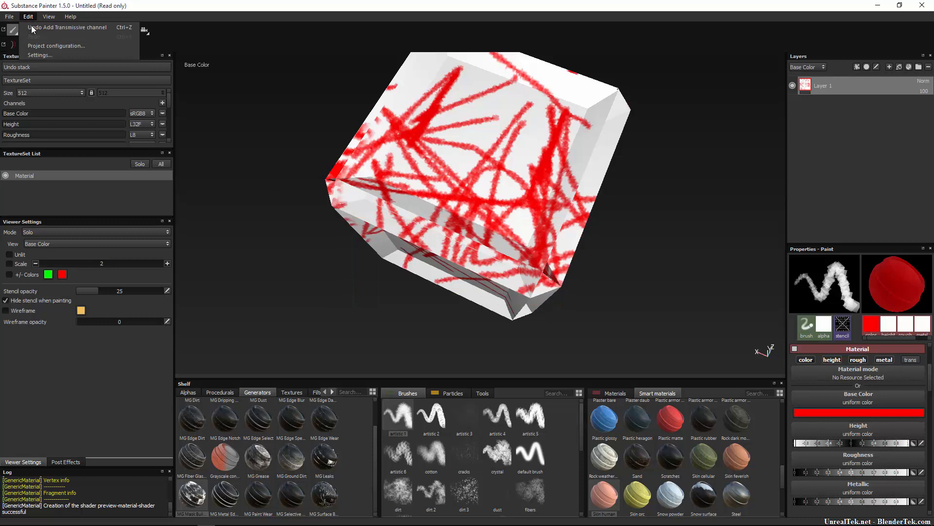
click(62, 55)
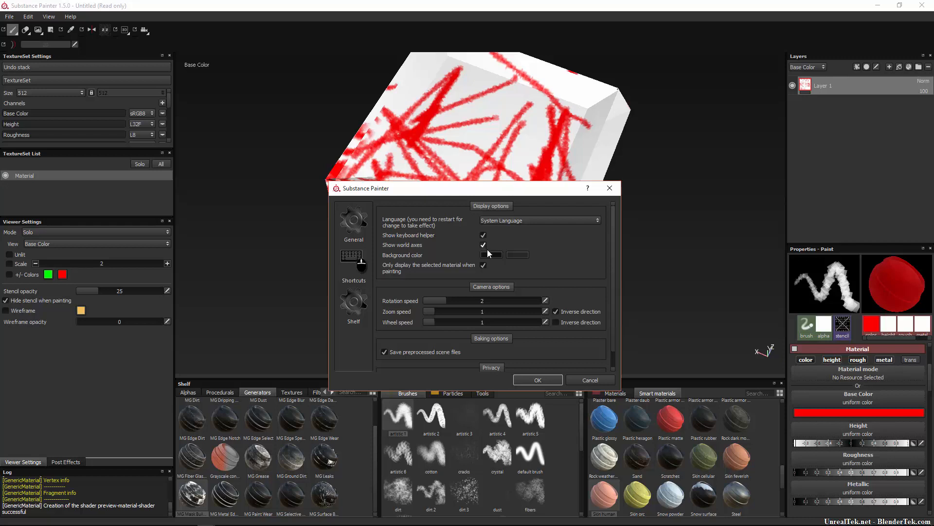
scroll(486, 251, down, 1)
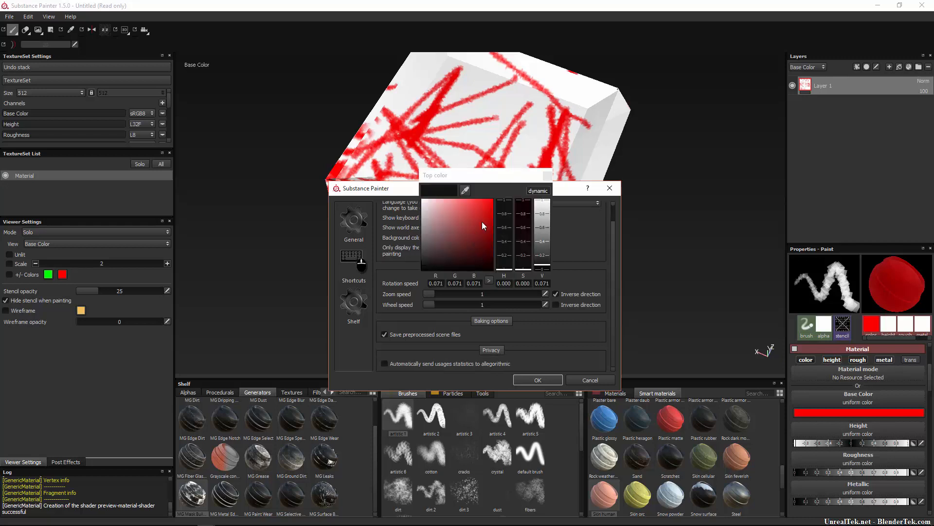
mouse_move(504, 202)
mouse_down()
mouse_move(506, 242)
mouse_move(506, 229)
mouse_move(453, 242)
mouse_up()
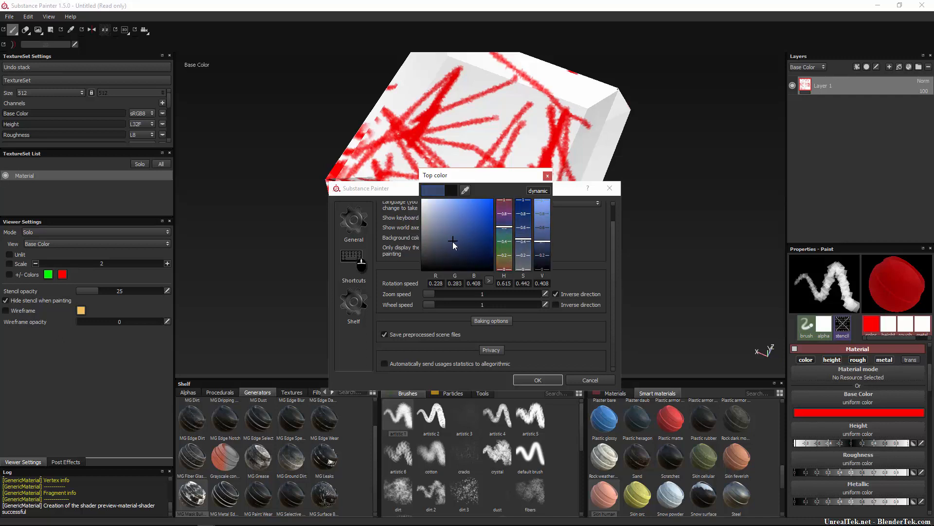
click(521, 240)
drag(541, 247, 545, 251)
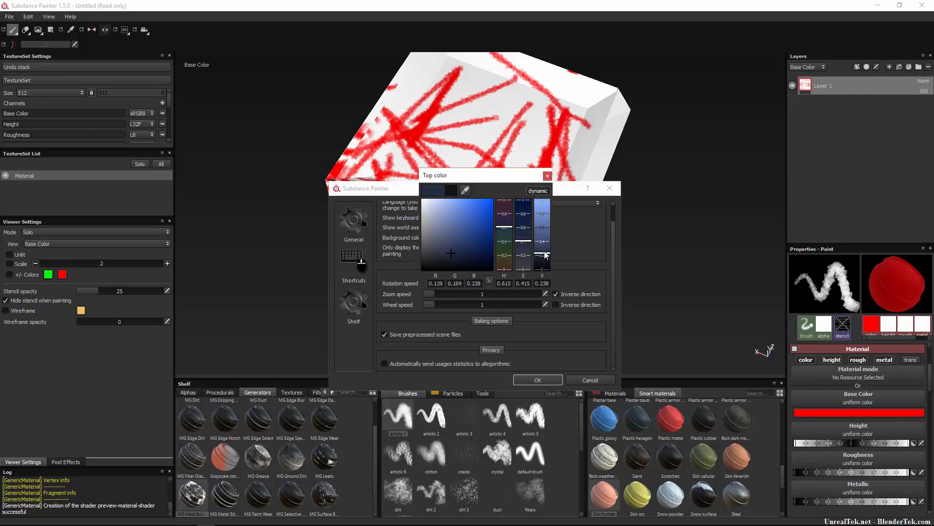
click(548, 175)
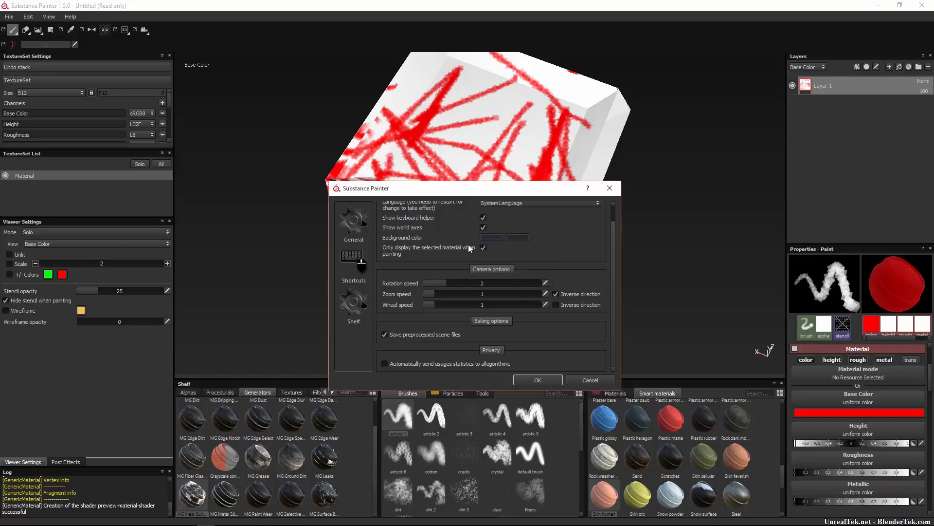
click(517, 237)
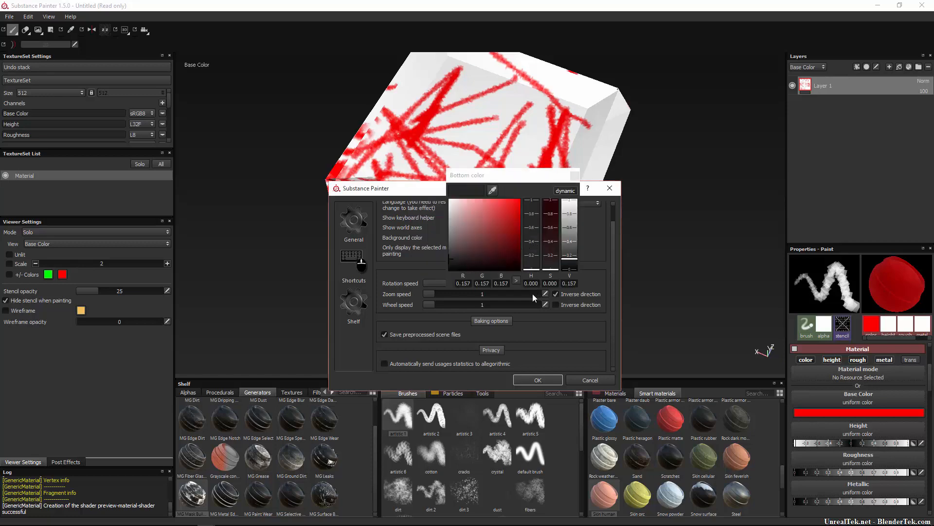
click(537, 380)
Examine the painted cube against the new background from several distances and angles, ending on an upright view of its top and two sides.
scroll(586, 274, down, 2)
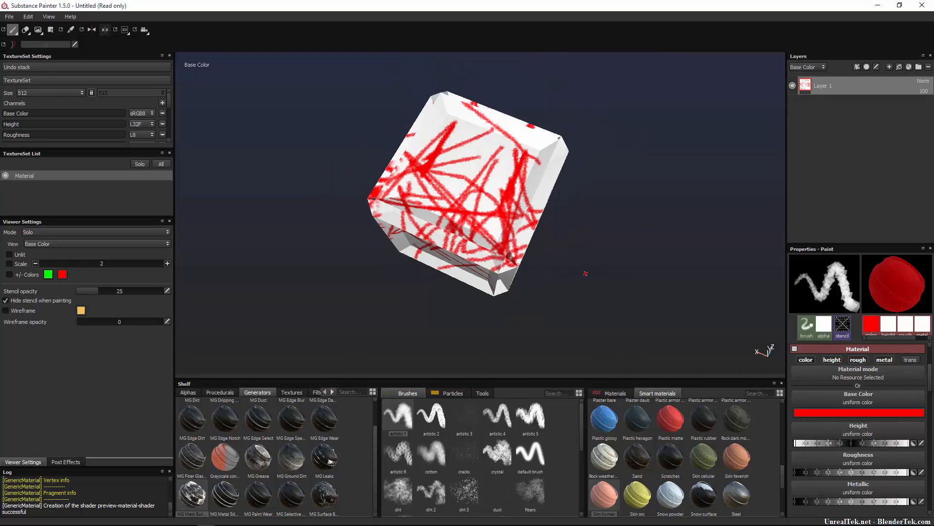
scroll(585, 273, down, 4)
scroll(550, 266, up, 3)
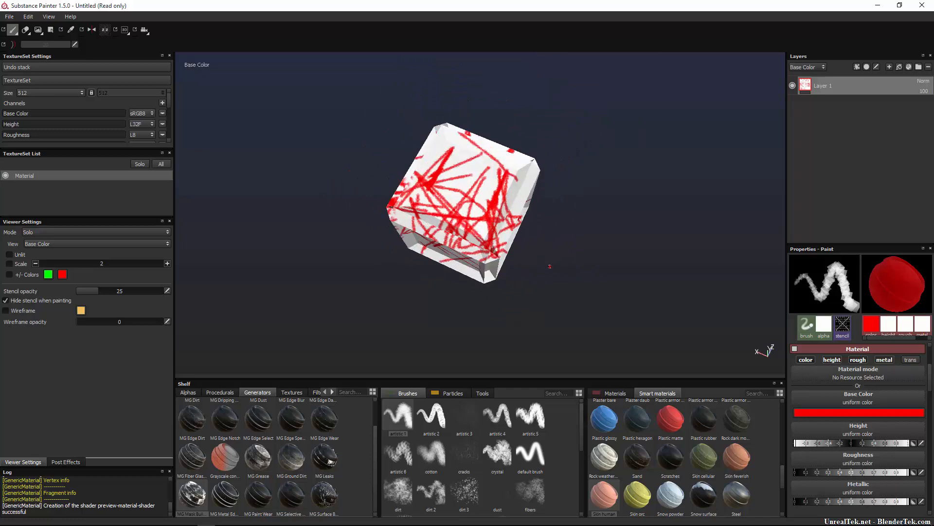
scroll(550, 266, up, 3)
alt+drag(390, 290, 530, 219)
scroll(525, 232, down, 2)
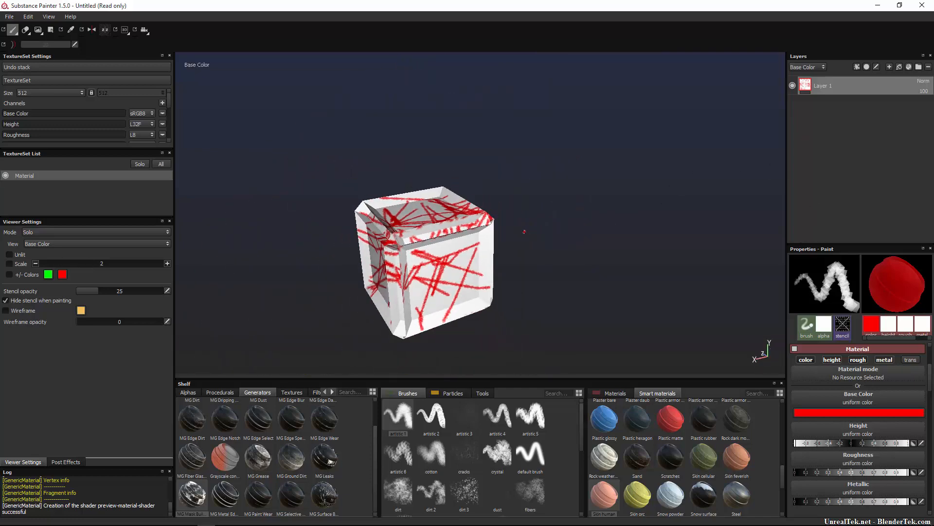
scroll(524, 232, down, 2)
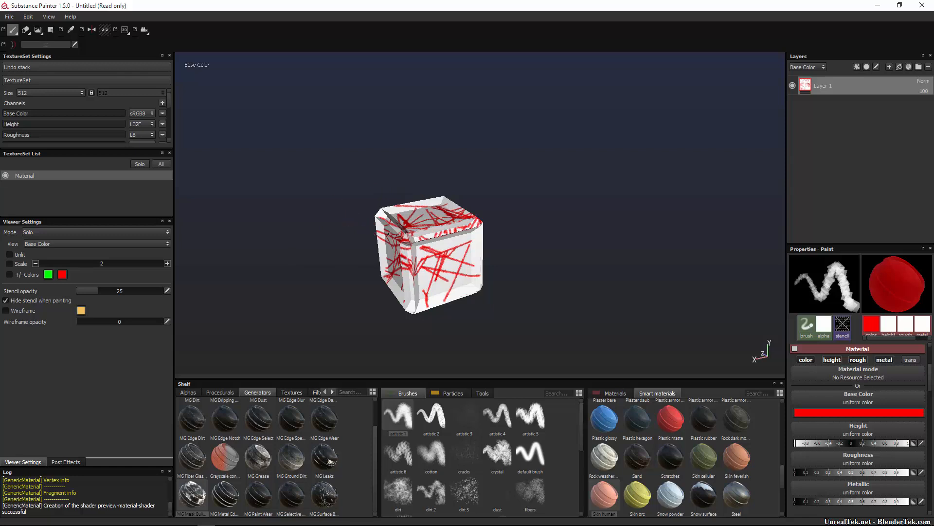
mouse_move(365, 228)
alt+mouse_down()
mouse_move(472, 221)
mouse_move(740, 160)
mouse_move(209, 239)
mouse_move(559, 227)
mouse_move(442, 194)
mouse_move(358, 212)
alt+mouse_up()
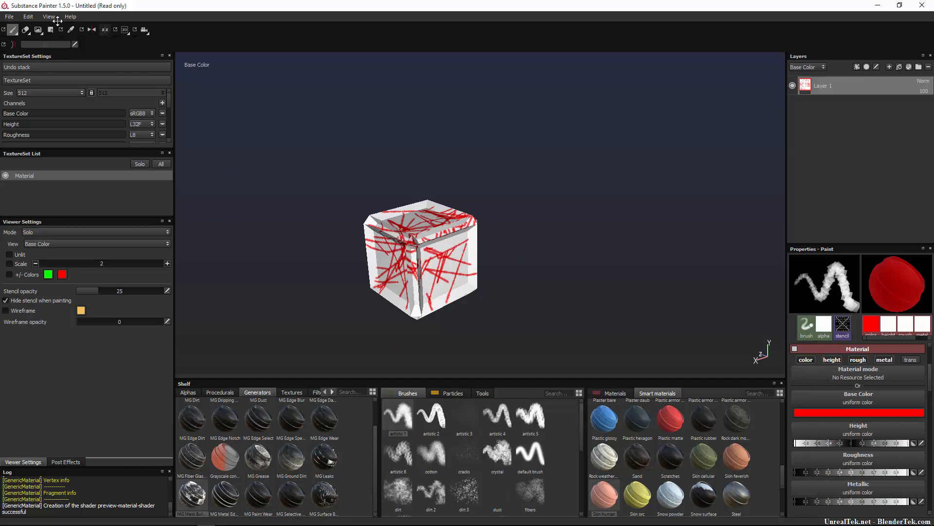
Open the document export options and list the Material texture set's output maps for the Document channels + Normal configuration.
click(9, 17)
click(61, 141)
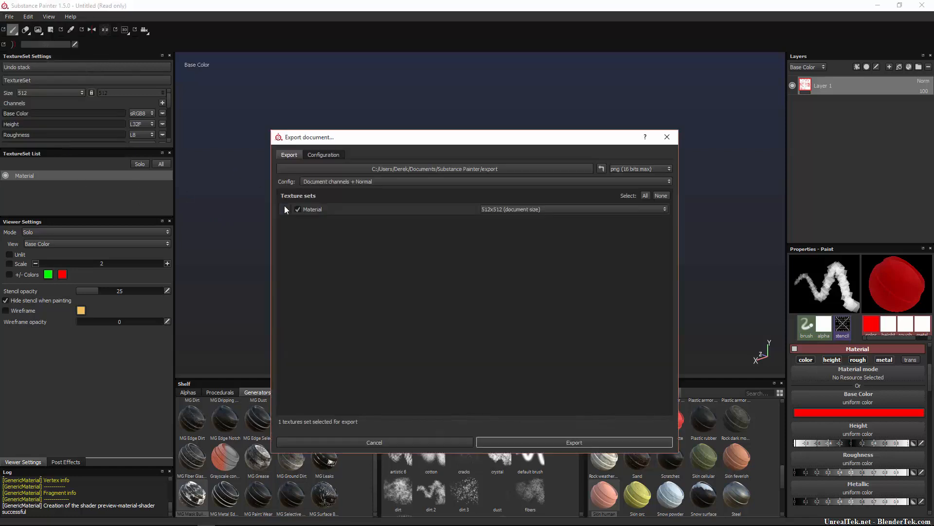
click(330, 181)
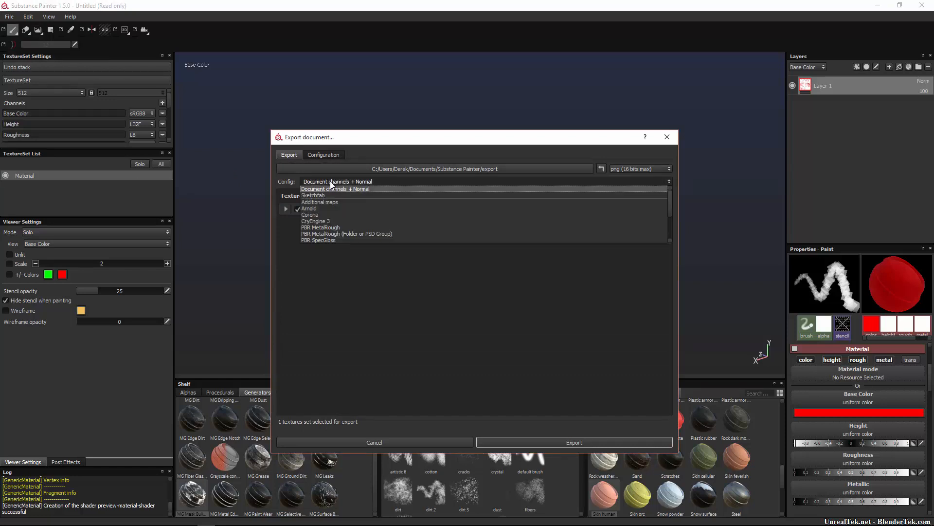
click(369, 189)
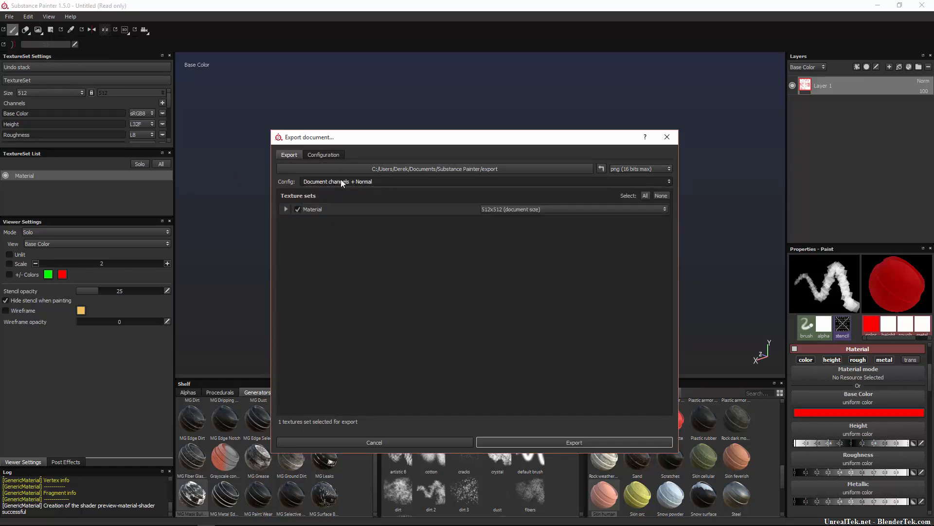
click(285, 210)
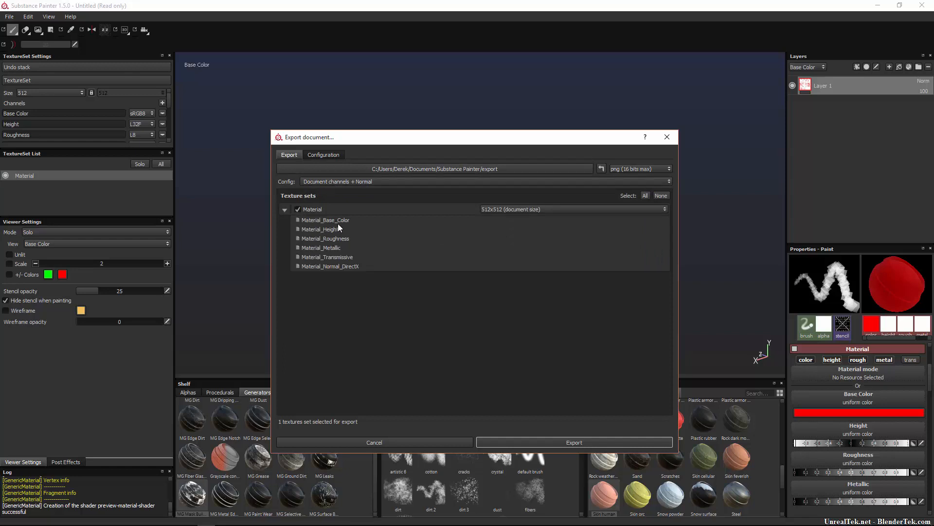
Compare the texture set's output maps under the Unreal Engine 4 (Packed) and Vray export configurations.
click(366, 182)
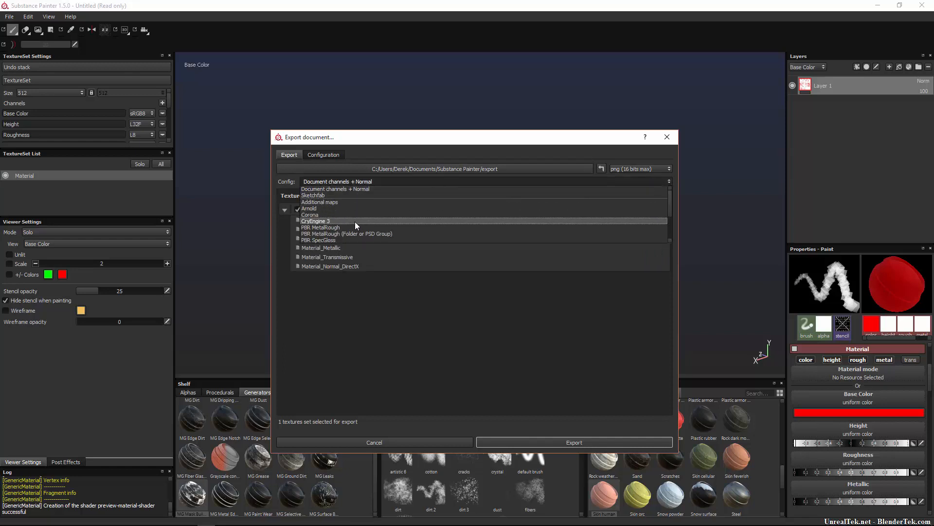
scroll(343, 240, down, 2)
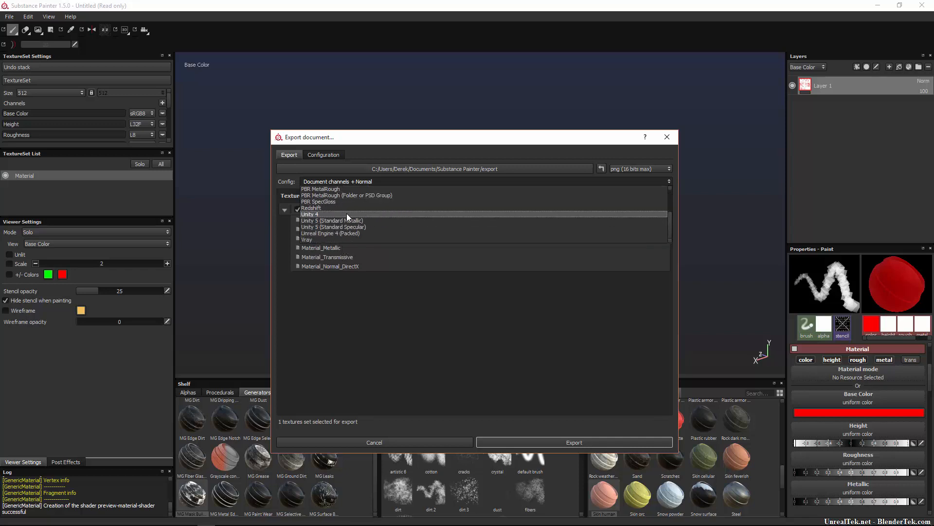
click(364, 233)
click(350, 183)
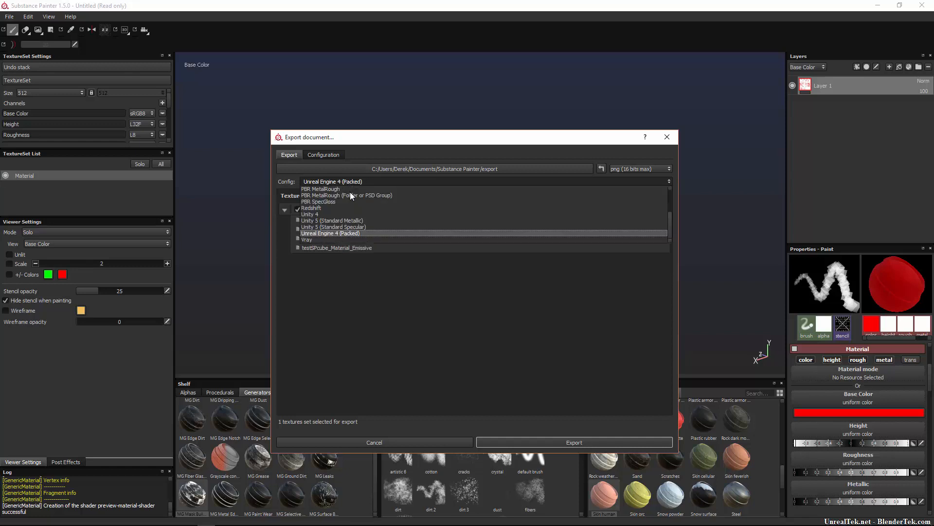
click(332, 240)
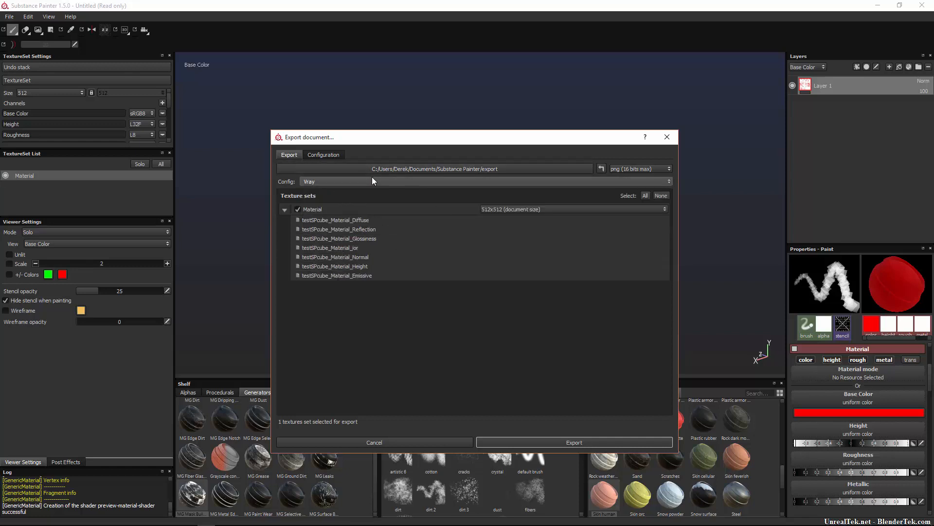
Review the Unreal Engine export preset's output map names, channel packing and available mesh maps, and close the export dialog without exporting.
click(330, 156)
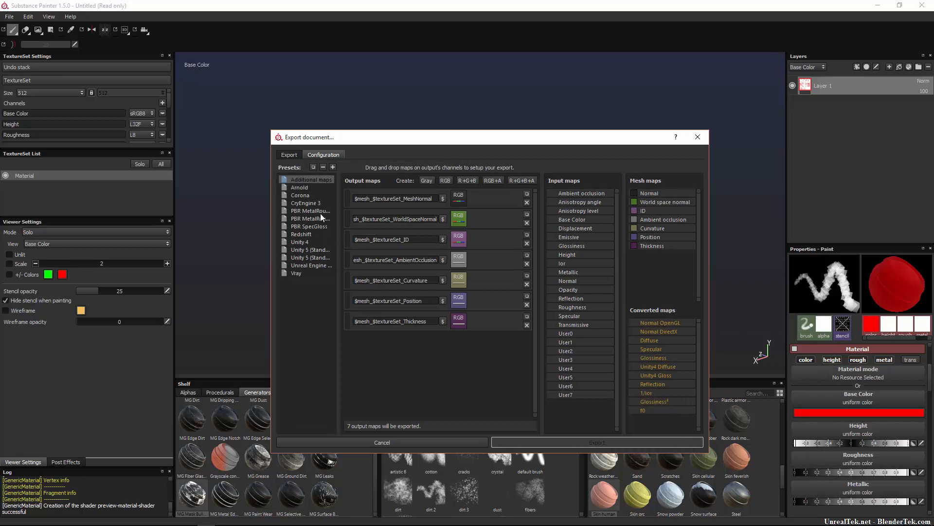
click(312, 265)
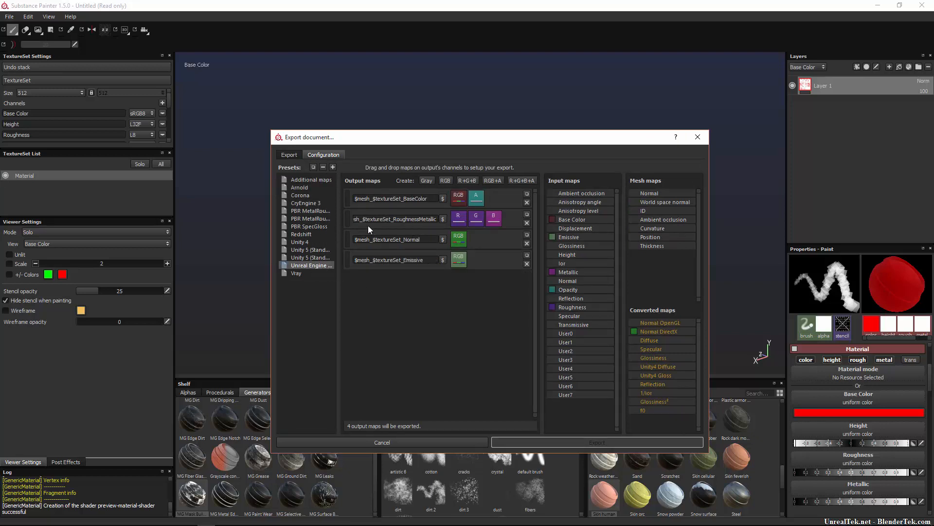
click(426, 220)
key(ctrl+a)
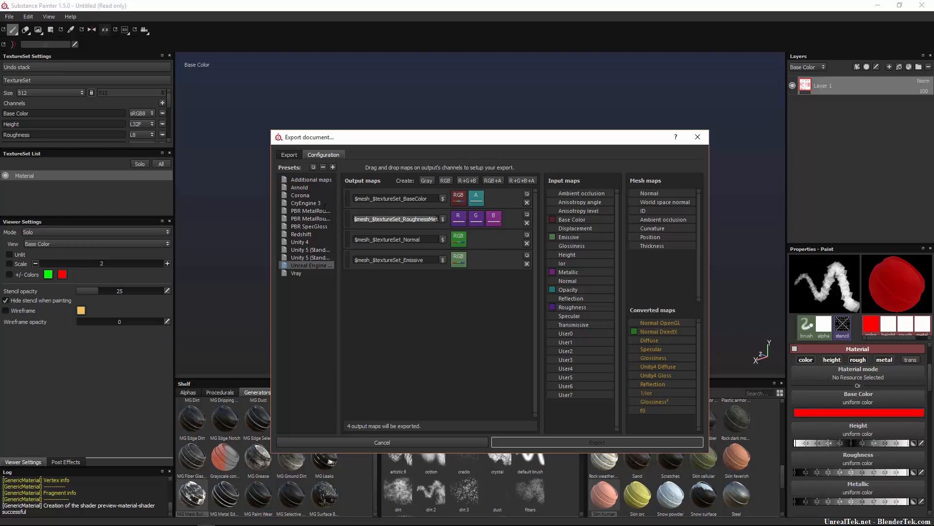
click(370, 220)
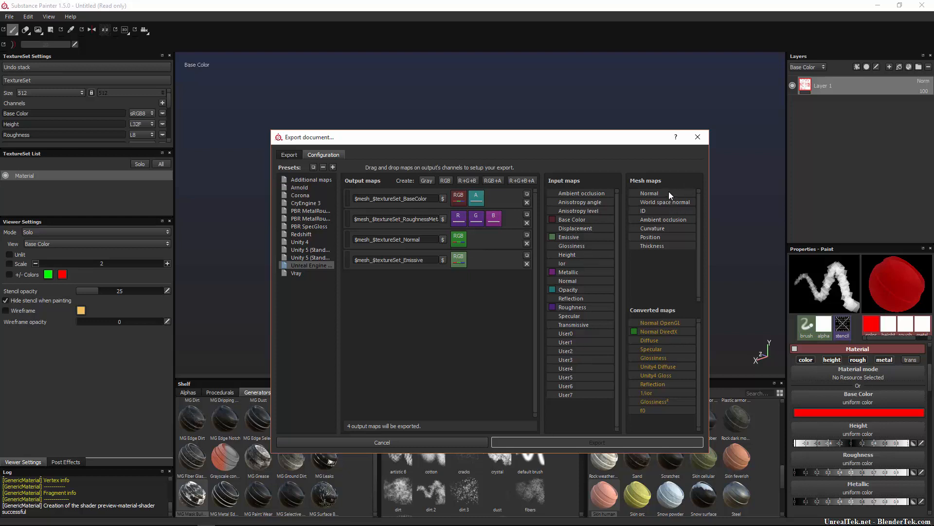
drag(669, 192, 665, 201)
mouse_move(664, 220)
mouse_down()
mouse_move(385, 302)
mouse_move(309, 264)
mouse_move(486, 218)
mouse_move(476, 217)
mouse_move(693, 212)
mouse_move(668, 211)
mouse_up()
click(699, 137)
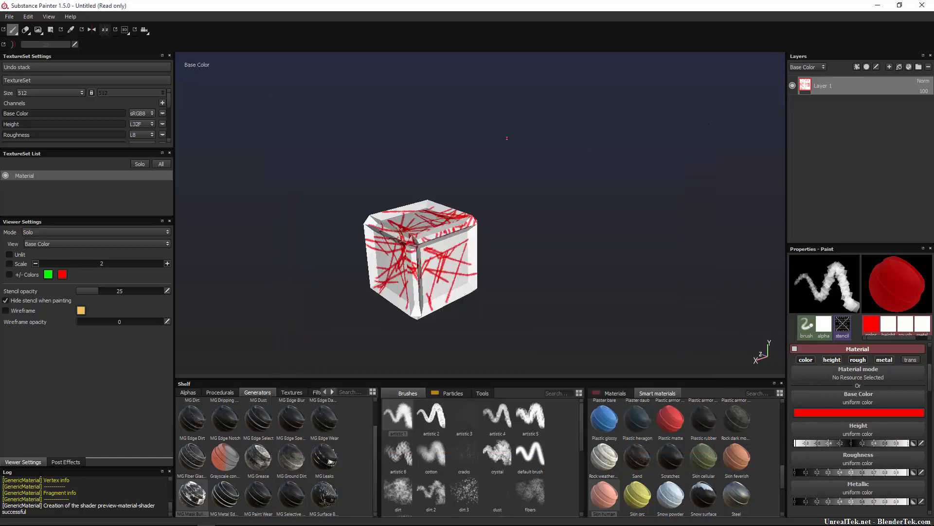